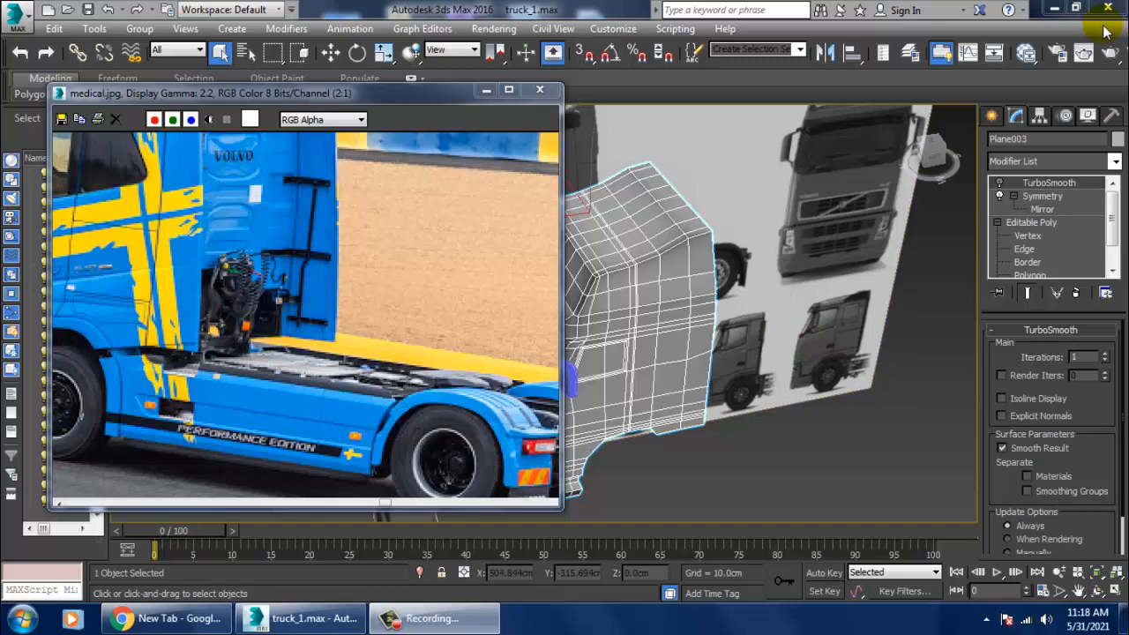
Step: Examine the cab model and the reference planes in the front and perspective views
key("alt+w")
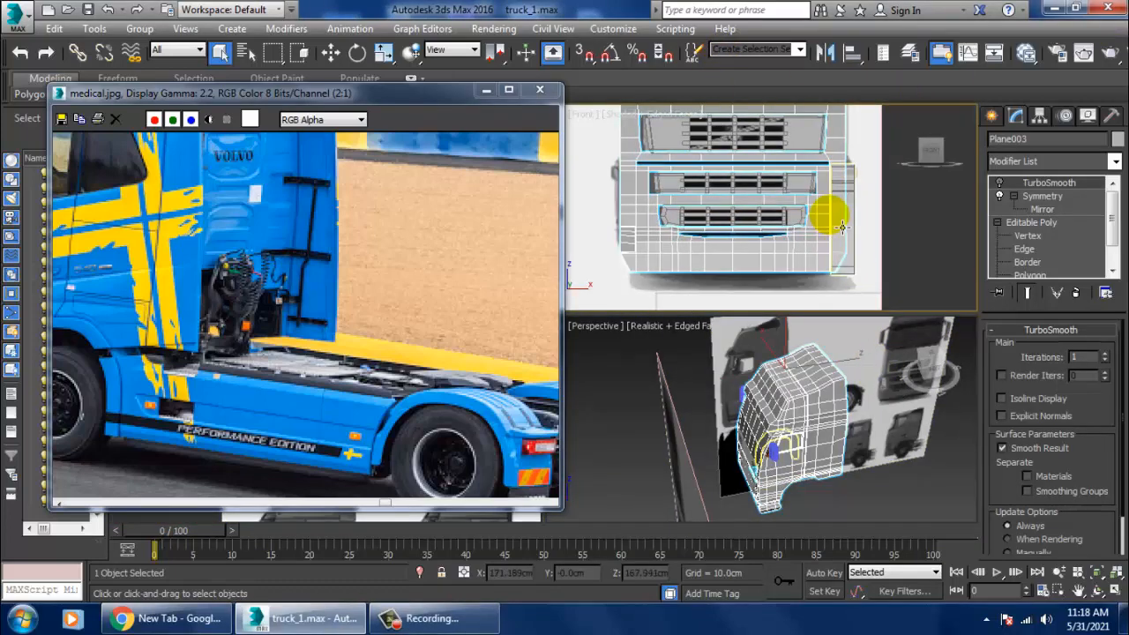
middle_click_drag(824, 214, 843, 263)
middle_click_drag(852, 389, 862, 401)
key("alt+w")
scroll(799, 326, "down", 4)
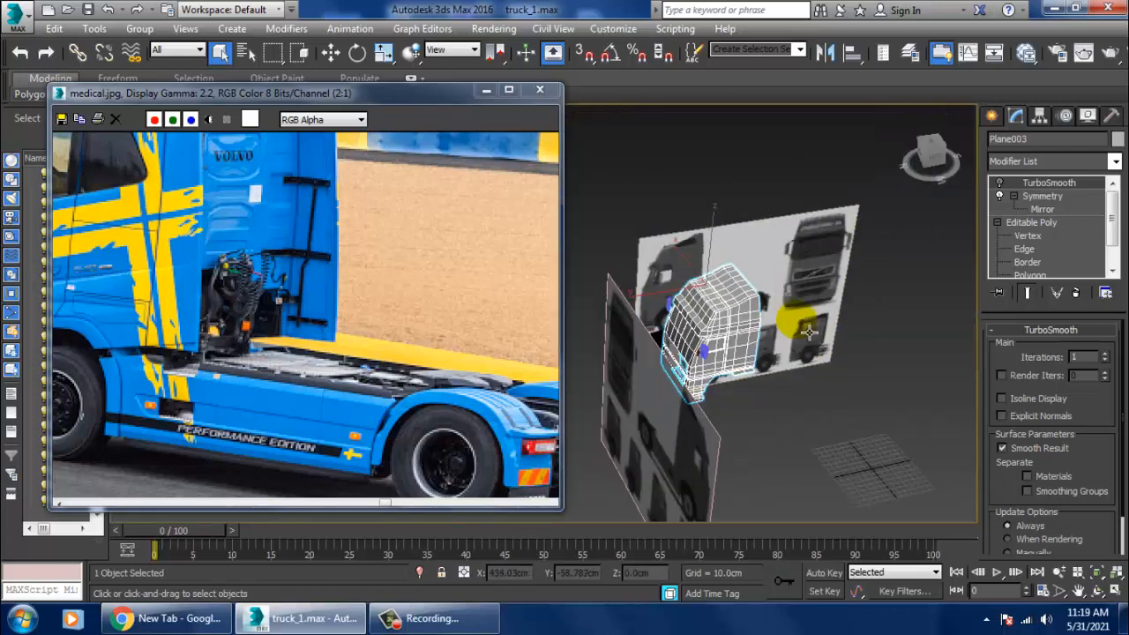
key("alt+w")
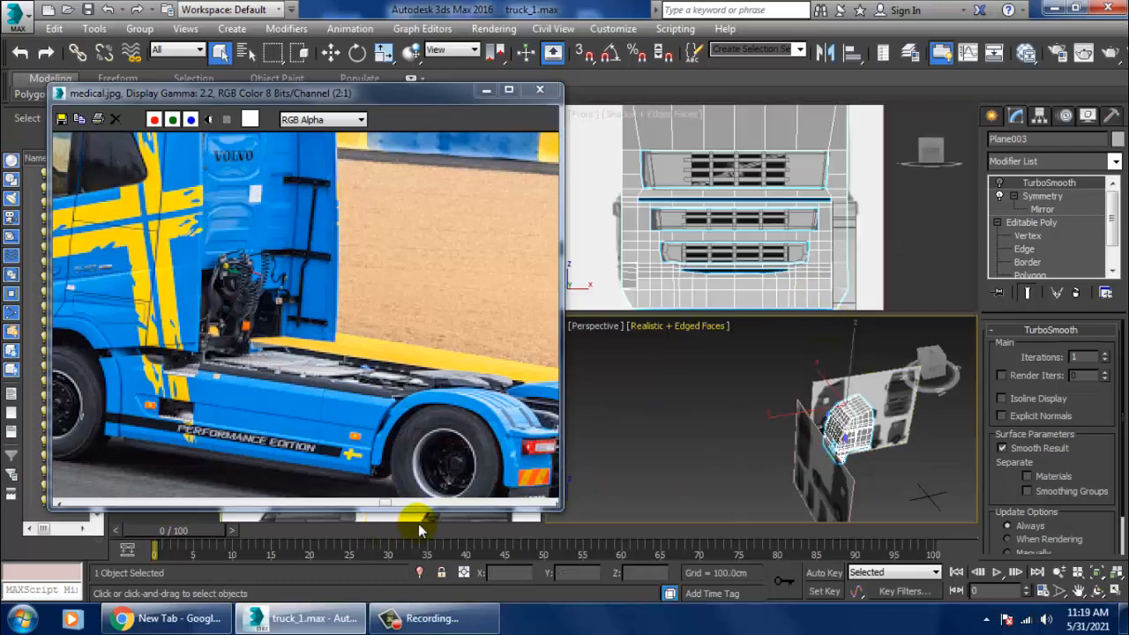
left_click(868, 410)
key("alt+w")
middle_click_drag(794, 433, 786, 389)
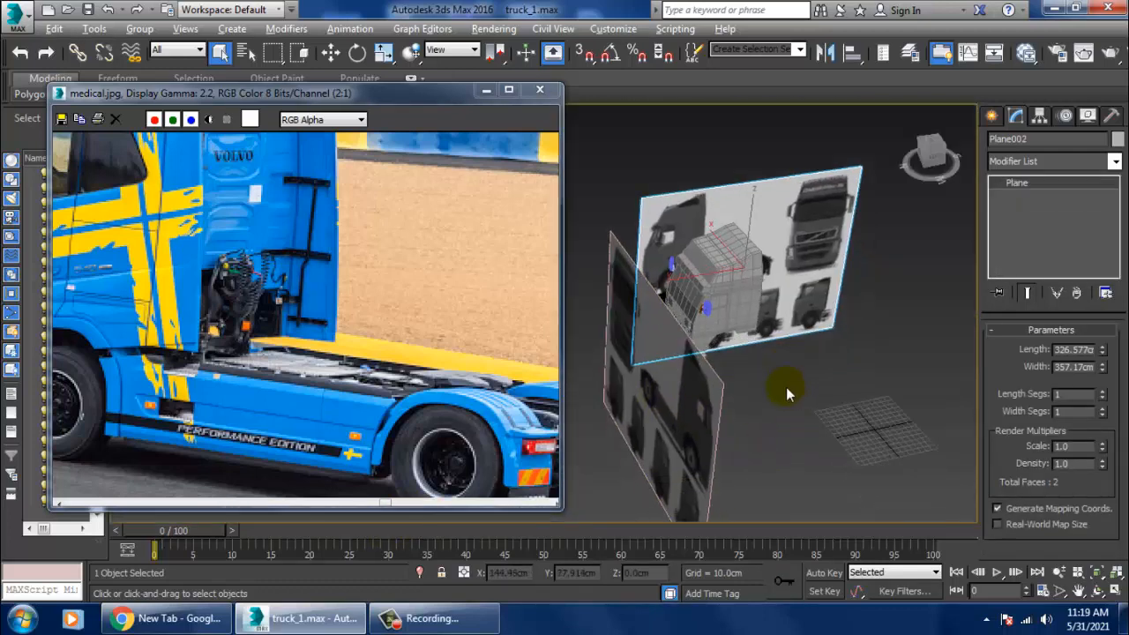
Step: In the left view, create a flat box about 26 cm wide and 2.6 cm long beneath the cab's rear lower edge
key("alt+w")
middle_click(416, 520)
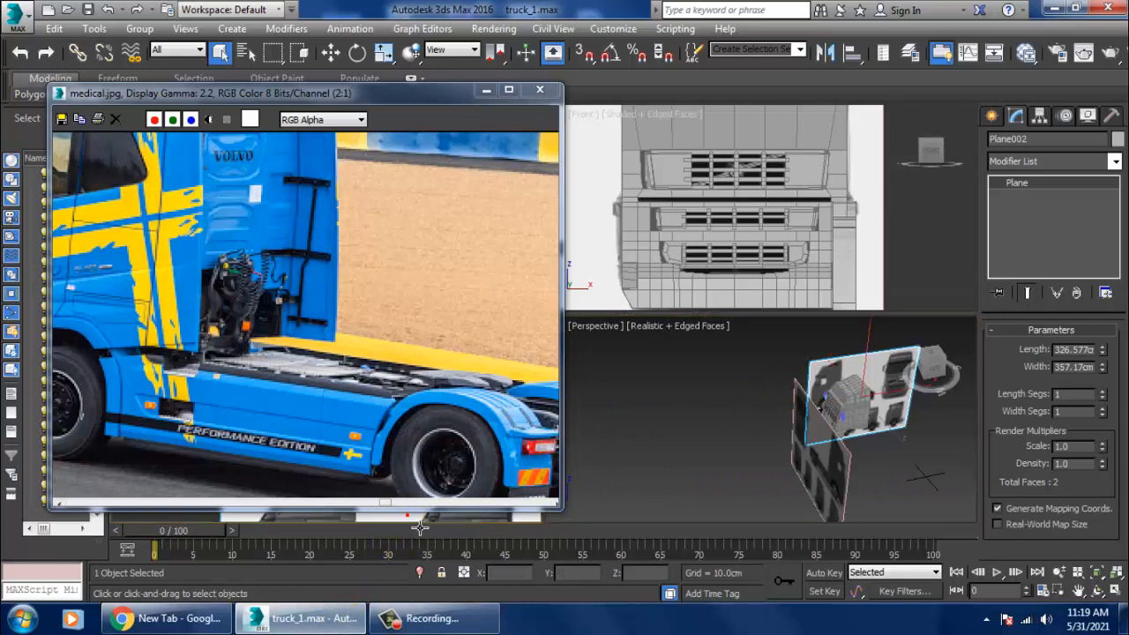
key("alt+w")
middle_click_drag(661, 332, 703, 342)
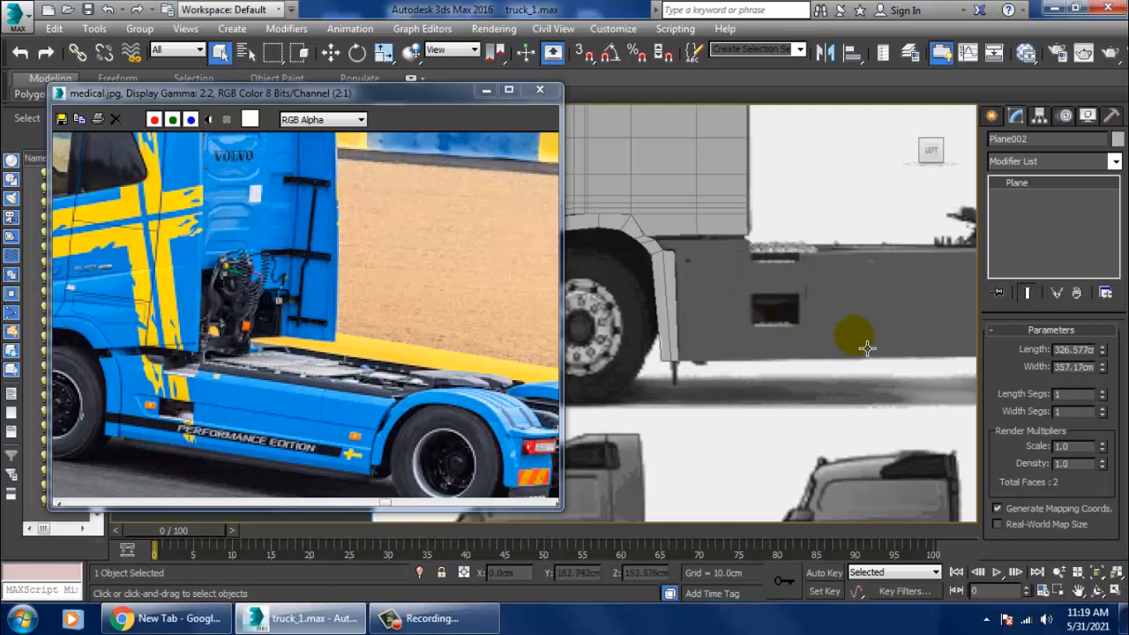
left_click(991, 116)
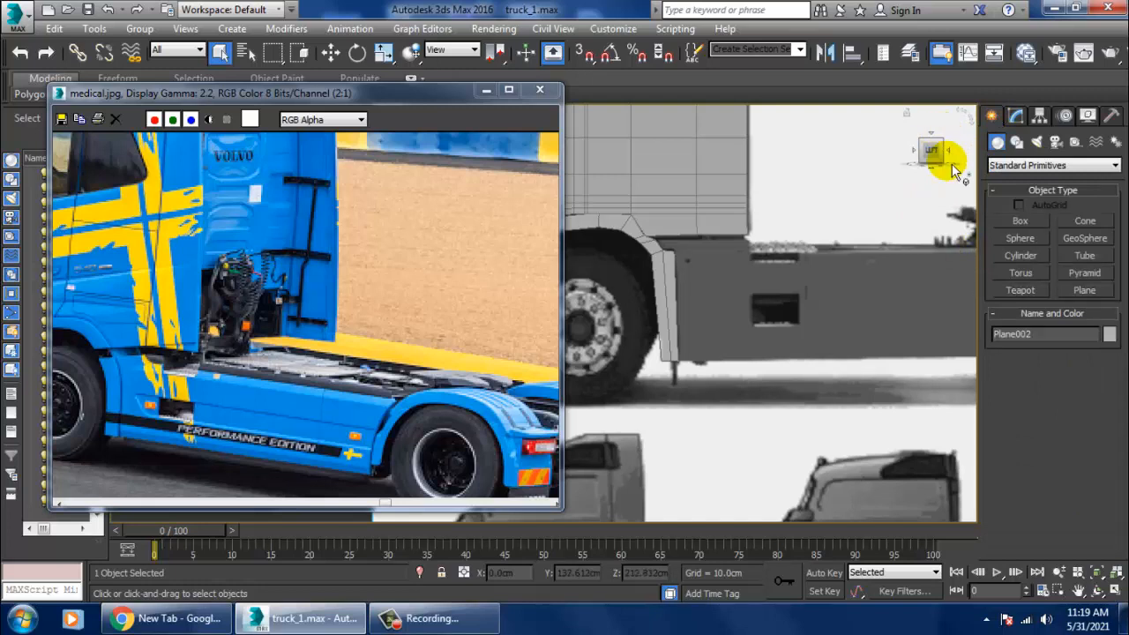
left_click(1021, 222)
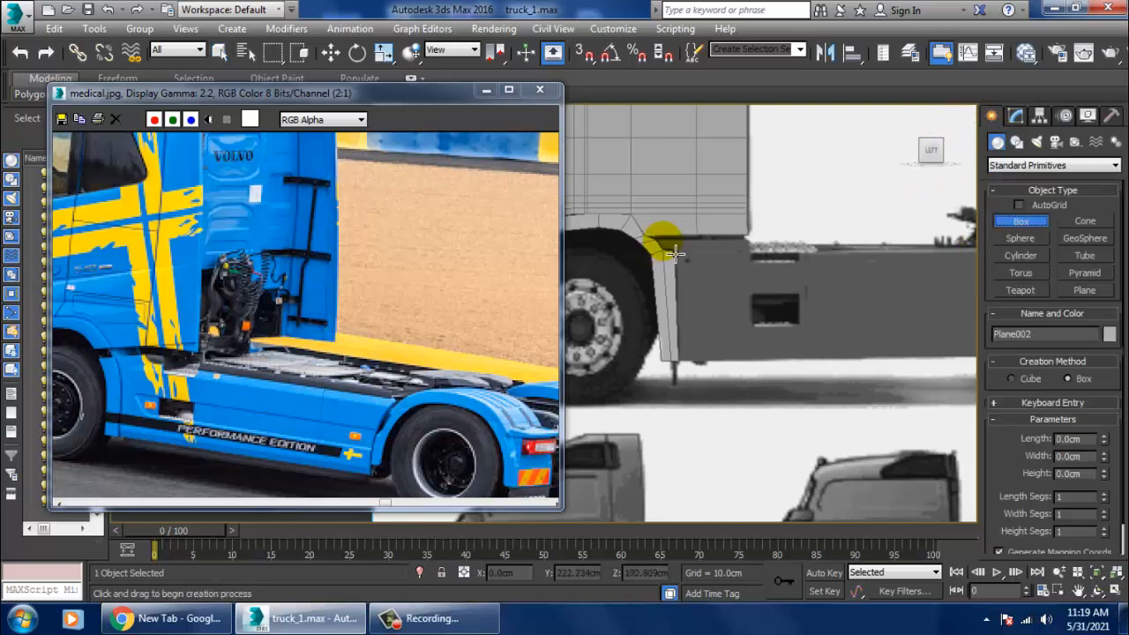
left_click_drag(674, 254, 759, 261)
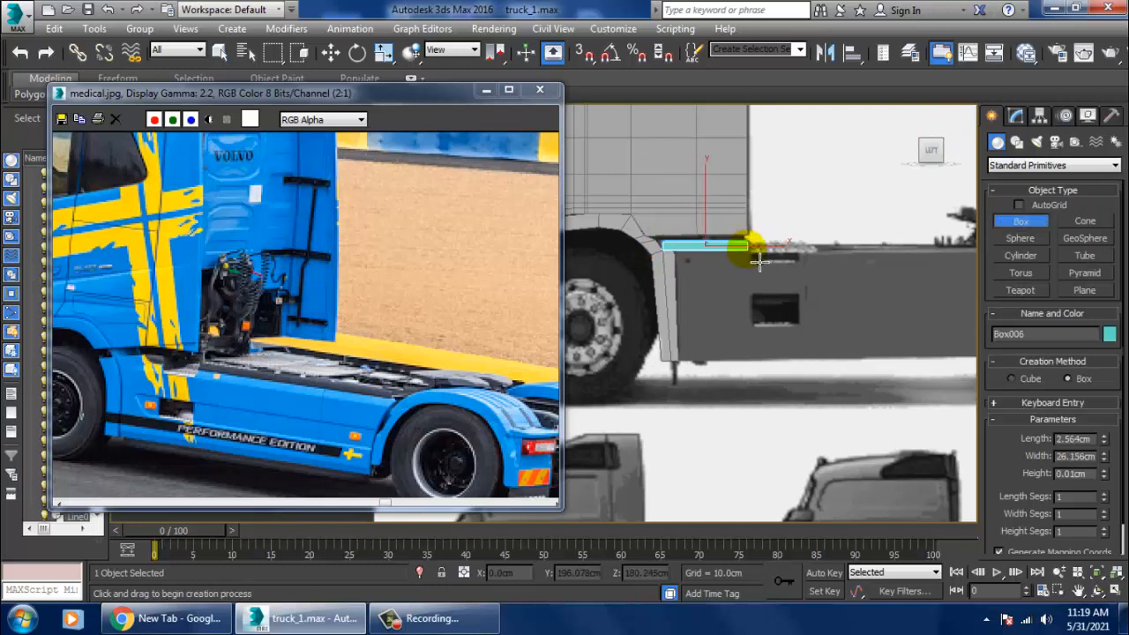
left_click(761, 252)
Step: Shift the reference picture aside and move the box along X to about 80 cm, level with the cab's left side
key("alt+w")
left_click(330, 52)
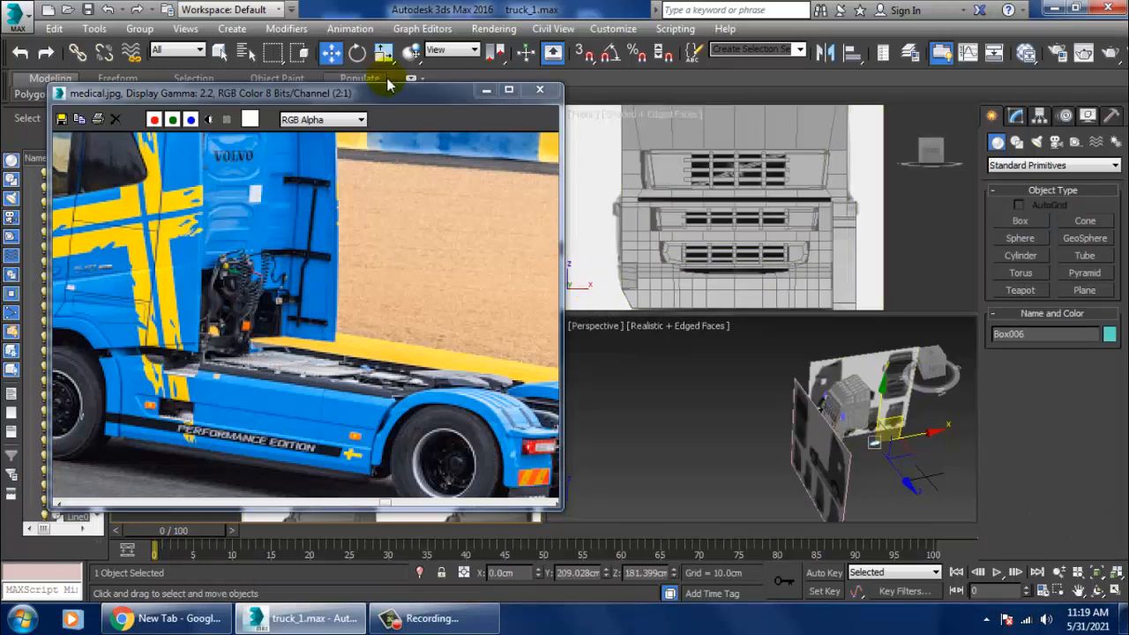
left_click_drag(355, 99, 230, 114)
key("alt+w")
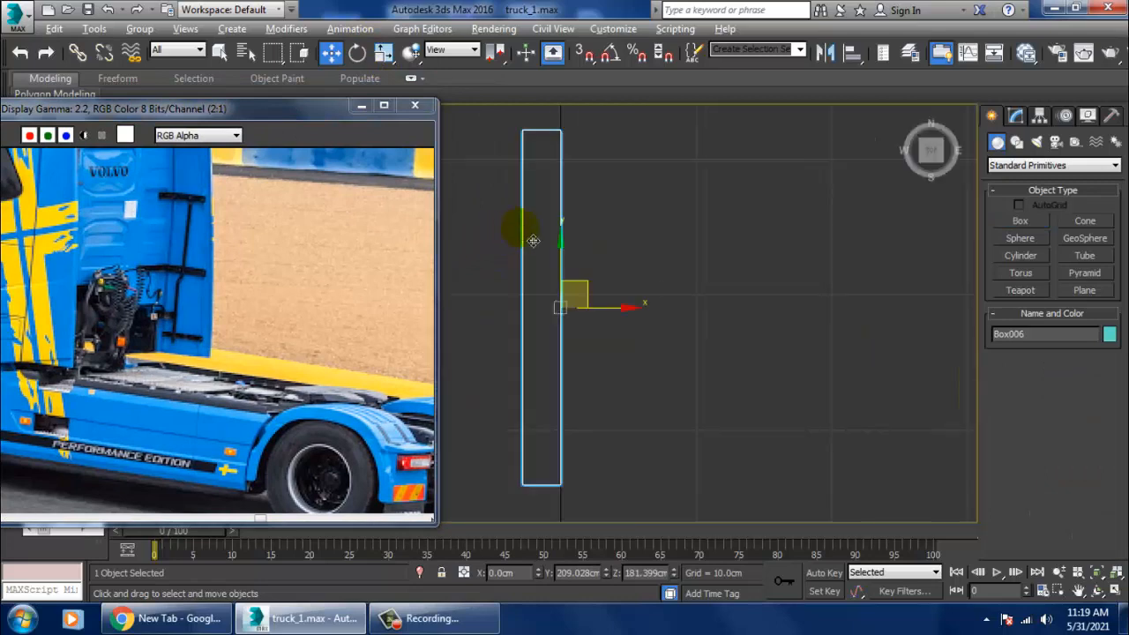
scroll(627, 255, "down", 5)
scroll(626, 256, "down", 3)
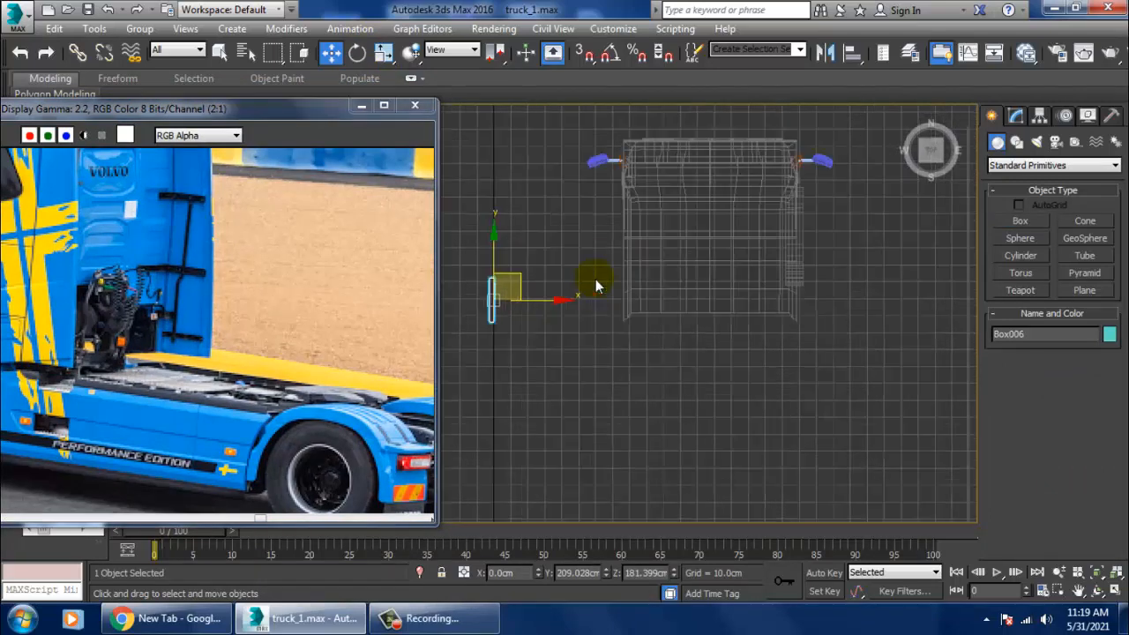
left_click_drag(566, 308, 696, 339)
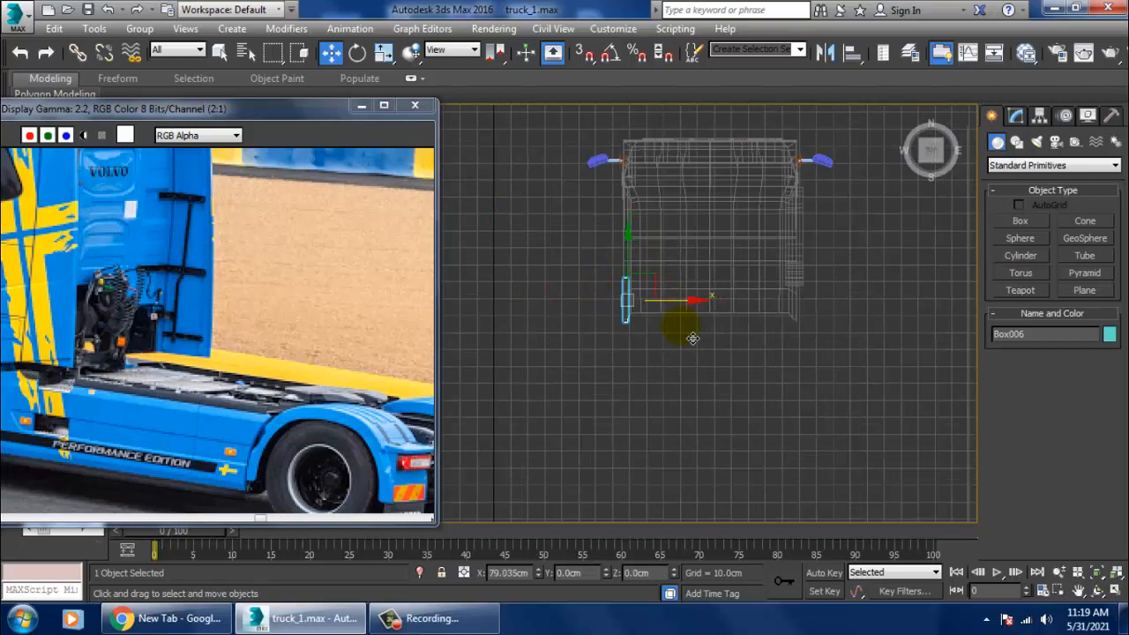
Step: Convert the box under the cab to an Editable Poly
scroll(677, 327, "up", 3)
right_click(580, 272)
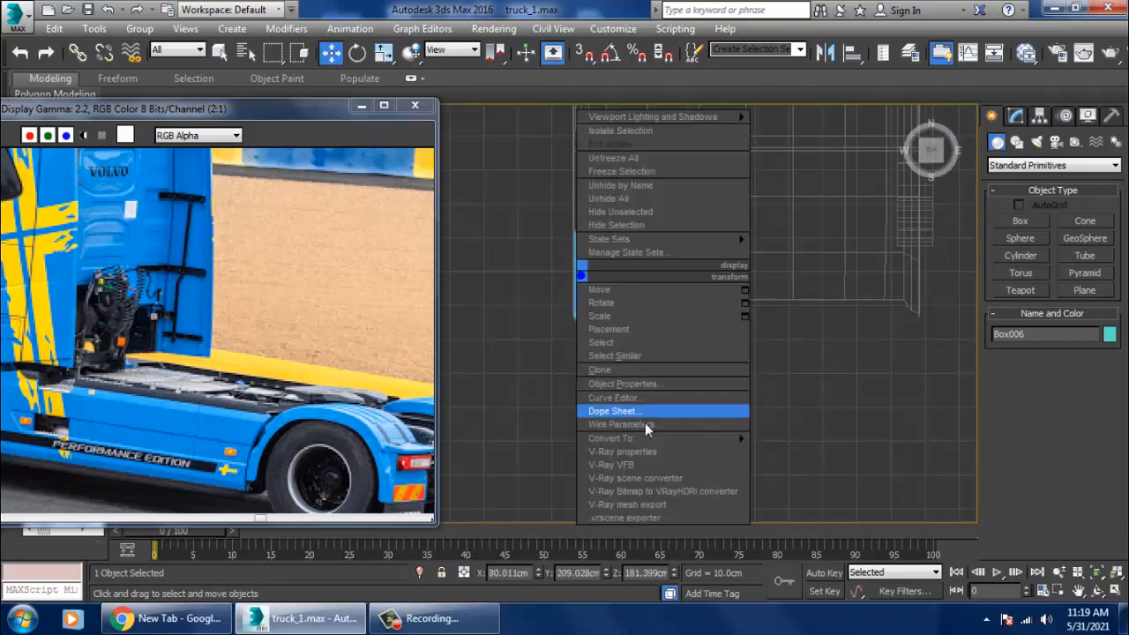
mouse_move(661, 440)
left_click(838, 451)
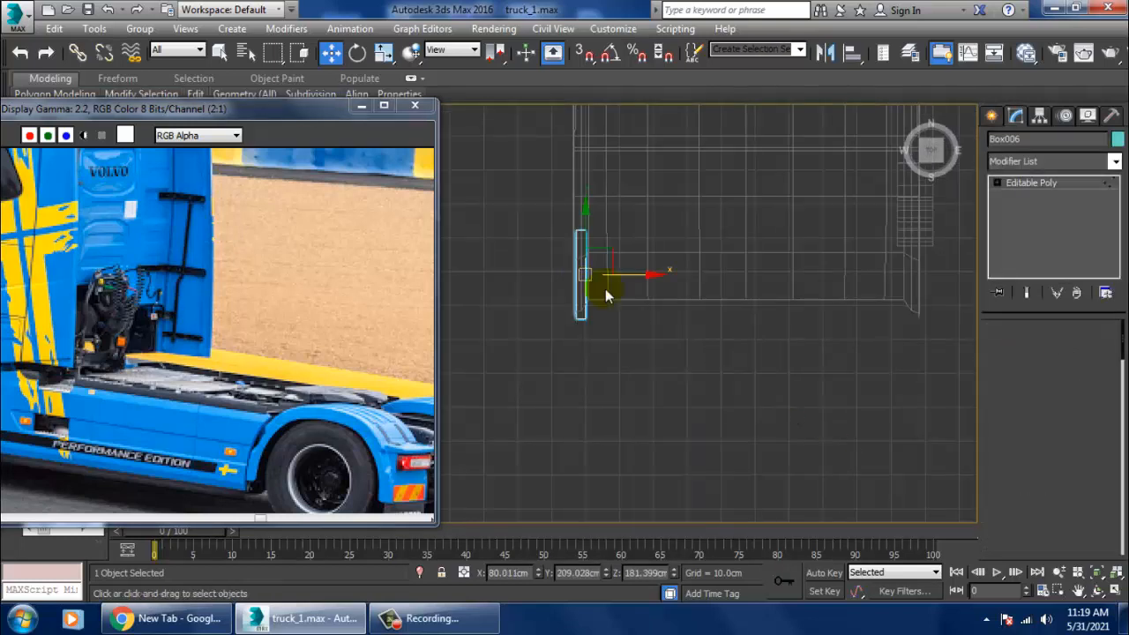
Step: Move the box's four inner vertices along X to the cab's centre line, stretching the box under half the cab
left_click_drag(633, 401, 633, 402)
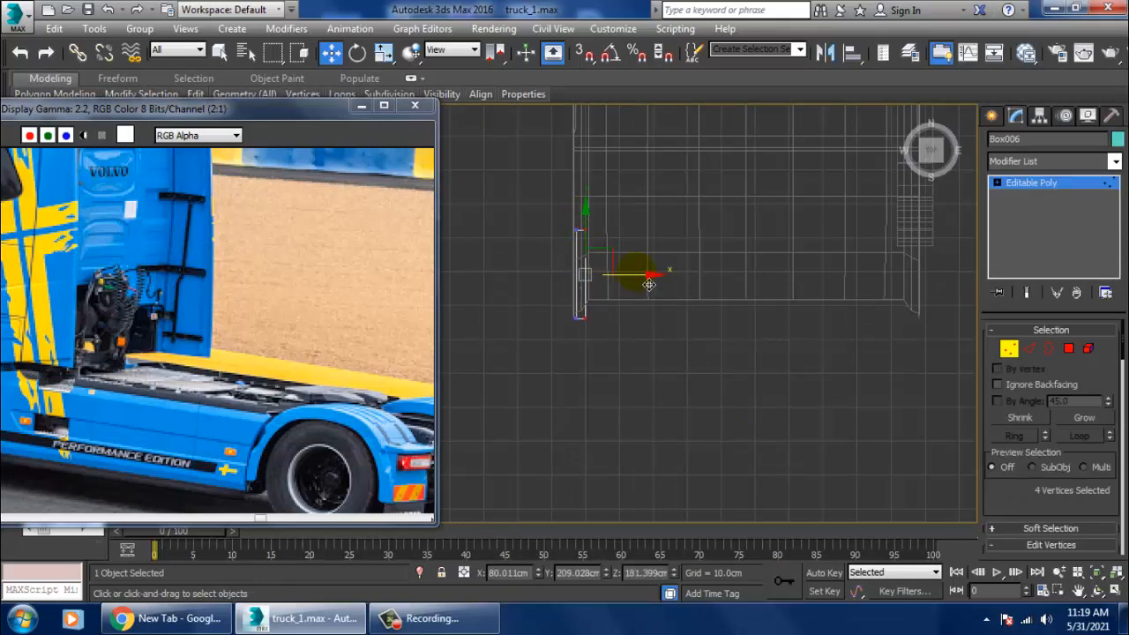
left_click_drag(649, 284, 792, 300)
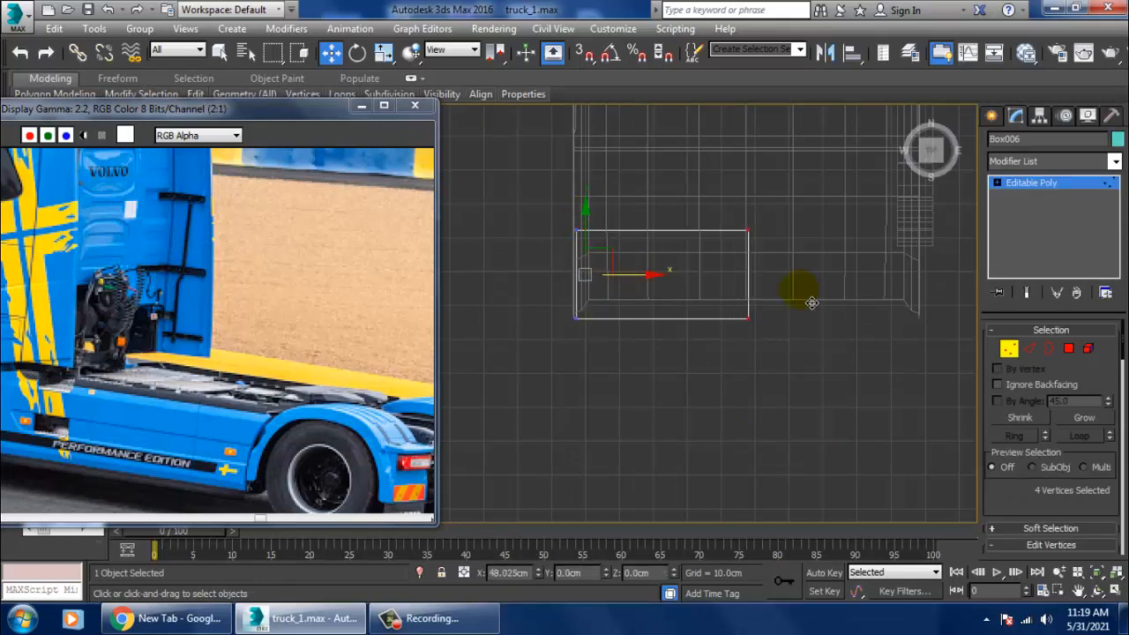
scroll(812, 302, "down", 4)
scroll(783, 309, "up", 4)
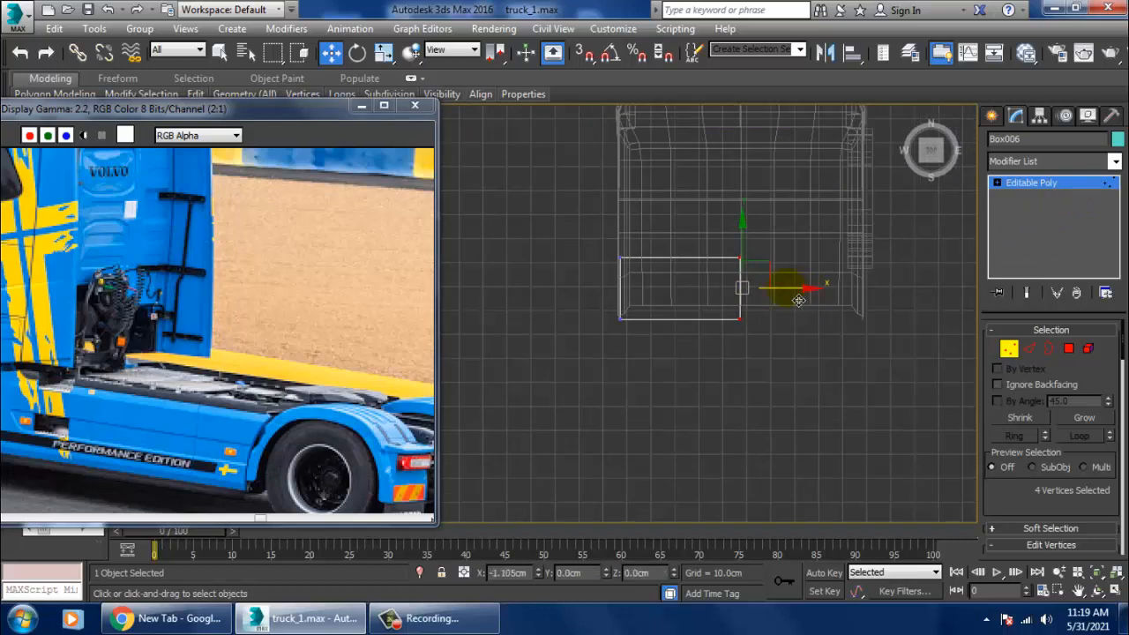
Step: In the left view, move the box's upper front vertices forward to follow the wheel arch slope, and leave vertex editing
key("alt+w")
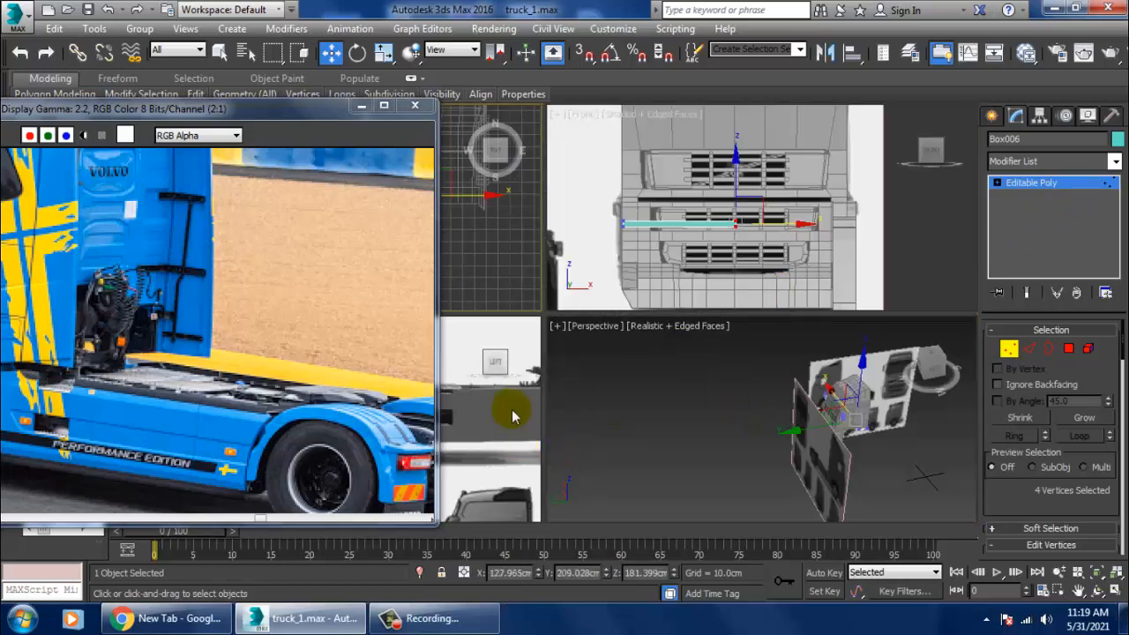
middle_click_drag(531, 417, 512, 421)
key("alt+w")
scroll(663, 320, "up", 5)
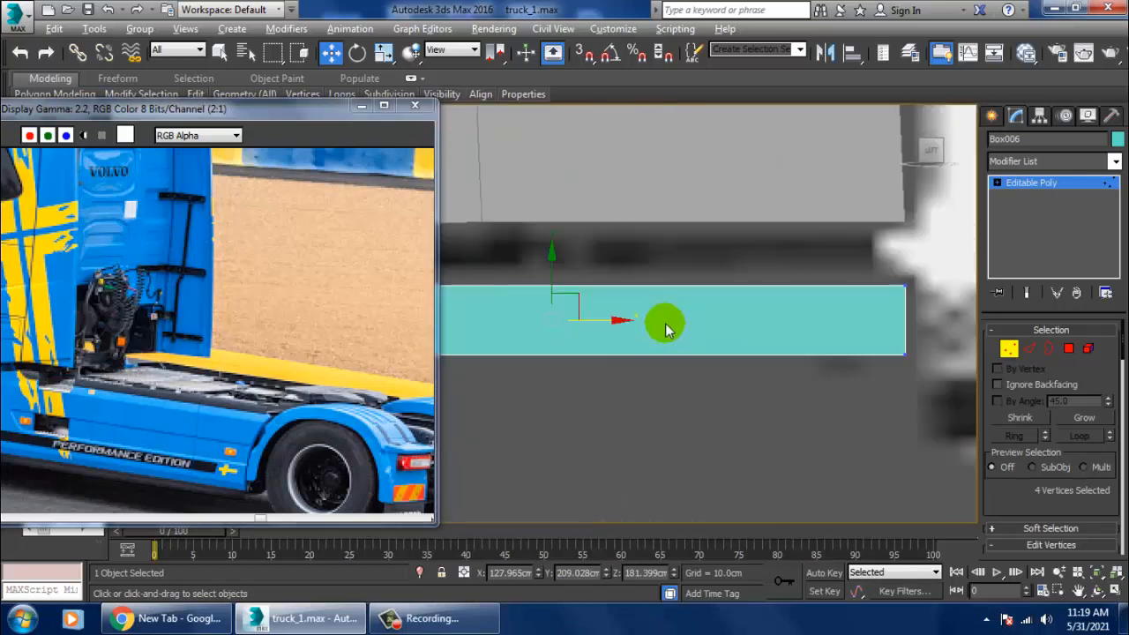
middle_click_drag(662, 320, 782, 308)
scroll(769, 317, "down", 2)
scroll(731, 295, "up", 1)
scroll(731, 295, "down", 2)
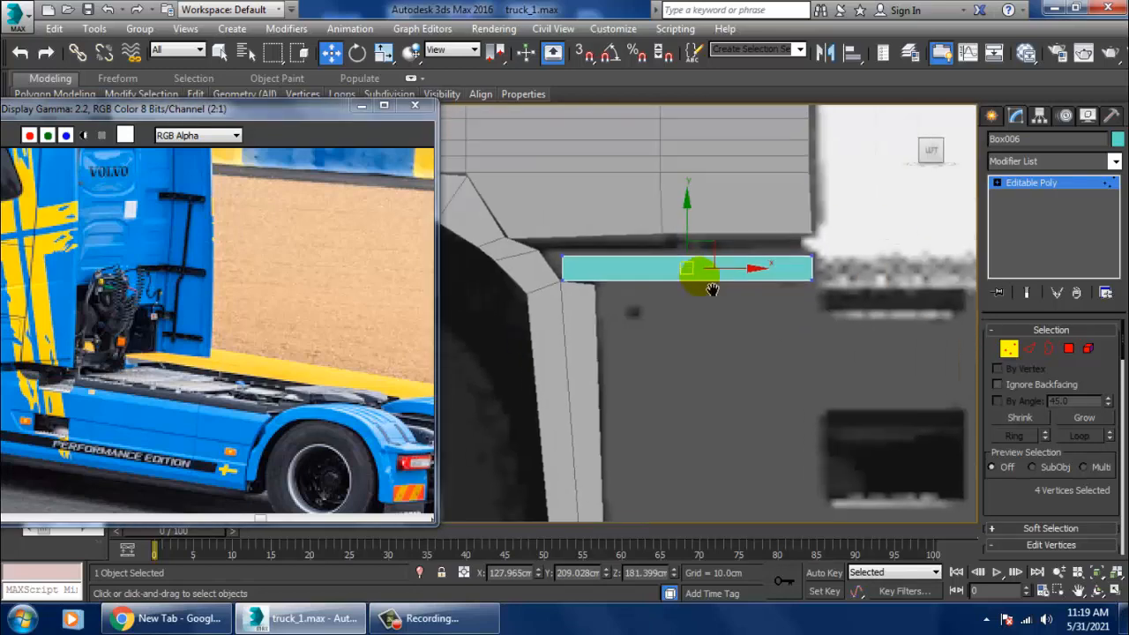
middle_click_drag(711, 285, 645, 253)
scroll(663, 285, "down", 2)
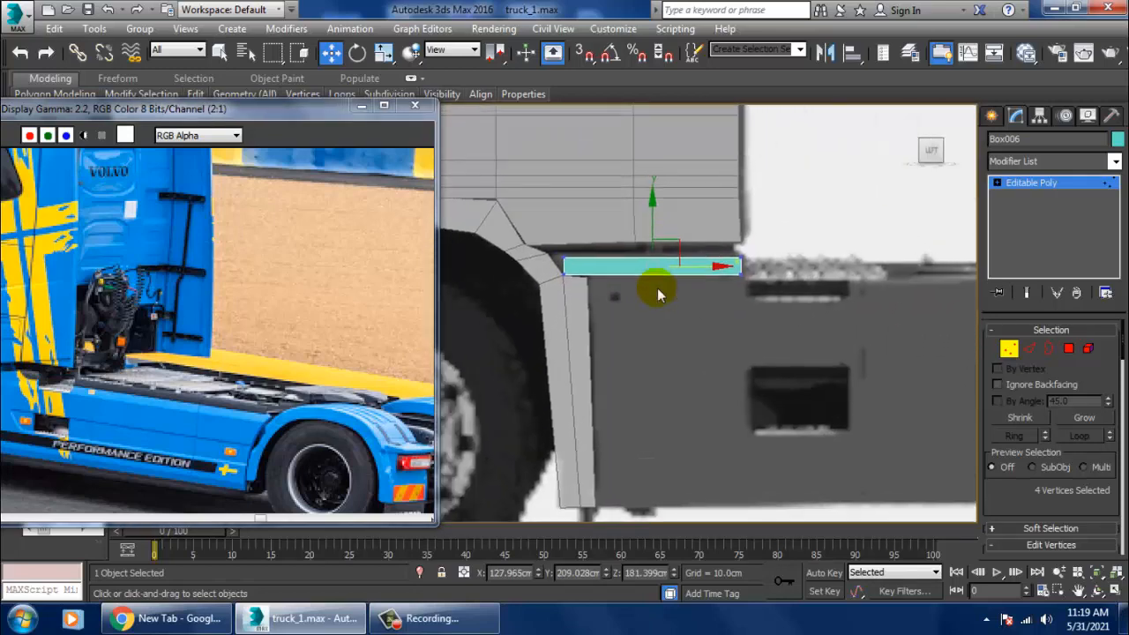
scroll(658, 287, "up", 3)
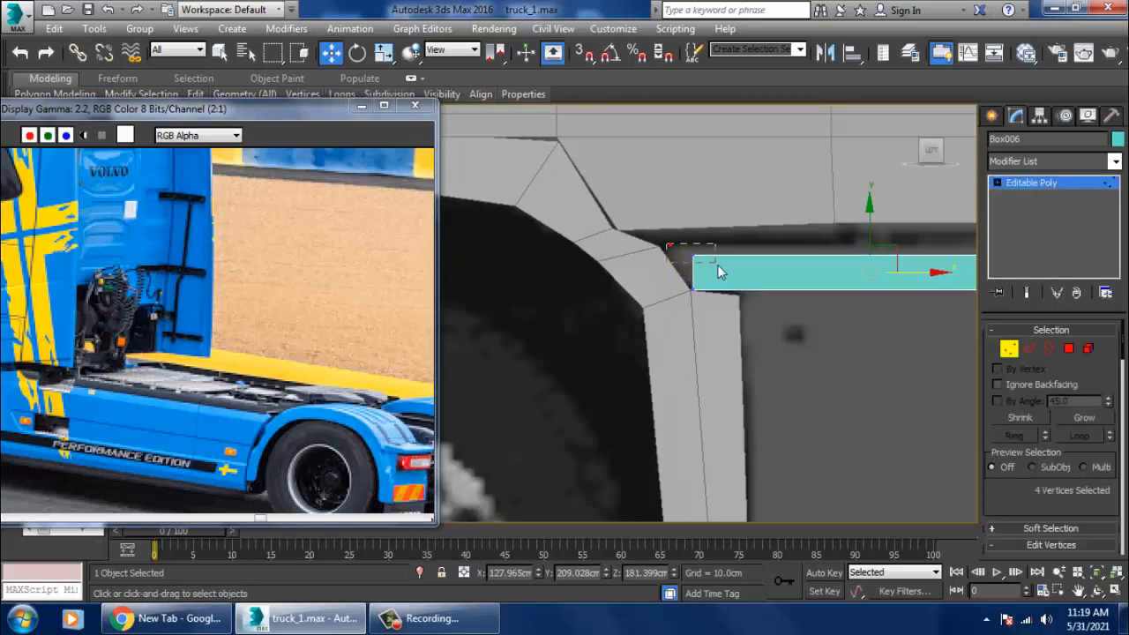
left_click_drag(719, 272, 723, 268)
middle_click_drag(805, 292, 539, 338)
scroll(627, 338, "down", 2)
middle_click_drag(628, 339, 573, 339)
scroll(587, 318, "up", 2)
left_click(1035, 186)
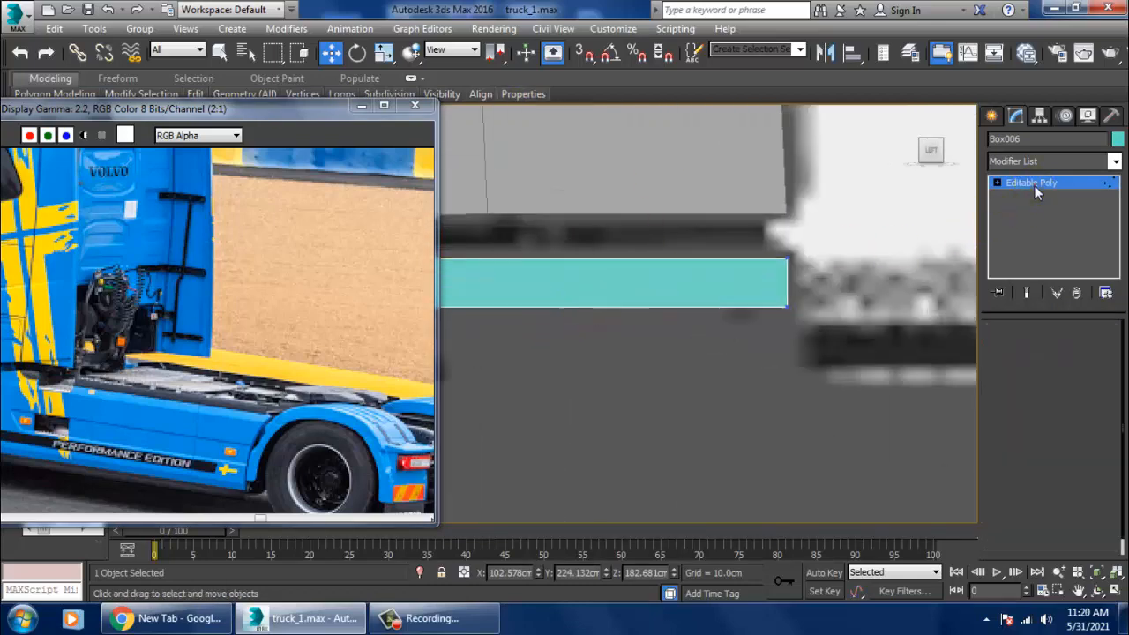
Step: Insert a crosswise edge loop near the box's front end, behind the wheel arch, with Swift Loop
left_click(51, 79)
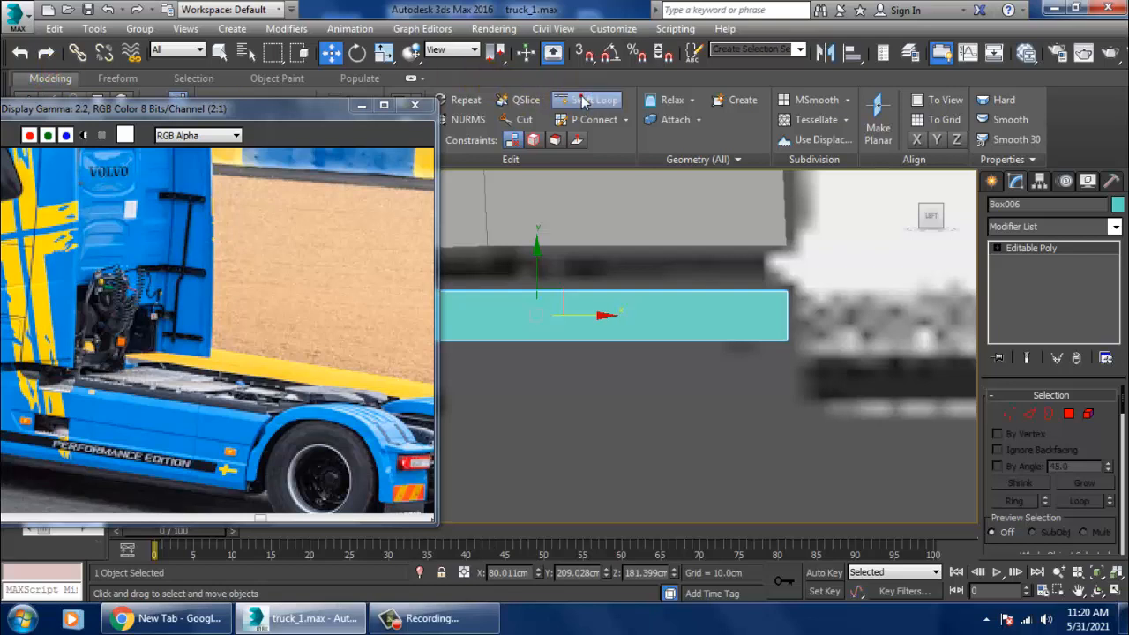
left_click(582, 103)
middle_click_drag(630, 247, 647, 306, "alt")
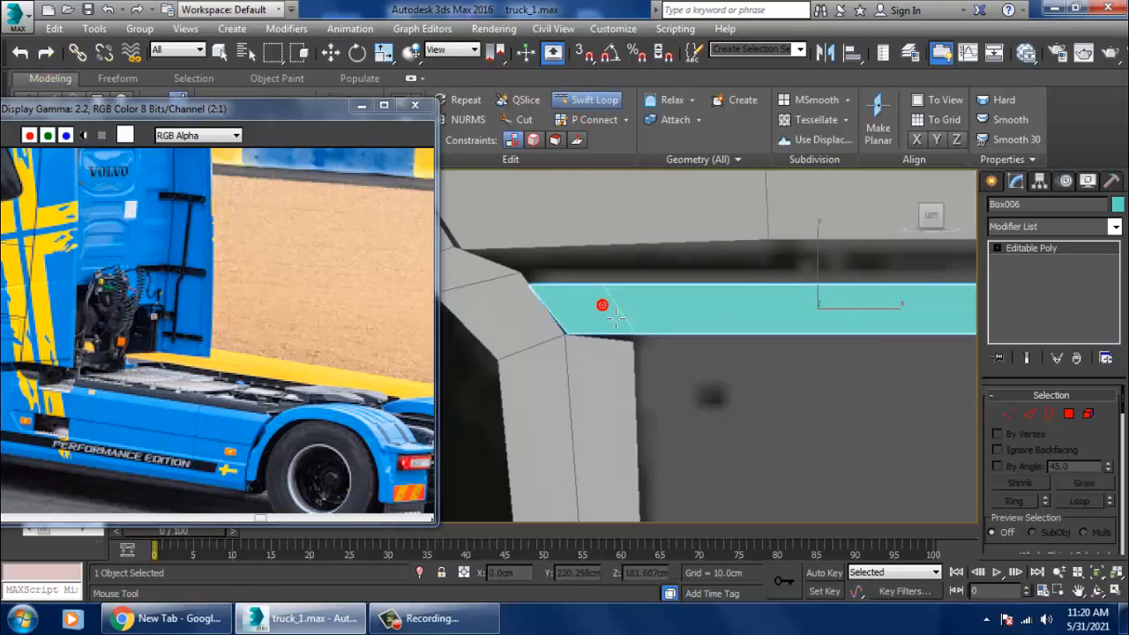
left_click(615, 312)
left_click(610, 305)
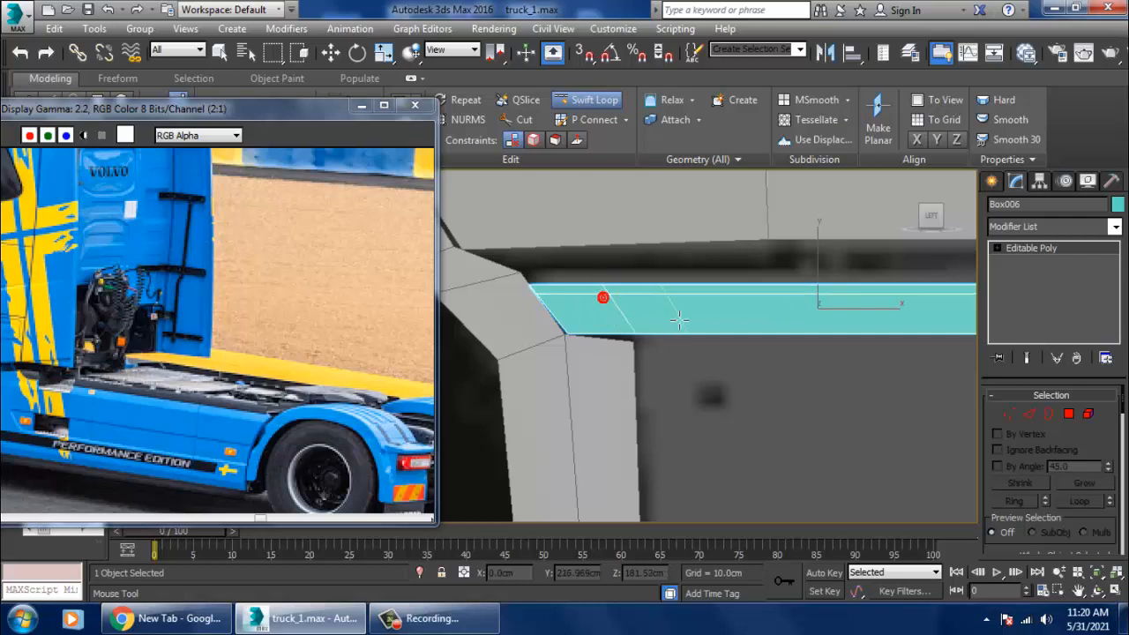
key("w")
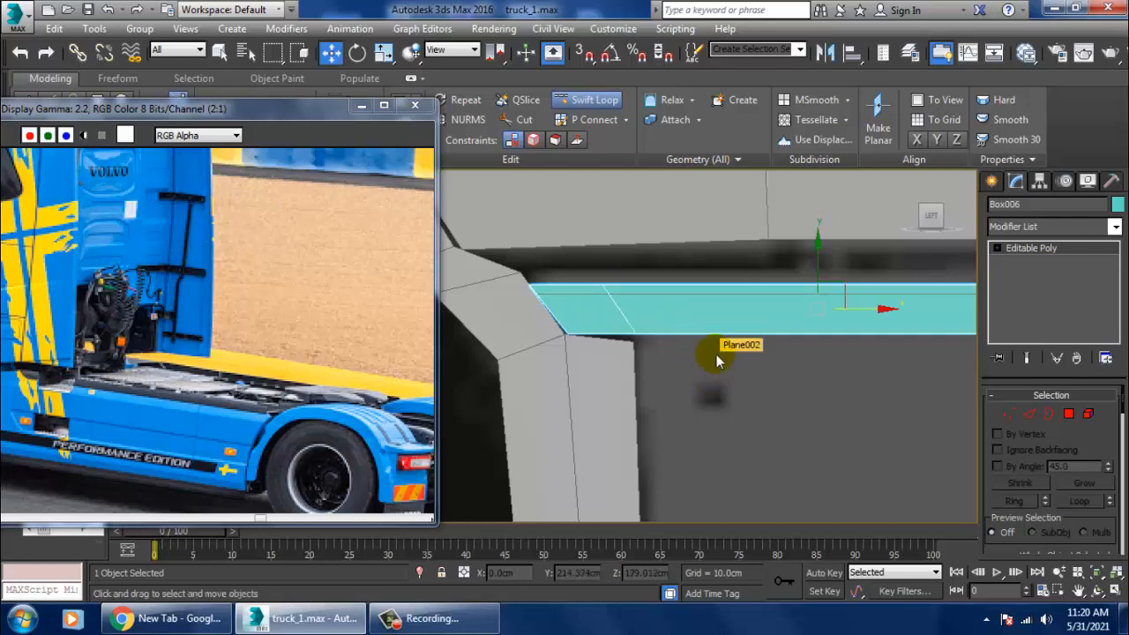
Step: Scale the slanted edge loop to about 18% along X so that it stands nearly upright
left_click(674, 341)
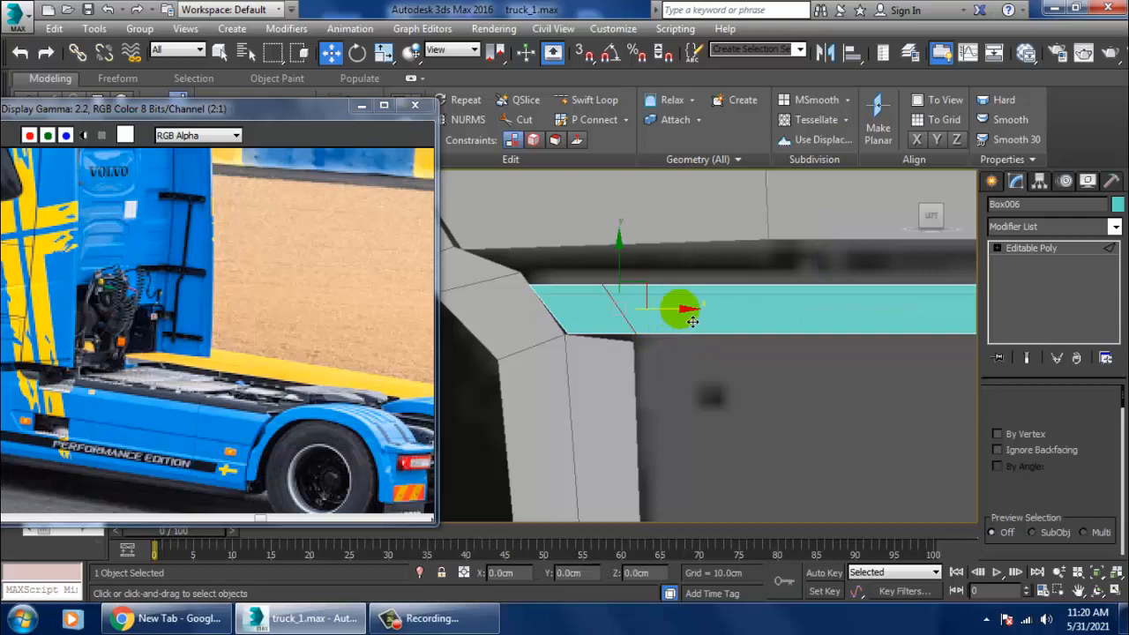
key("r")
left_click_drag(696, 315, 404, 285)
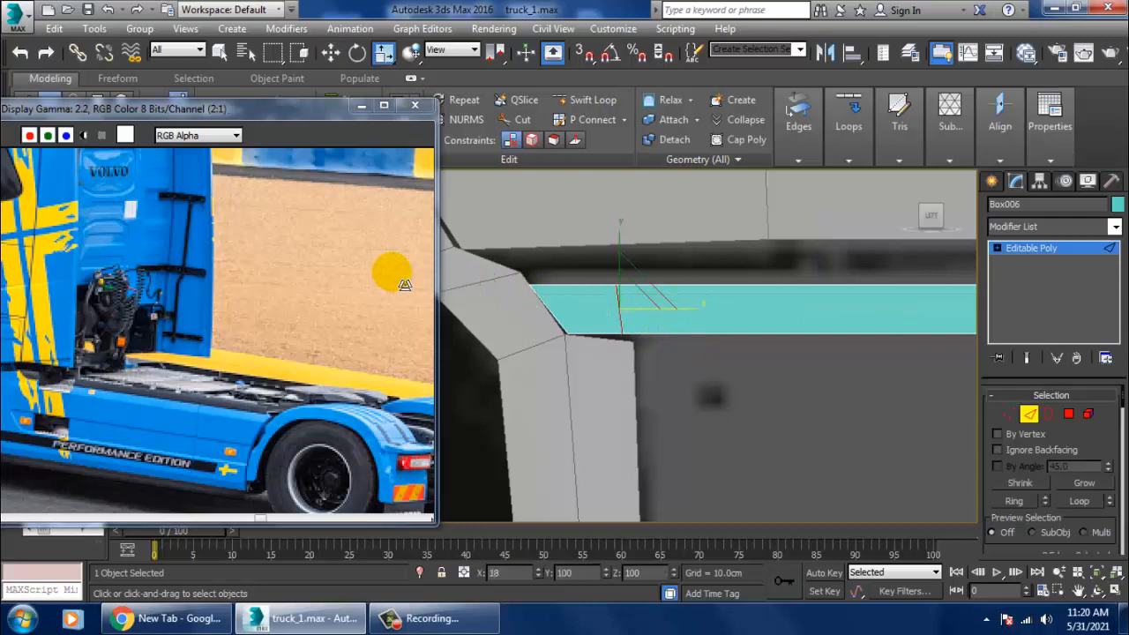
key("w")
left_click_drag(657, 309, 685, 323)
Step: Extrude the box's underside polygon behind the edge loop by 10 cm
left_click(1069, 414)
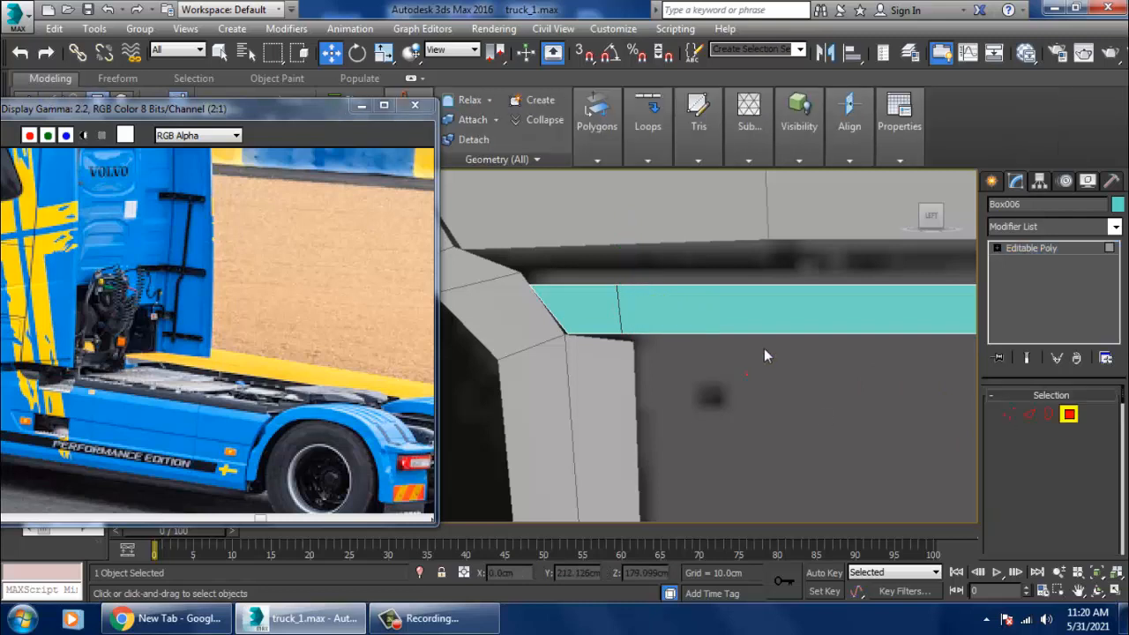
left_click(737, 254)
scroll(800, 304, "down", 3)
middle_click_drag(834, 326, 743, 310)
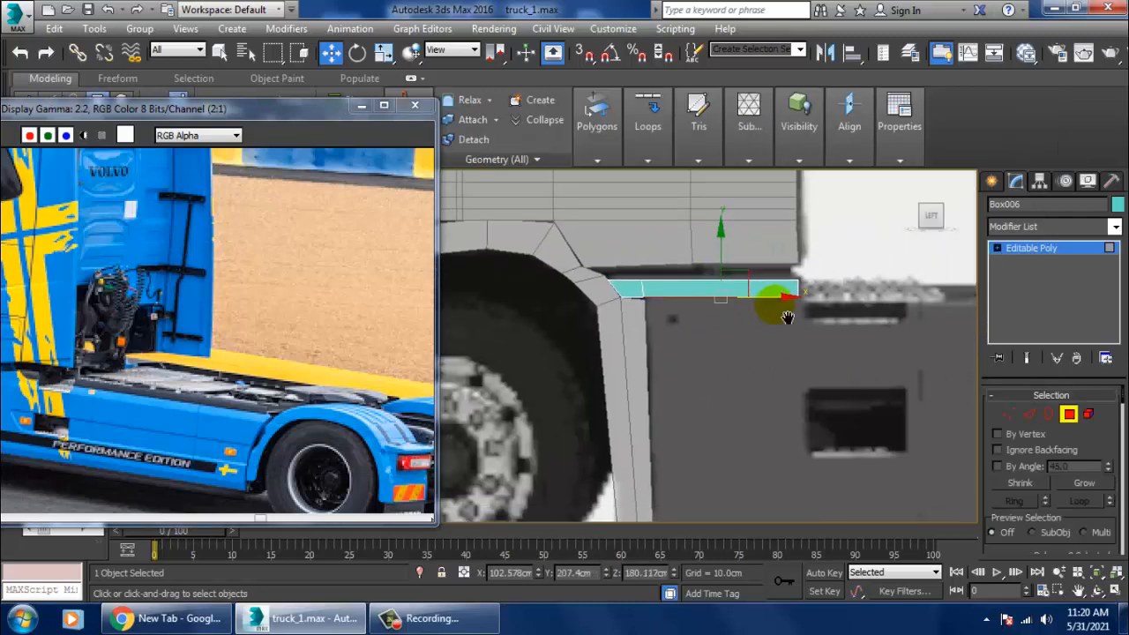
scroll(785, 308, "up", 1)
scroll(1036, 494, "down", 5)
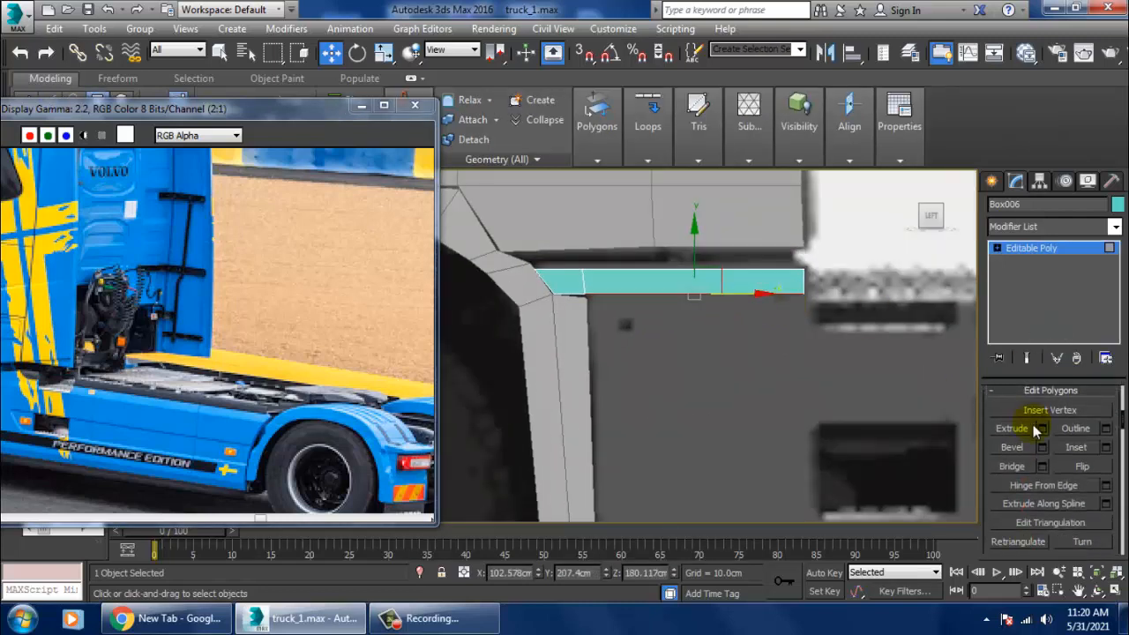
left_click(1043, 429)
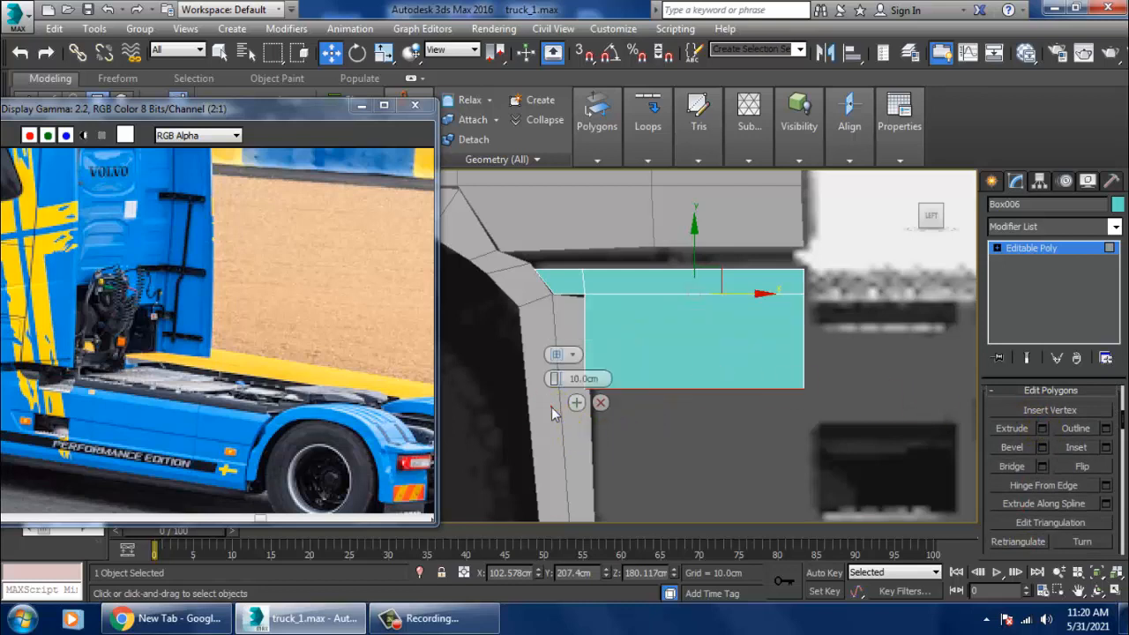
left_click(552, 402)
Step: Move the extruded face down to the side skirt's lower edge in the reference and about 1.35 cm rearward
scroll(713, 307, "down", 4)
scroll(748, 272, "up", 1)
left_click_drag(728, 256, 793, 431)
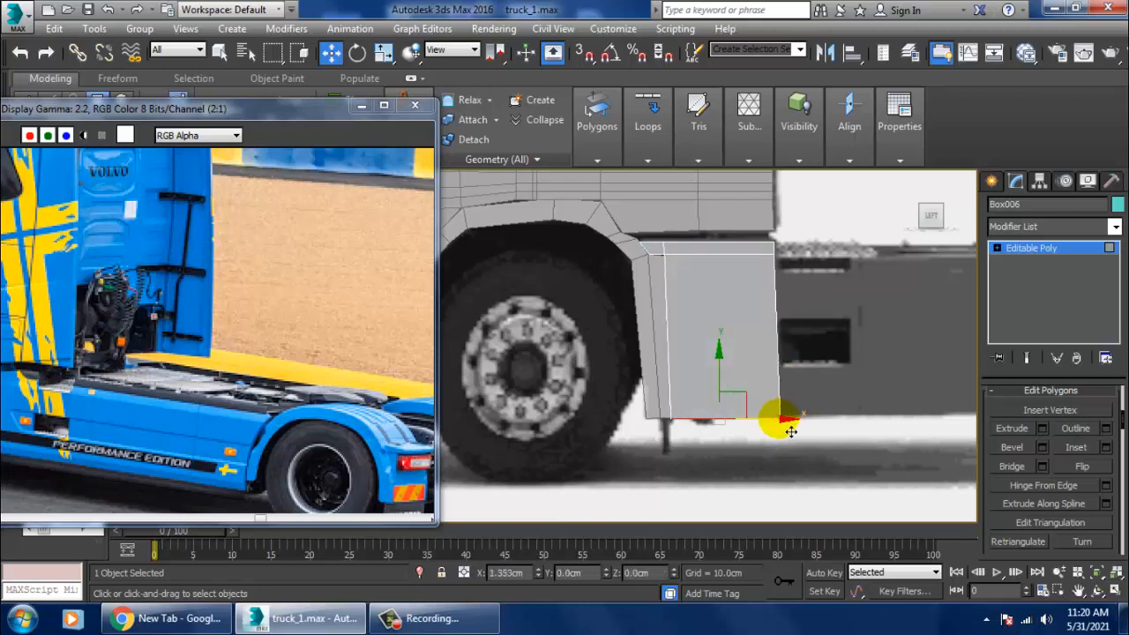
Step: Extrude the polygon on the box's rear end, below the top strip, by 10 cm
middle_click_drag(827, 381, 767, 415)
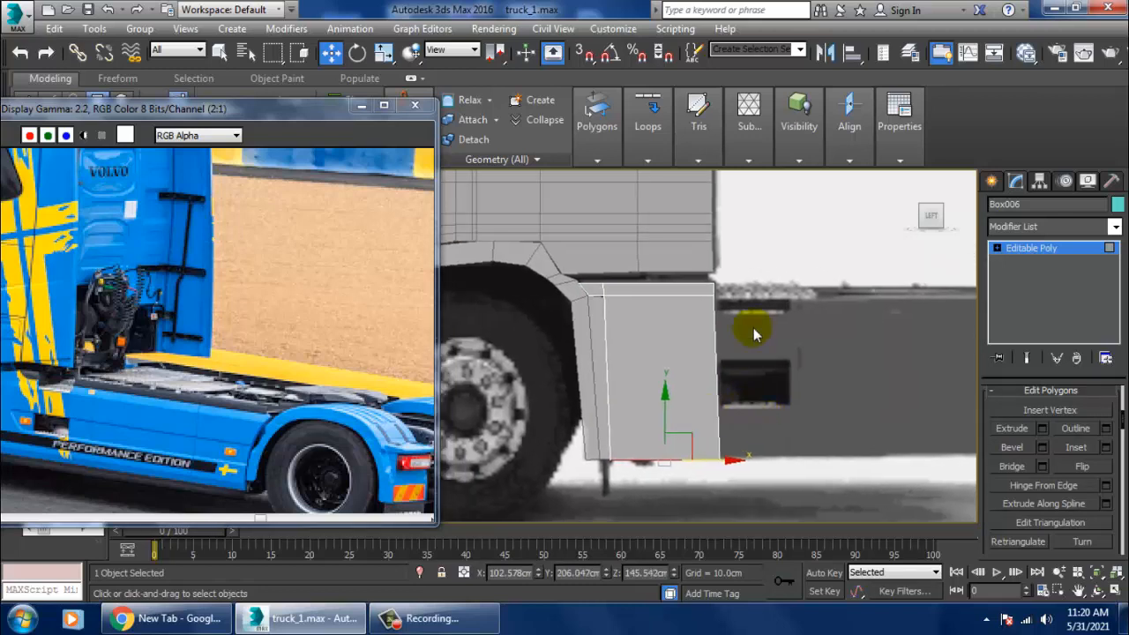
scroll(753, 327, "up", 6)
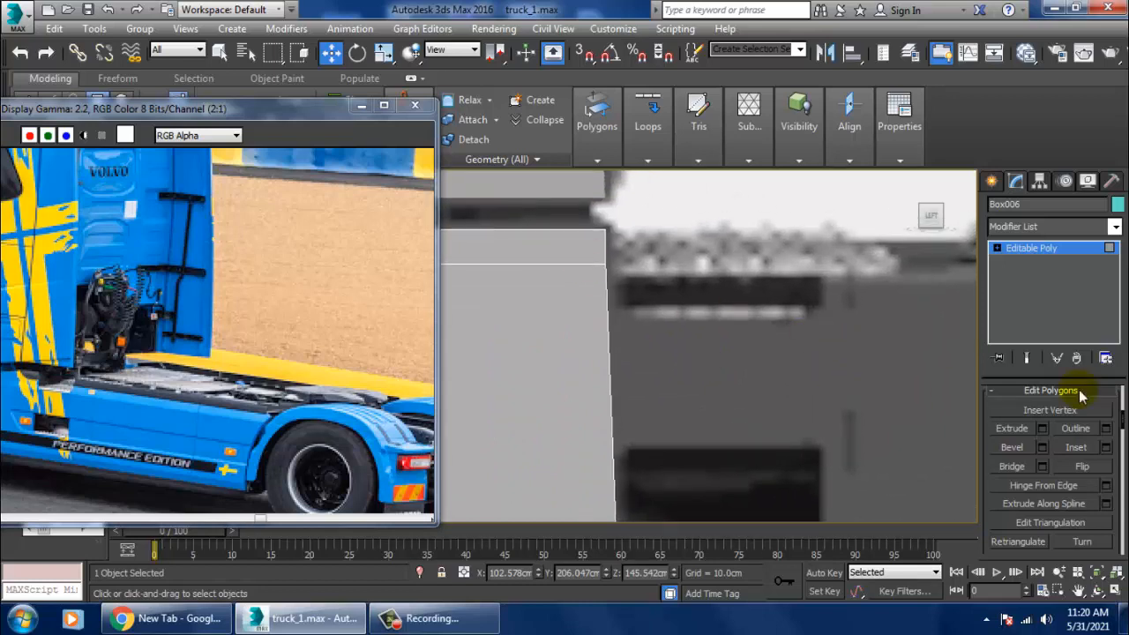
left_click(996, 250)
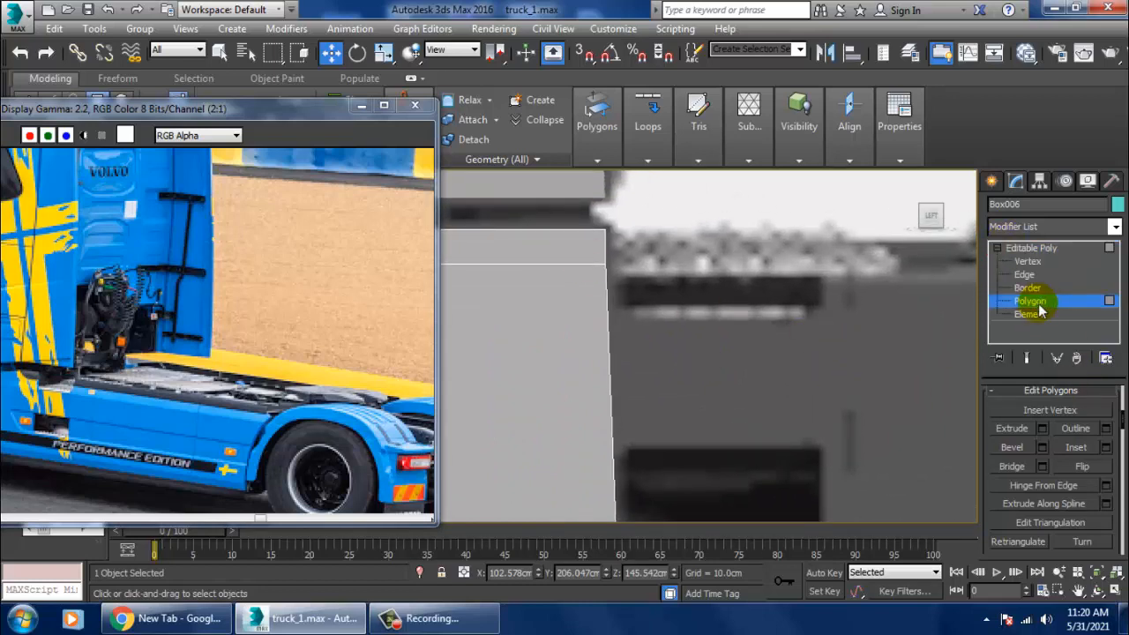
left_click(1032, 303)
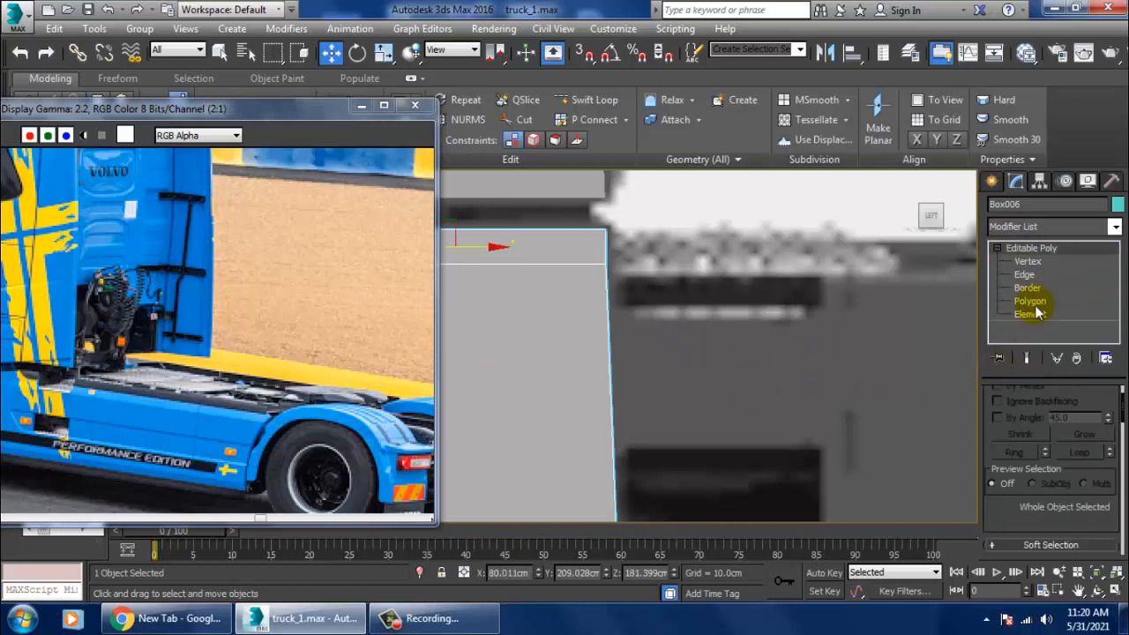
left_click(1031, 301)
left_click_drag(643, 353, 592, 390)
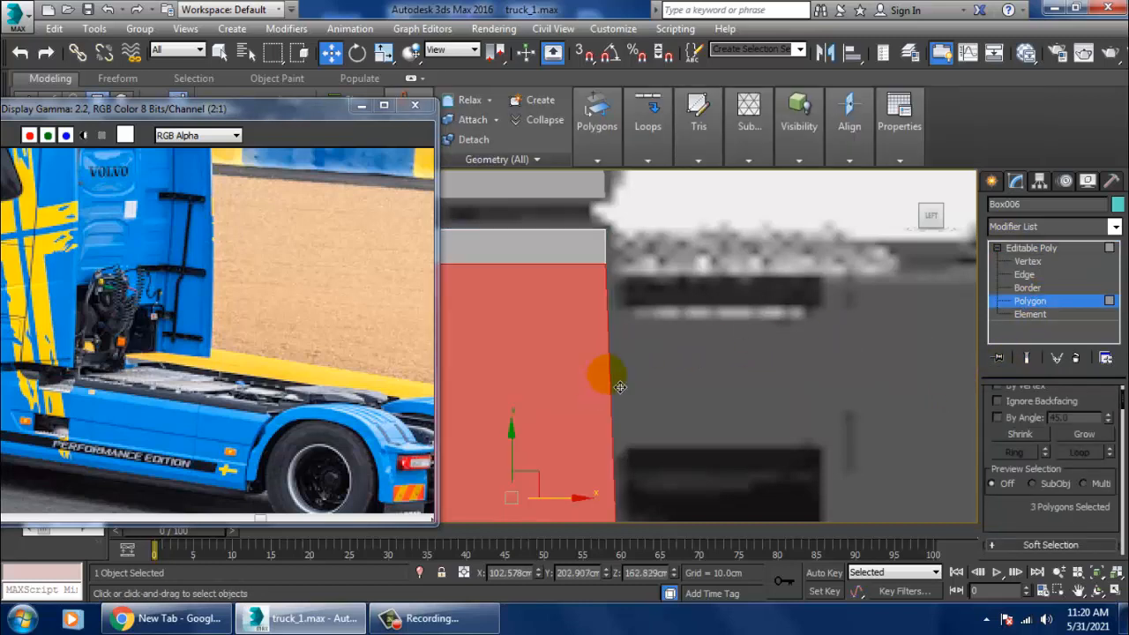
left_click_drag(570, 283, 572, 285, "alt")
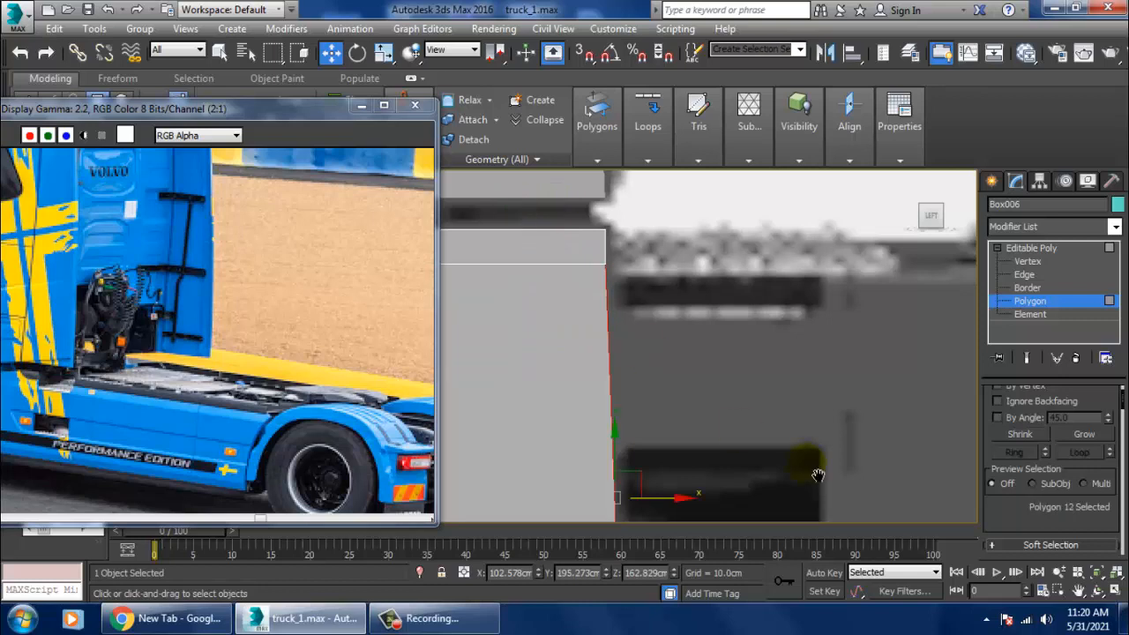
middle_click_drag(817, 473, 800, 379)
scroll(800, 378, "down", 3)
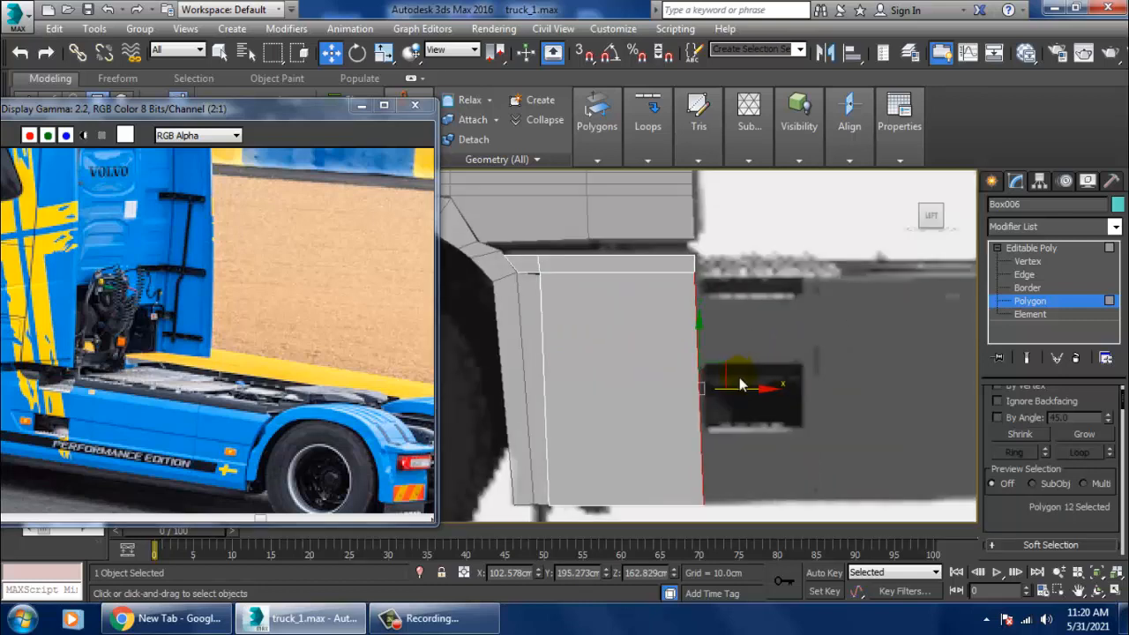
middle_click_drag(747, 363, 749, 365)
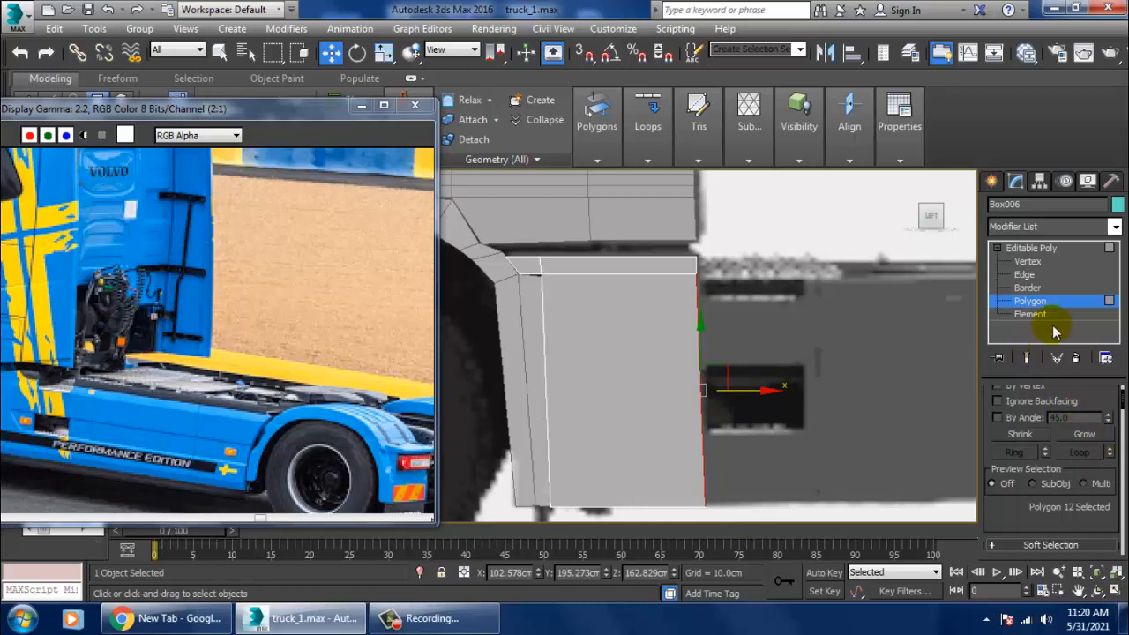
left_click_drag(1042, 516, 1063, 439)
left_click(1042, 497)
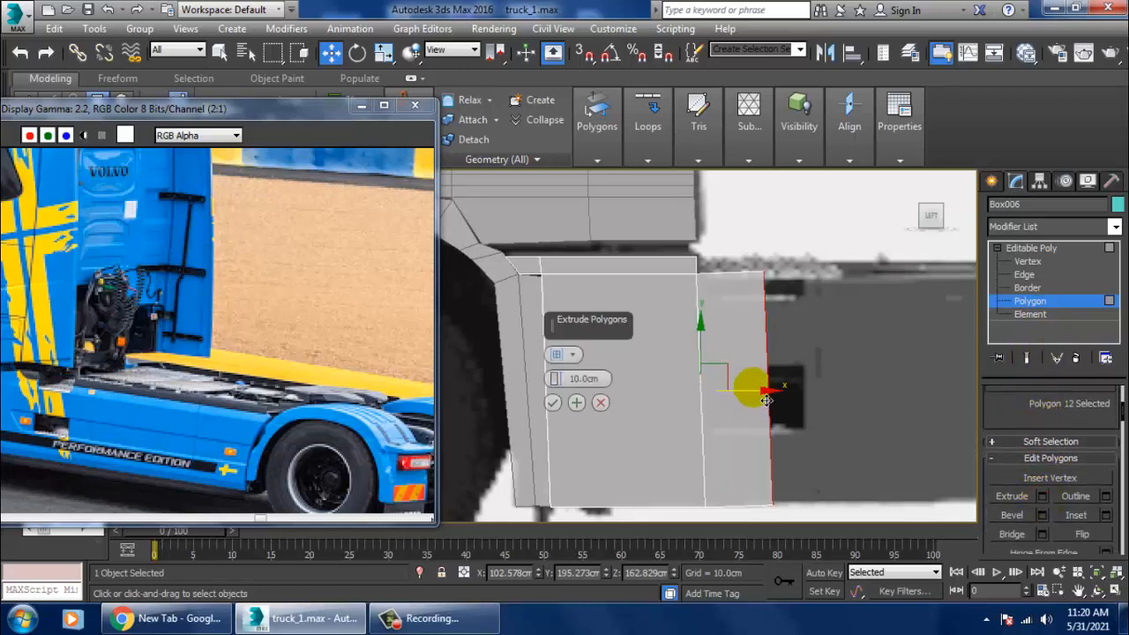
left_click(548, 399)
Step: Move the extruded face forward to leave a narrow strip about 1.2 cm wide, and lower its two upper vertices by about 0.6 cm
left_click_drag(826, 405, 777, 396)
middle_click_drag(777, 378, 790, 404)
scroll(760, 390, "up", 4)
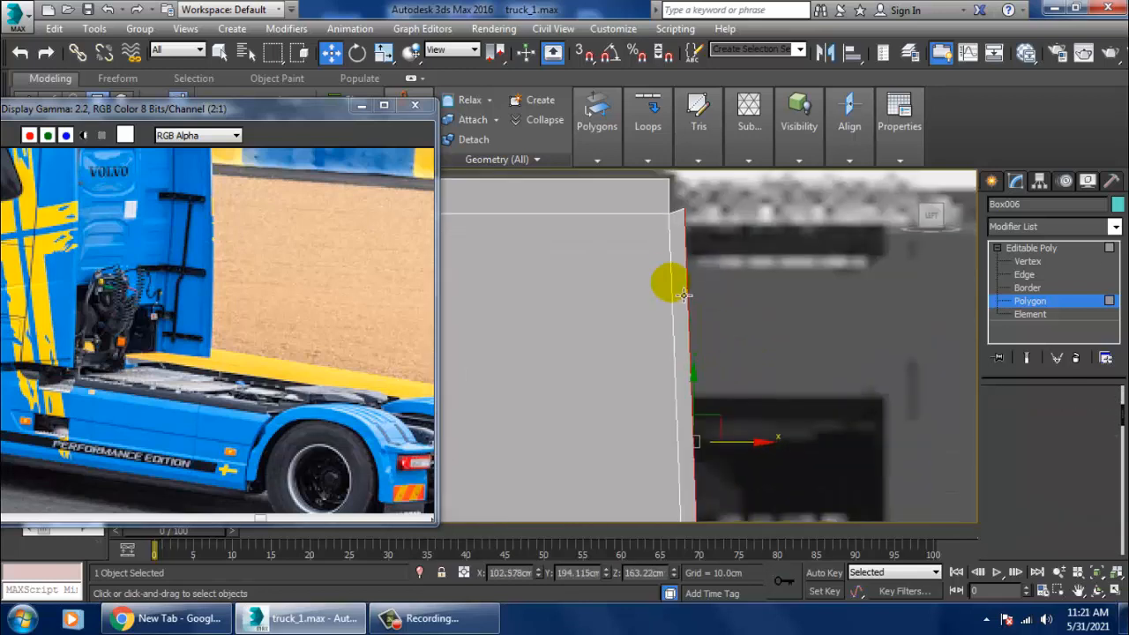
key("1")
left_click_drag(676, 195, 699, 214)
middle_click_drag(684, 177, 710, 232)
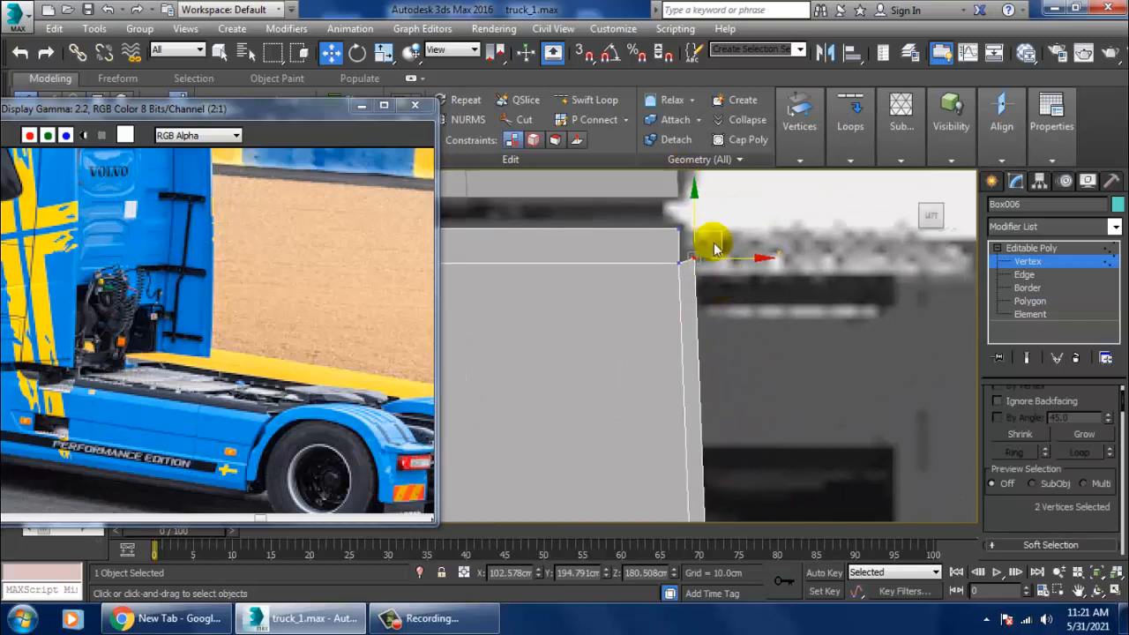
Step: Examine the box and its position behind the wheel arch in the Perspective view, and return to the Left view
key("alt+w")
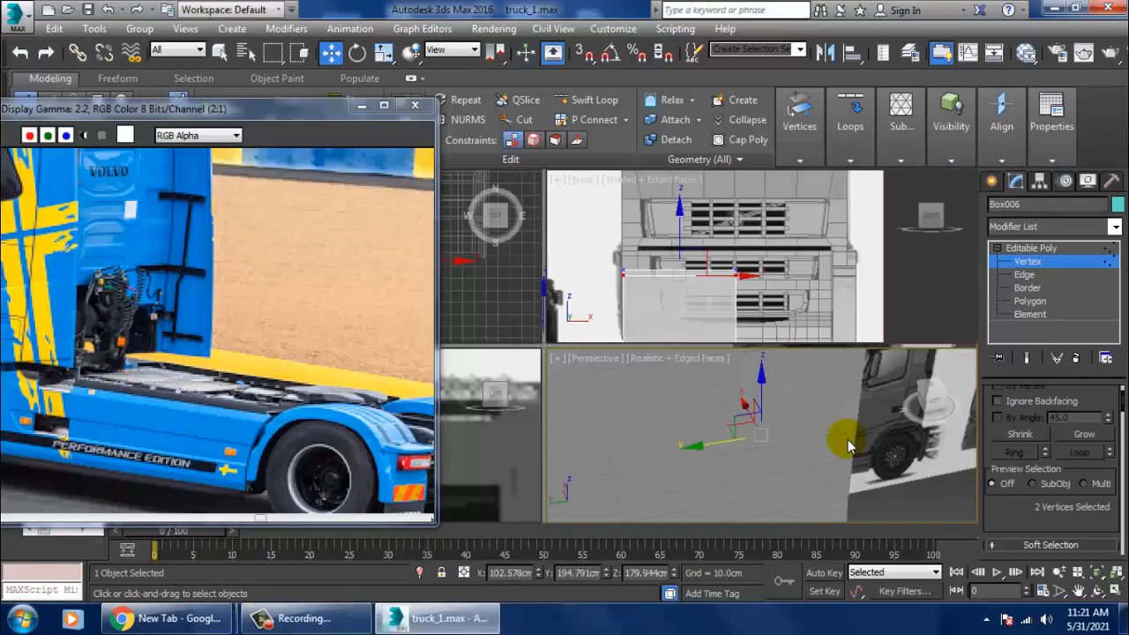
key("alt+w")
key("alt+w")
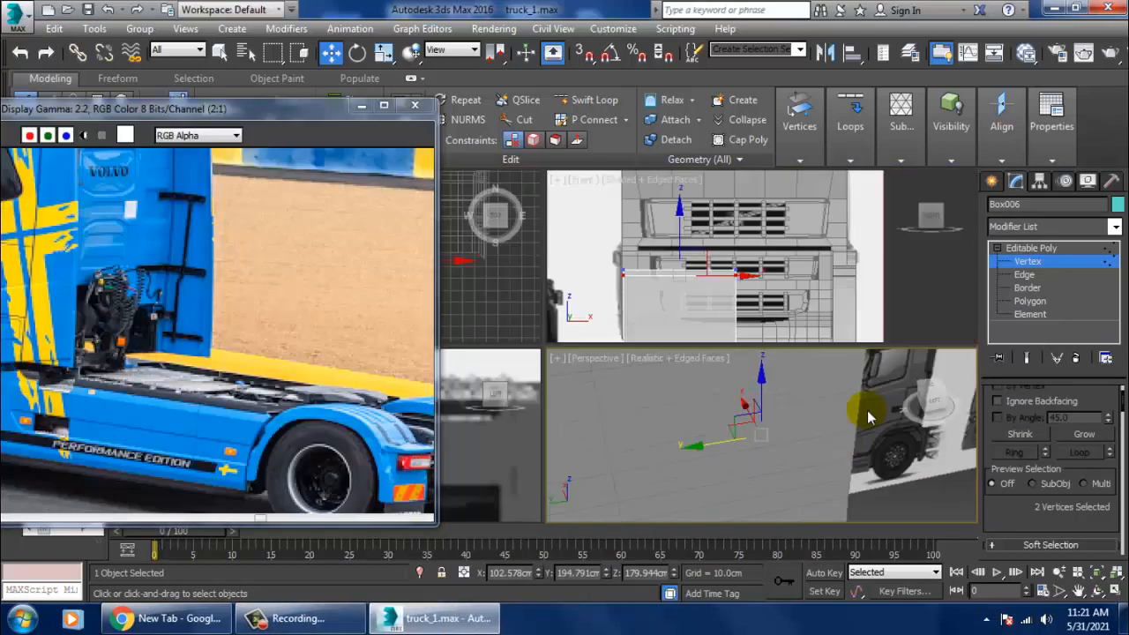
middle_click_drag(867, 410, 832, 345, "alt")
key("alt+w")
scroll(731, 427, "down", 5)
key("alt+w")
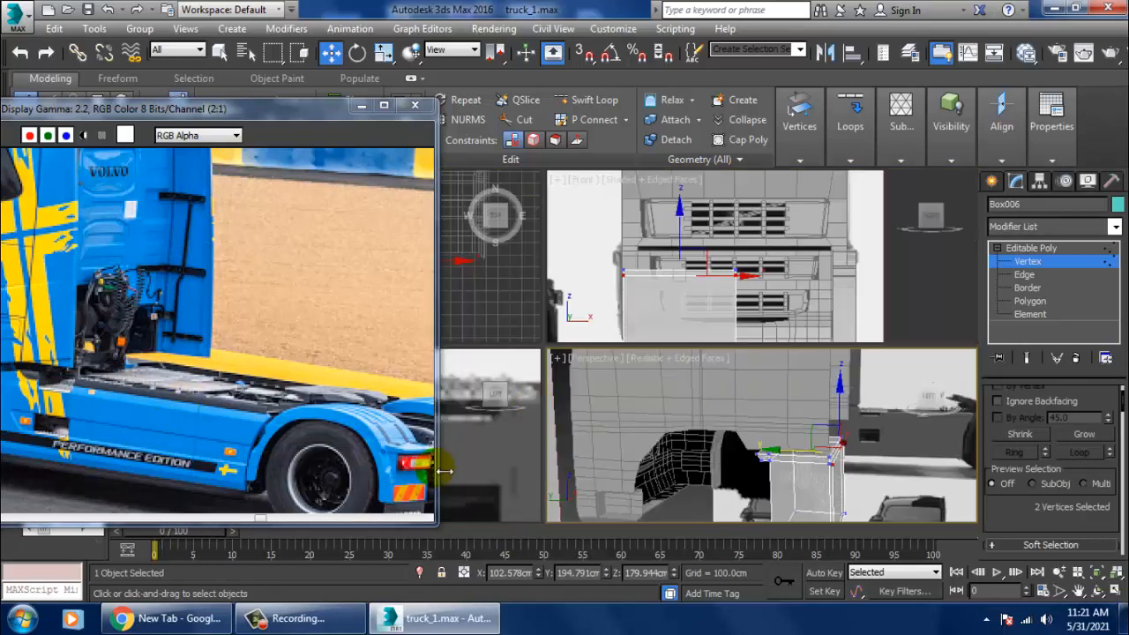
middle_click(491, 450)
key("alt+w")
middle_click_drag(479, 446, 617, 361)
scroll(600, 369, "down", 5)
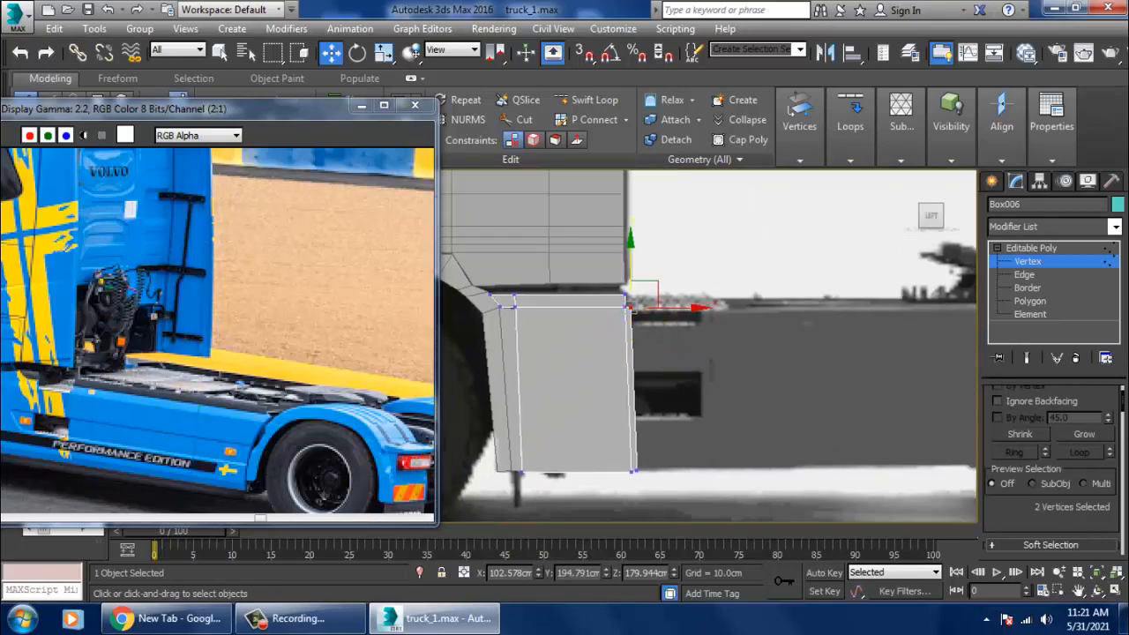
Step: Extrude the box's rear end polygon by 10 cm and move the new face about 7.6 cm further rearward
left_click(1030, 301)
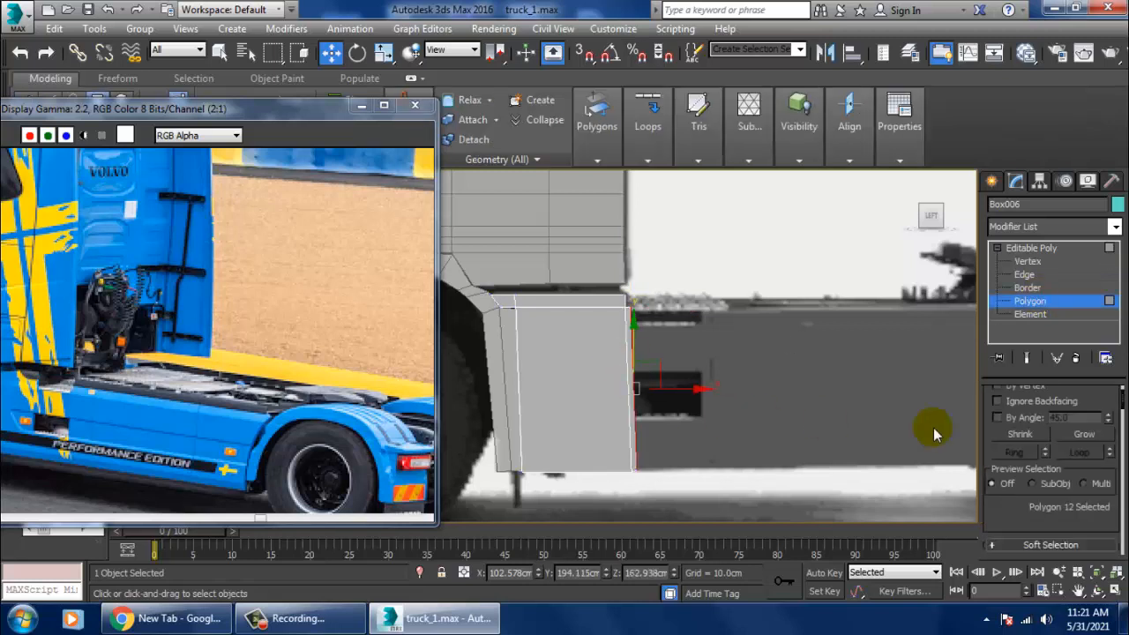
left_click_drag(1046, 532, 1032, 381)
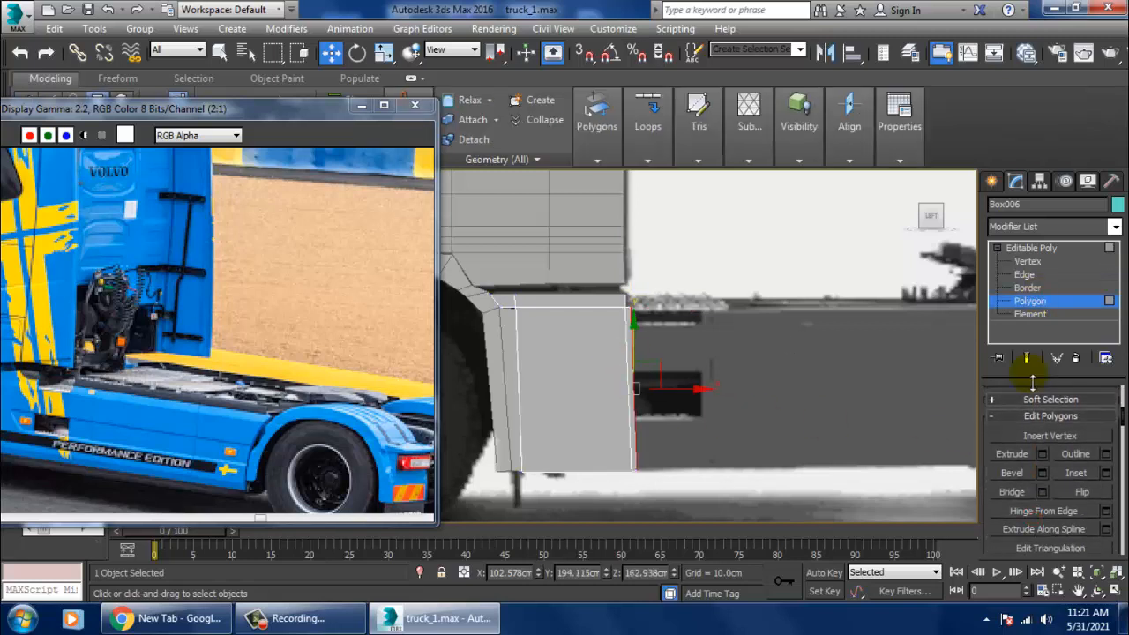
left_click(1042, 453)
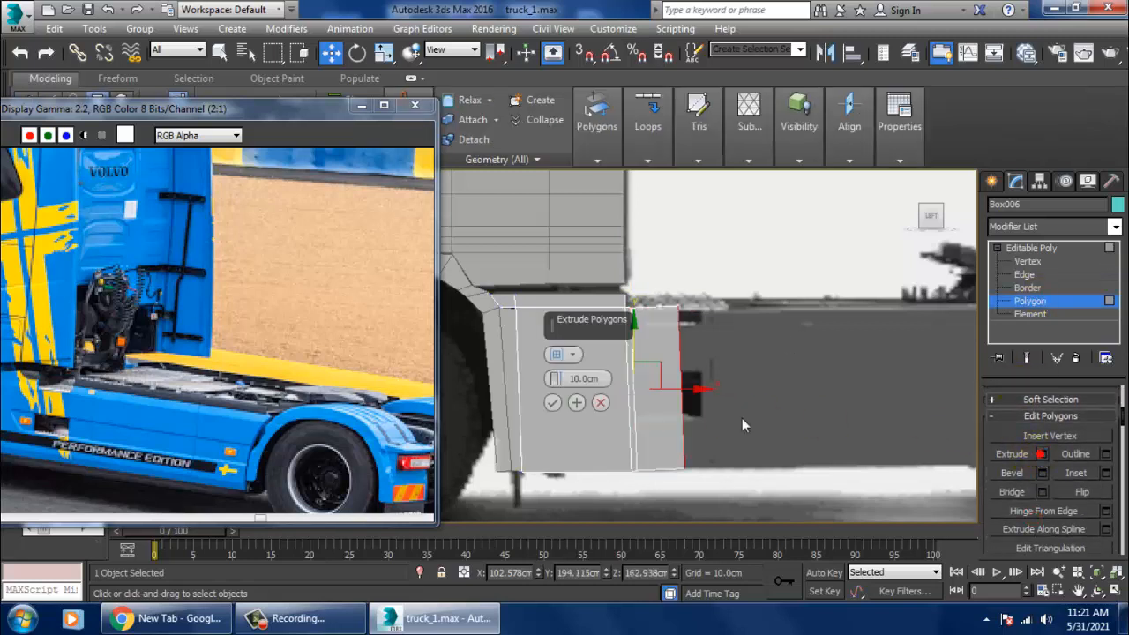
left_click(550, 398)
middle_click_drag(680, 387, 625, 396)
scroll(644, 393, "down", 2)
scroll(655, 394, "up", 1)
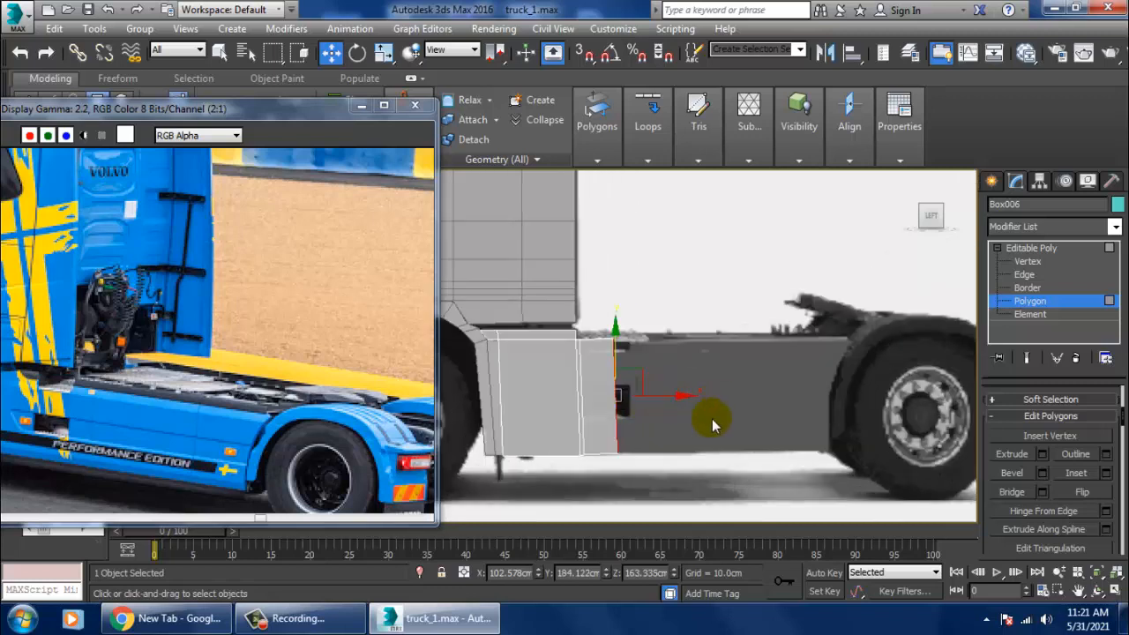
left_click_drag(676, 410, 702, 410)
Step: Lower the two upper vertices of the rear end by about 1.2 cm to the side skirt's upper edge in the reference
scroll(674, 388, "up", 4)
key("1")
left_click_drag(595, 257, 679, 314)
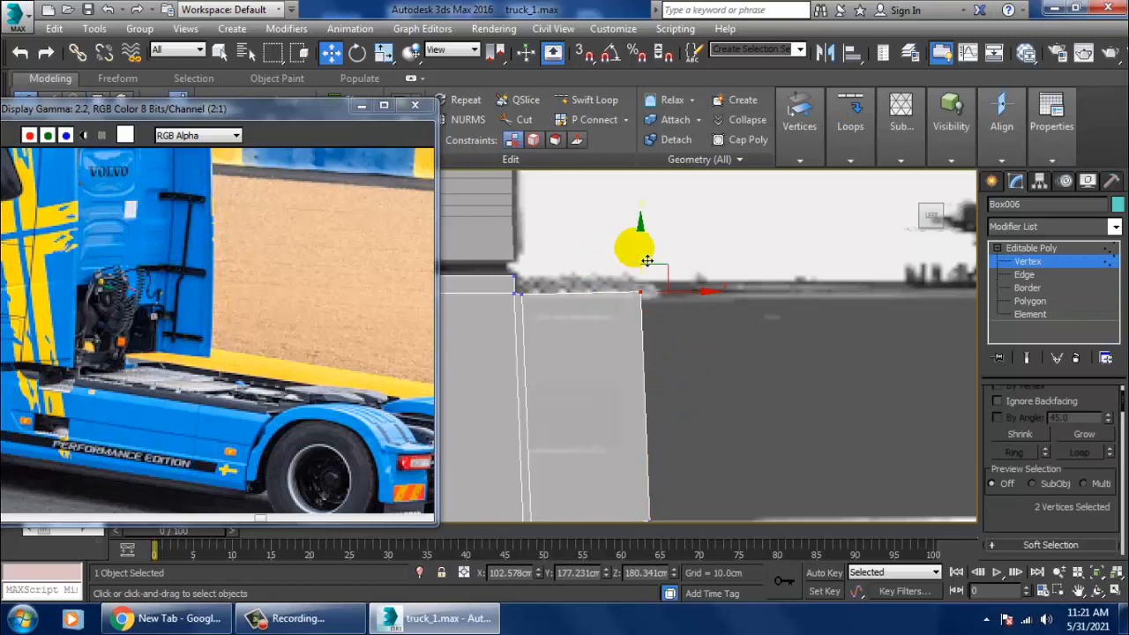
left_click_drag(650, 256, 651, 266)
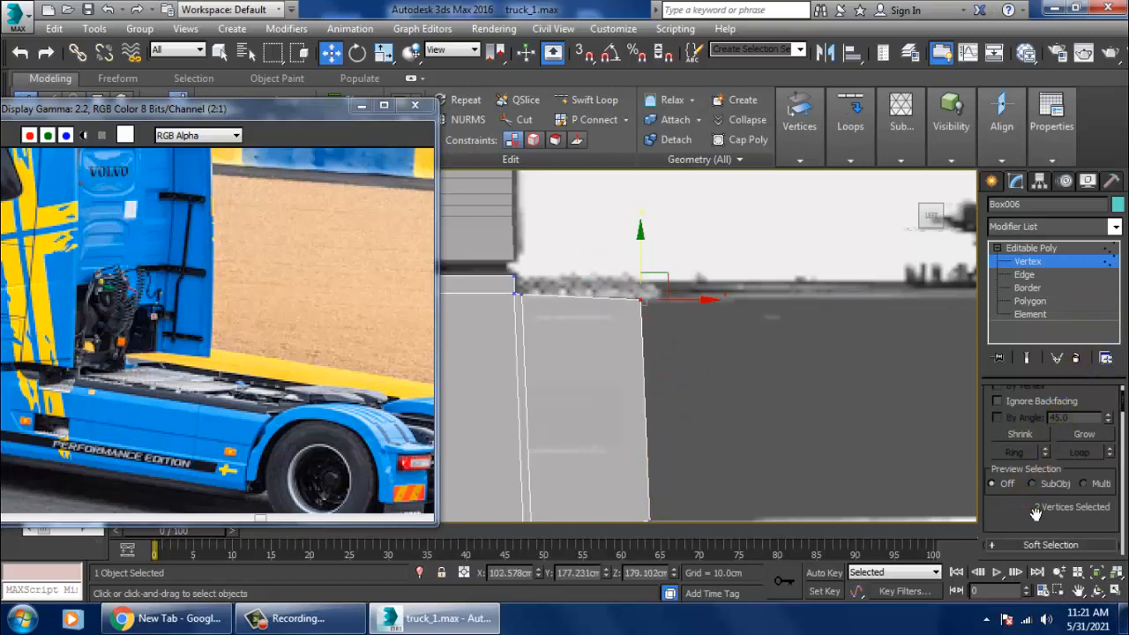
Step: Extrude the rear end polygon by 10 cm and move the new face about 43.3 cm further rearward, close to the rear wheel
left_click_drag(1035, 514, 1041, 363)
left_click(1039, 303)
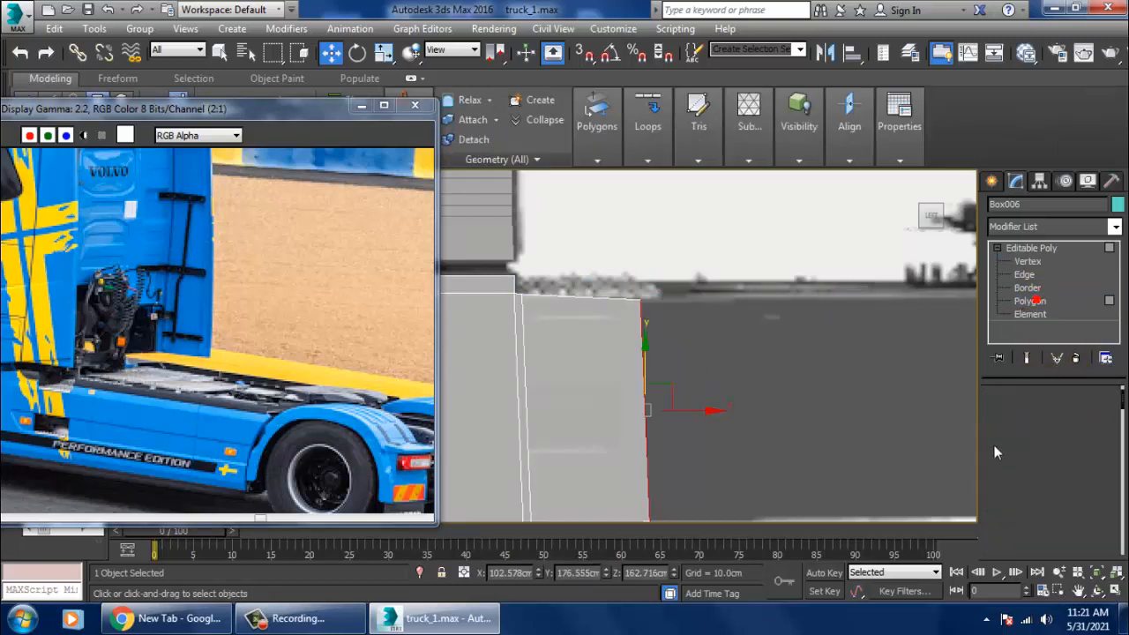
left_click_drag(1029, 508, 1019, 344)
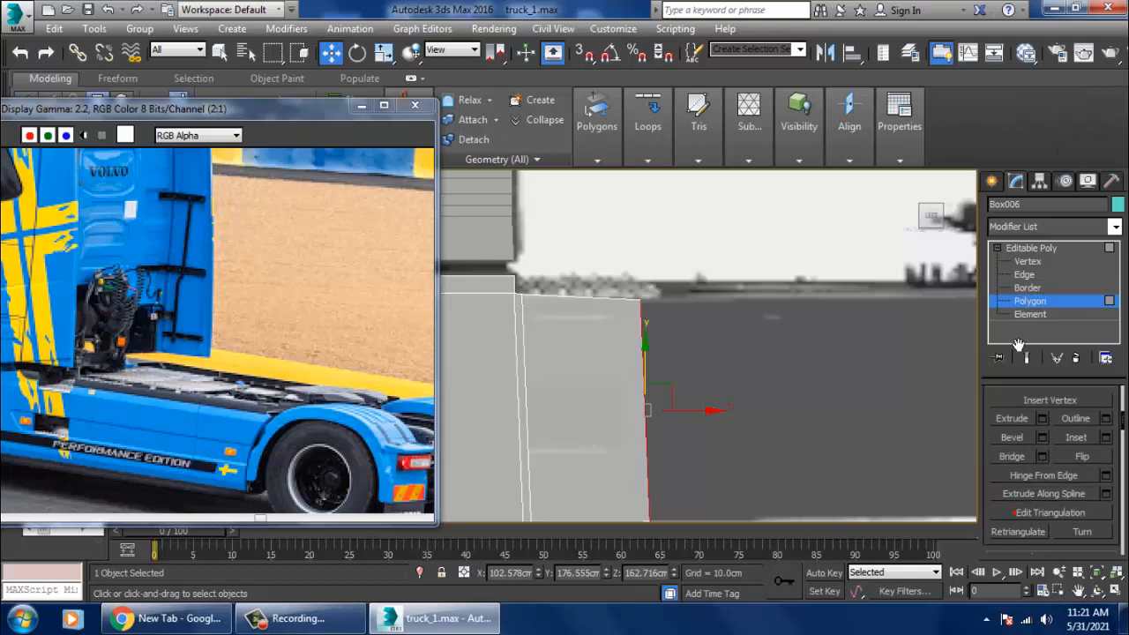
left_click(1042, 418)
left_click(549, 403)
scroll(580, 420, "down", 5)
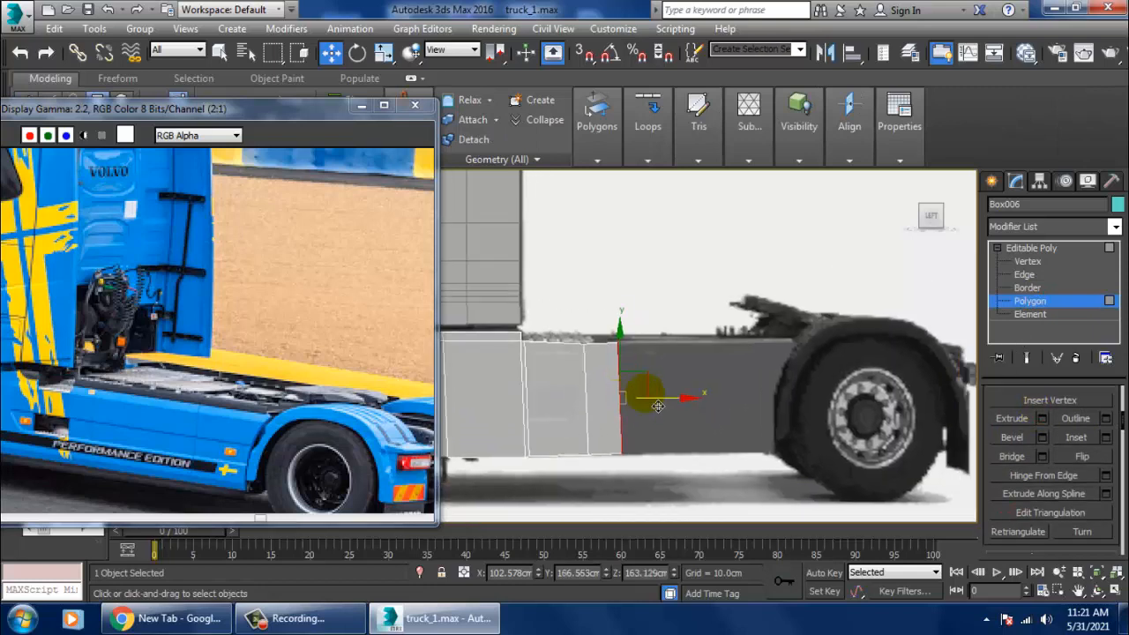
left_click_drag(678, 408, 824, 432)
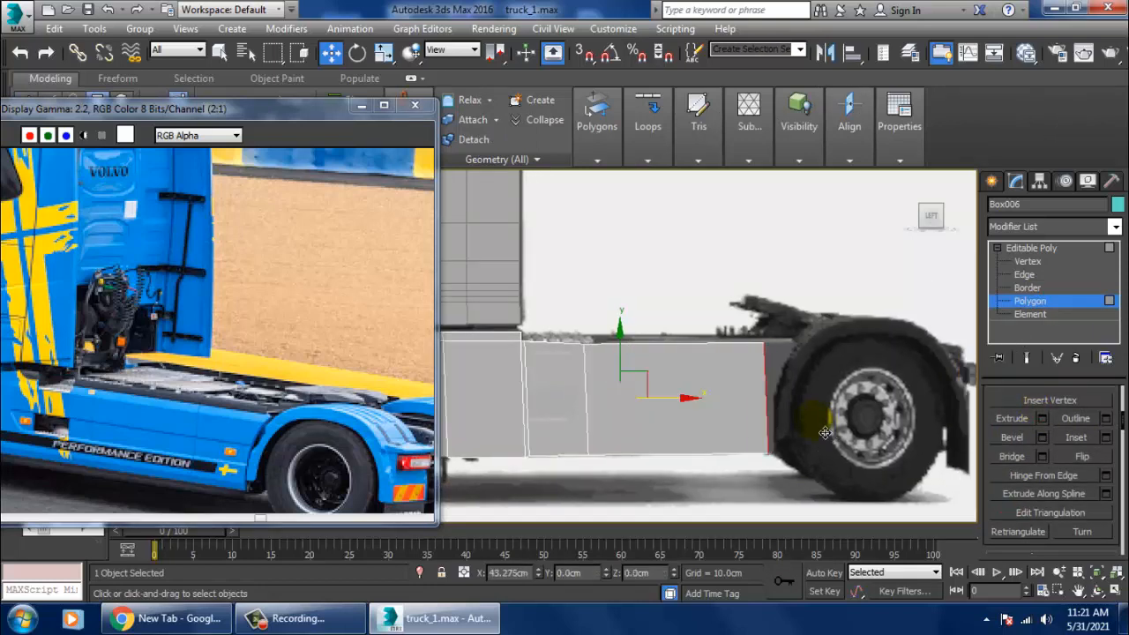
Step: Move the two upper vertices of the rear end about 1.6 cm rearward so that the end edge stands upright
middle_click_drag(799, 390, 732, 369)
scroll(749, 351, "up", 2)
scroll(732, 370, "up", 2)
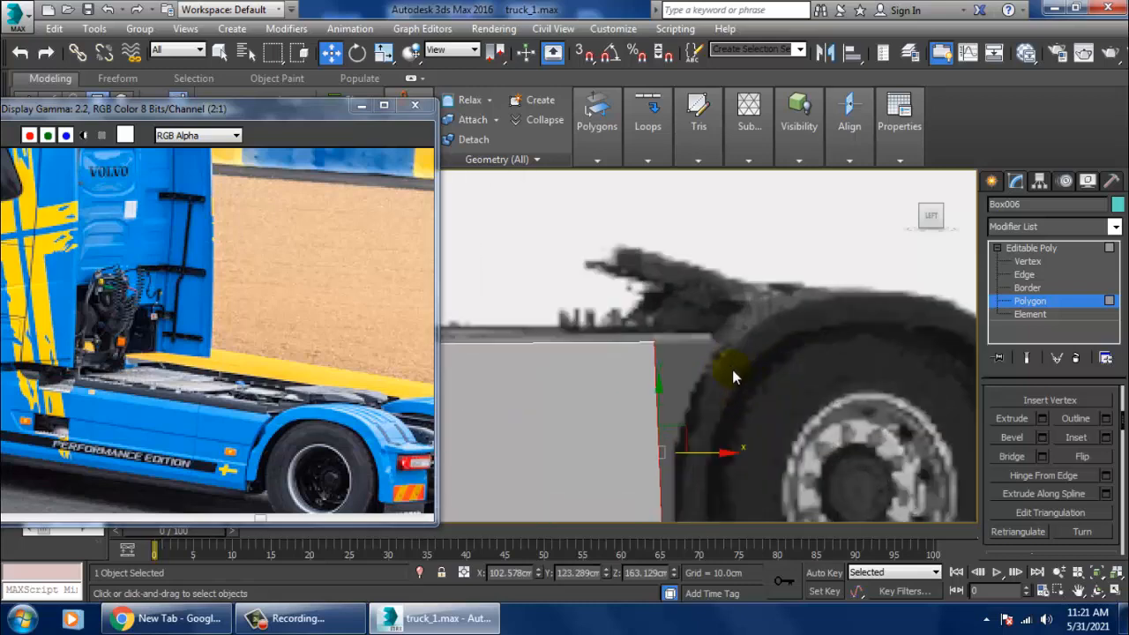
scroll(732, 370, "down", 2)
scroll(643, 332, "up", 3)
key("1")
left_click_drag(660, 330, 739, 410)
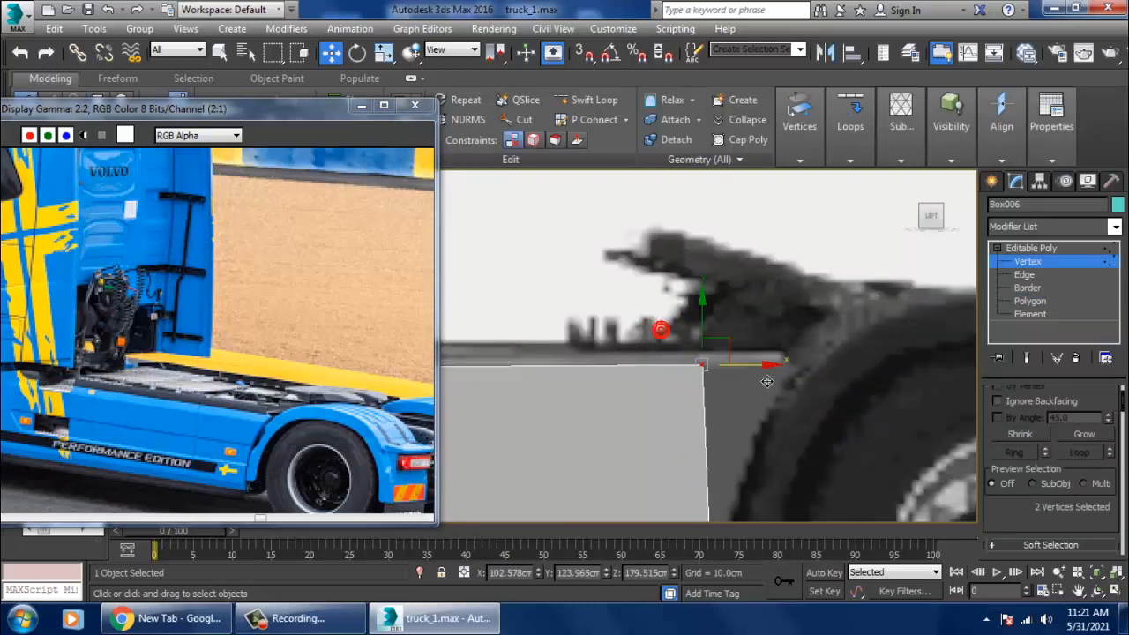
left_click_drag(765, 368, 784, 378)
scroll(784, 378, "down", 5)
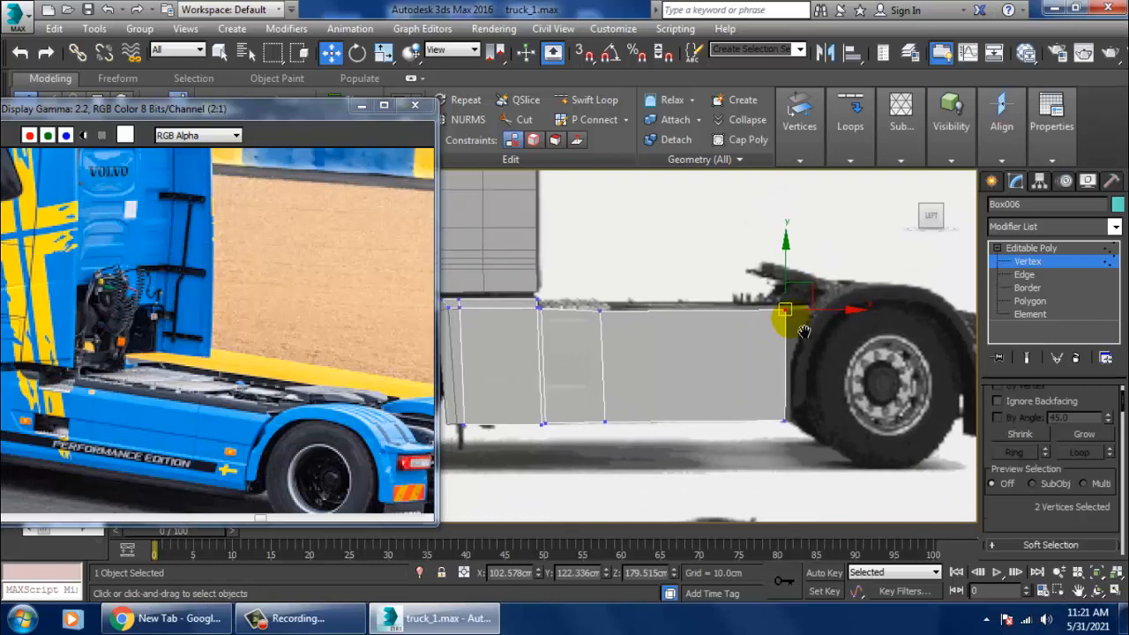
Step: Insert a lengthwise edge loop across the side panel, somewhat above mid-height, with Swift Loop
scroll(812, 342, "up", 6)
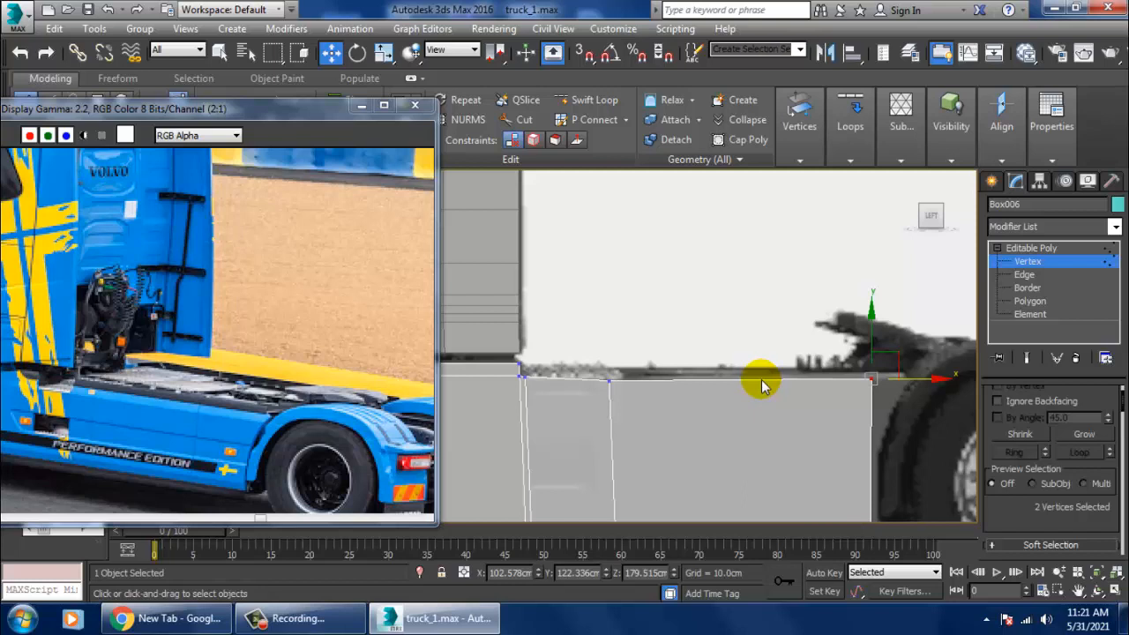
left_click(596, 99)
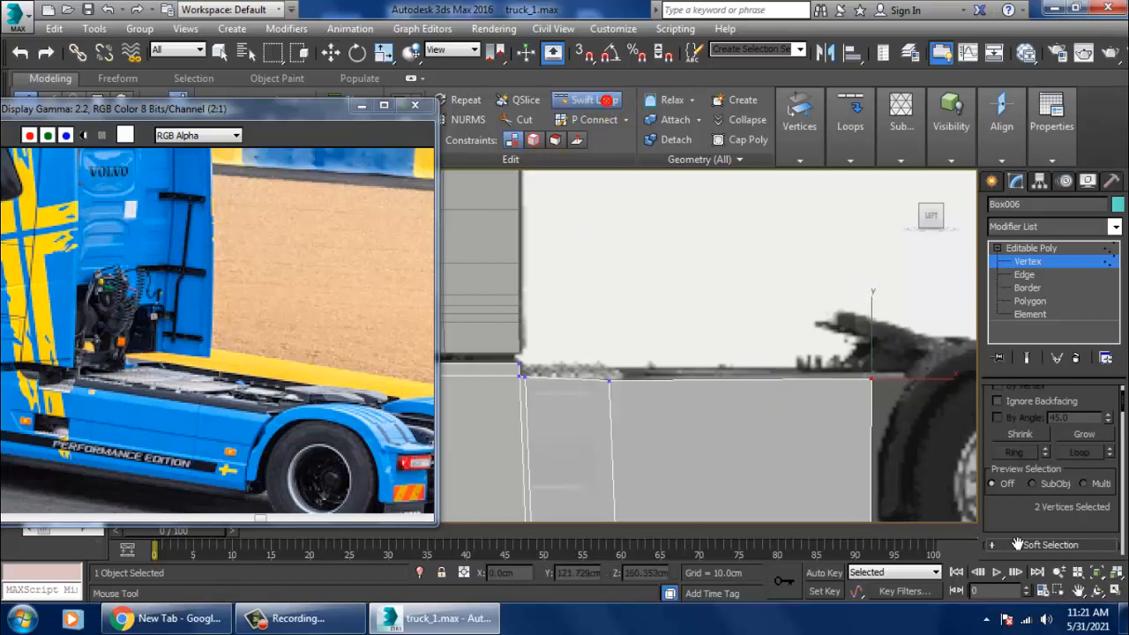
middle_click_drag(892, 429, 887, 429)
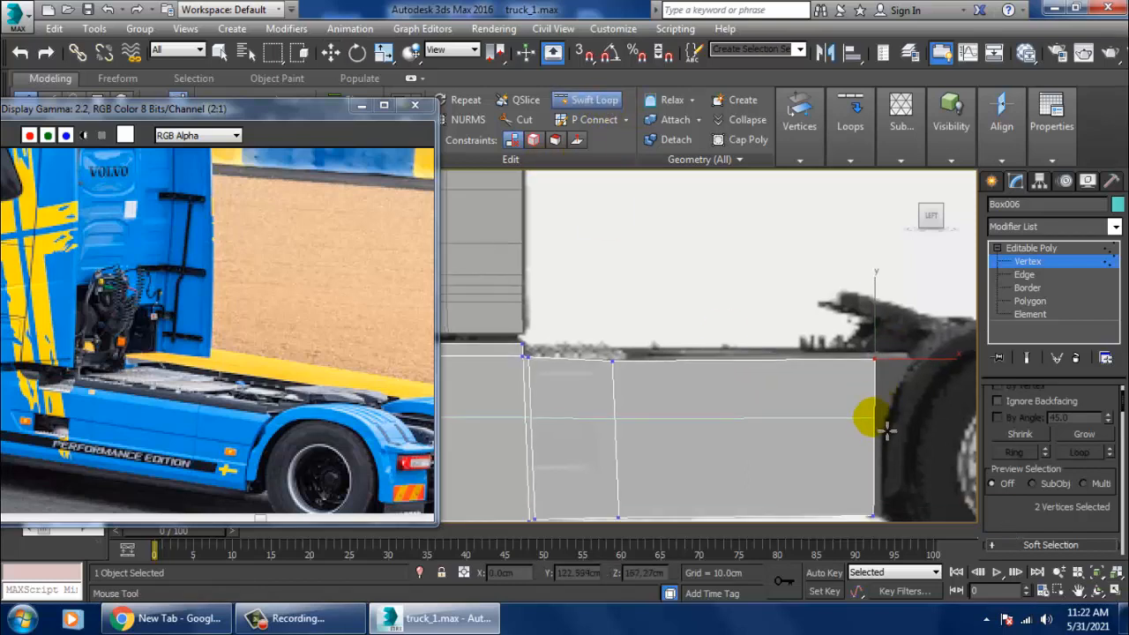
right_click(887, 430)
scroll(847, 379, "up", 2)
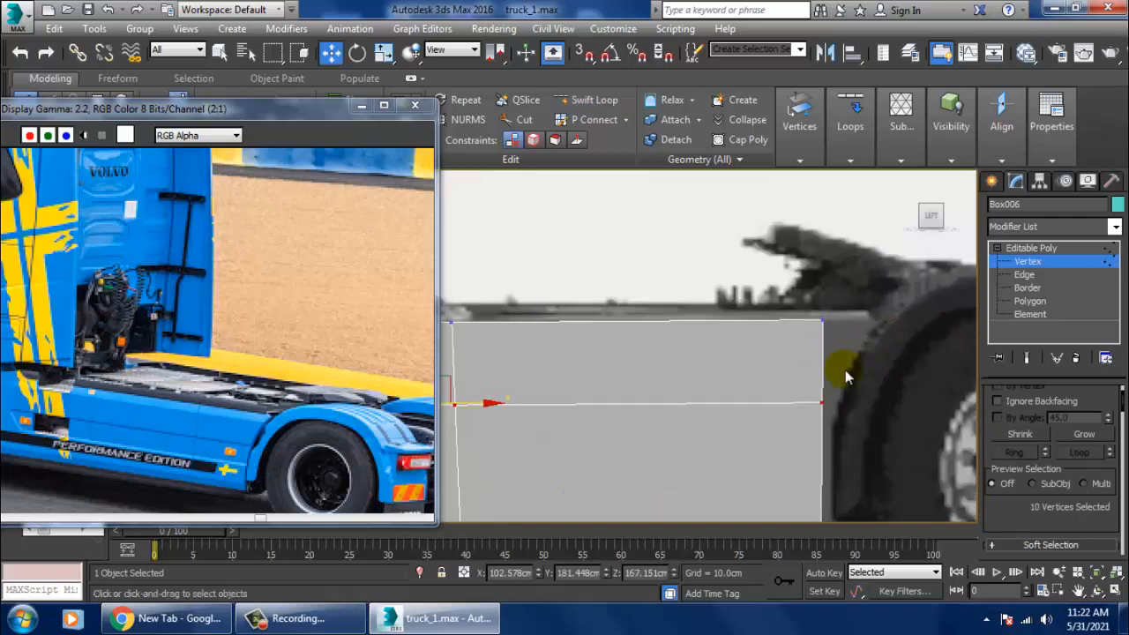
Step: Extrude the lower polygon of the side panel's rear end by 2.54 cm toward the rear wheel
left_click(1027, 301)
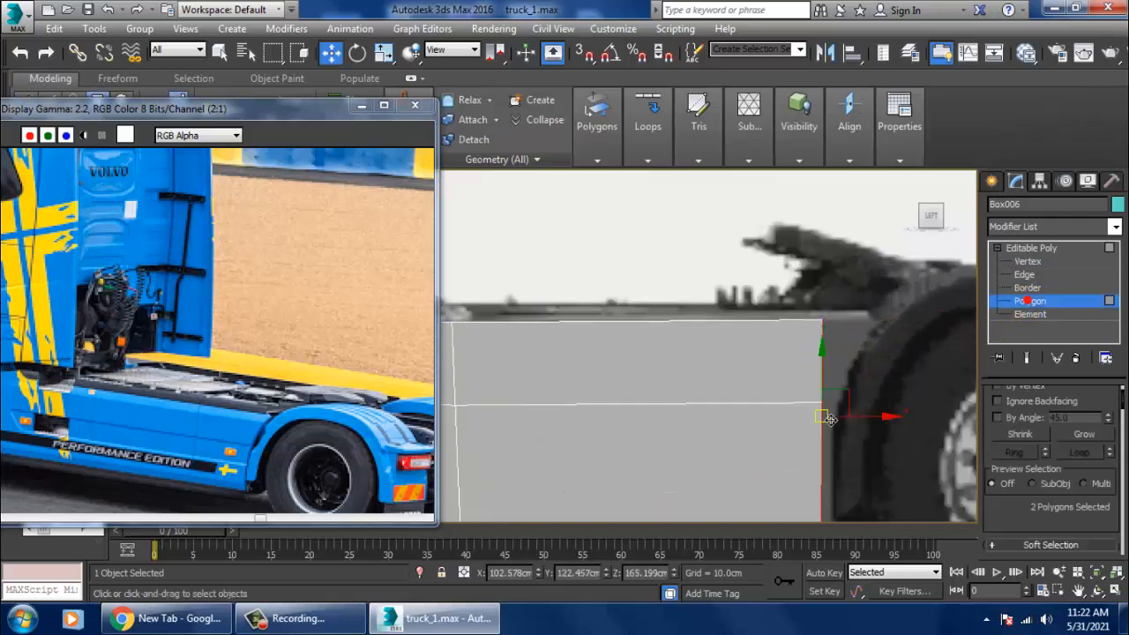
left_click(898, 331)
scroll(1052, 499, "down", 3)
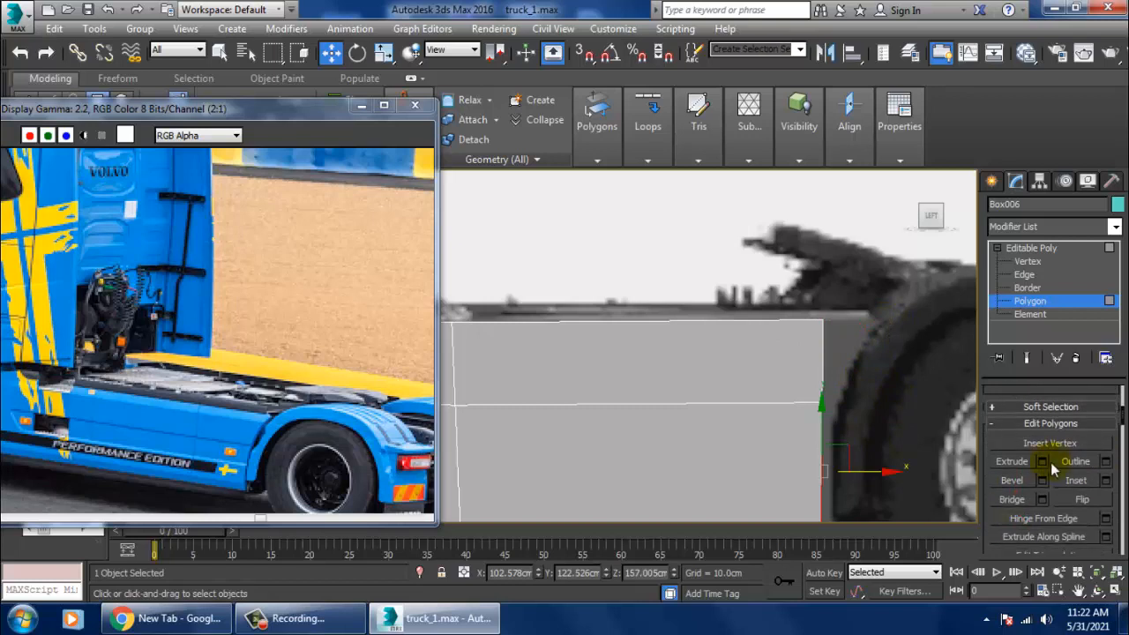
left_click(1044, 462)
left_click_drag(555, 379, 578, 441)
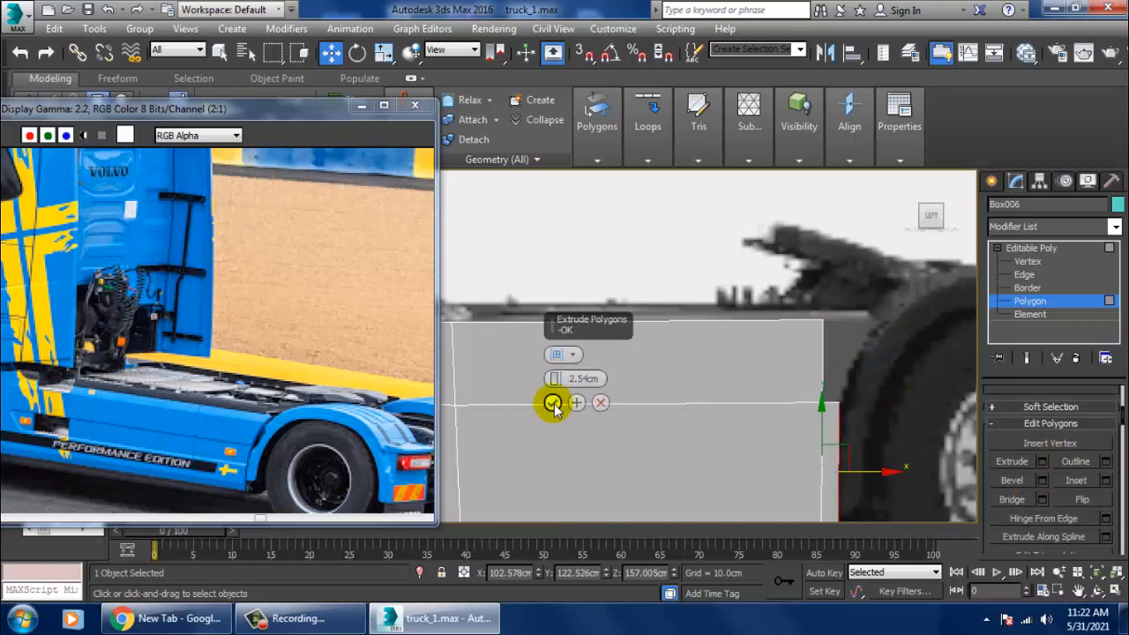
left_click(554, 403)
Step: Extrude the upper polygon of the side panel's rear end by 2.54 cm toward the rear wheel
scroll(902, 360, "down", 4)
scroll(895, 370, "up", 2)
scroll(851, 397, "up", 3)
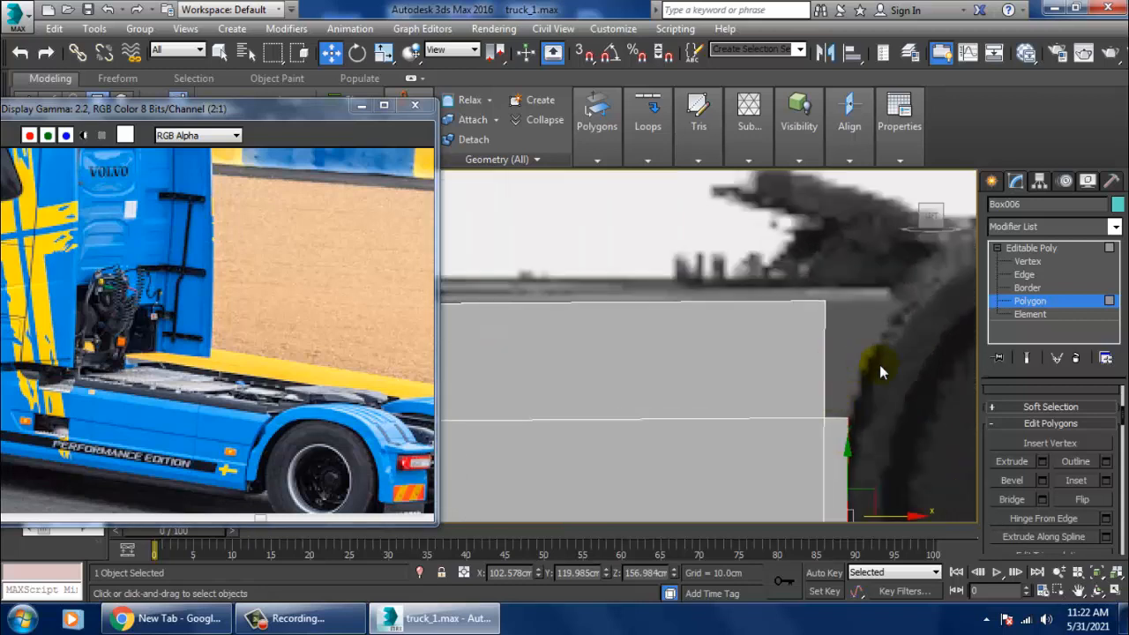
scroll(844, 367, "down", 2)
middle_click_drag(880, 365, 844, 394)
scroll(844, 393, "up", 4)
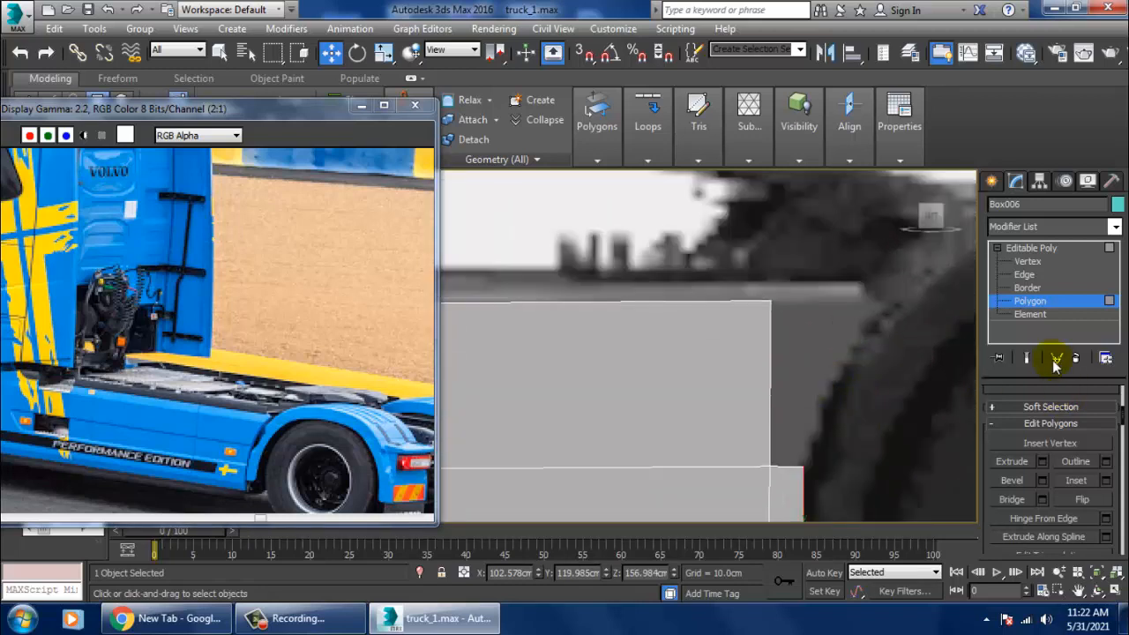
left_click(769, 338)
left_click_drag(731, 372, 728, 373)
left_click_drag(648, 191, 700, 353, "alt")
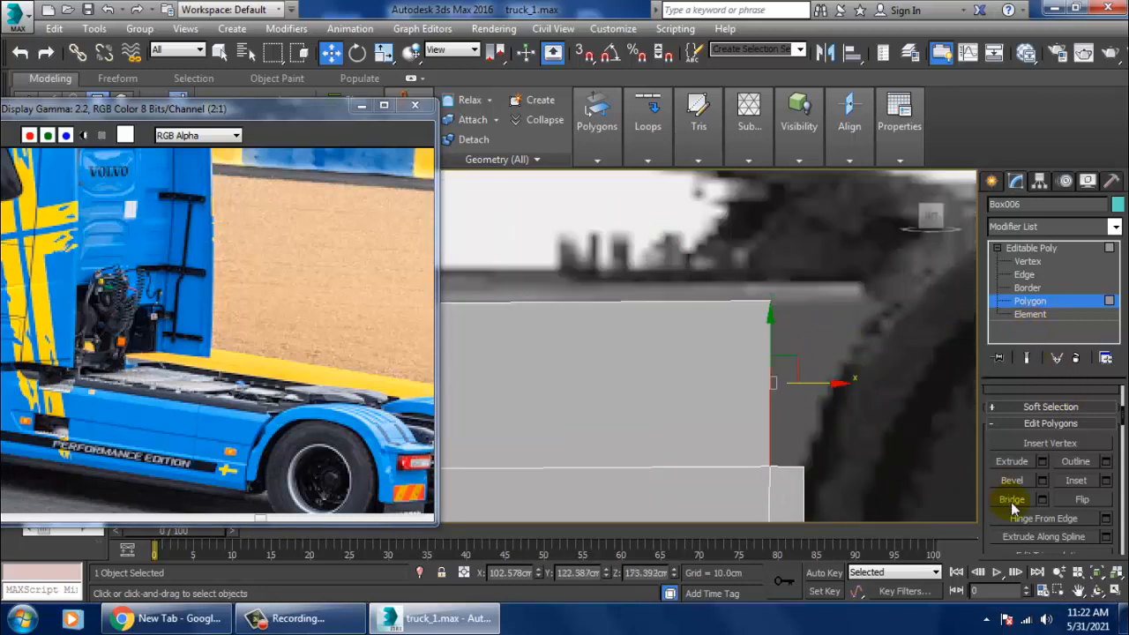
left_click(1044, 461)
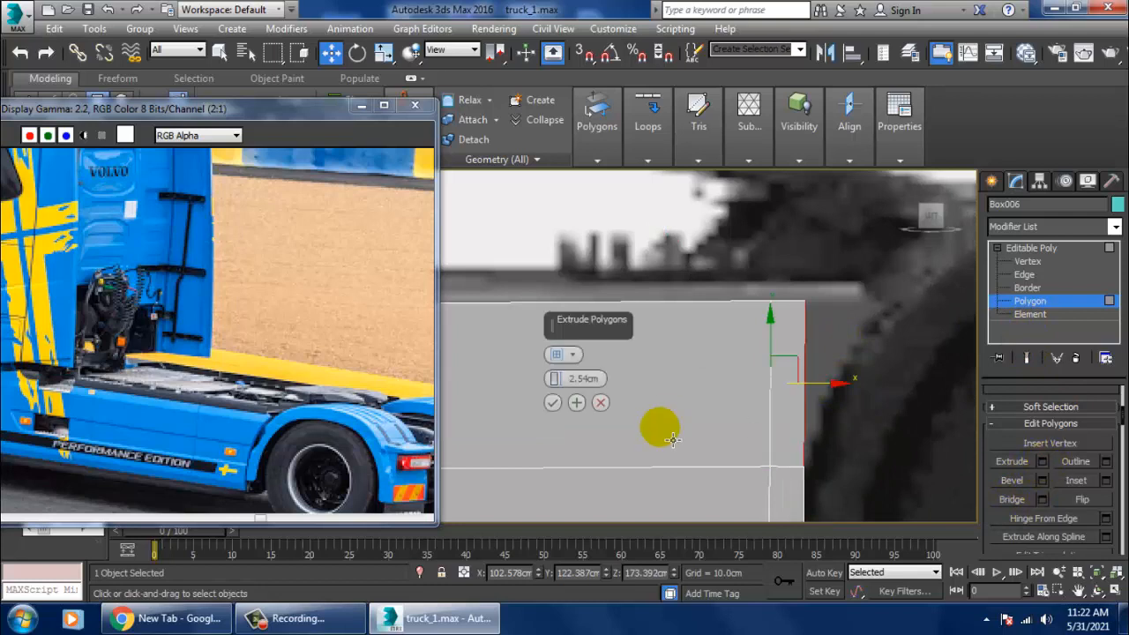
left_click(556, 405)
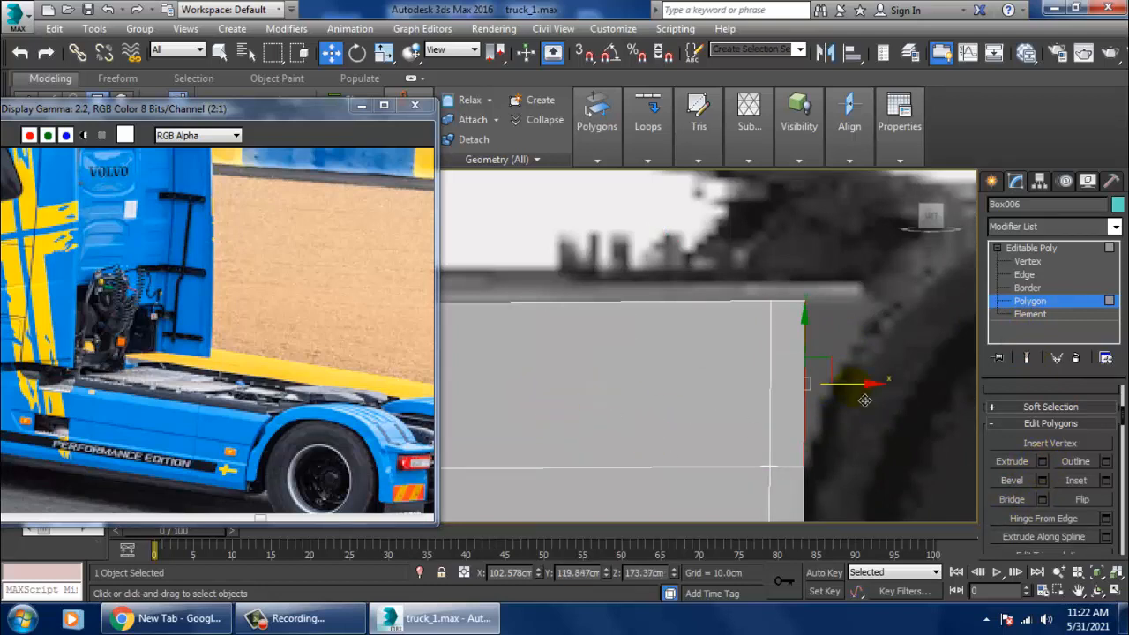
Step: Move the two top vertices of the upper rear extrusion about 4.8 cm rearward to slant its end along the wheel arch
key("1")
left_click_drag(804, 263, 831, 322)
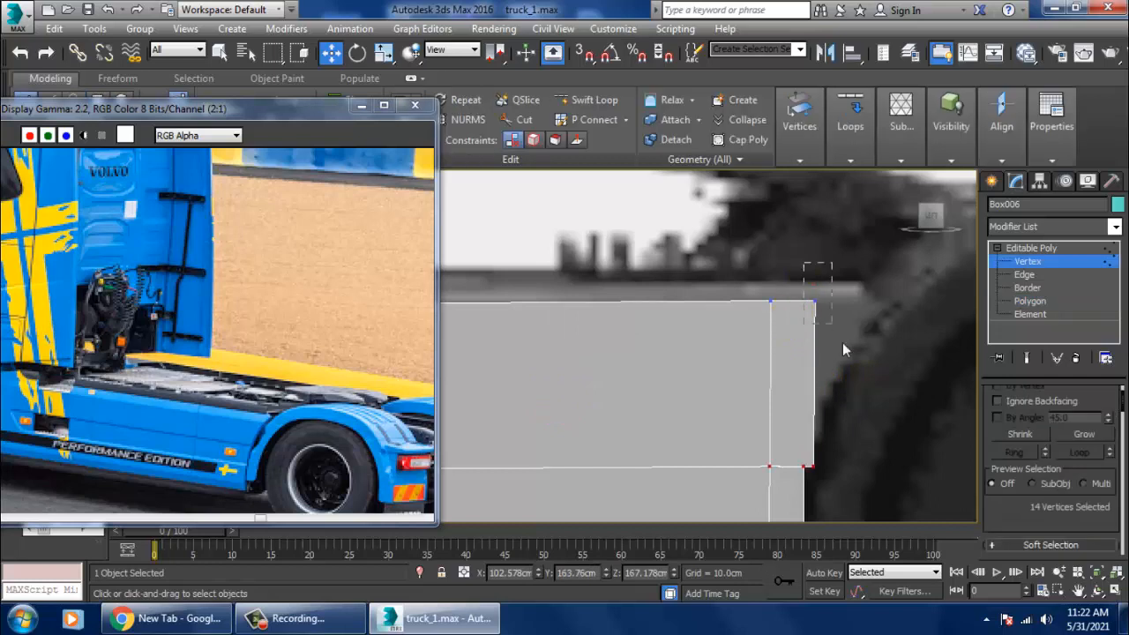
left_click_drag(850, 285, 921, 283)
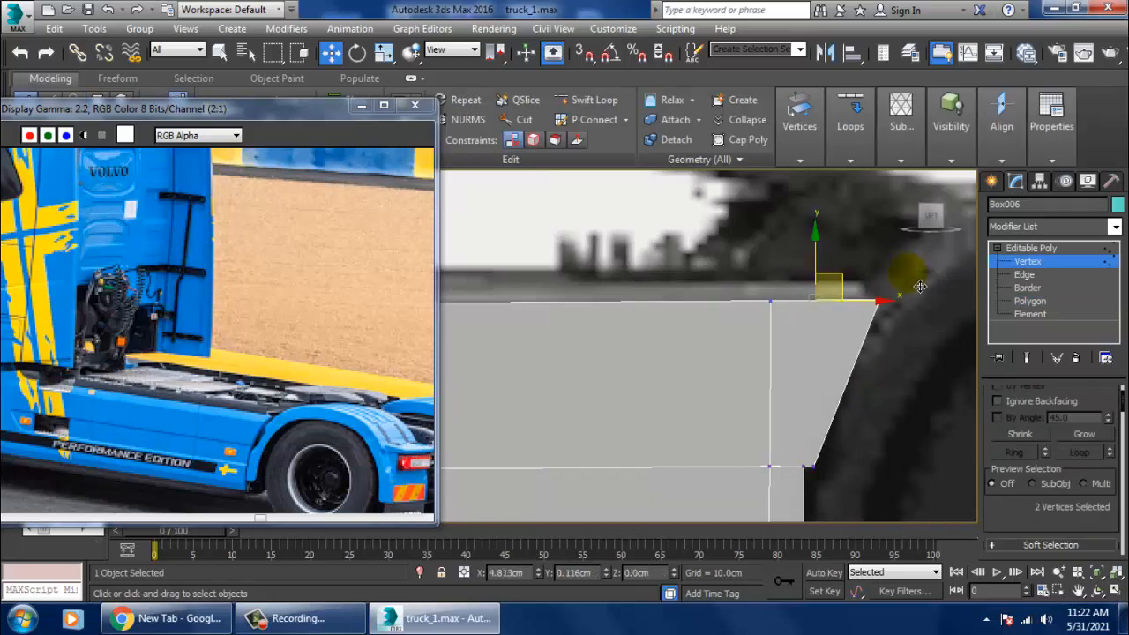
Step: Move the two lower end vertices of the upper extrusion about 0.6 cm forward onto the lower extrusion's corner
middle_click_drag(920, 286, 888, 230)
scroll(811, 392, "up", 2)
left_click(766, 433)
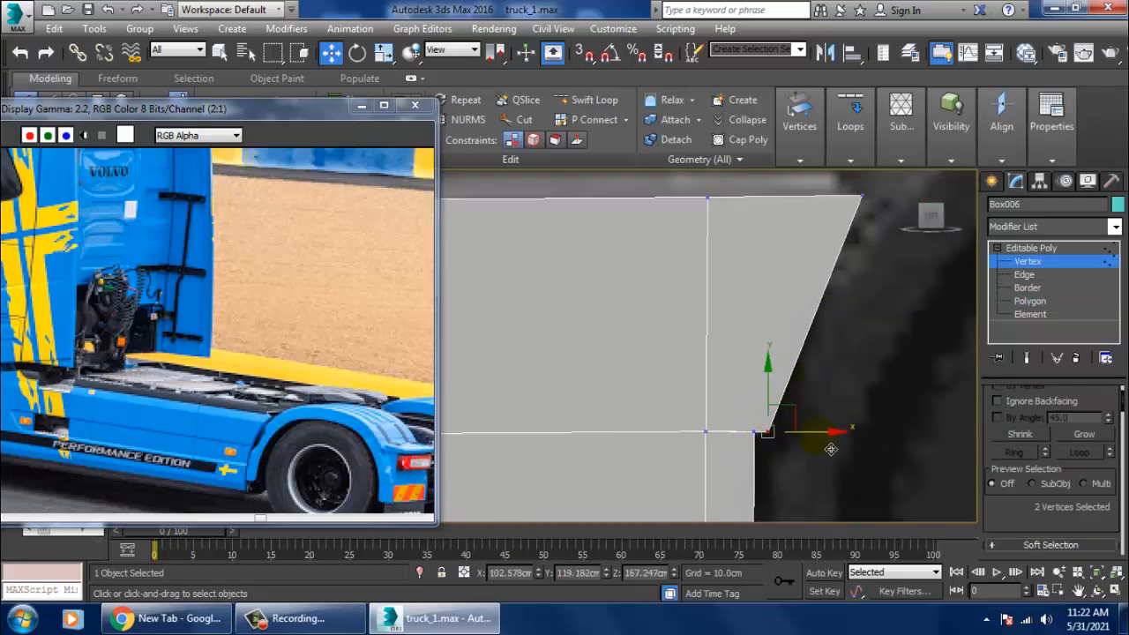
left_click_drag(822, 437, 807, 438)
Step: Try to weld the overlapping vertex pairs where the upper and lower rear extrusions meet, and test one by moving a vertex upward
scroll(801, 435, "down", 3)
key("alt+w")
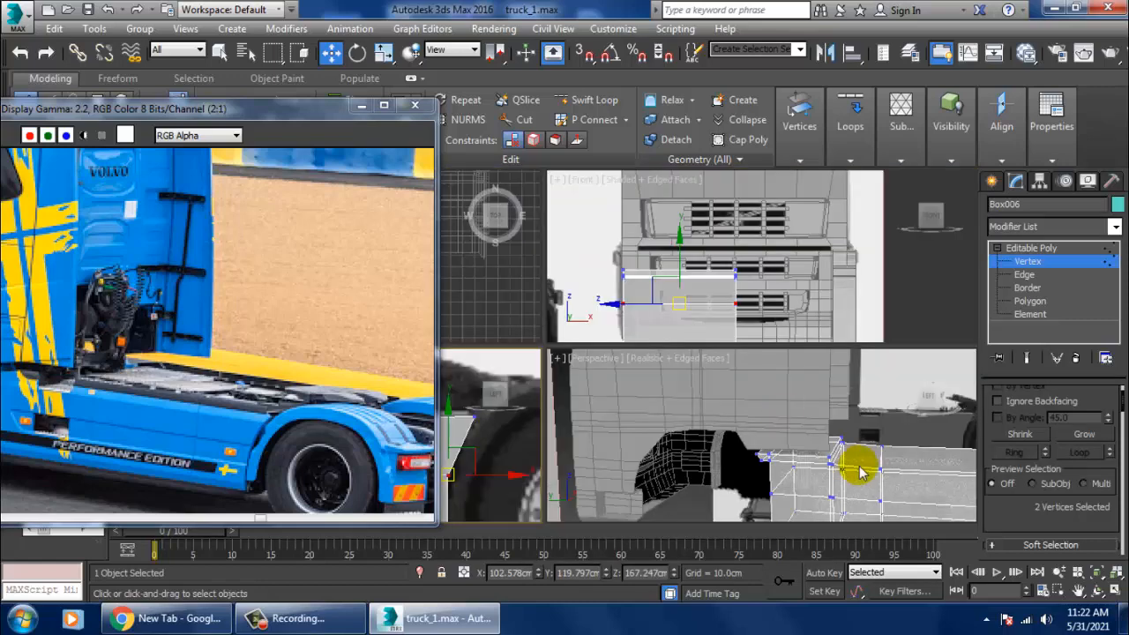
middle_click(858, 463)
key("z")
key("alt+w")
middle_click_drag(851, 453, 728, 455, "alt")
key("1")
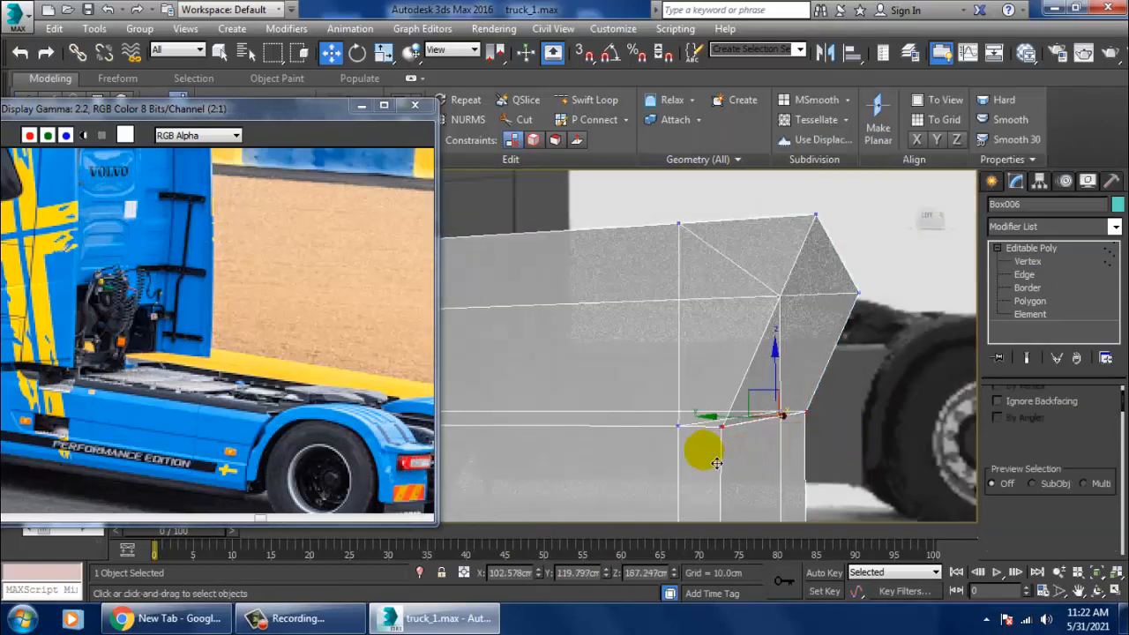
key("1")
left_click(716, 428)
right_click(716, 428)
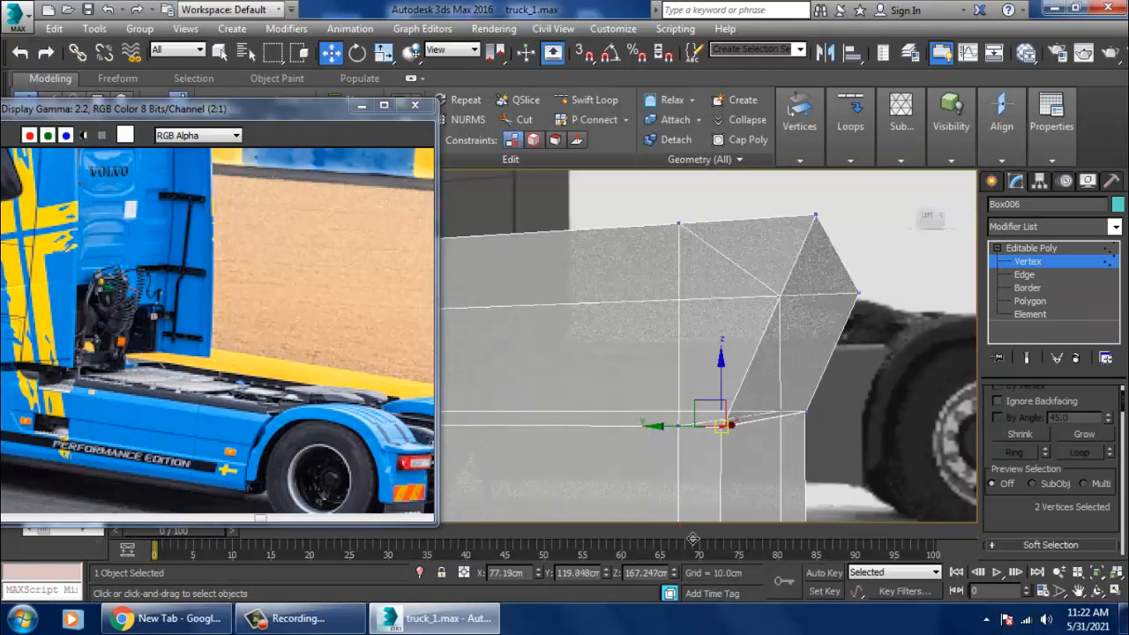
middle_click_drag(681, 524, 887, 390, "alt")
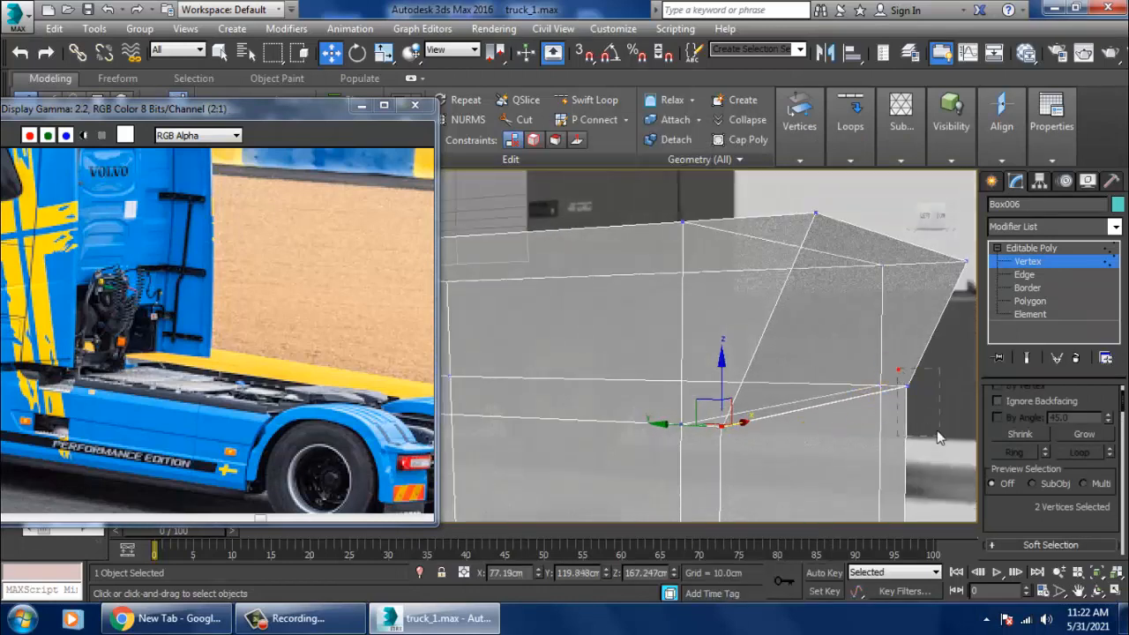
left_click(904, 386)
right_click(905, 385)
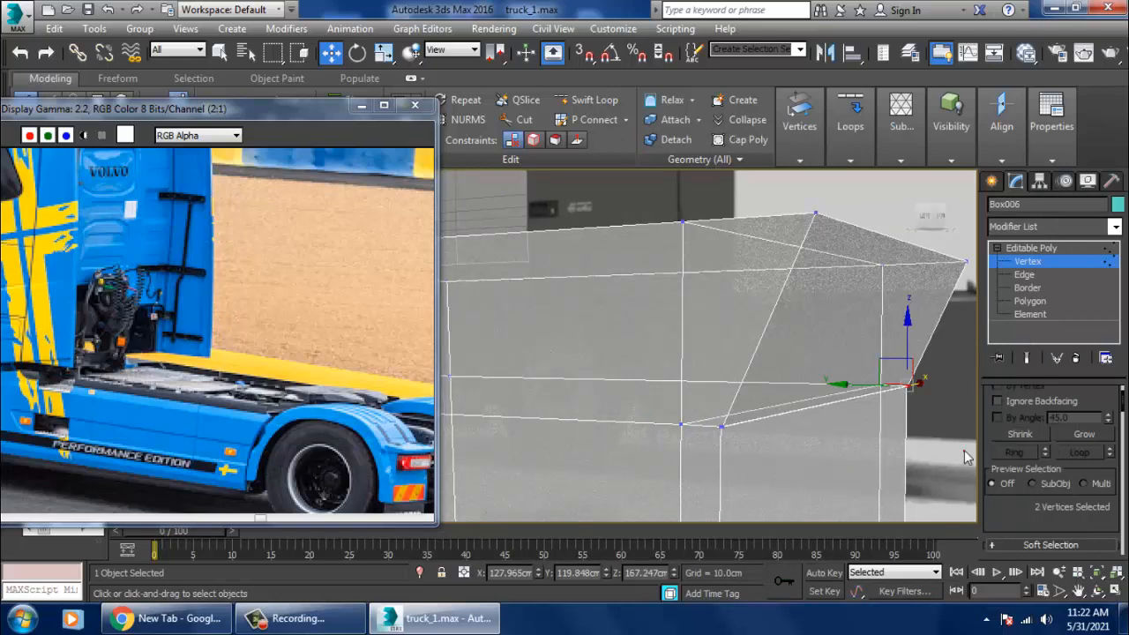
left_click(963, 452)
left_click(902, 386)
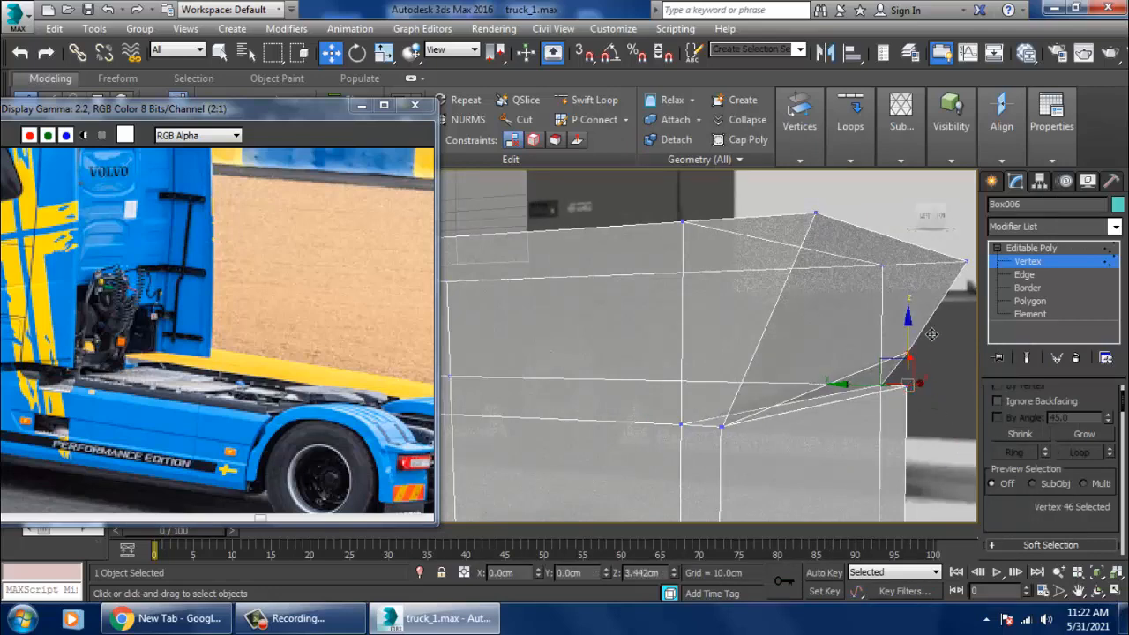
Step: Try to weld the outer overlapping vertex pair with the weld threshold raised to 833.913 cm
middle_click_drag(916, 371, 717, 507, "alt")
left_click(715, 497)
right_click(706, 353)
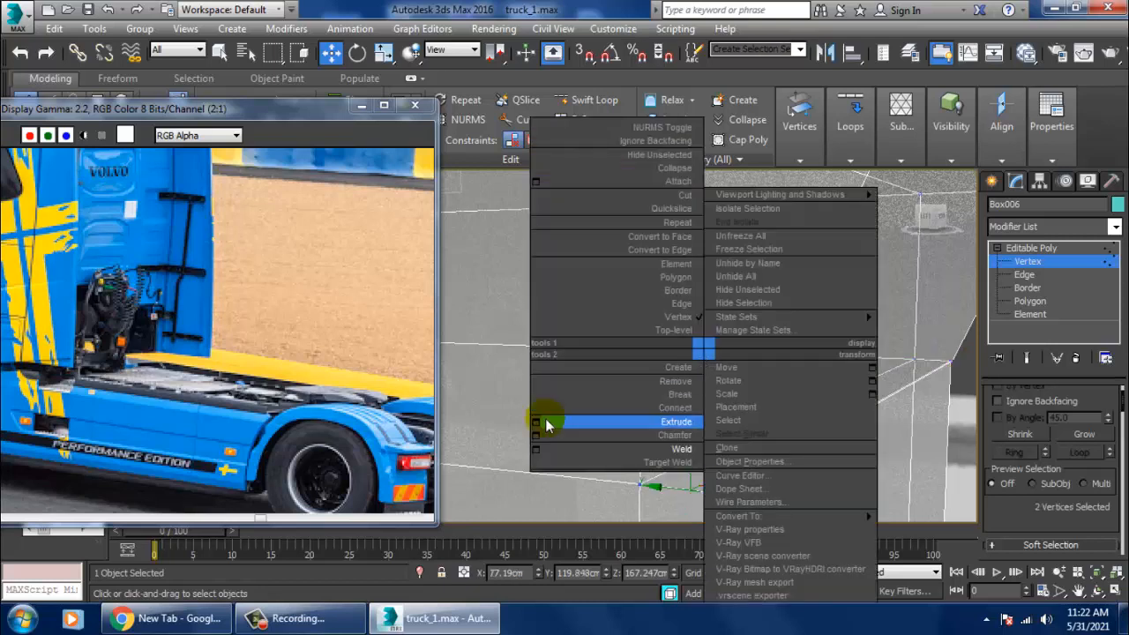
left_click(537, 448)
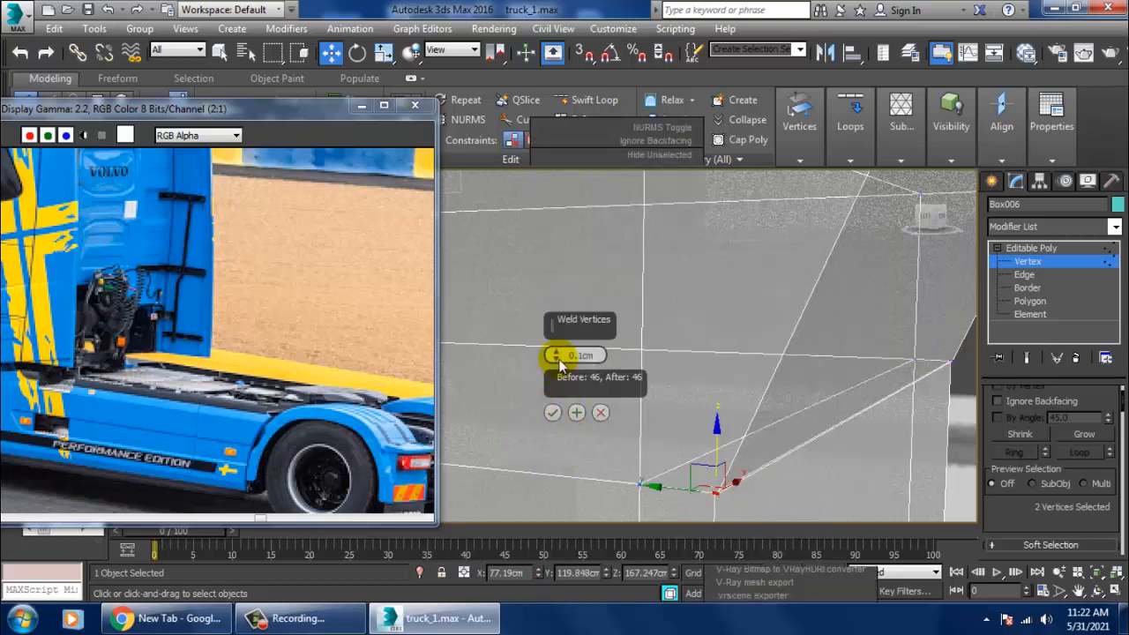
left_click_drag(555, 353, 553, 273)
left_click_drag(556, 355, 474, 523)
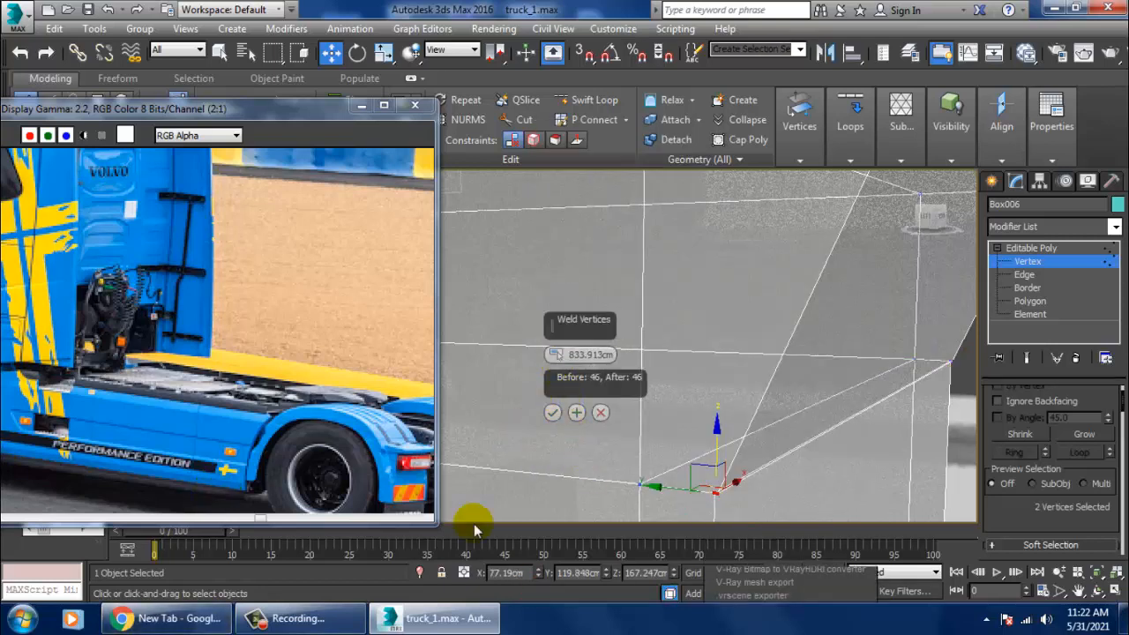
left_click(551, 412)
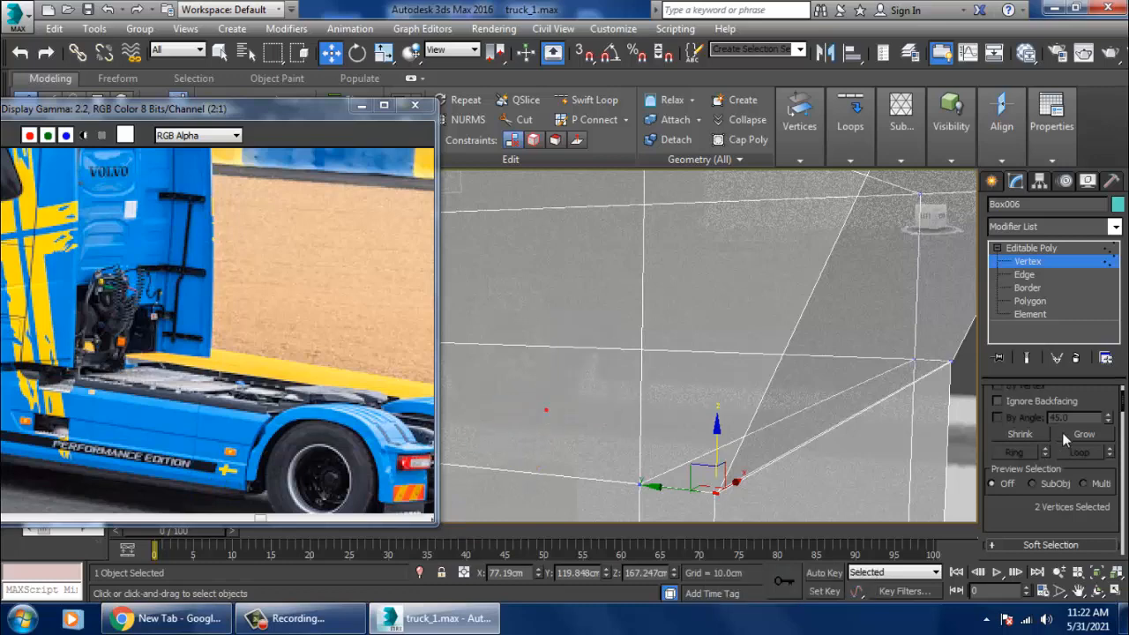
Step: Delete the overlapping narrow polygons between the upper and lower rear extrusions
left_click(1029, 301)
scroll(837, 459, "up", 3)
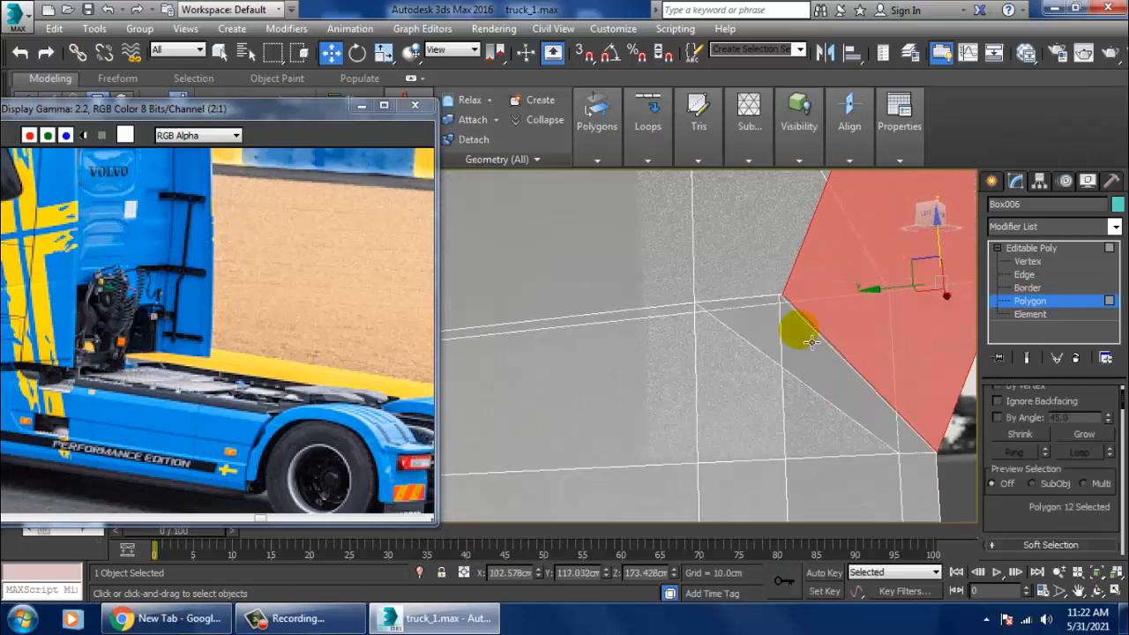
left_click(790, 310)
left_click(790, 310)
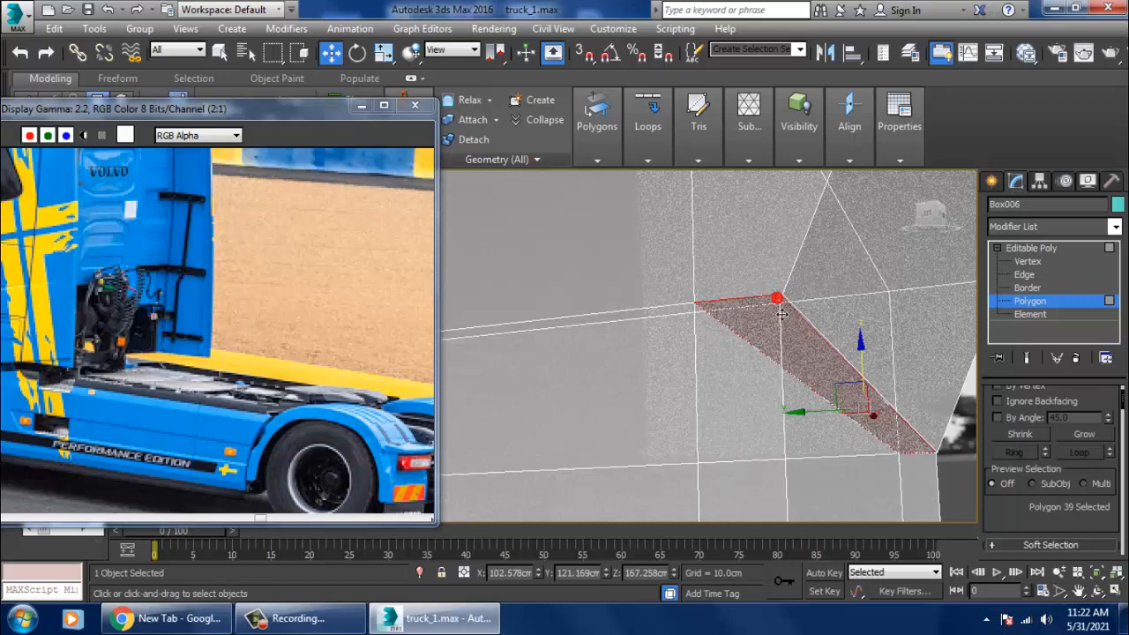
left_click(778, 315)
left_click(778, 315)
left_click(778, 315)
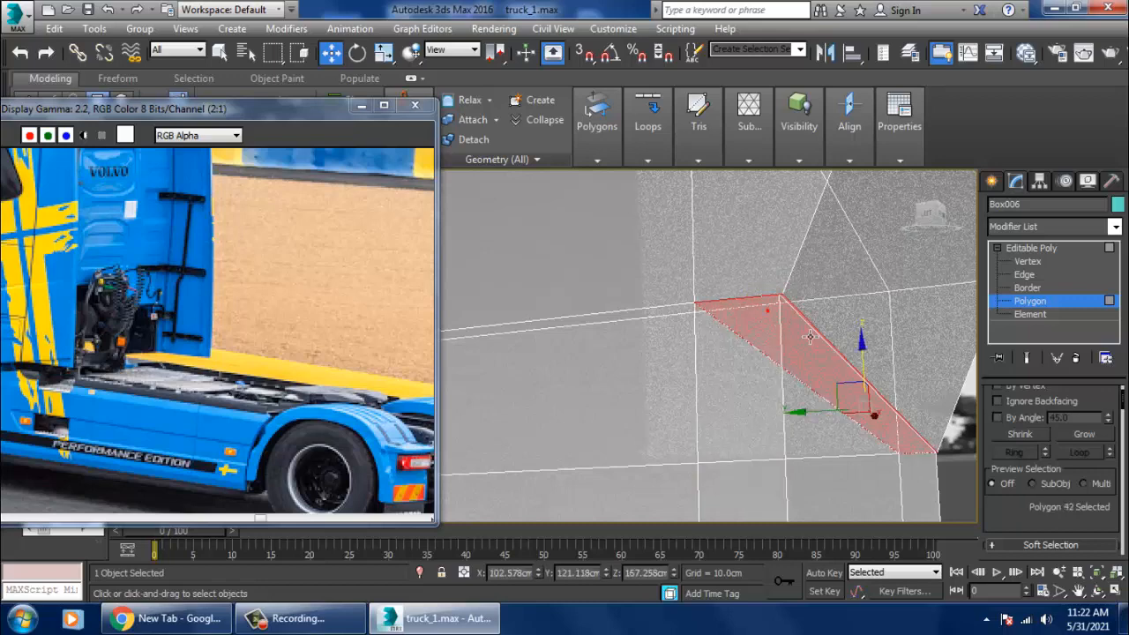
left_click(768, 310)
Step: Weld the outer and the inner overlapping vertex pairs where the upper and lower rear extrusions meet
key("1")
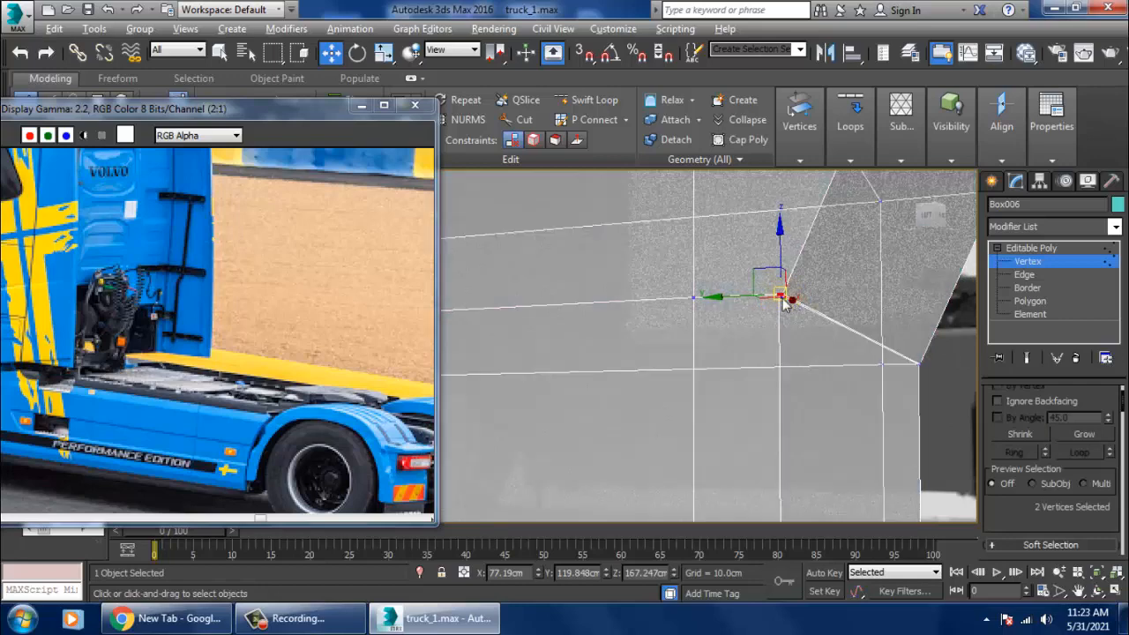
right_click(781, 296)
left_click(757, 392)
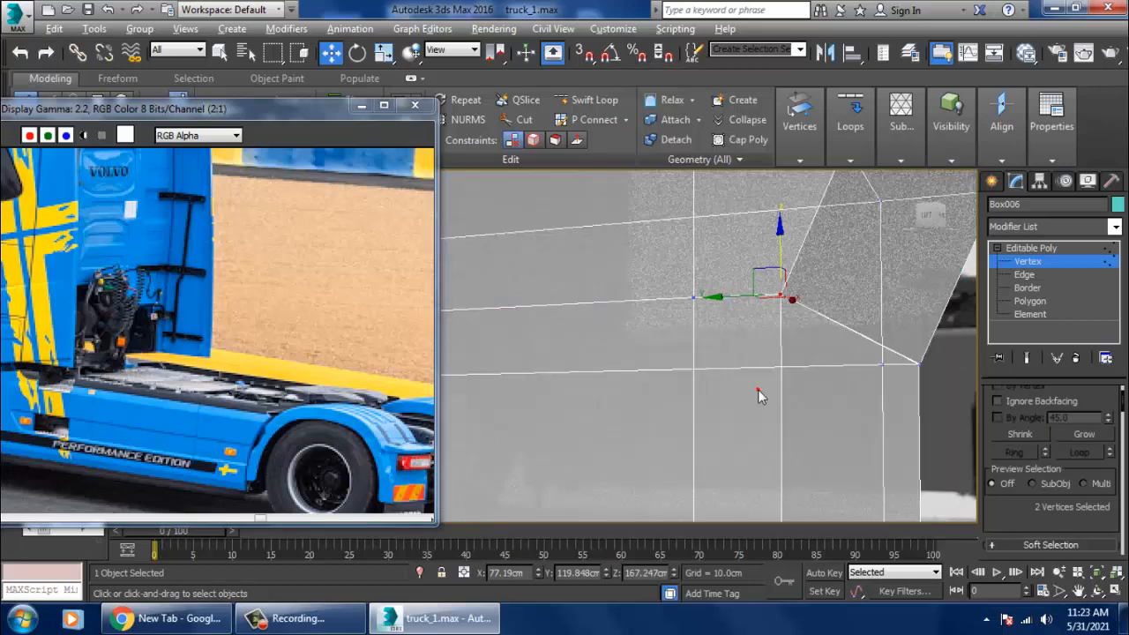
left_click(898, 367)
right_click(896, 362)
left_click(857, 436)
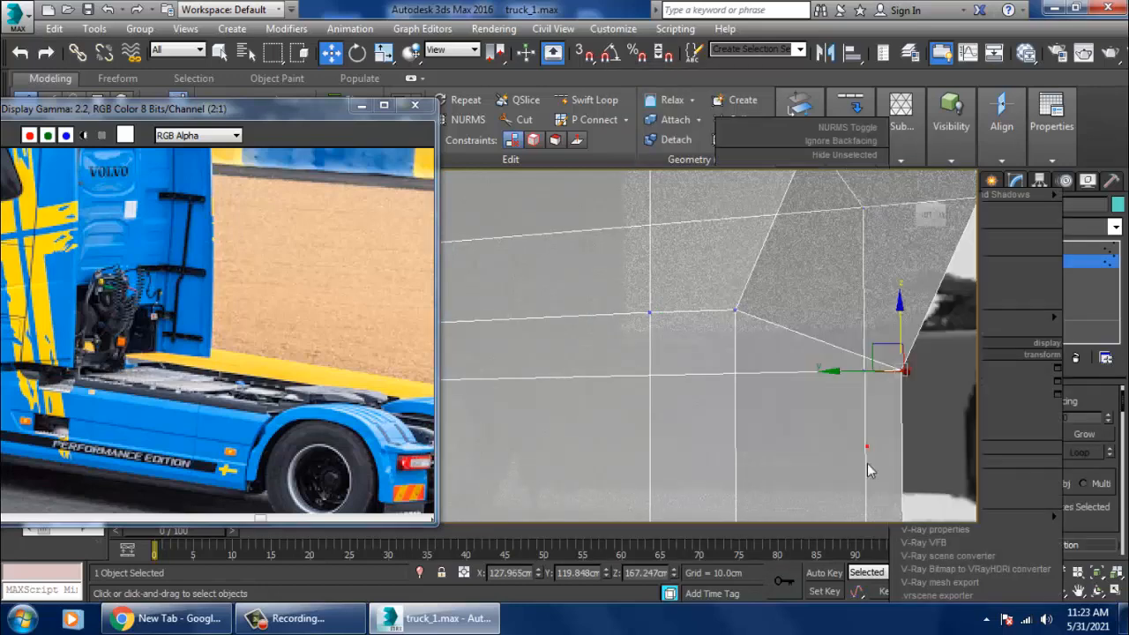
Step: Examine the rear wheel fender in the reference photo and in the side-view blueprint
key("alt+w")
right_click(517, 425)
key("alt+w")
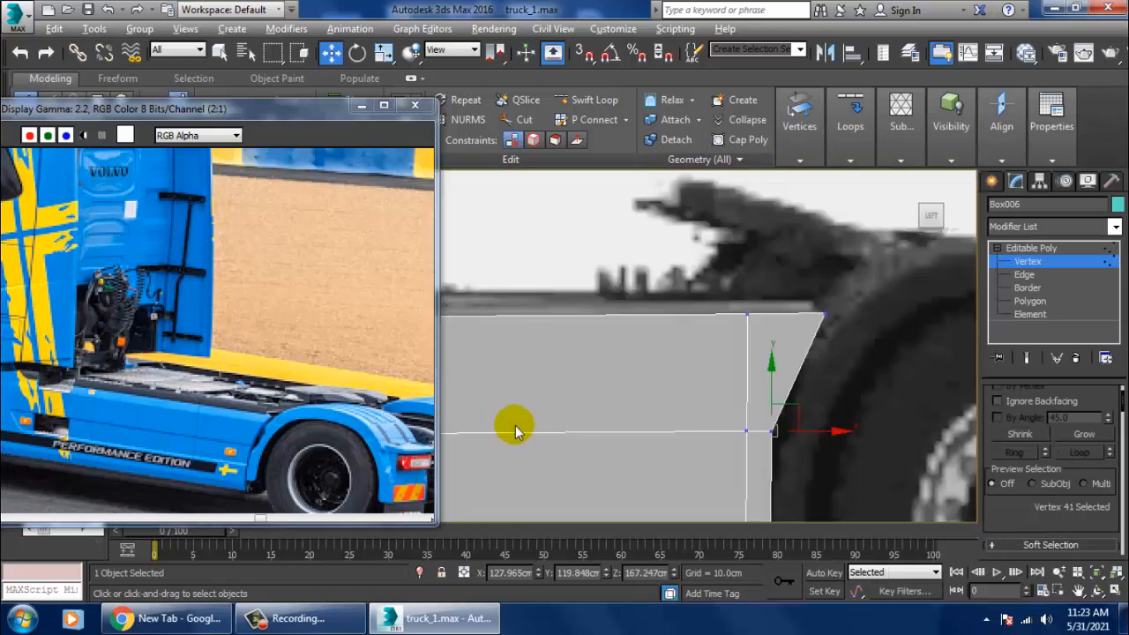
scroll(692, 397, "down", 5)
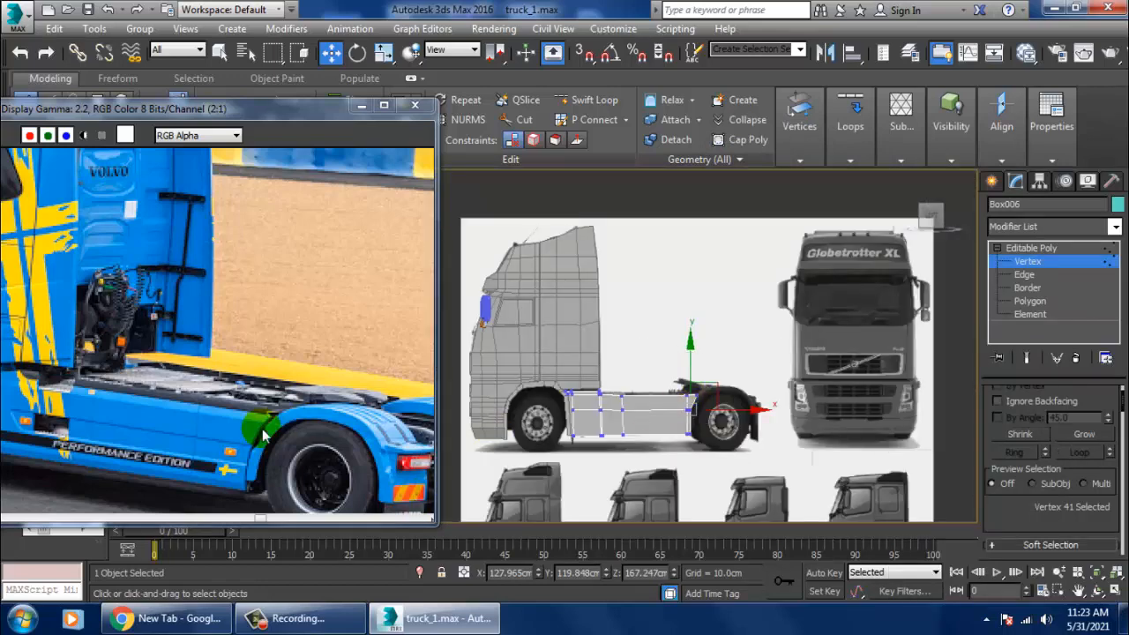
scroll(249, 412, "up", 2)
middle_click_drag(374, 406, 330, 407)
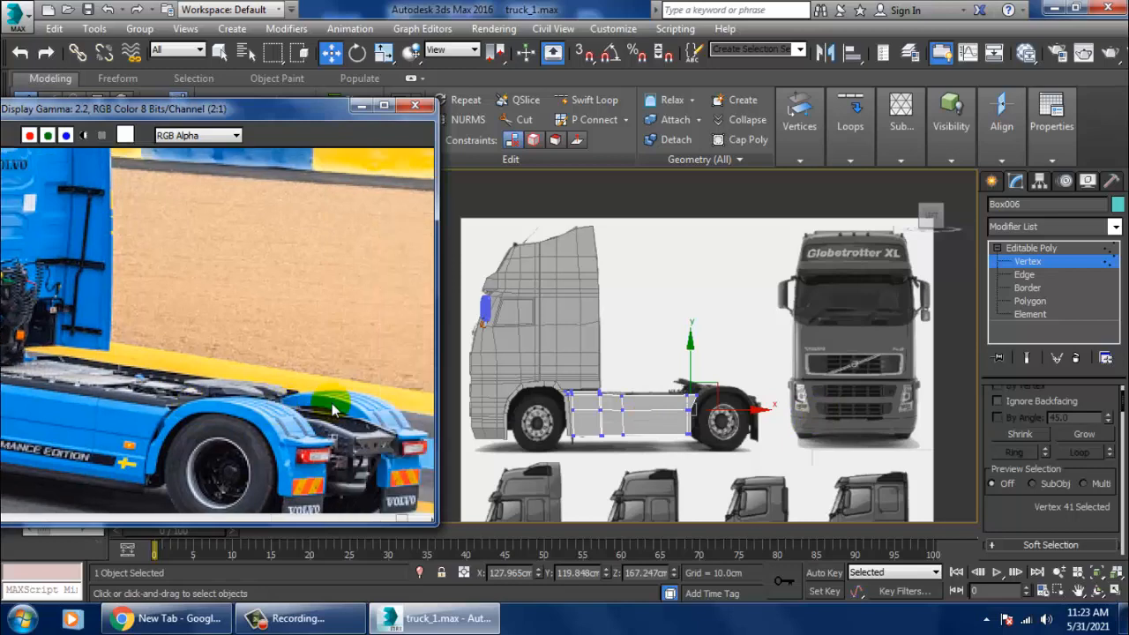
scroll(843, 367, "up", 4)
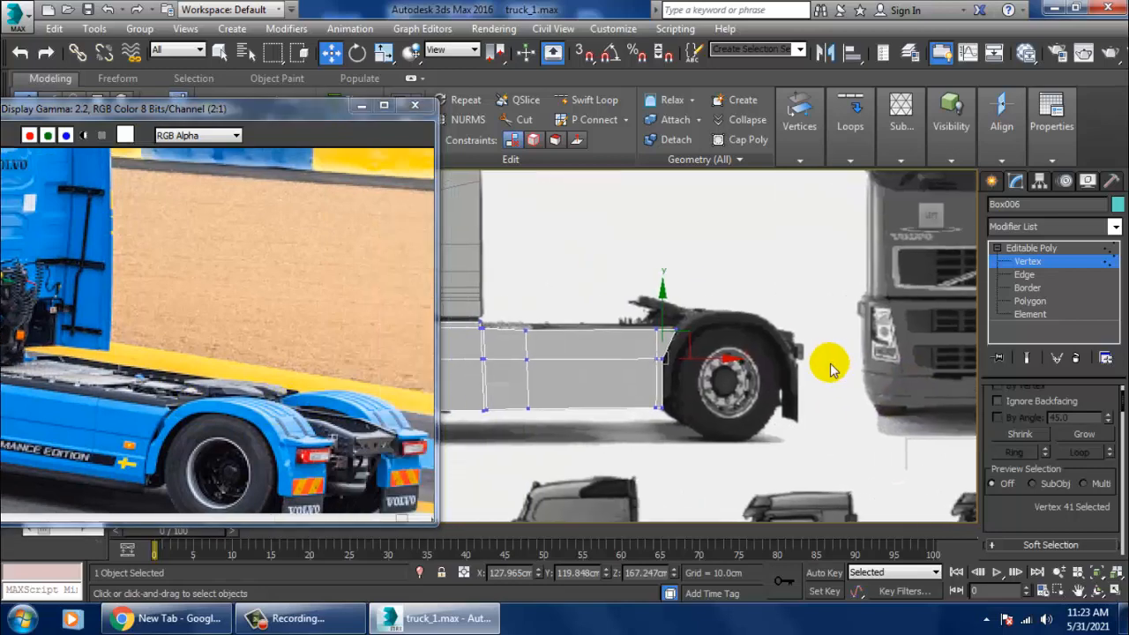
scroll(805, 380, "up", 5)
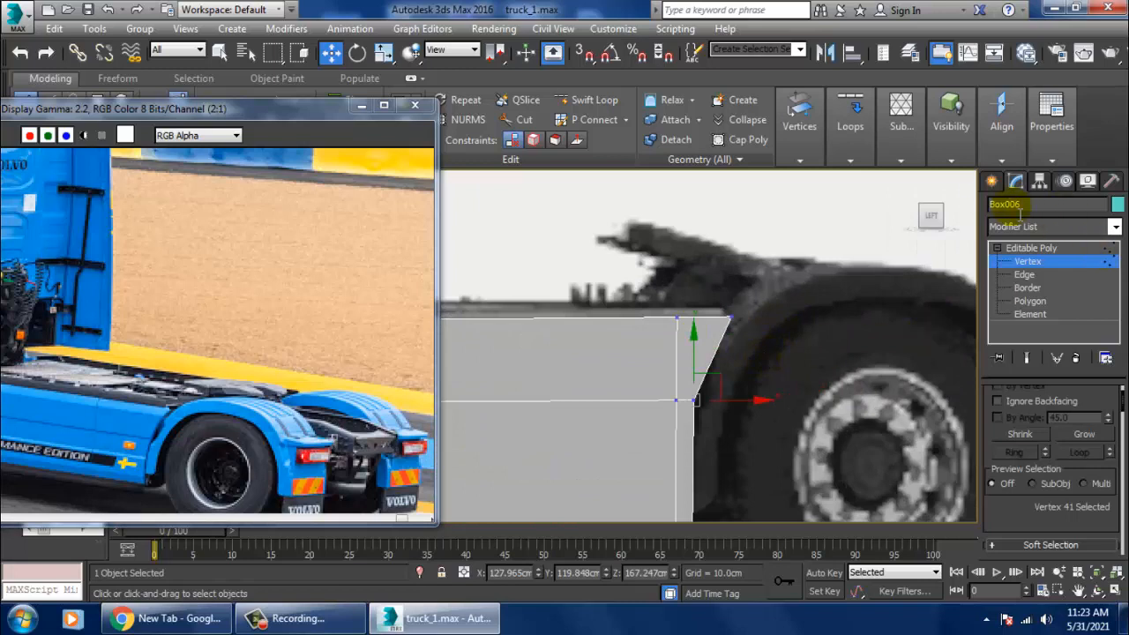
Step: Create a box about 19 × 3.8 × 3.9 cm between the side panel's rear edge and the rear wheel
left_click(992, 181)
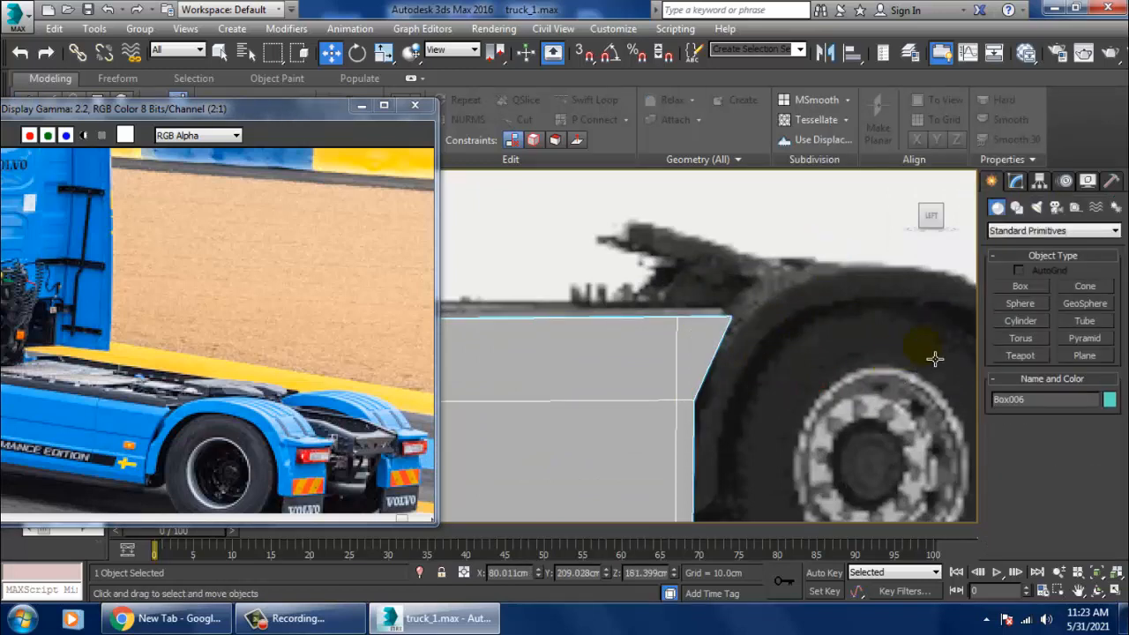
left_click(1020, 287)
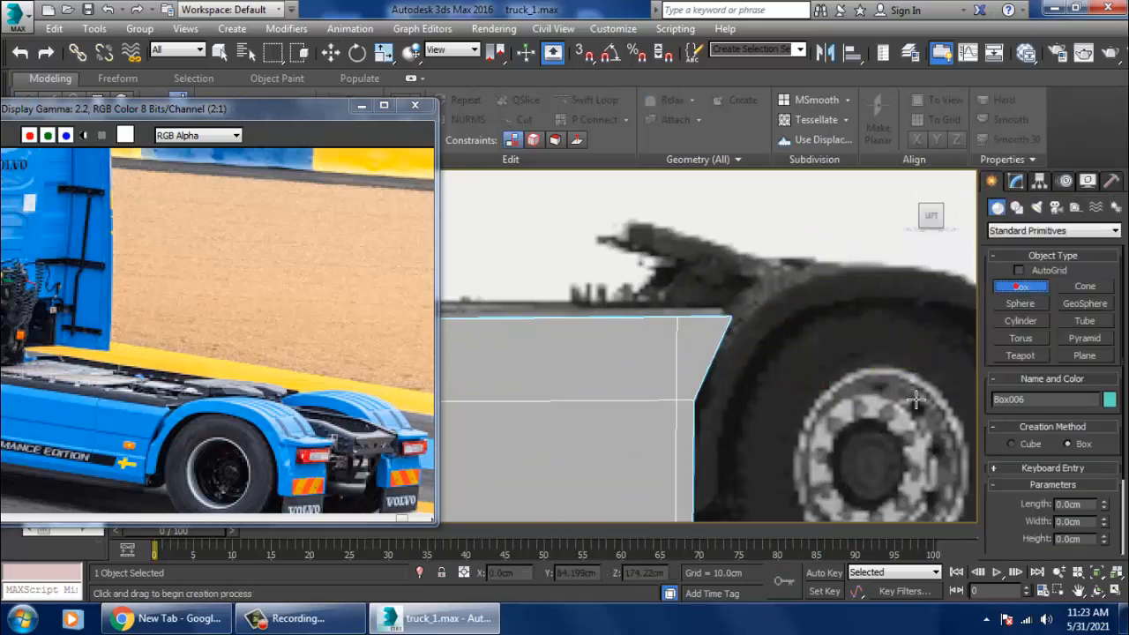
scroll(562, 360, "down", 3)
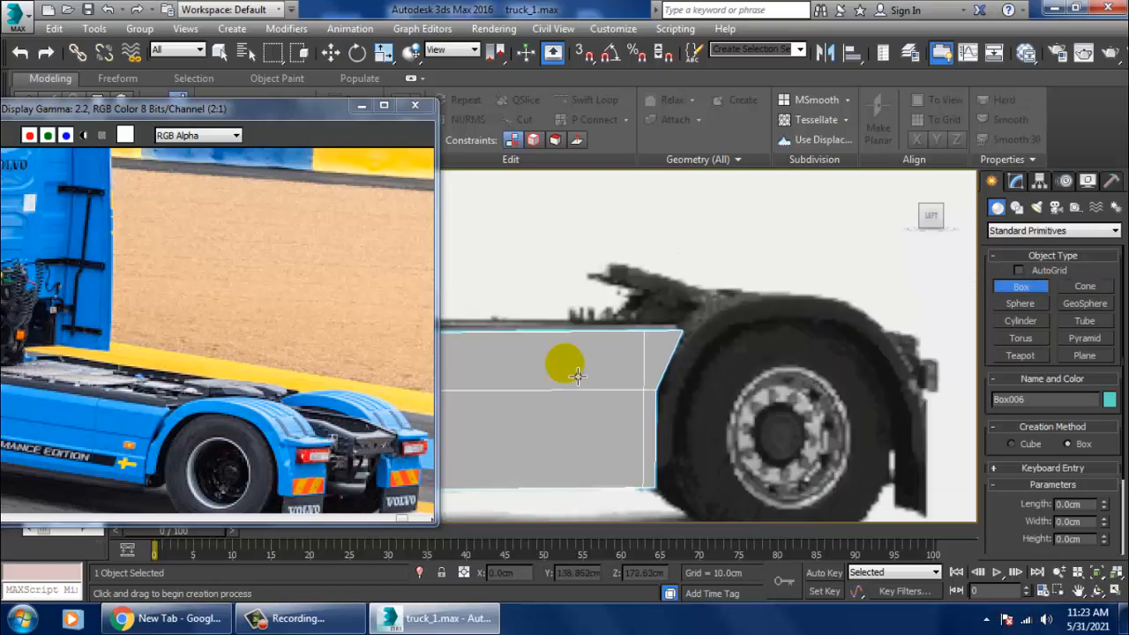
scroll(670, 429, "up", 3)
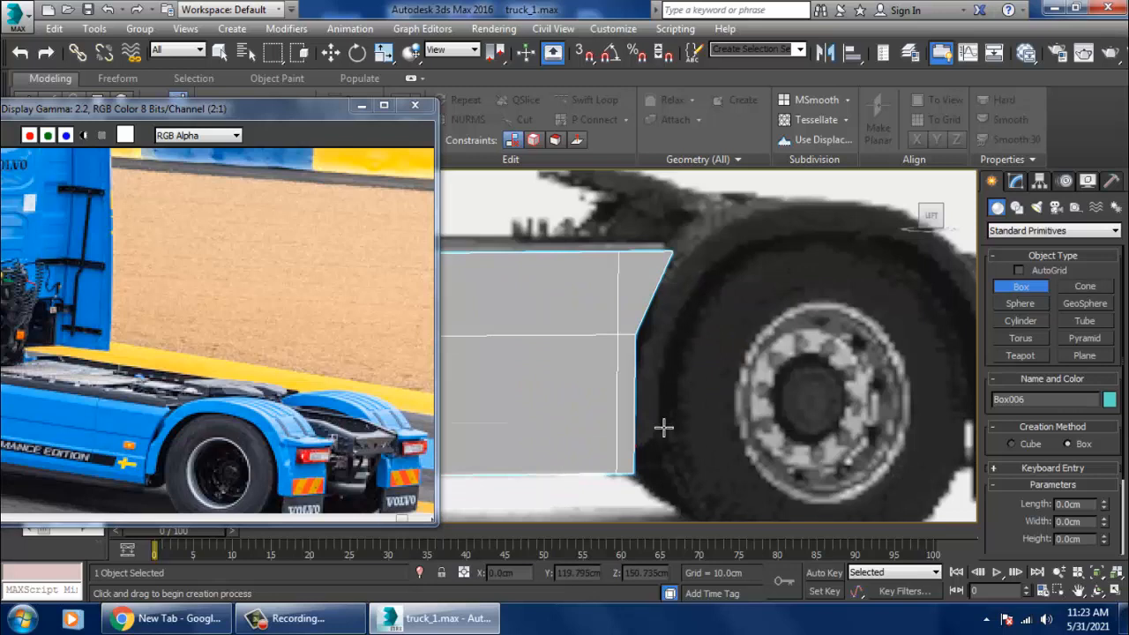
left_click_drag(664, 429, 674, 330)
left_click(676, 292)
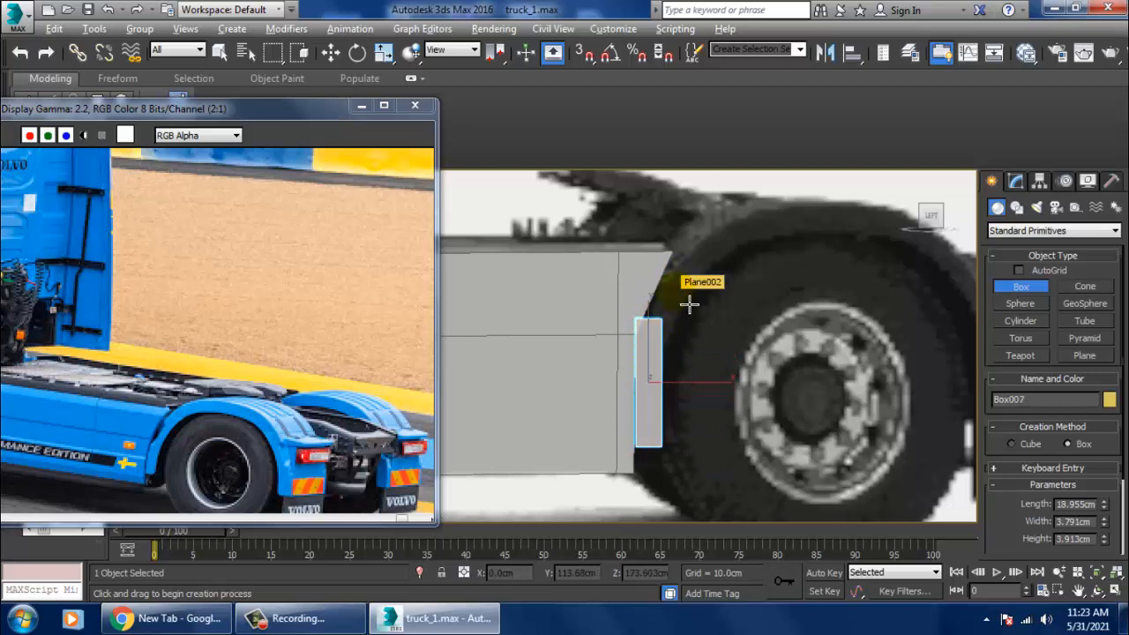
right_click(690, 304)
Step: Convert the new box beside the rear wheel to an Editable Poly
scroll(708, 380, "up", 4)
right_click(685, 340)
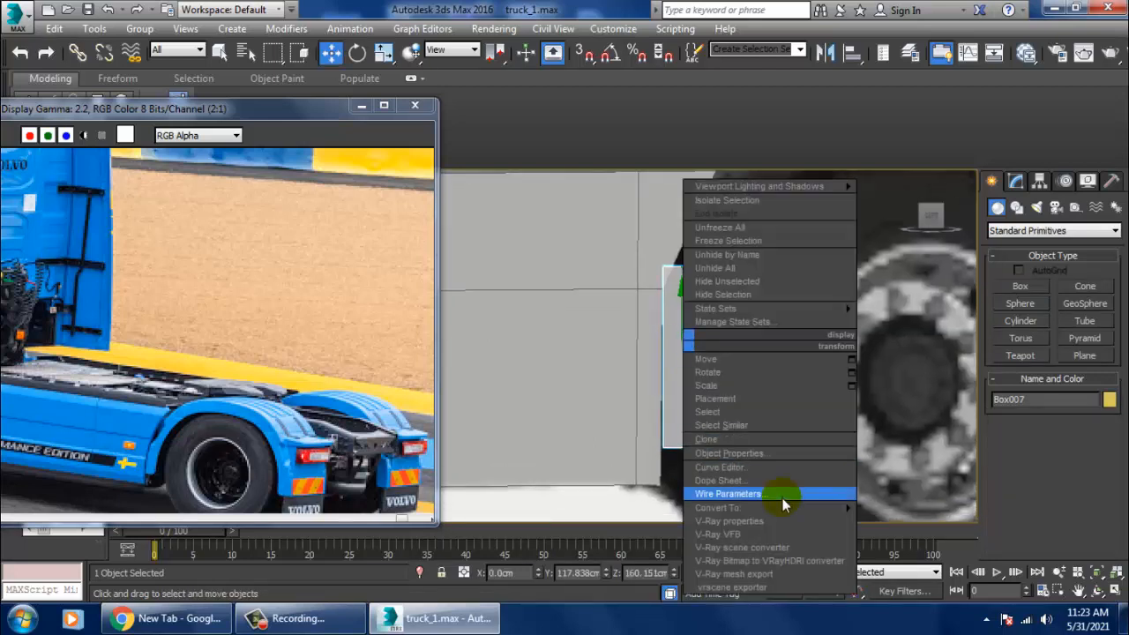
mouse_move(800, 509)
left_click(895, 518)
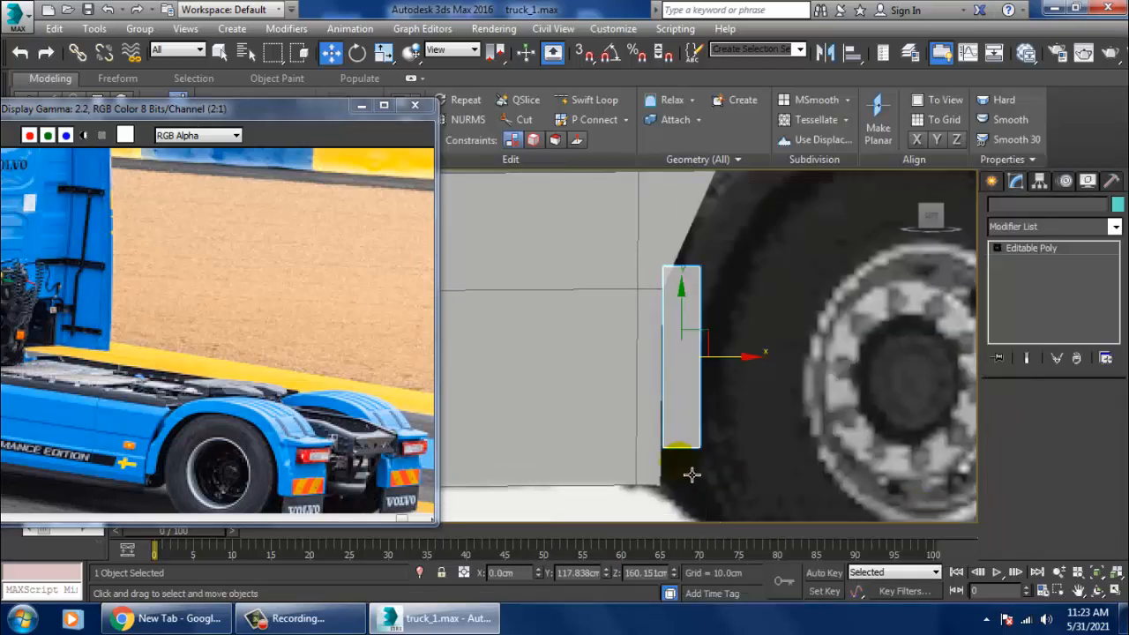
Step: Move the box's two lower wheel-side vertices slightly inward to follow the fender in the blueprint
scroll(692, 475, "up", 2)
middle_click_drag(692, 475, 715, 459)
key("1")
left_click_drag(727, 447, 782, 433)
middle_click_drag(777, 279, 773, 413)
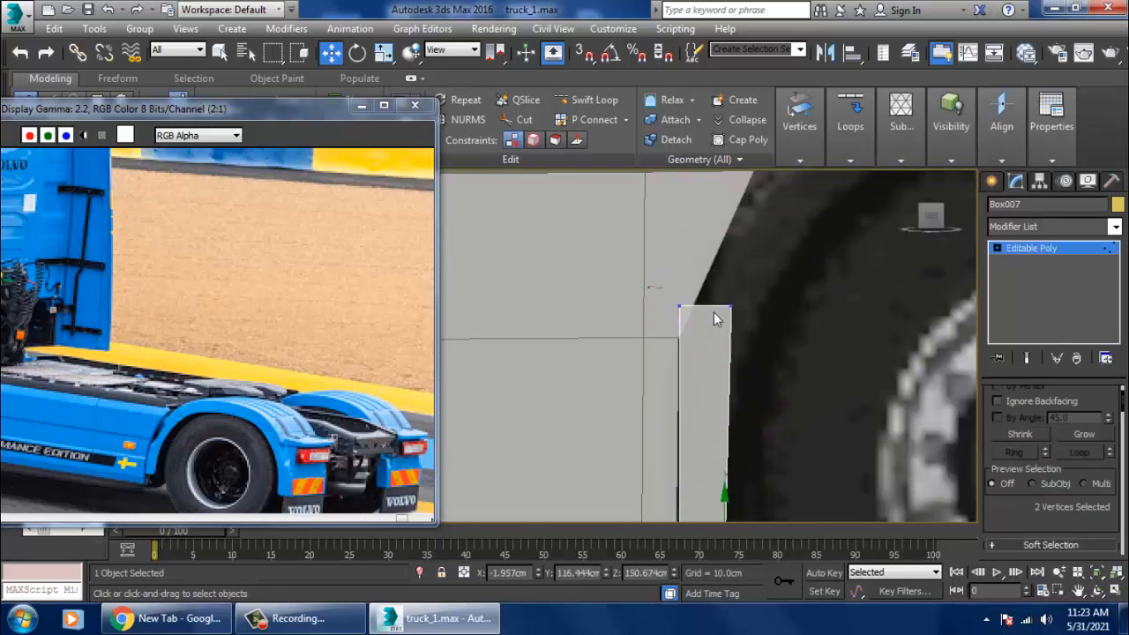
Step: Lower the box's four top vertices to the side panel's corner and rotate them about 13.5° to slope toward the wheel
left_click_drag(649, 287, 725, 294)
key("e")
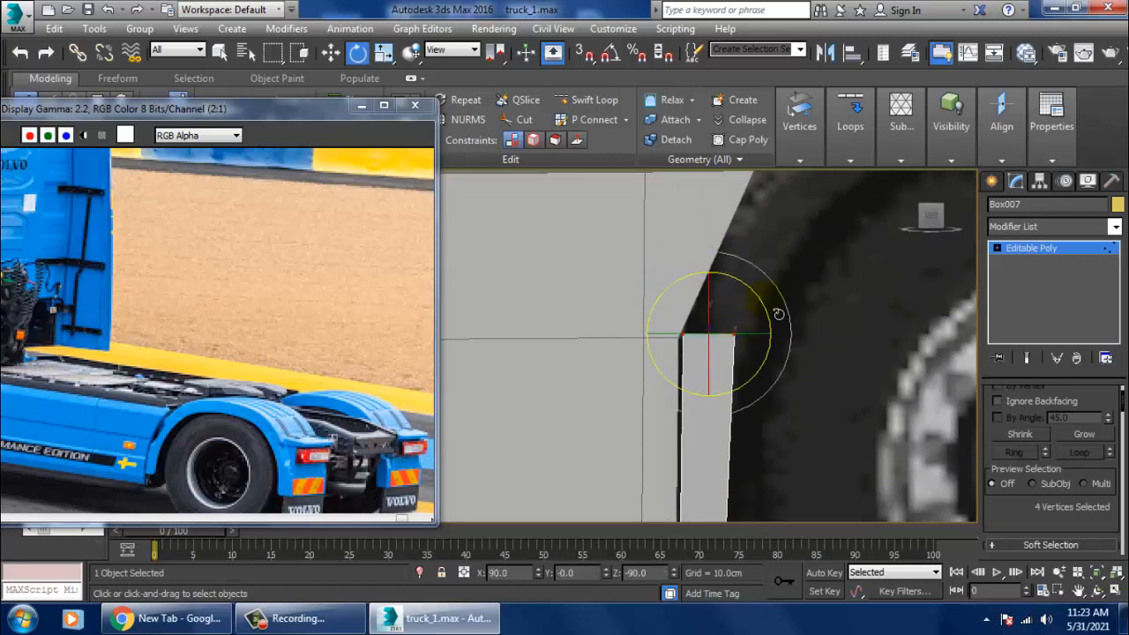
left_click_drag(794, 304, 801, 319)
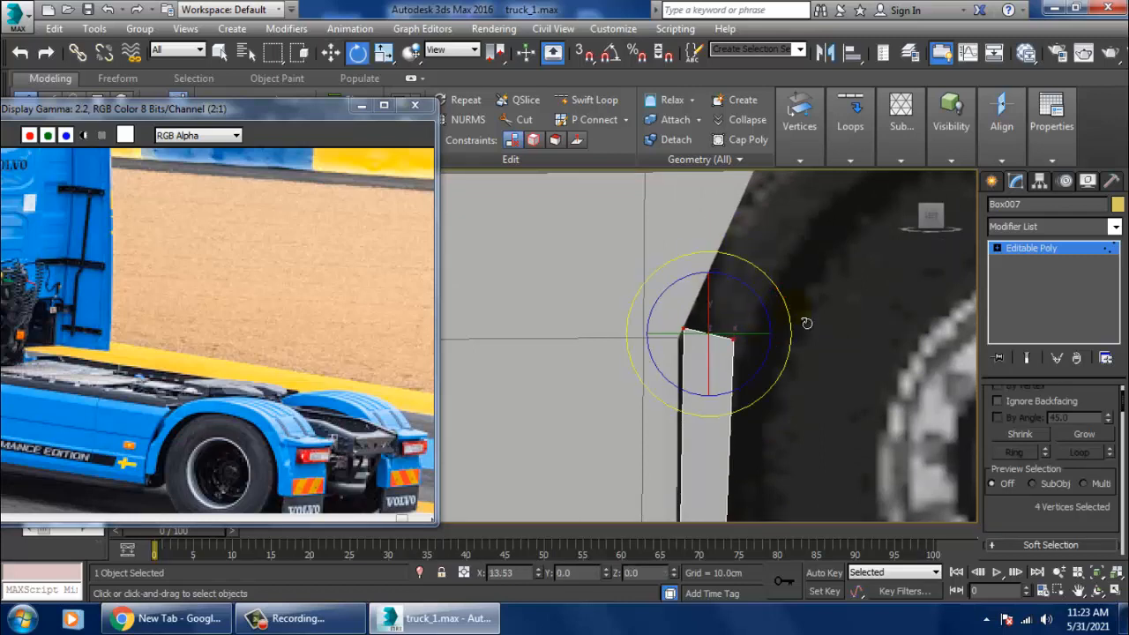
key("w")
Step: Move the box's two upper wheel-side vertices outward and slightly down to match the wheel arch
scroll(697, 345, "down", 3)
scroll(708, 353, "up", 3)
key("1")
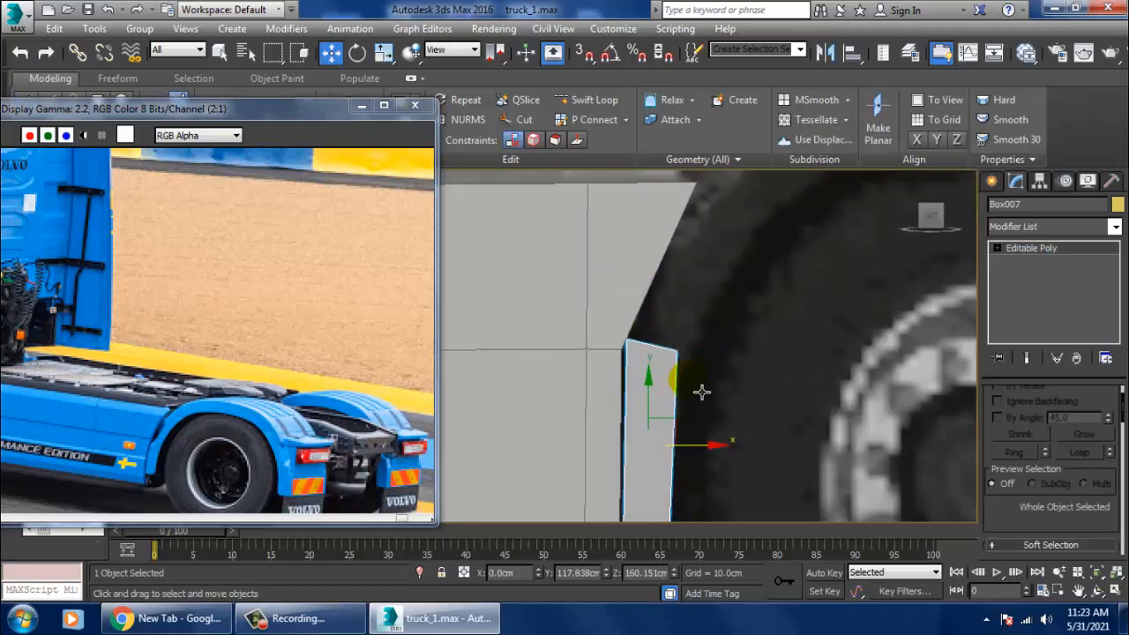
key("1")
left_click_drag(674, 328, 726, 348)
middle_click_drag(669, 359, 687, 322)
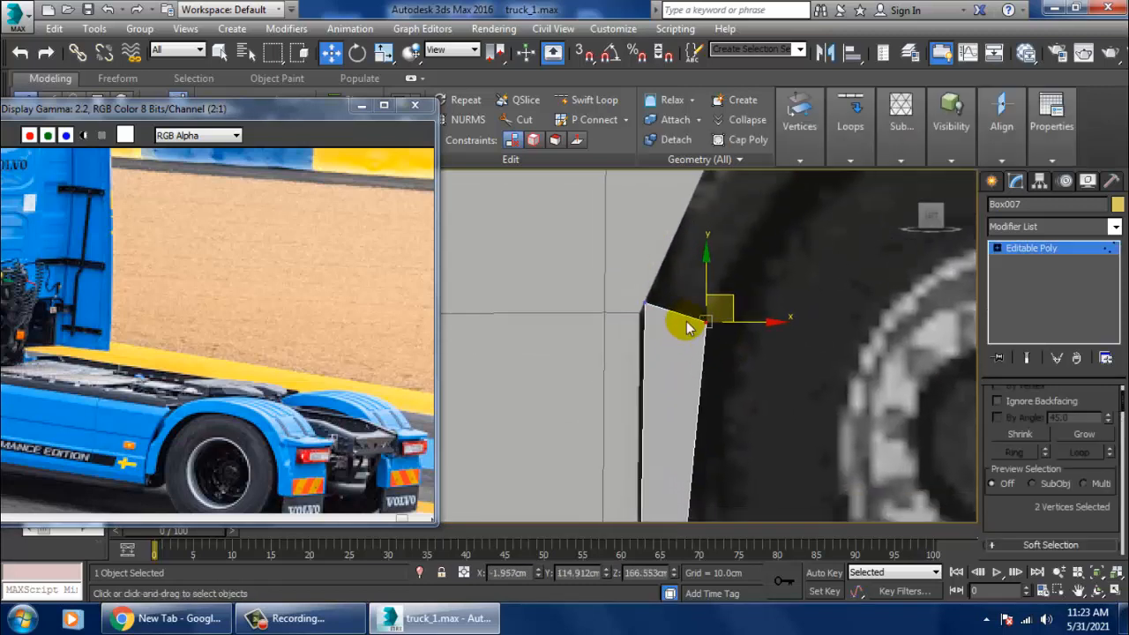
Step: Insert an edge loop across the upper part of the fender box with Swift Loop and select its vertices
left_click(595, 100)
left_click(670, 389)
middle_click_drag(792, 451, 777, 390)
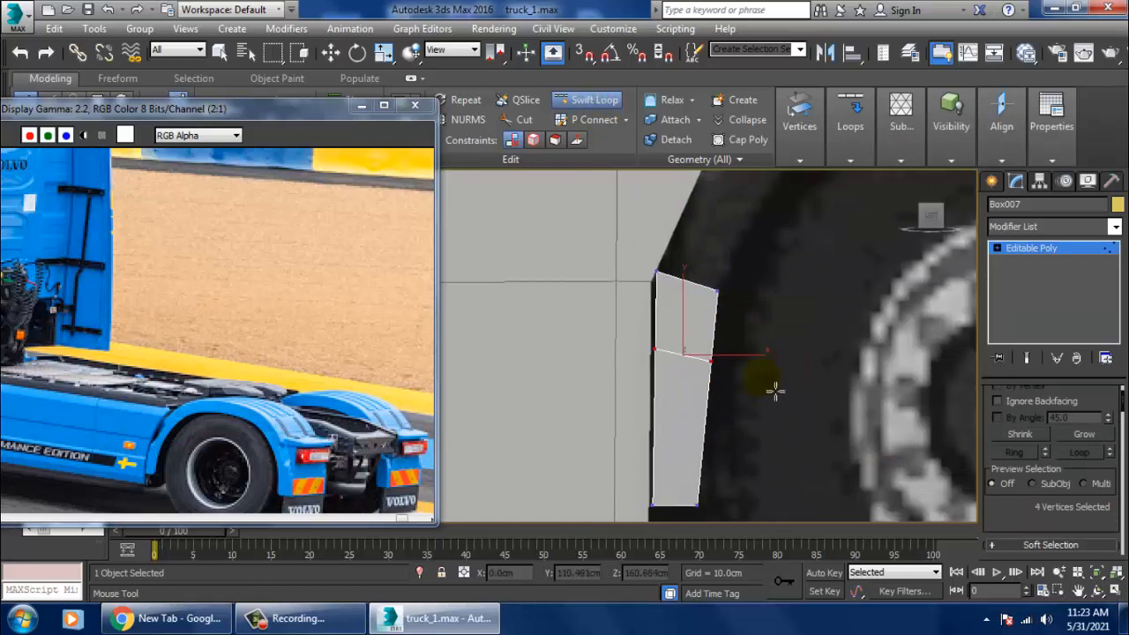
key("w")
key("1")
key("1")
left_click_drag(619, 399, 716, 360)
Step: Extrude the fender box's top polygon 10 cm and move the new end toward the wheel along the arch
key("4")
middle_click_drag(752, 310, 723, 375)
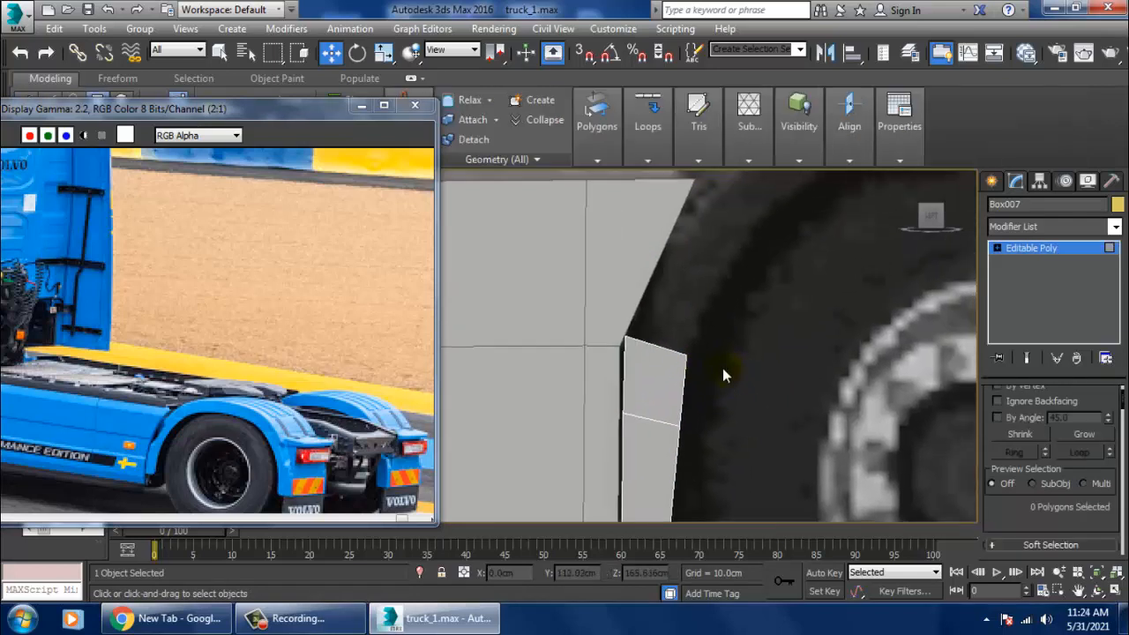
left_click(640, 374)
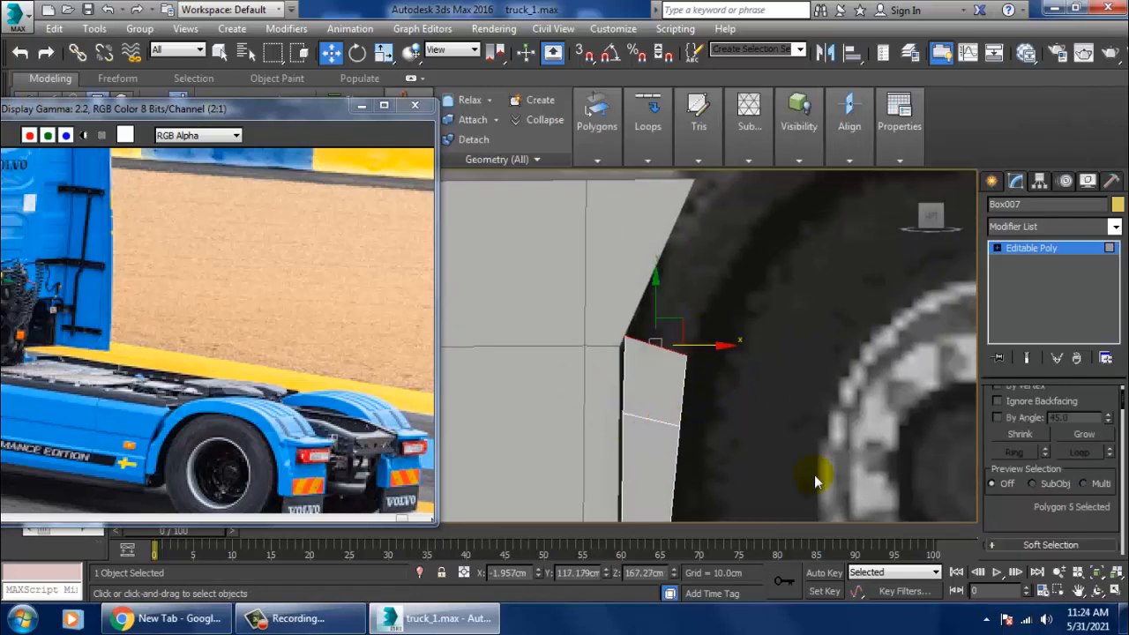
left_click_drag(1047, 524, 1043, 382)
left_click(1044, 448)
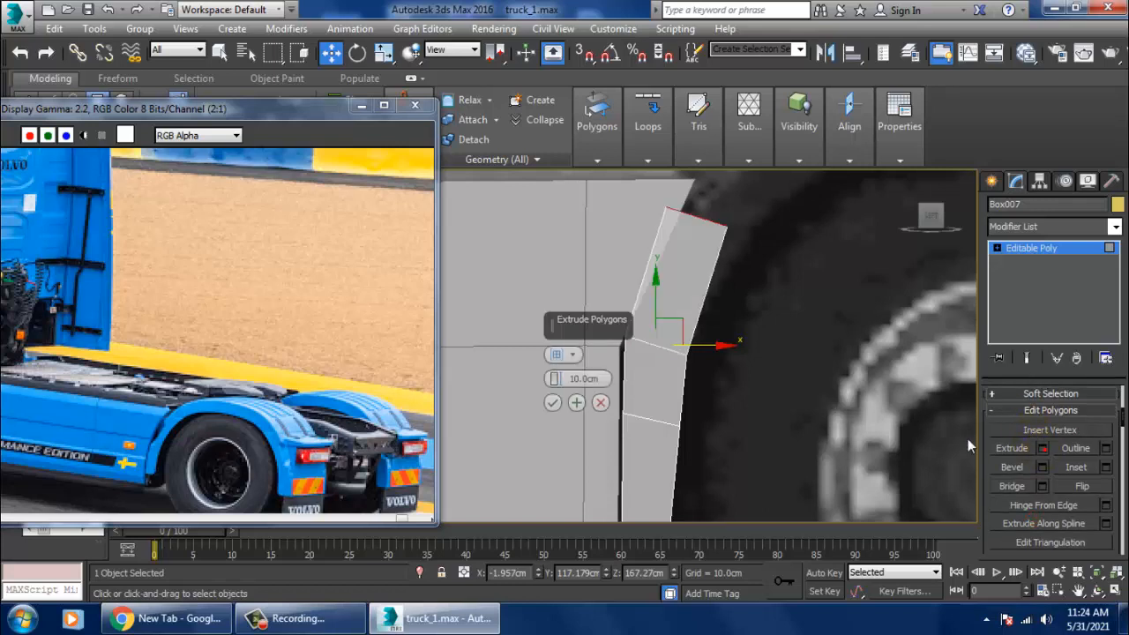
left_click(558, 405)
middle_click_drag(676, 364, 669, 419)
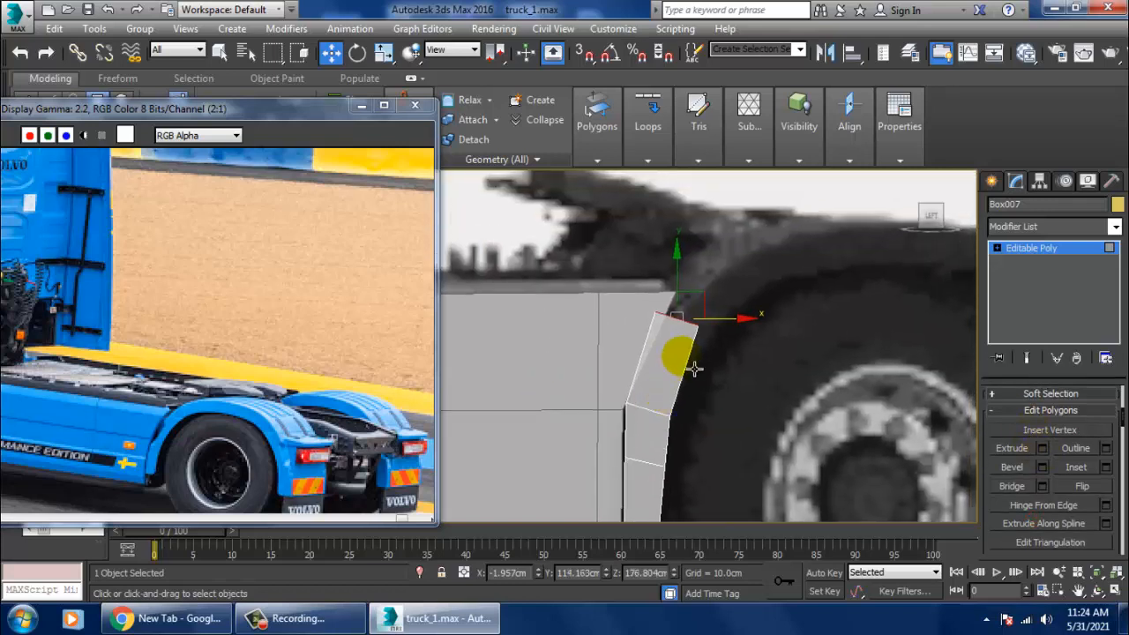
left_click_drag(714, 312, 733, 309)
key("e")
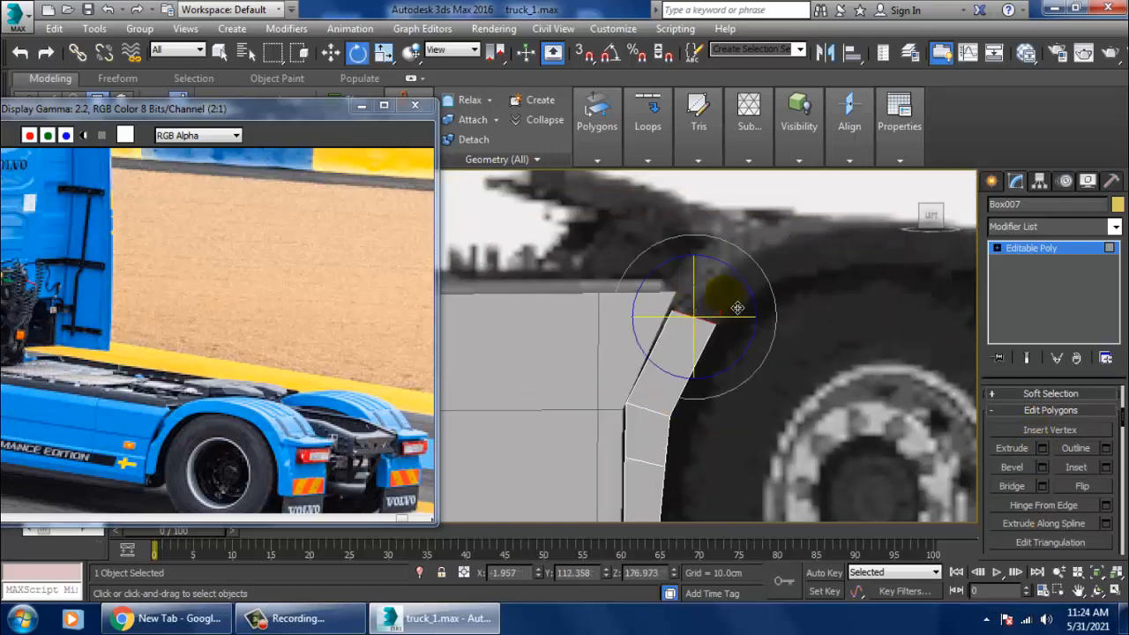
Step: Select the eight vertices along one side of the fender piece and move them about 7.8 cm along X to widen it
scroll(777, 279, "down", 5)
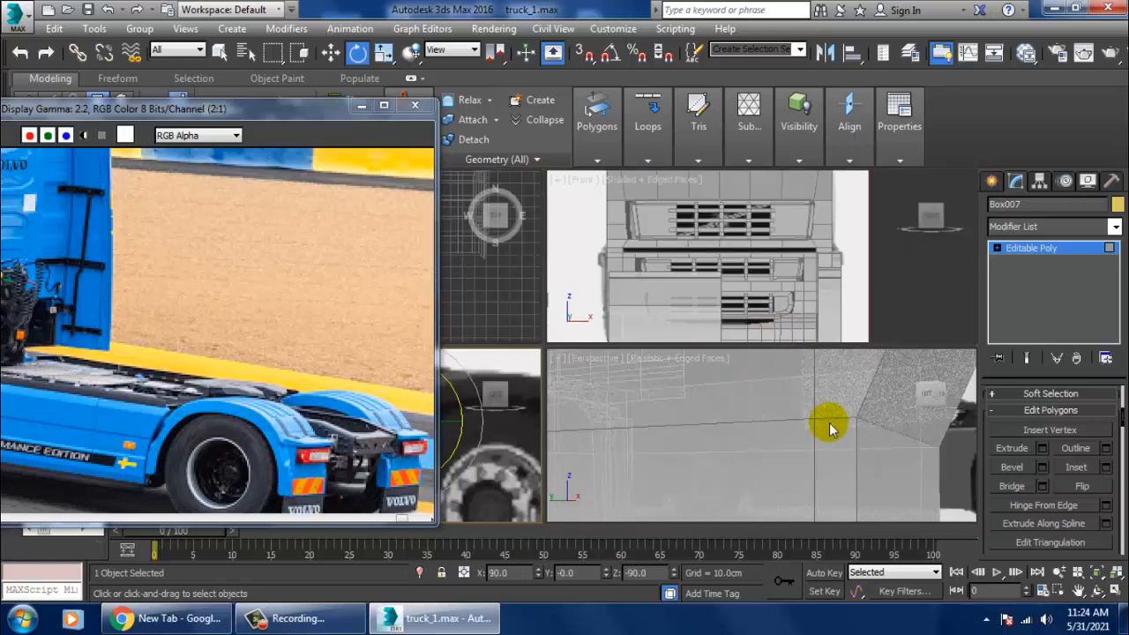
scroll(742, 438, "down", 2)
middle_click_drag(739, 436, 701, 394)
scroll(700, 412, "down", 3)
scroll(700, 393, "up", 1)
key("1")
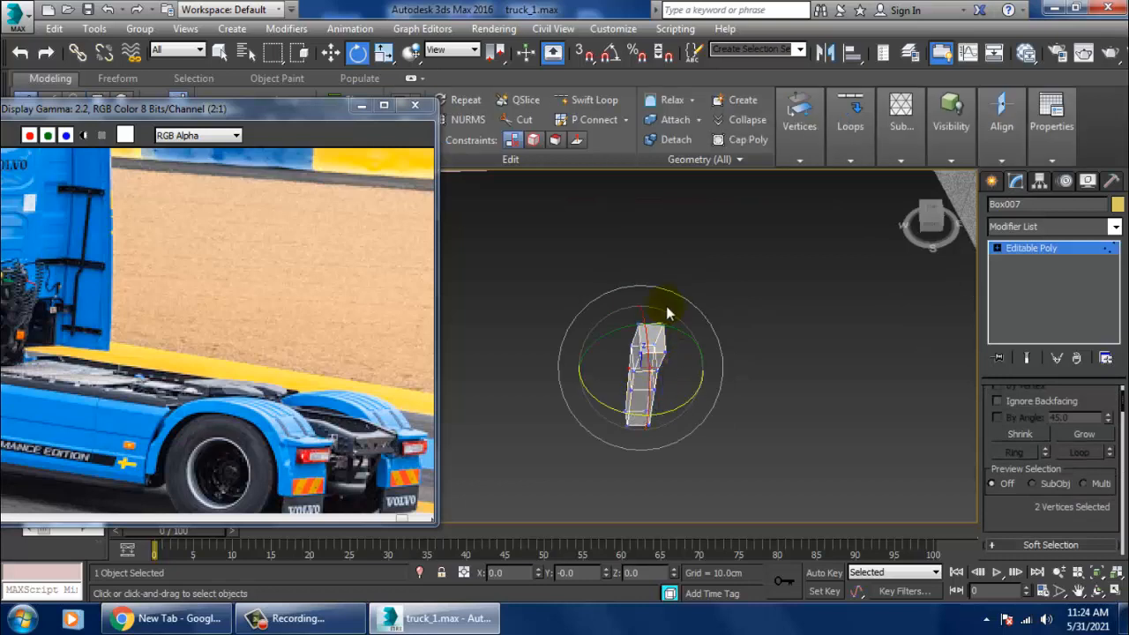
mouse_move(668, 308)
middle_mouse_down("alt")
mouse_move(727, 342)
mouse_move(685, 305)
middle_mouse_up("alt")
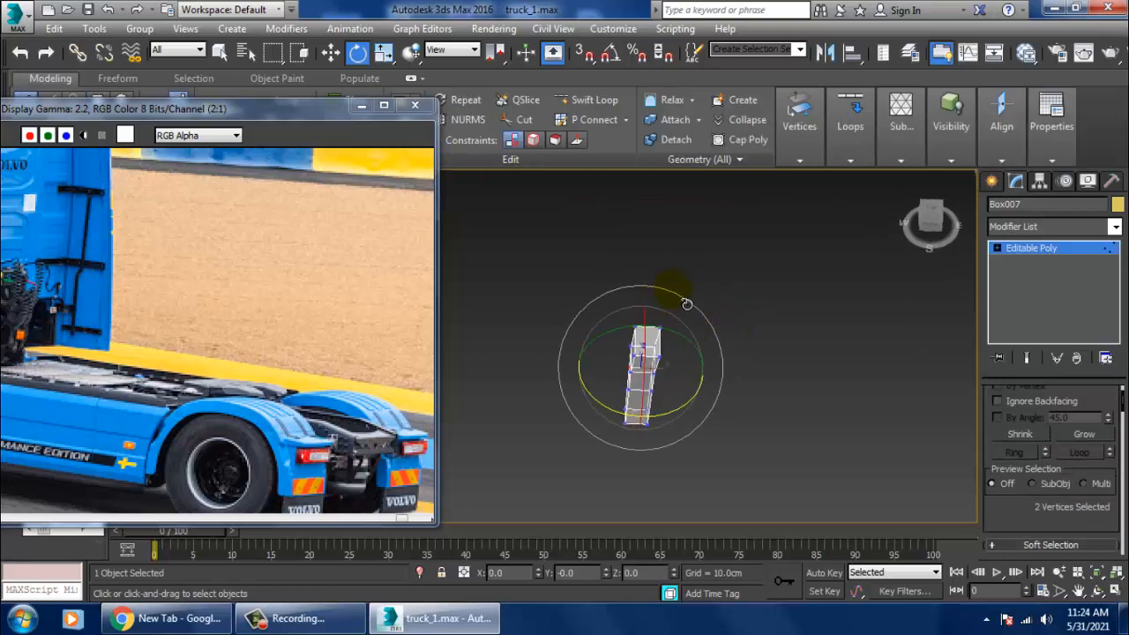
key("w")
left_click_drag(656, 316, 673, 337)
key("ctrl+z")
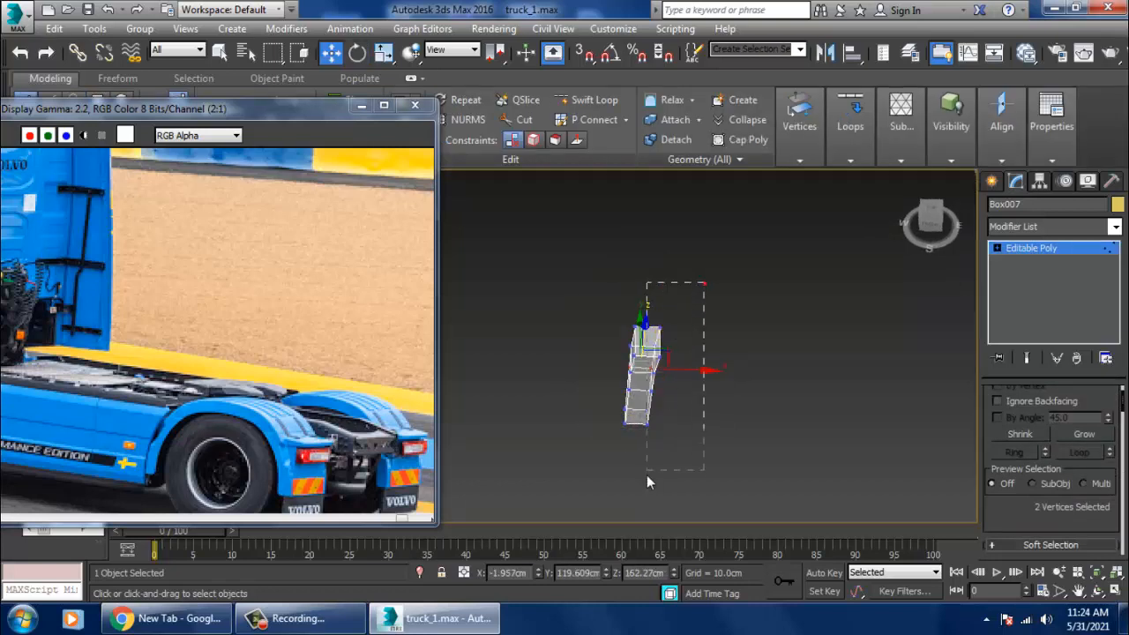
left_click_drag(646, 475, 645, 479)
key("alt+w")
right_click(473, 246)
key("alt+w")
key("z")
middle_click_drag(589, 286, 661, 271)
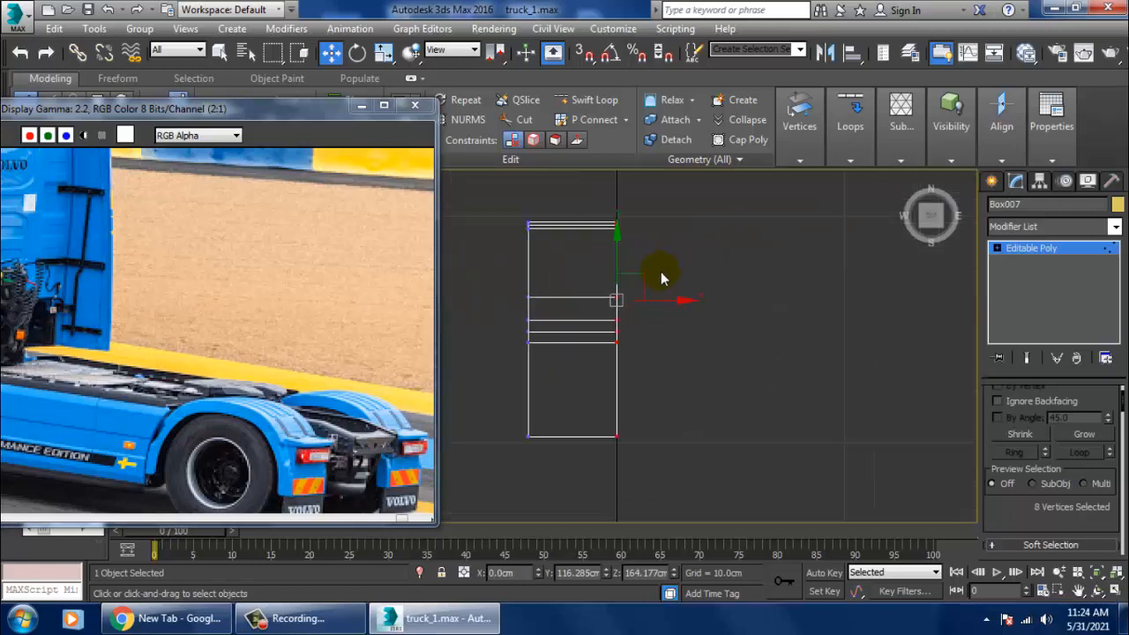
scroll(661, 272, "down", 3)
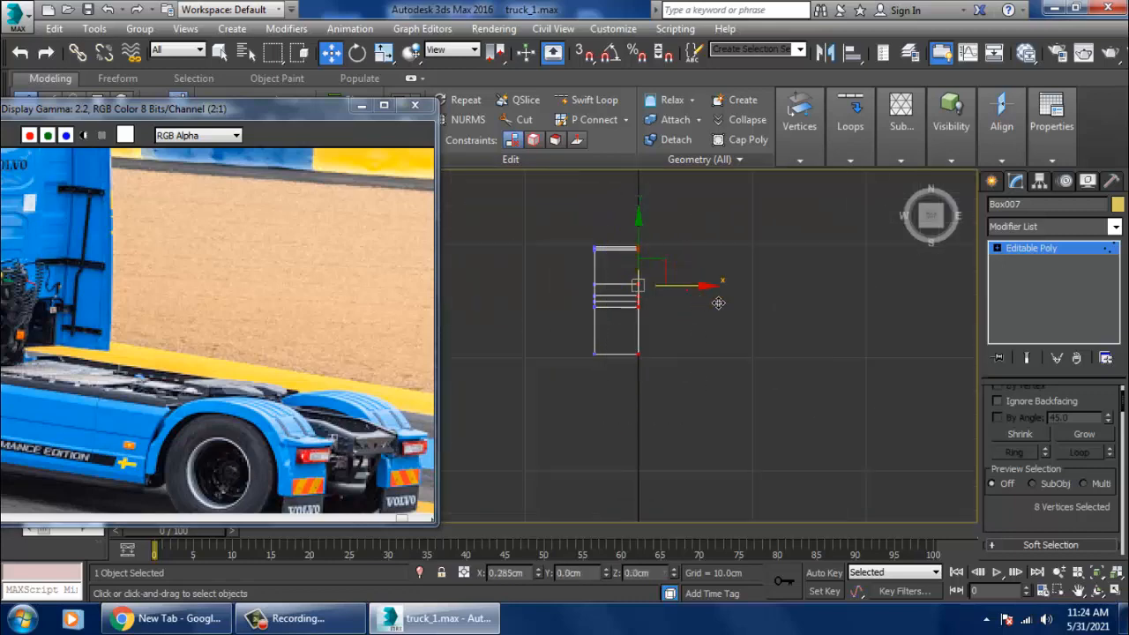
left_click_drag(718, 303, 787, 302)
Step: Move the whole fender piece along X in the top view to align its outer side with the side panel
scroll(788, 303, "down", 5)
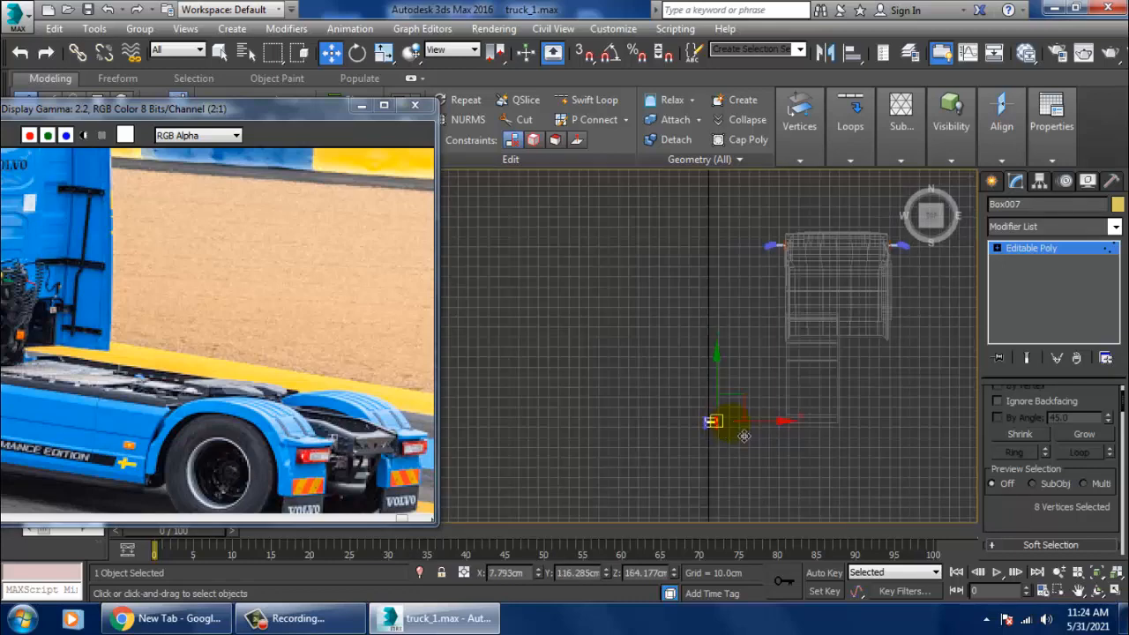
left_click(1051, 250)
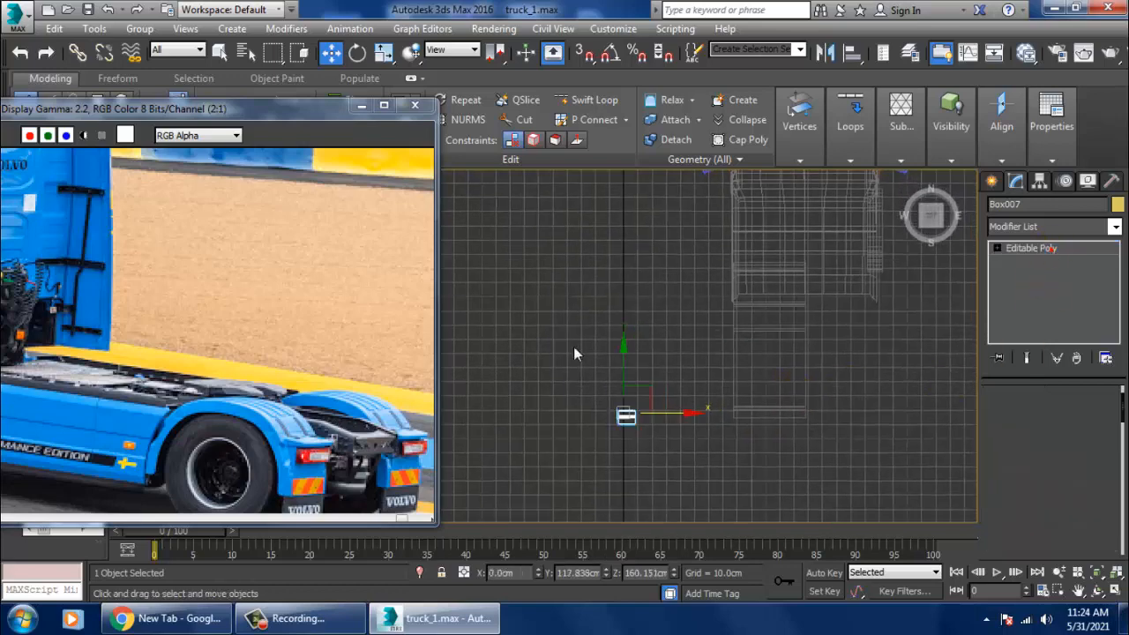
scroll(708, 368, "down", 2)
left_click_drag(682, 362, 856, 391)
middle_click_drag(836, 367, 754, 362)
Step: Move the fender piece's eight inner-side vertices about 38 cm along X to match the side panel's inner edge
scroll(748, 355, "up", 2)
key("1")
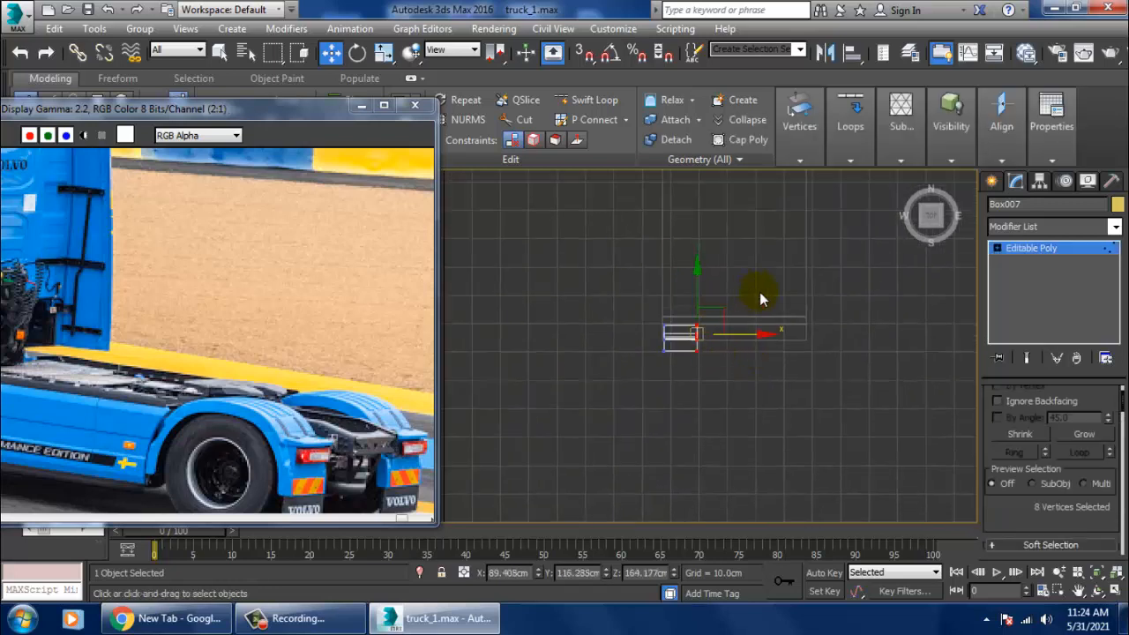
left_click_drag(739, 345, 856, 354)
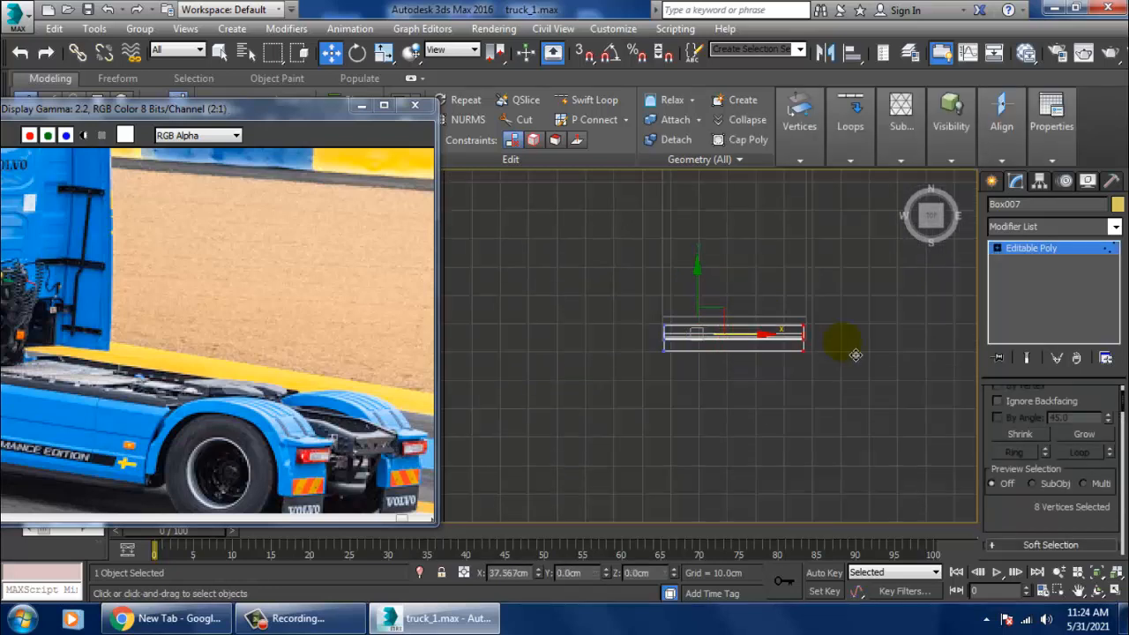
Step: Extrude the fender piece's upper end polygon another 10 cm in the side view
key("alt+w")
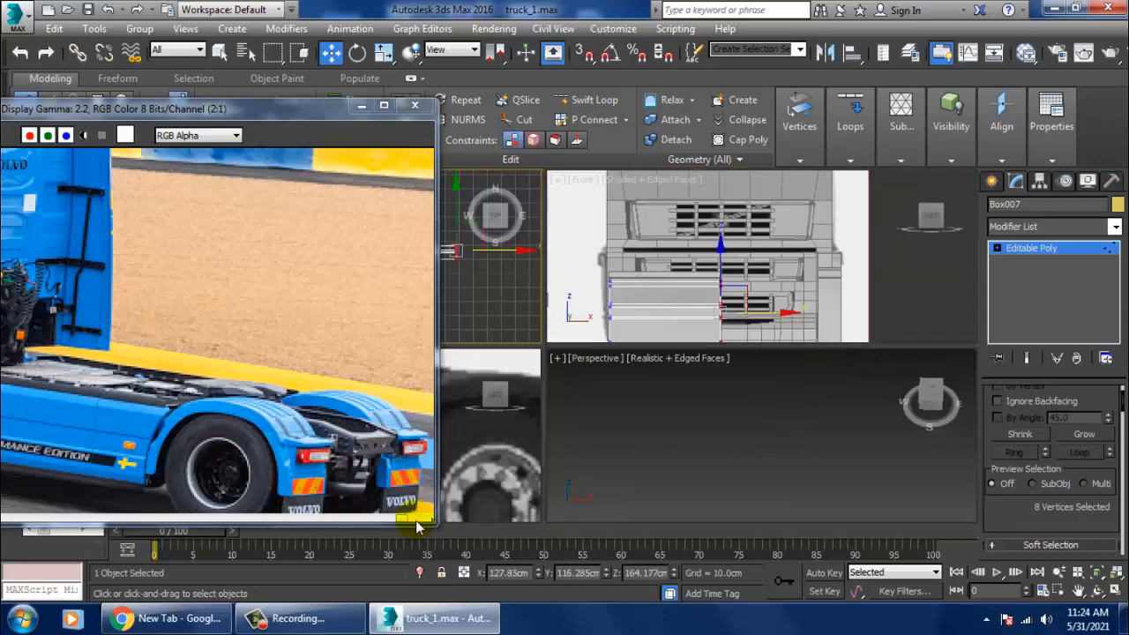
key("alt+w")
scroll(630, 366, "down", 5)
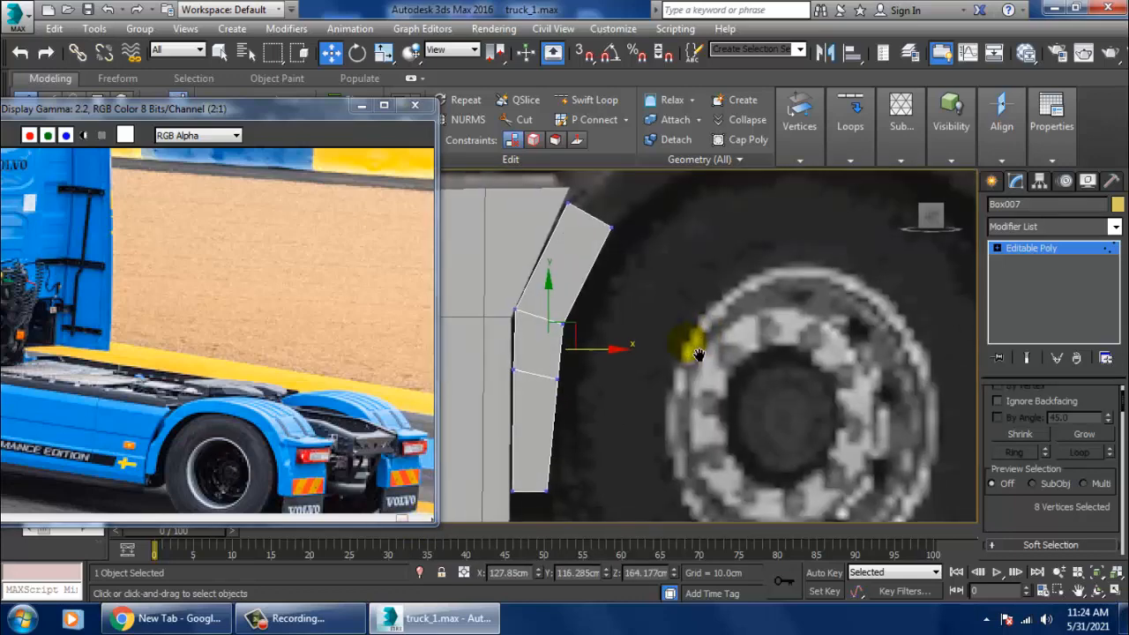
key("4")
scroll(638, 328, "up", 4)
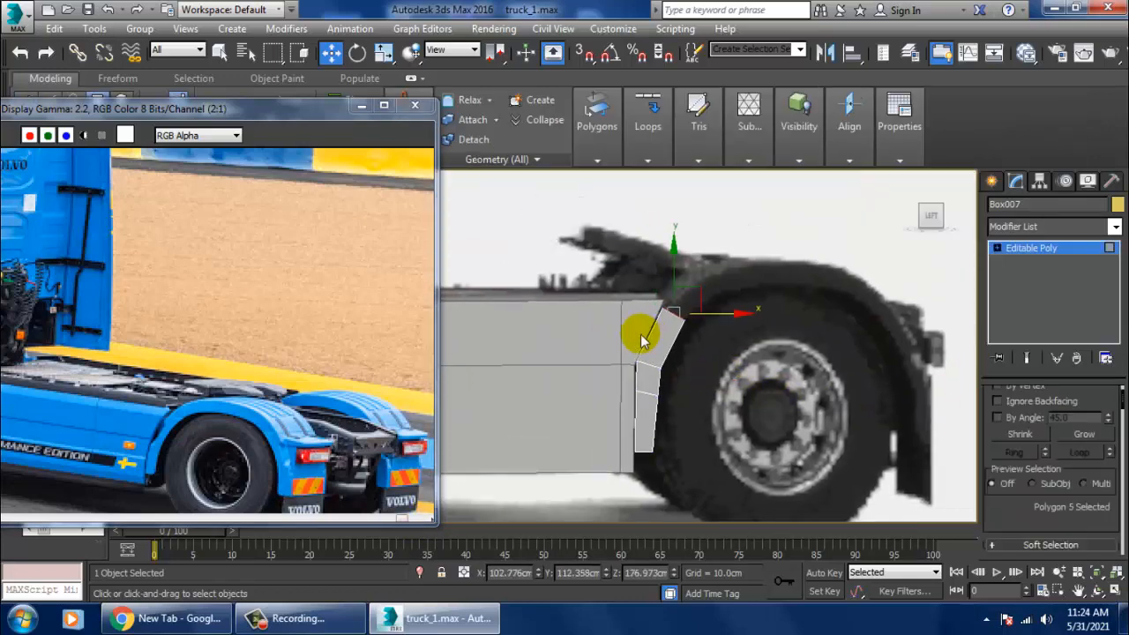
scroll(1050, 458, "down", 5)
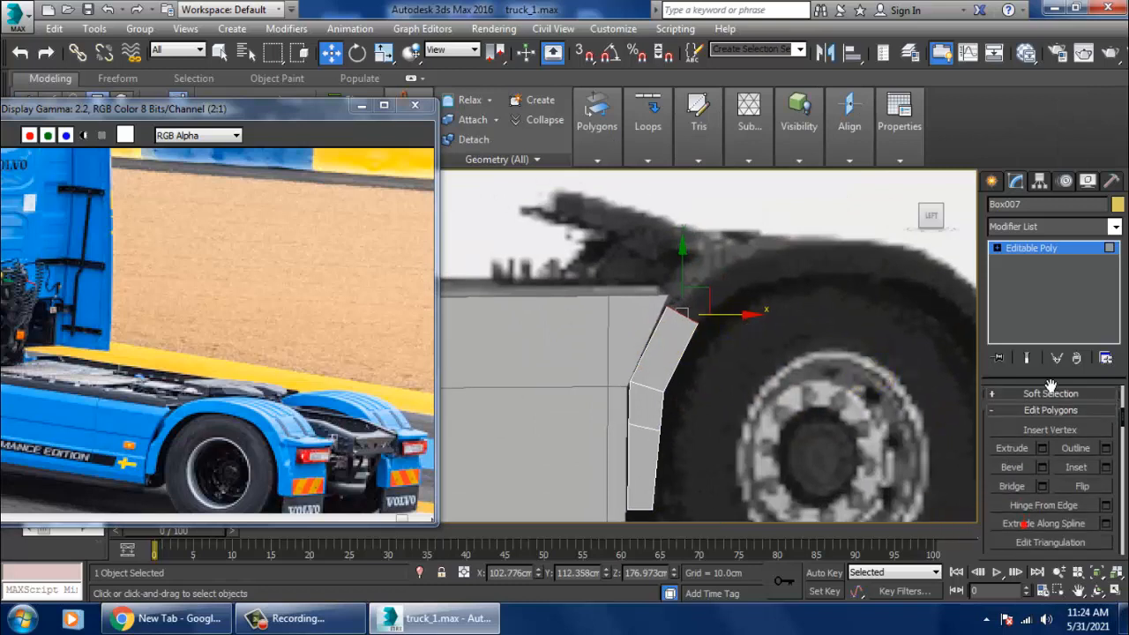
left_click(1041, 443)
left_click(551, 402)
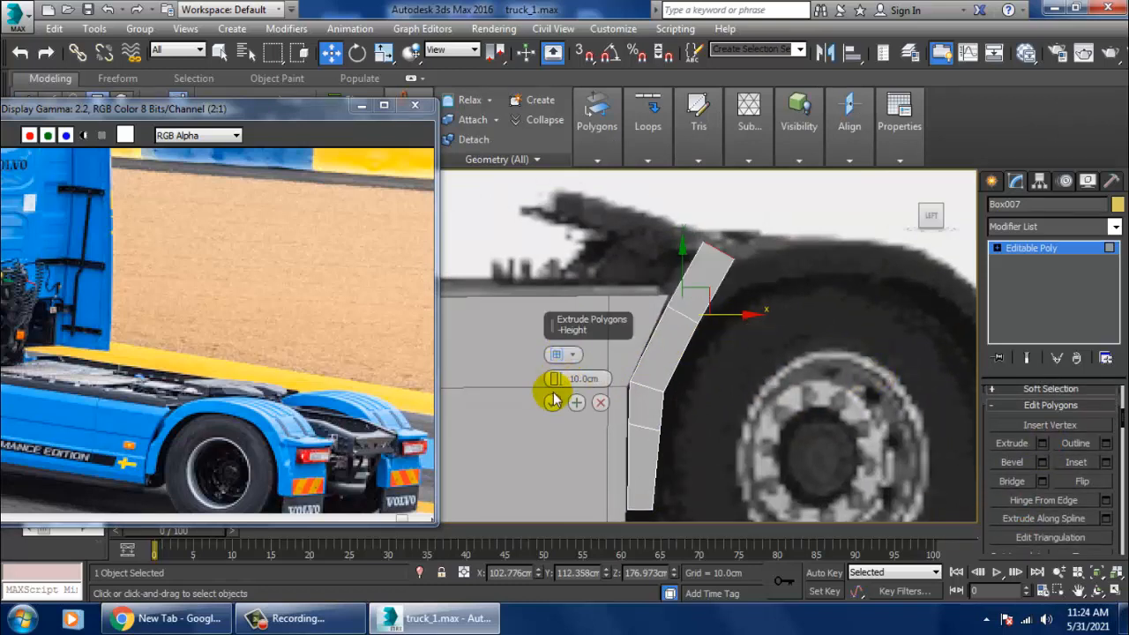
Step: Rotate the newly extruded end polygon and move it onto the wheel arch curve above the tyre
key("e")
left_click_drag(781, 210, 784, 189)
key("w")
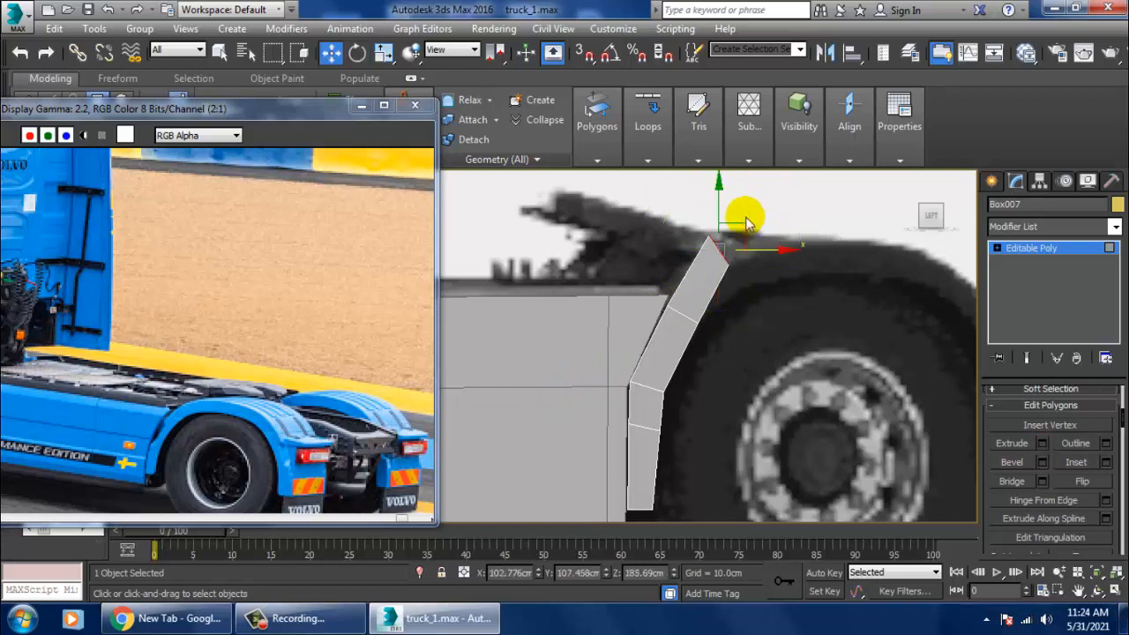
left_click_drag(736, 220, 765, 262)
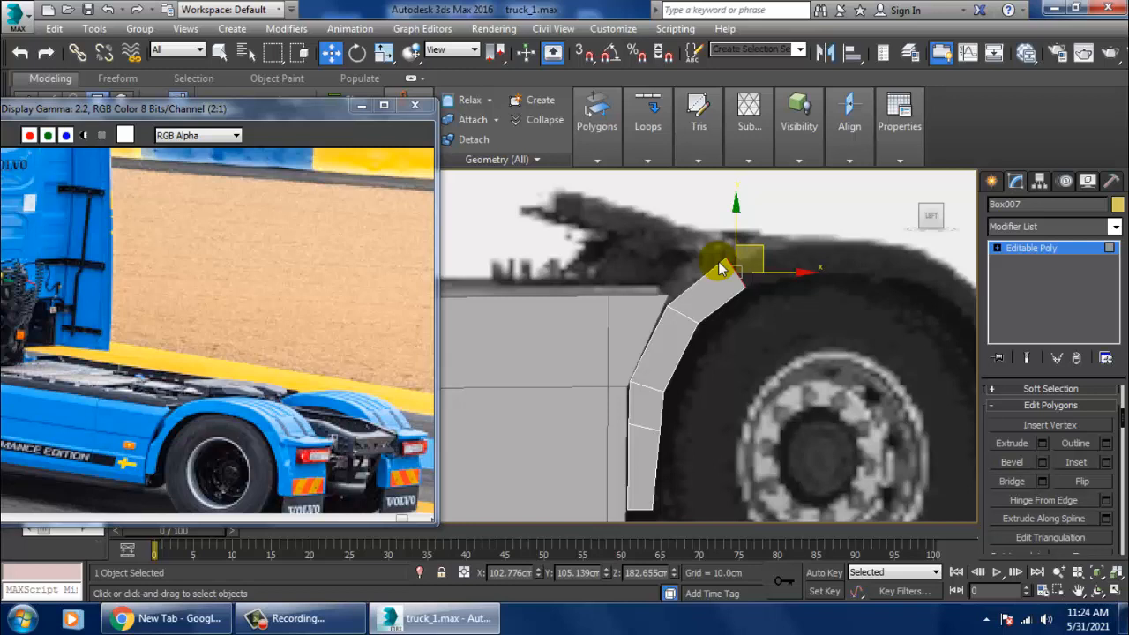
Step: Extrude the fender's end polygon 10 cm, then rotate it upright and move it to the top of the wheel arch
left_click(1044, 443)
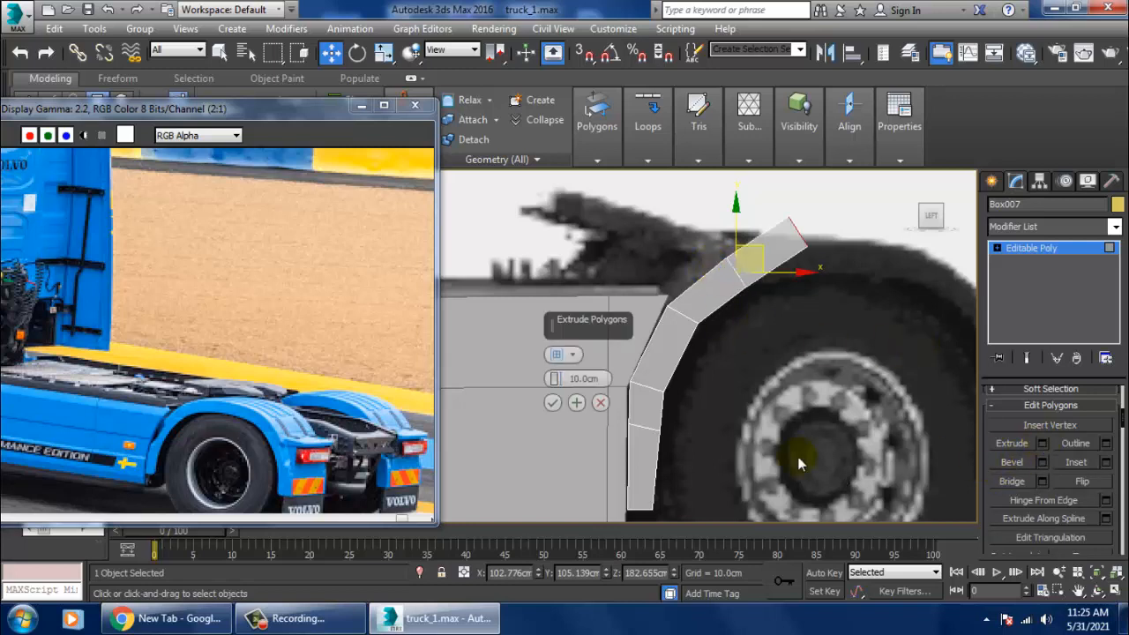
left_click(554, 404)
left_click_drag(749, 256, 920, 247)
key("e")
middle_click_drag(842, 375, 674, 384)
scroll(695, 309, "up", 2)
key("w")
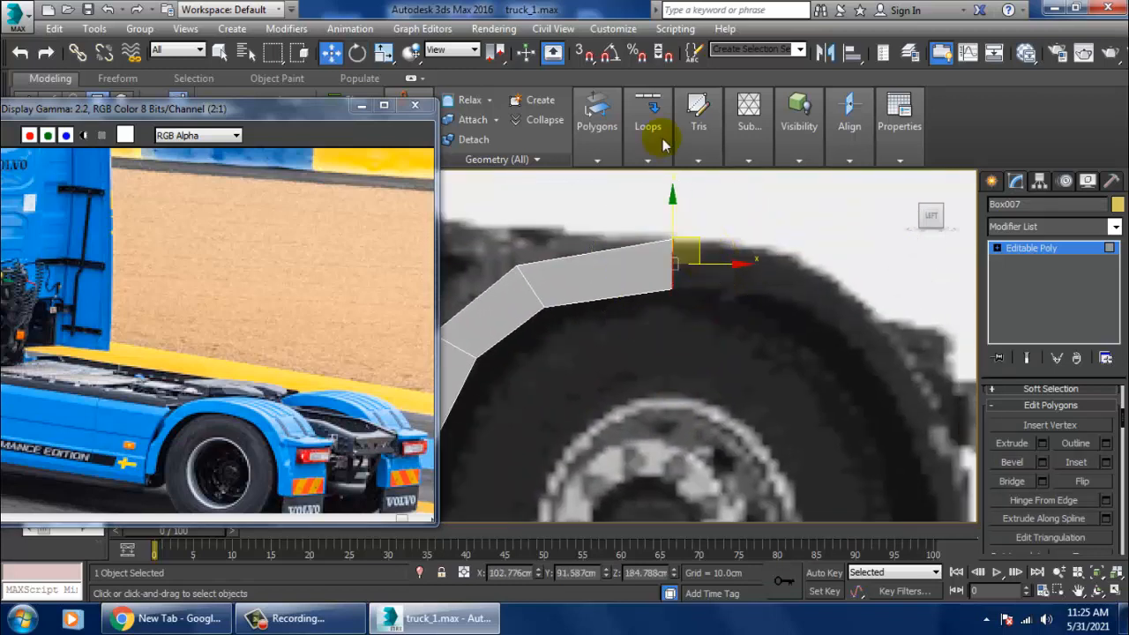
Step: Extrude the fender another 10 cm past the arch's highest point and tilt its end polygon to follow the descending curve
left_click(1042, 444)
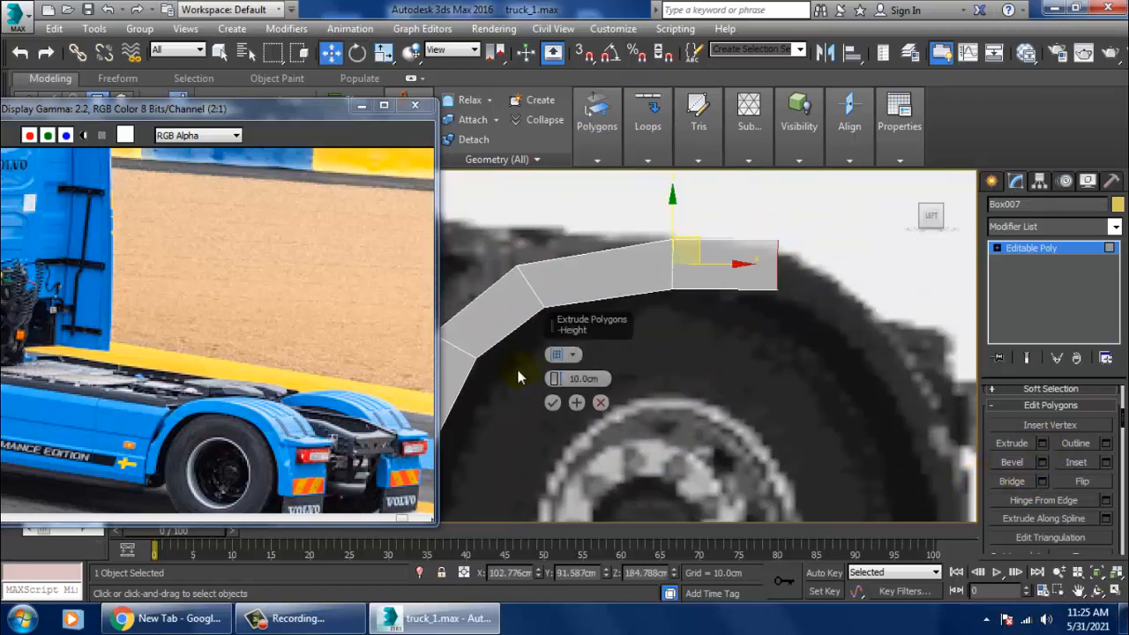
left_click(551, 403)
key("e")
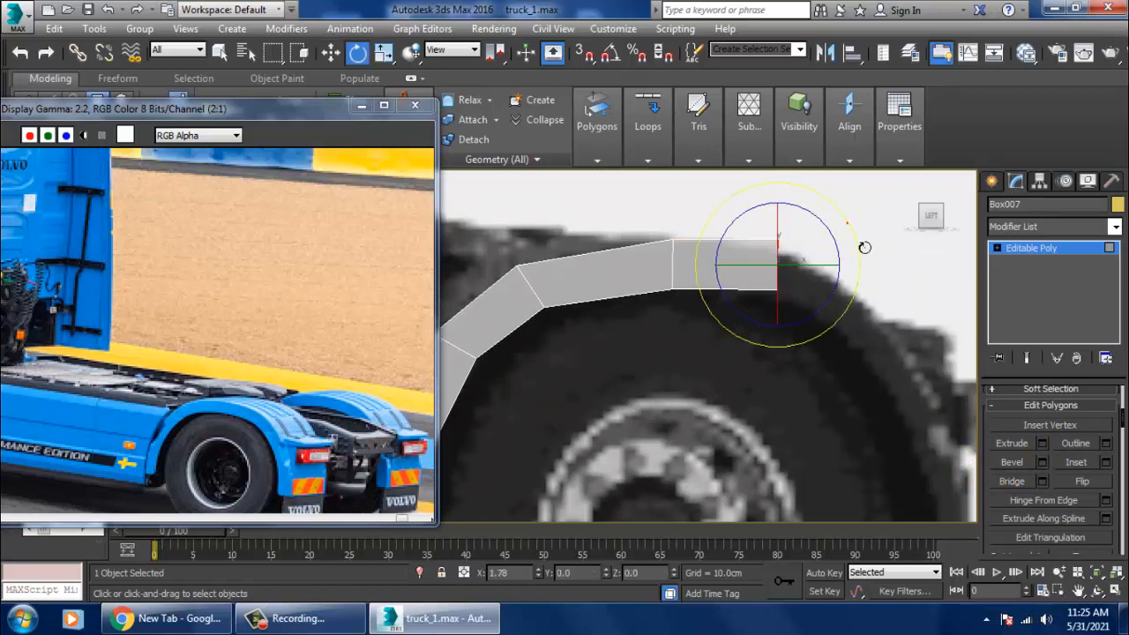
key("w")
left_click_drag(796, 247, 824, 267)
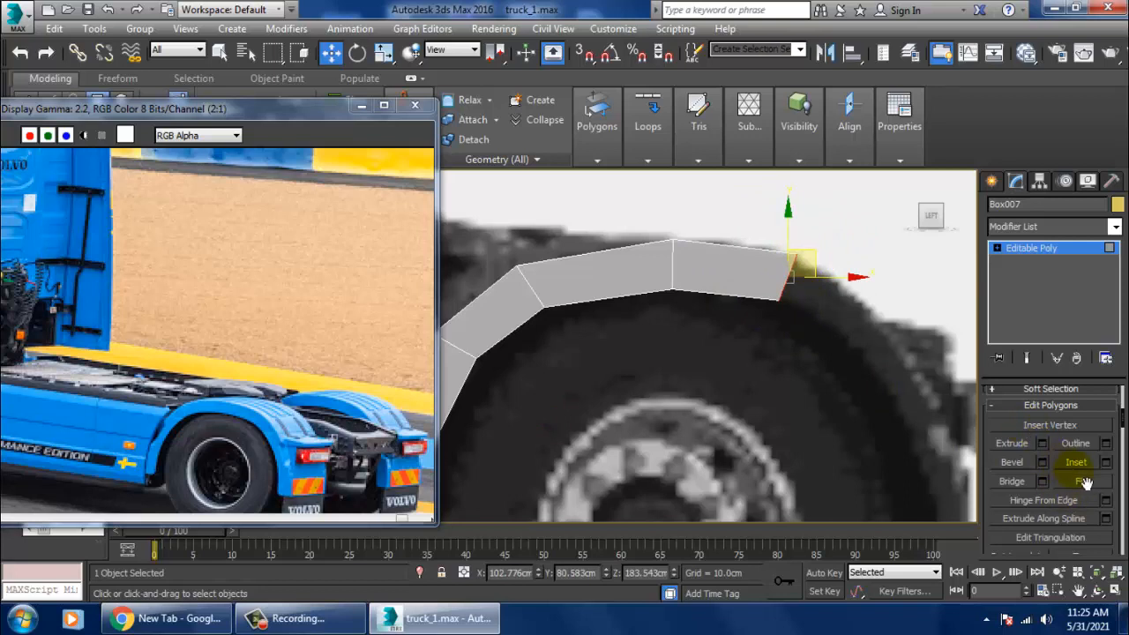
Step: Extrude the fender's end polygon 10 cm farther rearward, then move and rotate it onto the arch's sloping rear part
left_click(1042, 443)
left_click(553, 404)
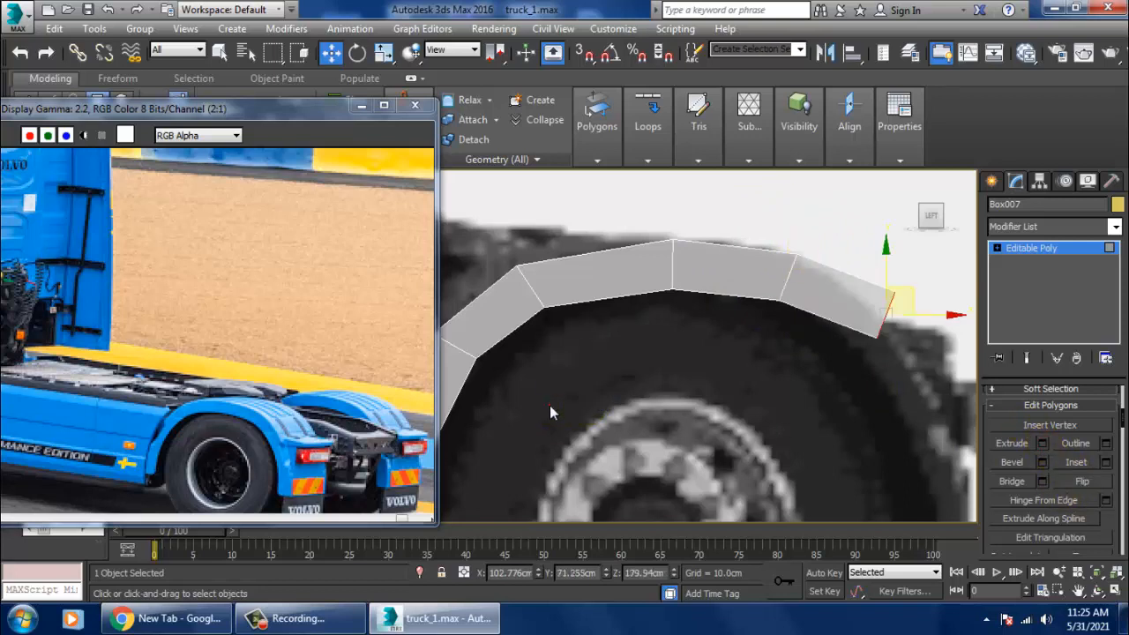
left_click_drag(912, 285, 973, 374)
key("e")
scroll(771, 338, "down", 4)
middle_click_drag(771, 339, 661, 273)
scroll(694, 274, "up", 4)
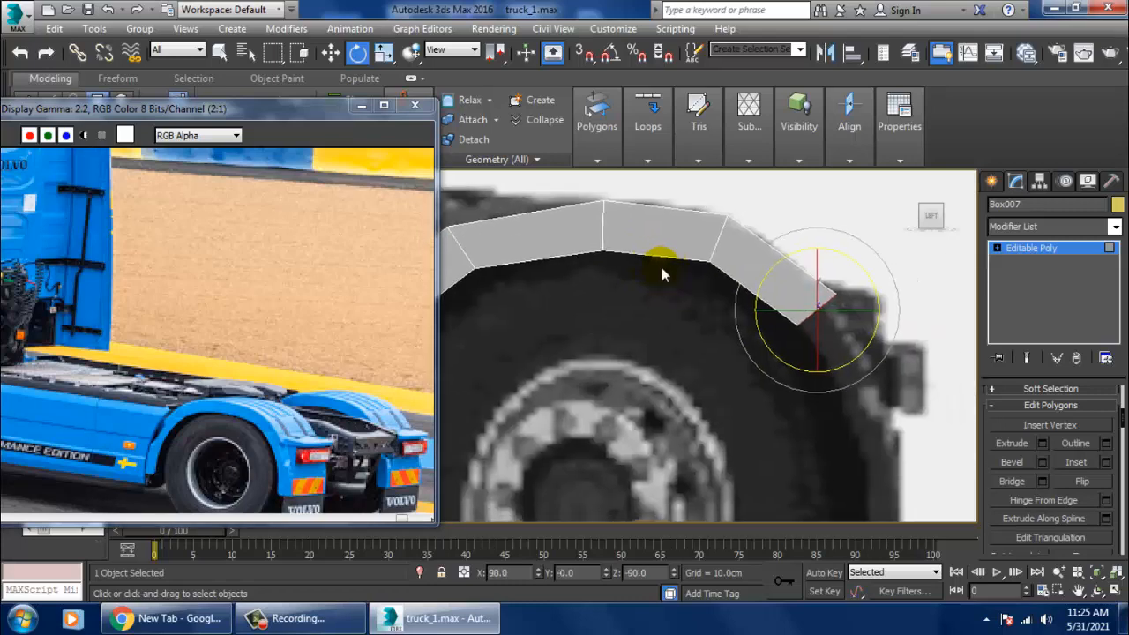
middle_click_drag(589, 293, 586, 262)
scroll(522, 226, "down", 3)
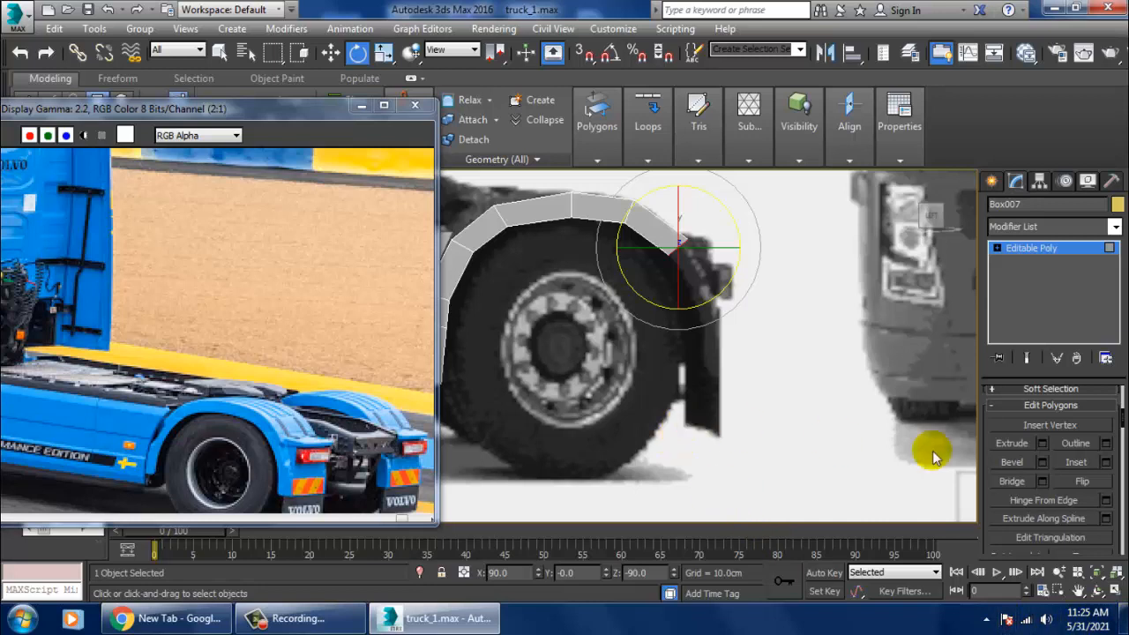
Step: Extrude the next fender segment 10 cm down the rear of the arch and adjust its end polygon to the tyre curve
left_click(1042, 443)
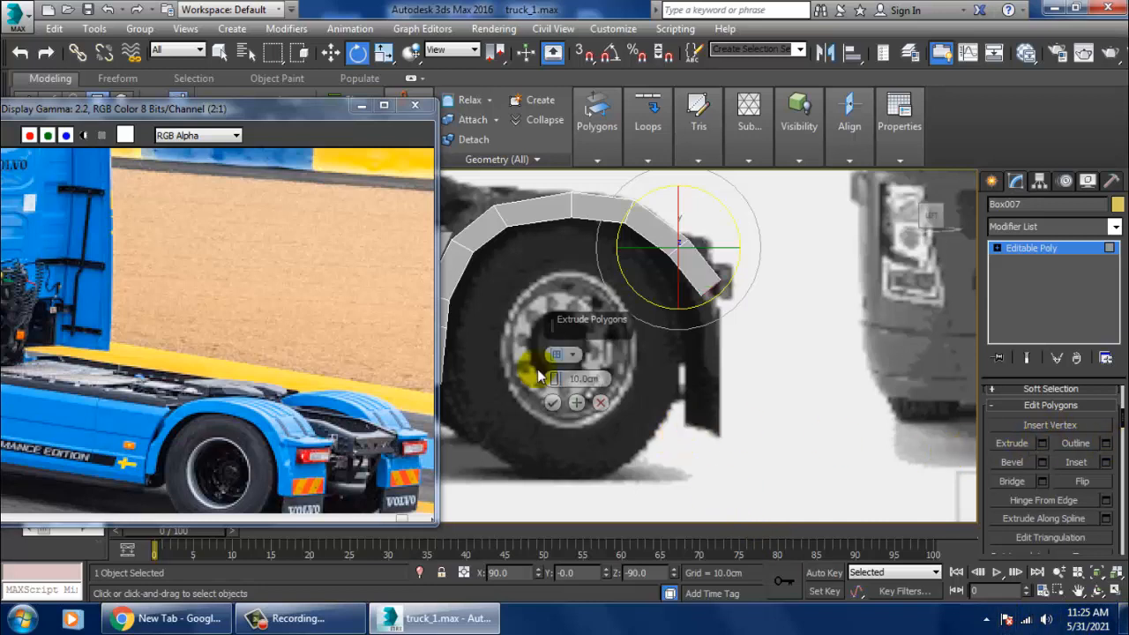
left_click(552, 404)
scroll(777, 303, "up", 5)
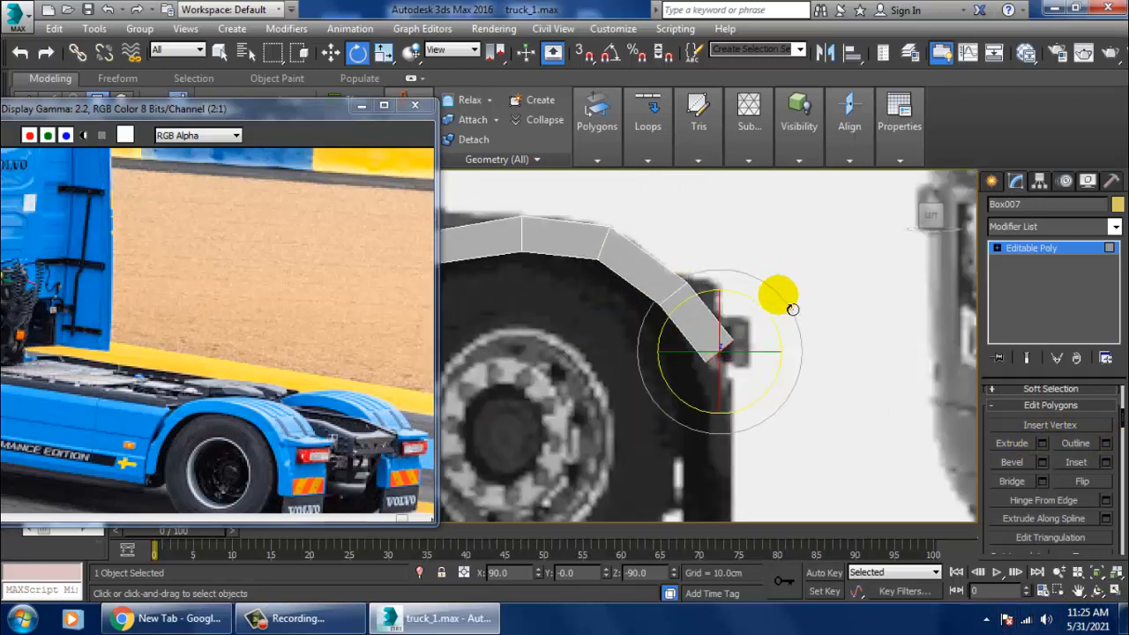
key("w")
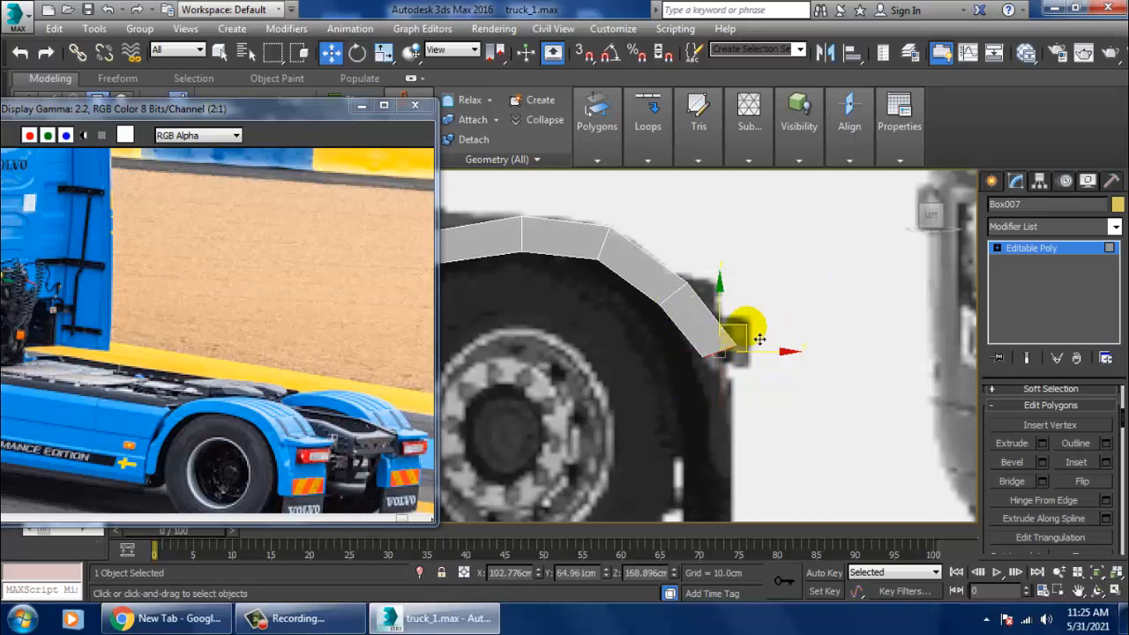
left_click_drag(752, 333, 757, 355)
middle_click_drag(757, 352, 791, 308)
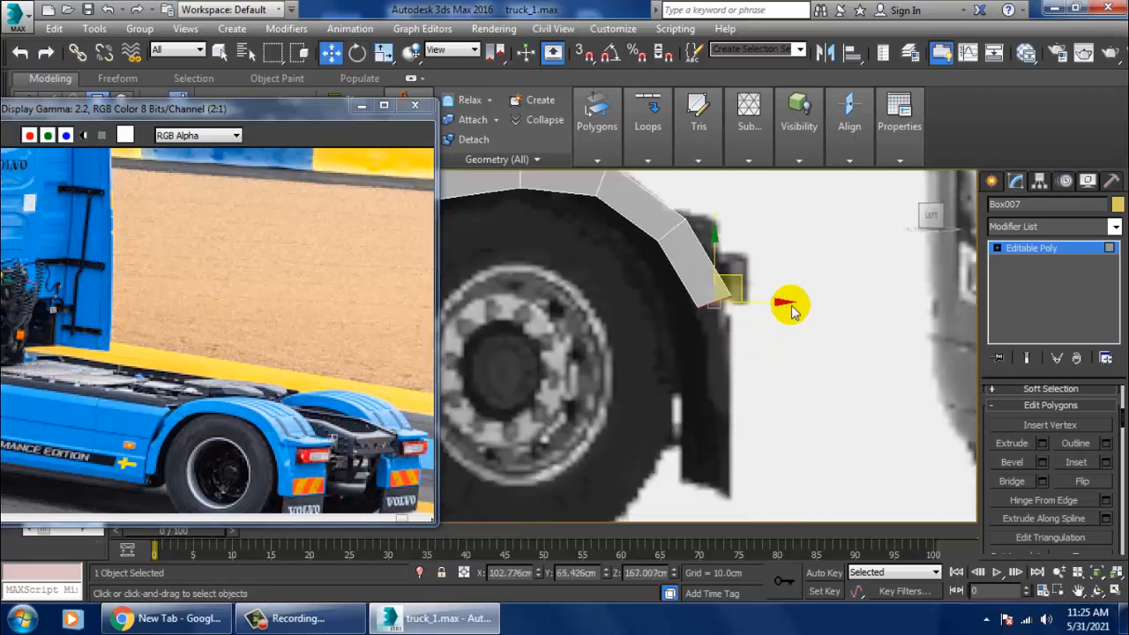
Step: Extrude the lowest rear fender segment 10 cm, align it vertically above the mud flap and rotate its end polygon level
left_click(1042, 443)
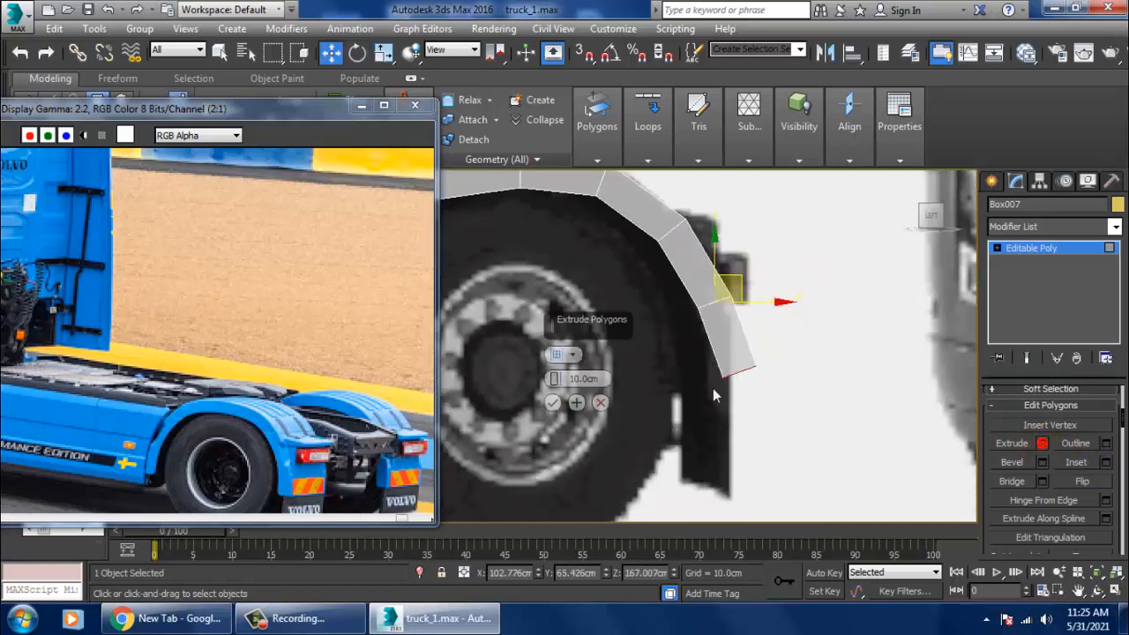
left_click(551, 403)
key("ctrl+z")
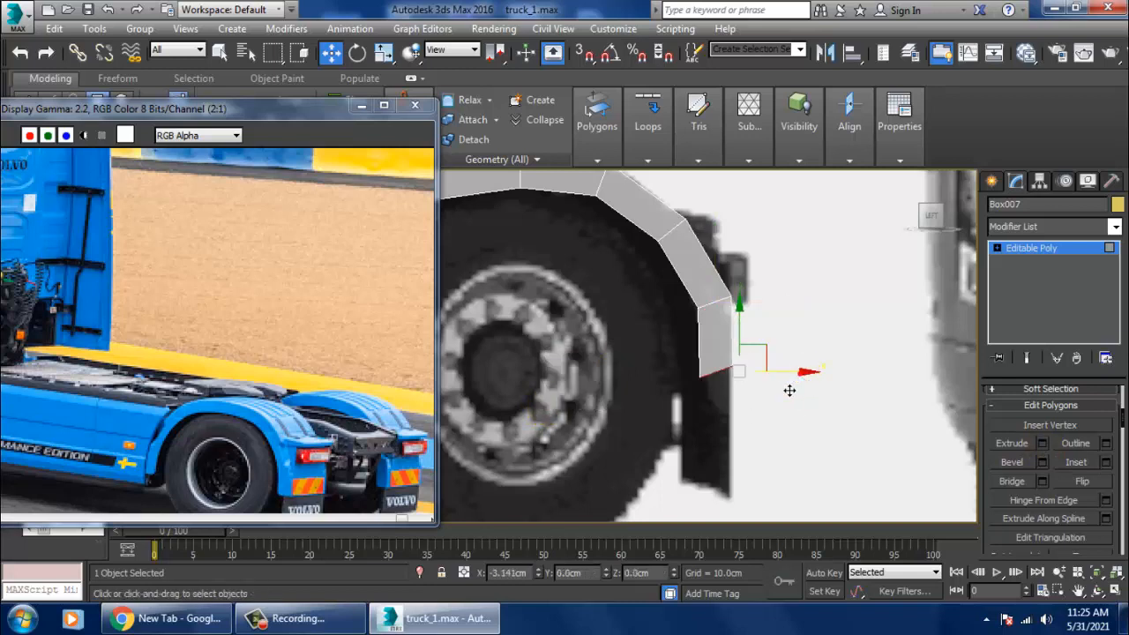
key("e")
left_click_drag(781, 326, 788, 345)
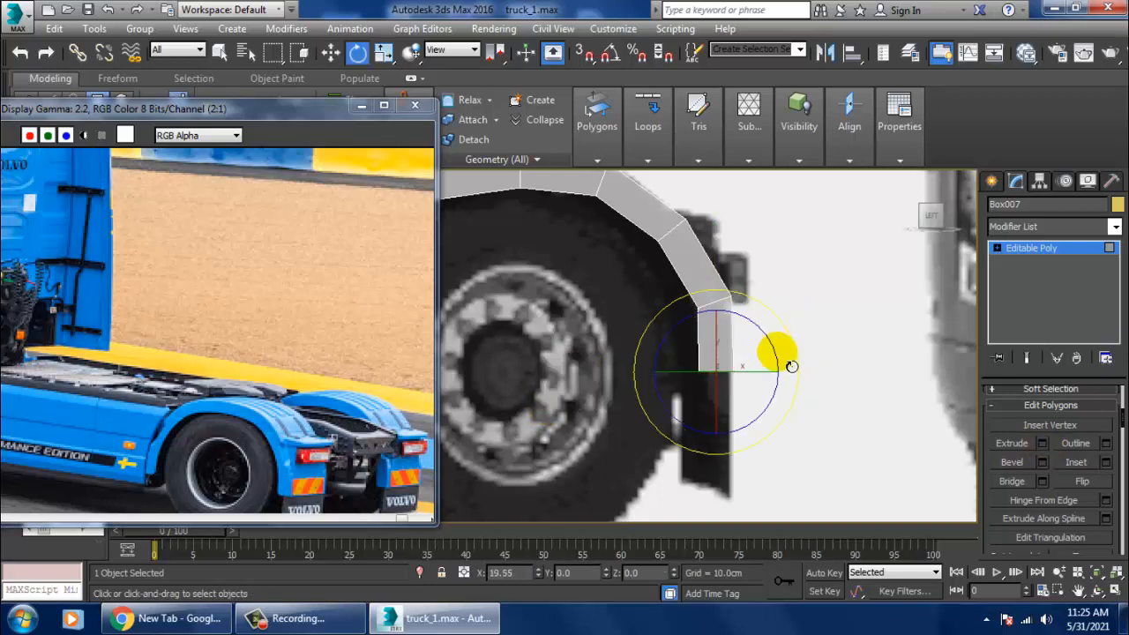
Step: Add two closely spaced edge loops with Swift Loop across the fender's rear segment just above the lowest one
scroll(789, 363, "down", 4)
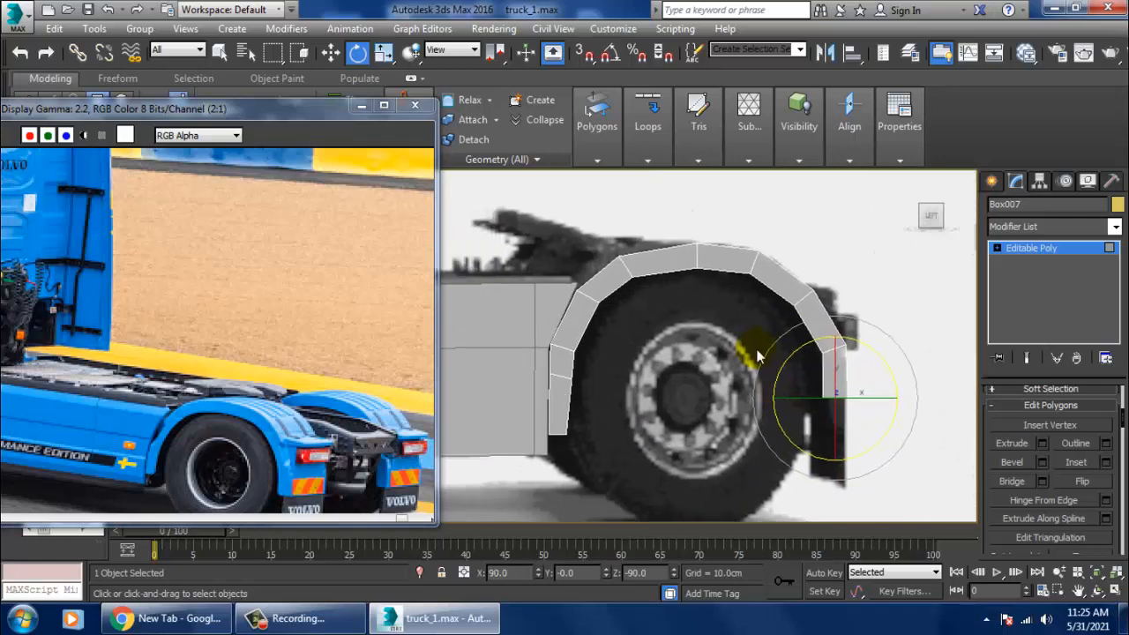
middle_click_drag(702, 378, 559, 424)
scroll(622, 336, "up", 4)
scroll(603, 402, "down", 2)
middle_click_drag(615, 400, 605, 391)
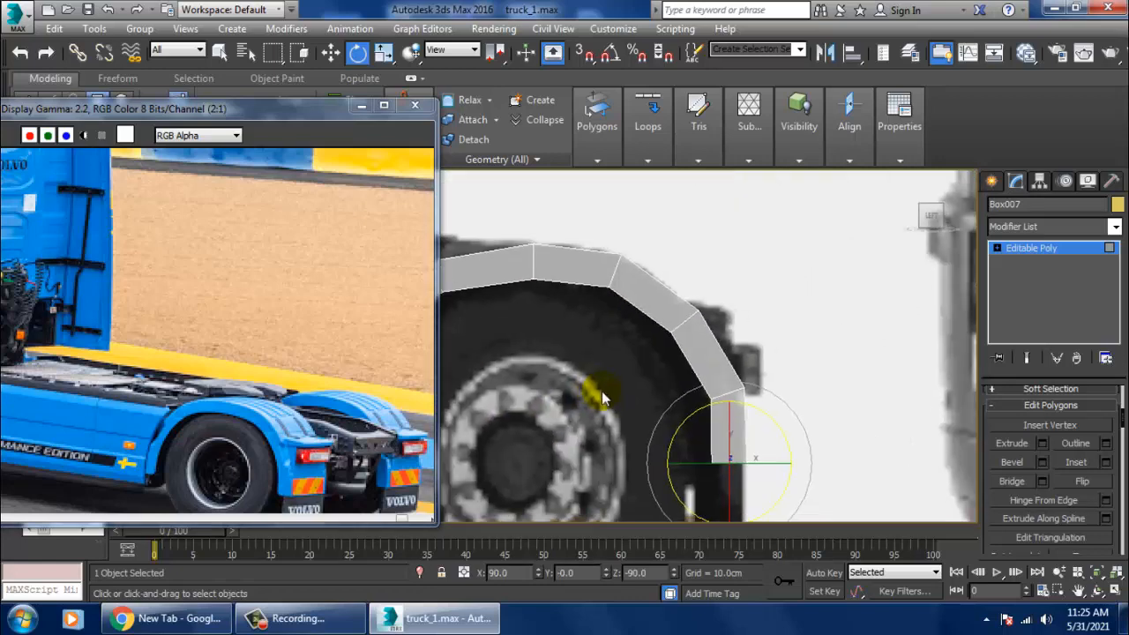
left_click(1047, 250)
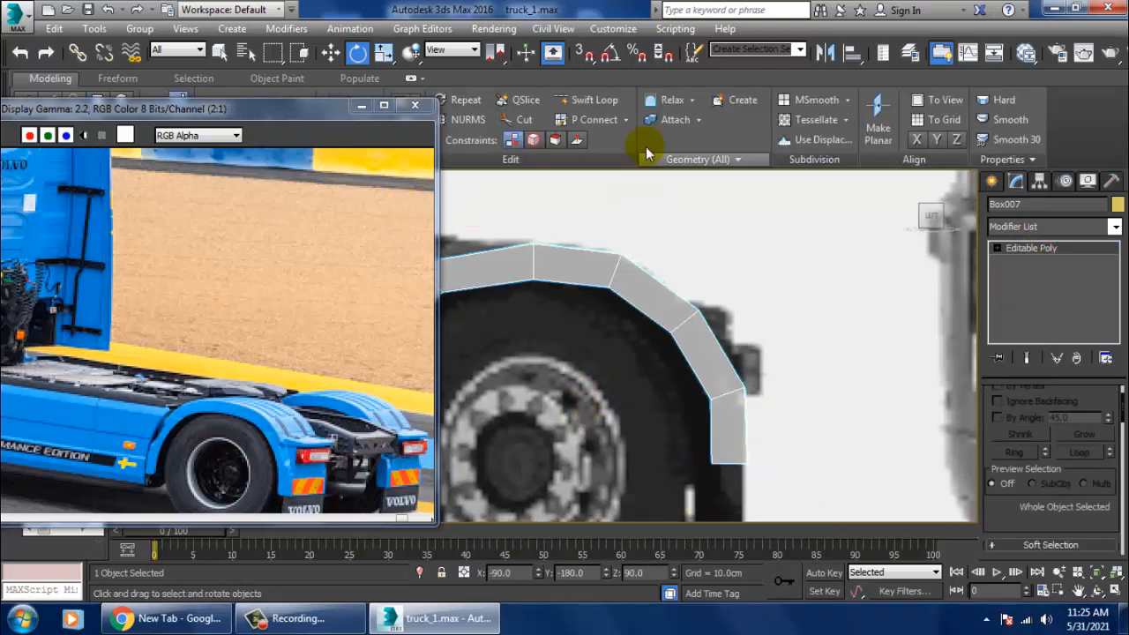
left_click(592, 102)
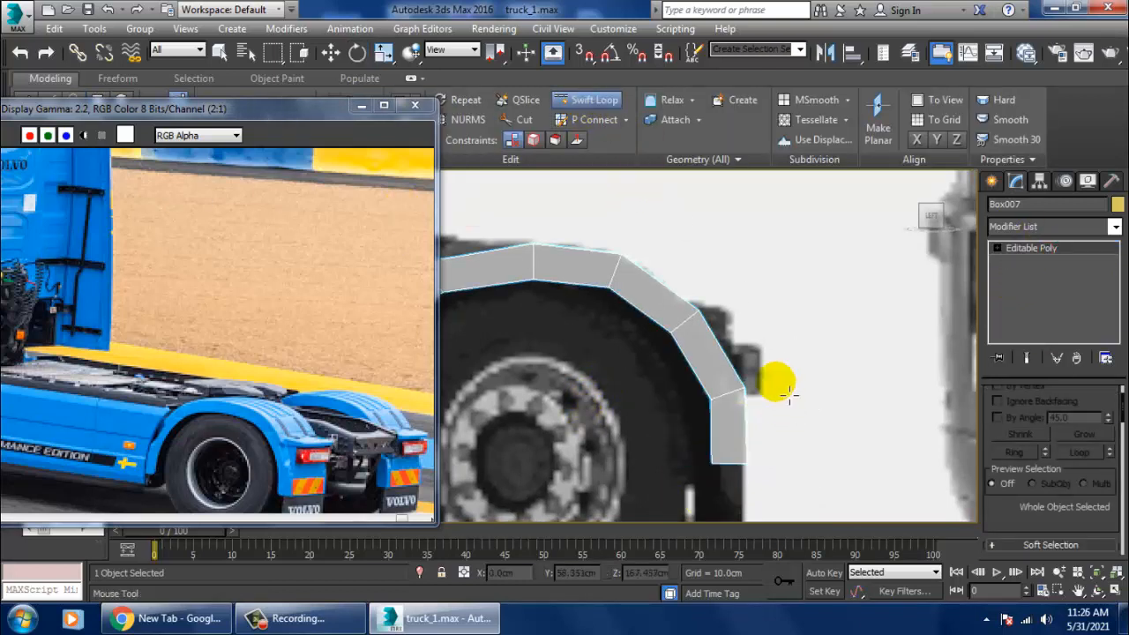
left_click(737, 389)
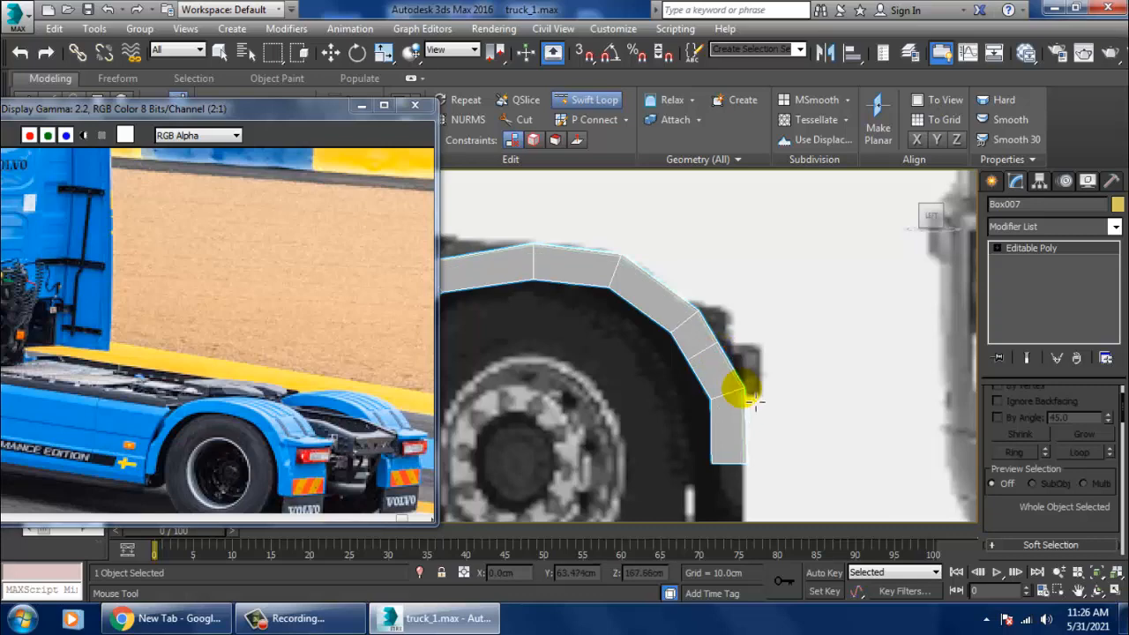
middle_click_drag(757, 379, 736, 381)
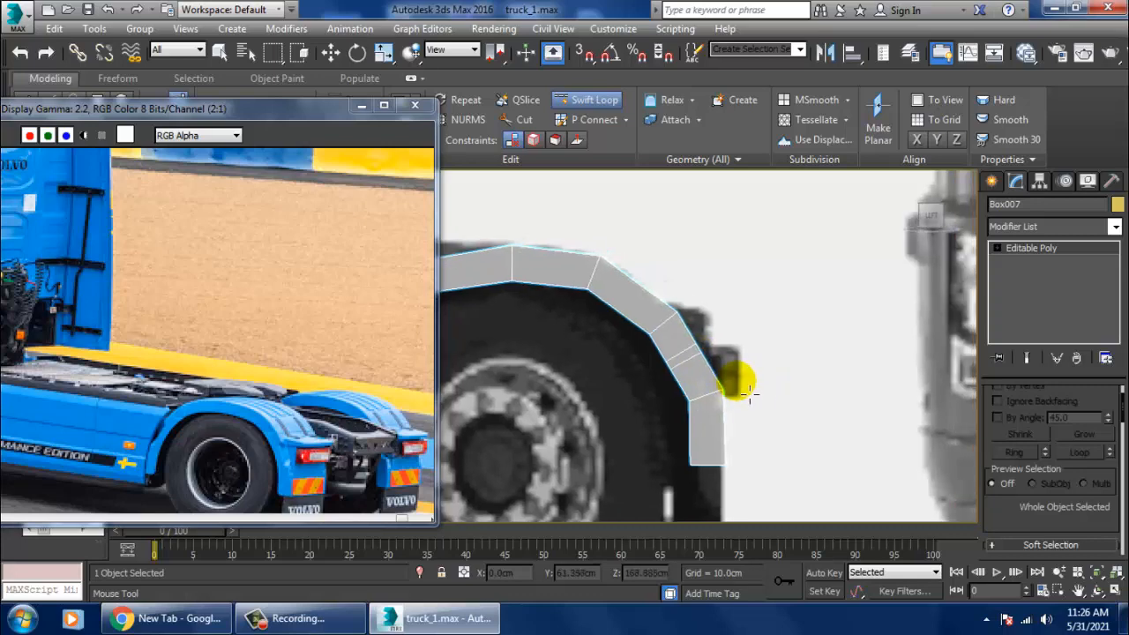
key("w")
Step: Select the narrow outer polygon between the two new edge loops on the fender's rear and extrude it 10 cm
key("alt+w")
left_click(693, 439)
key("alt+w")
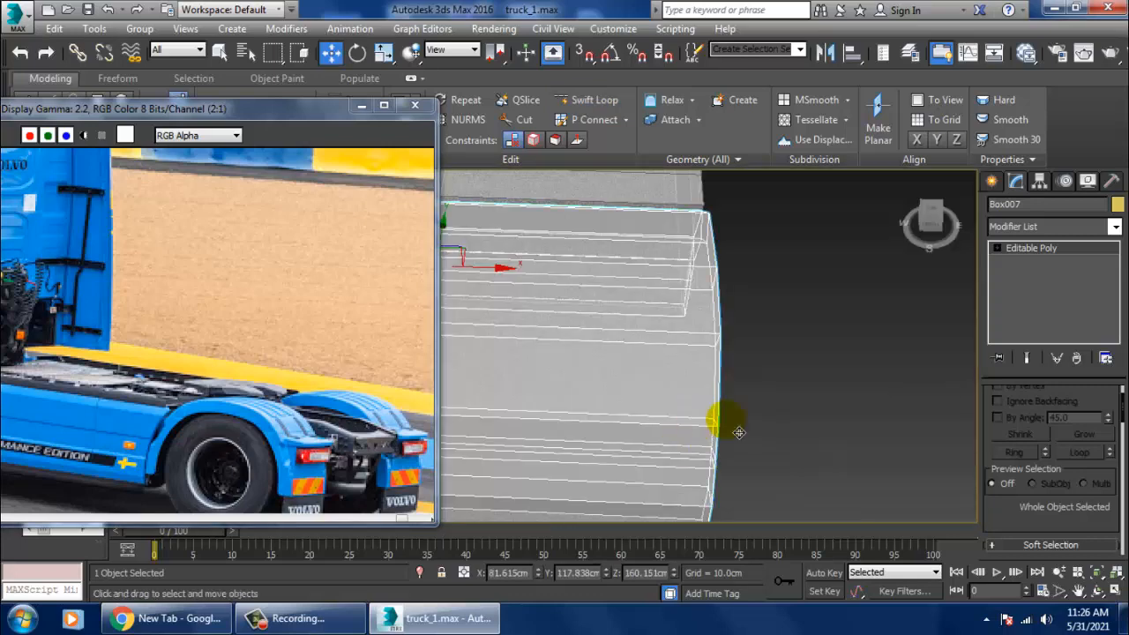
mouse_move(739, 432)
middle_mouse_down("alt")
mouse_move(685, 396)
mouse_move(626, 327)
mouse_move(682, 364)
mouse_move(614, 386)
mouse_move(661, 425)
mouse_move(735, 396)
mouse_move(721, 382)
middle_mouse_up("alt")
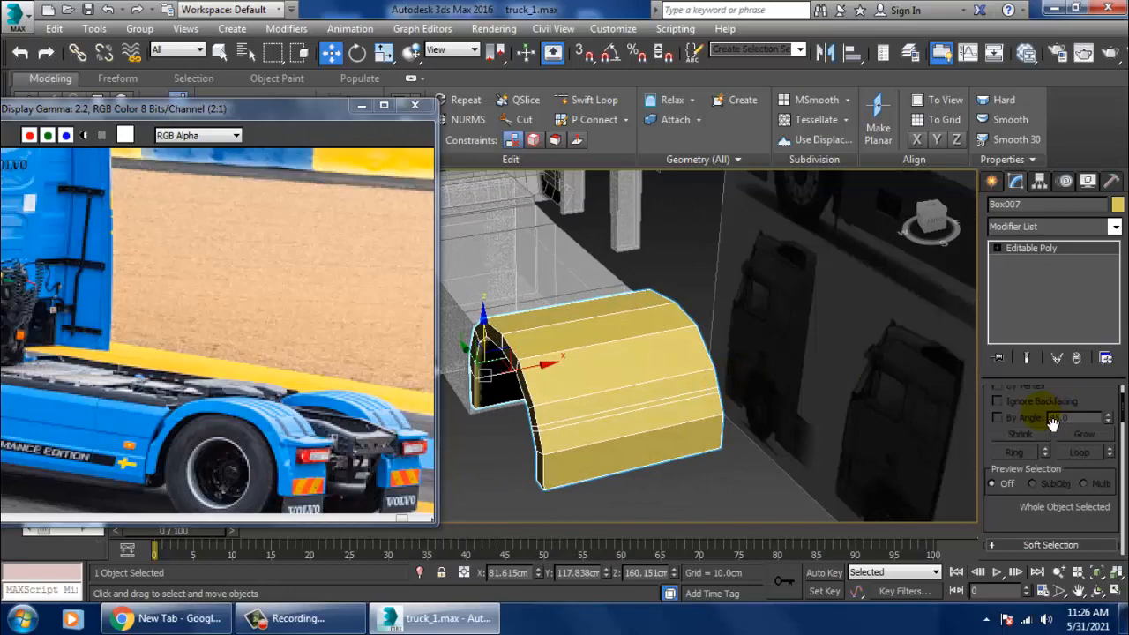
key("4")
left_click(620, 435)
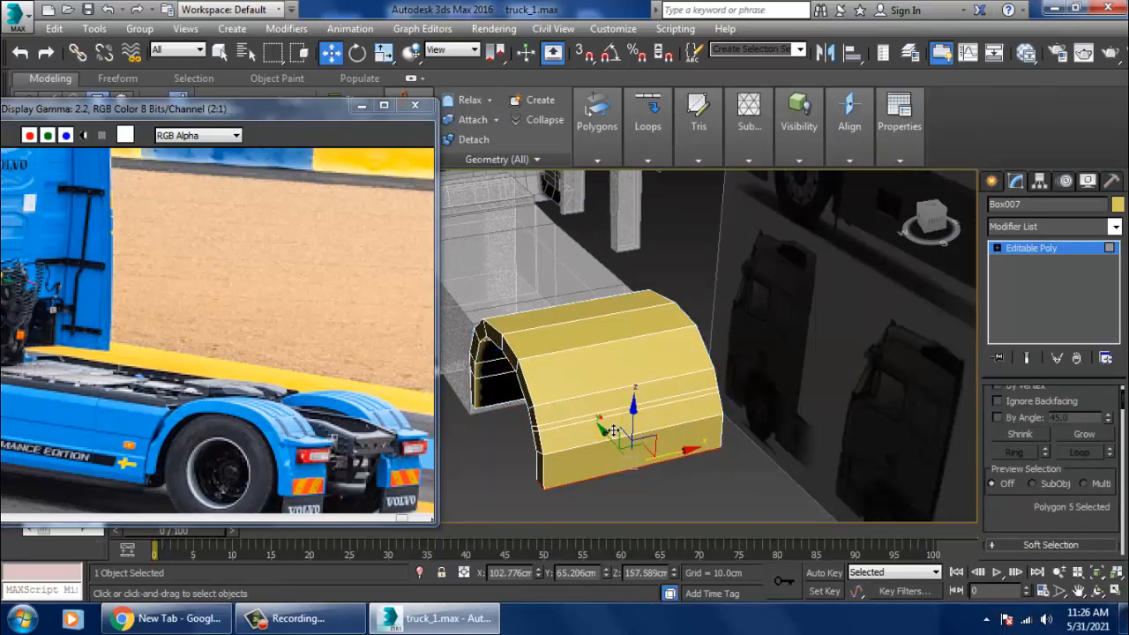
key("ctrl+a")
middle_click_drag(613, 431, 672, 390, "alt")
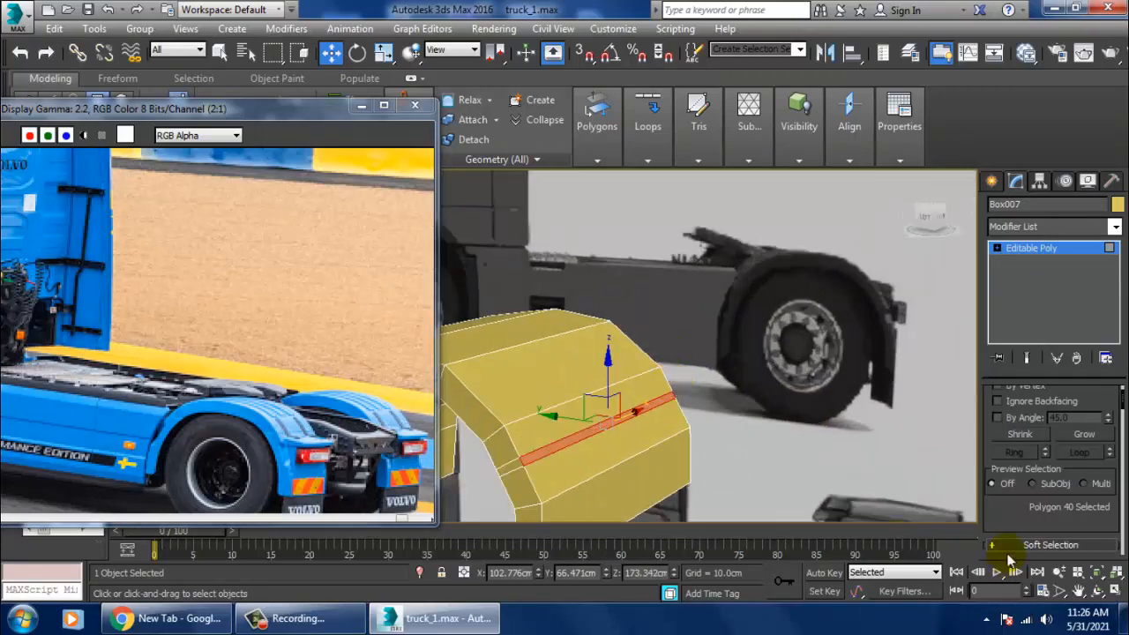
scroll(1015, 538, "down", 3)
left_click(1042, 498)
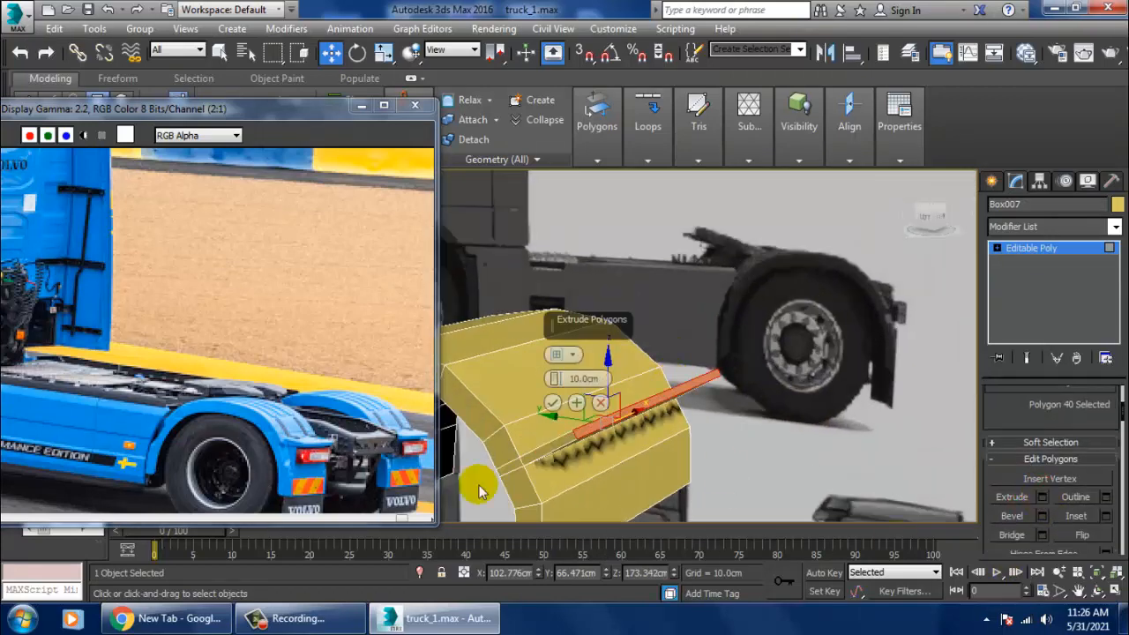
left_click(553, 404)
Step: Lower the extruded strip's end polygon in the side view, then rotate and flatten it upright so the ledge projects horizontally rearward
key("alt+w")
key("alt+w")
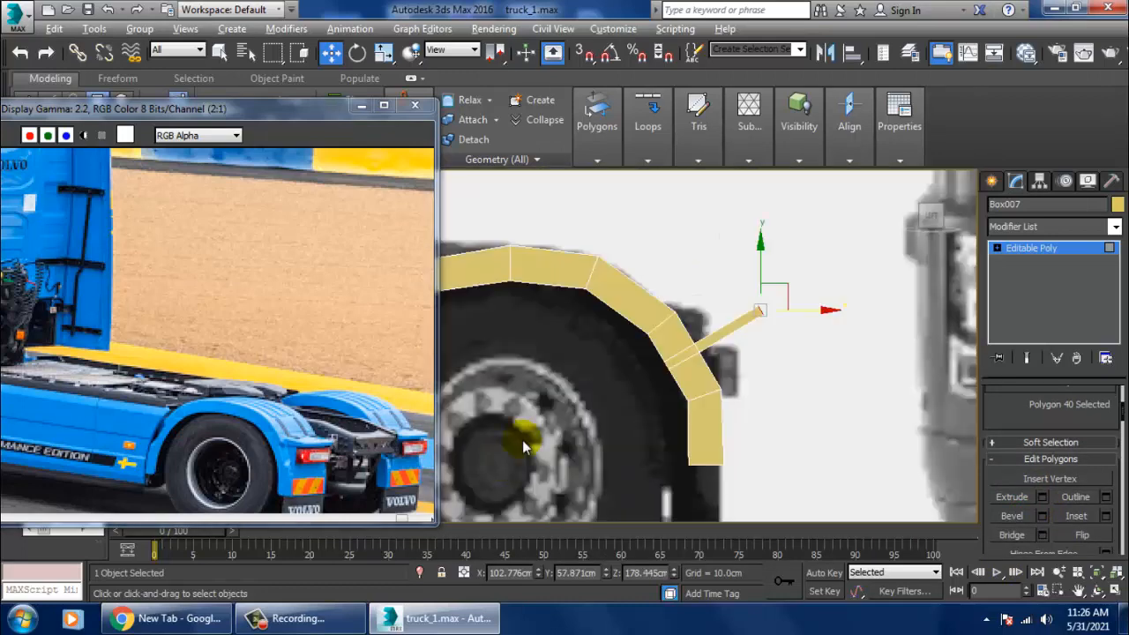
scroll(524, 429, "up", 3)
middle_click_drag(524, 429, 776, 305)
scroll(672, 391, "down", 5)
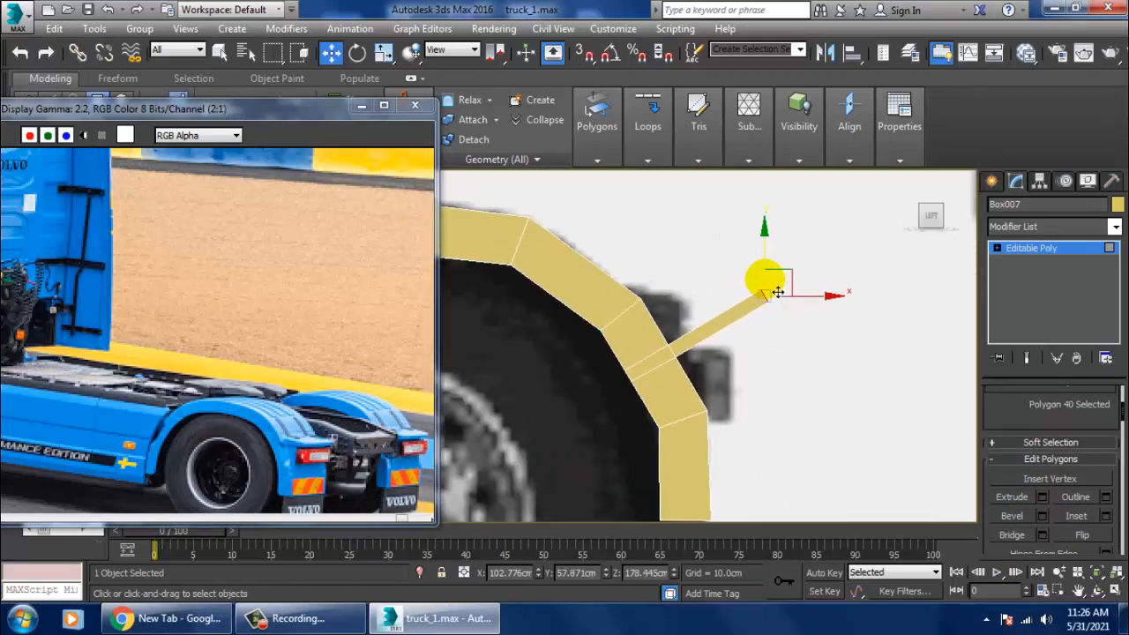
left_click_drag(780, 272, 788, 321)
key("e")
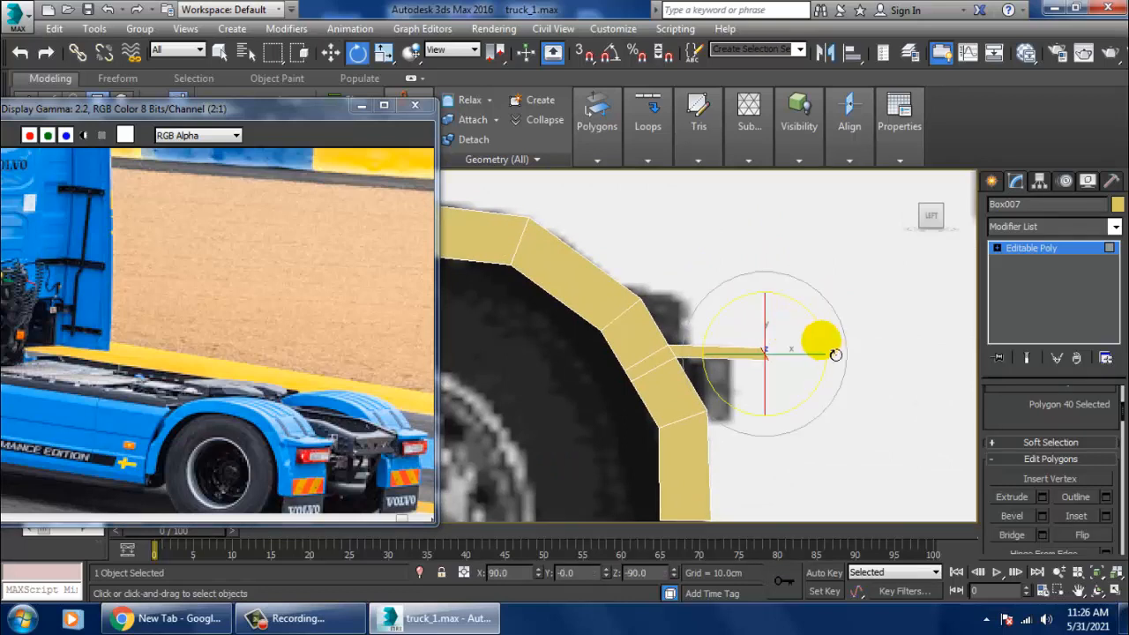
left_click_drag(831, 350, 636, 385)
key("r")
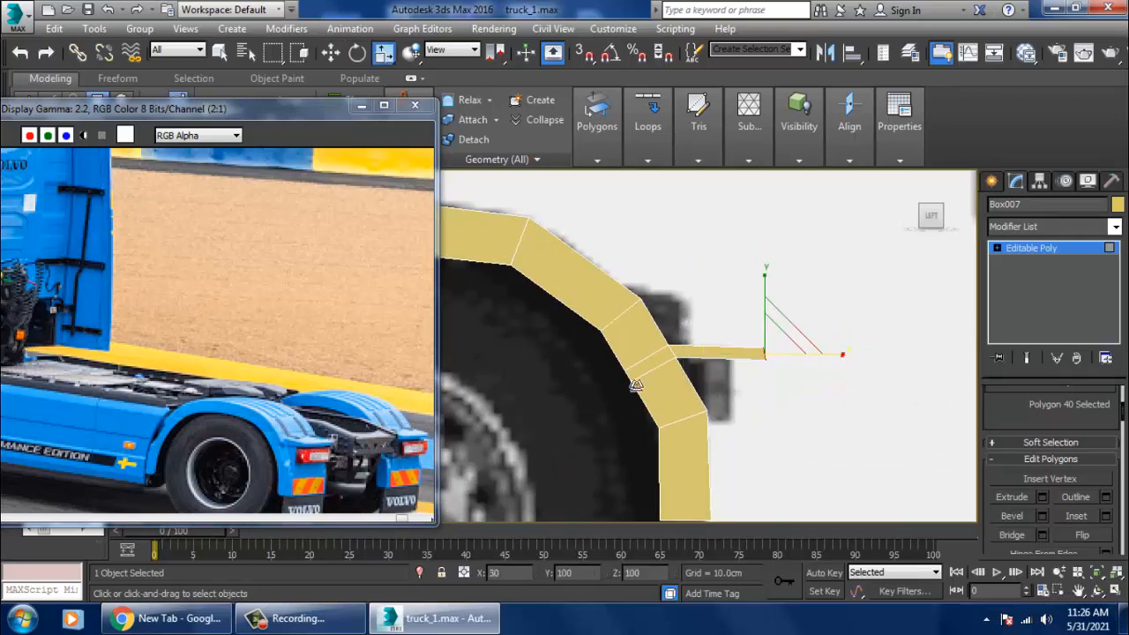
key("w")
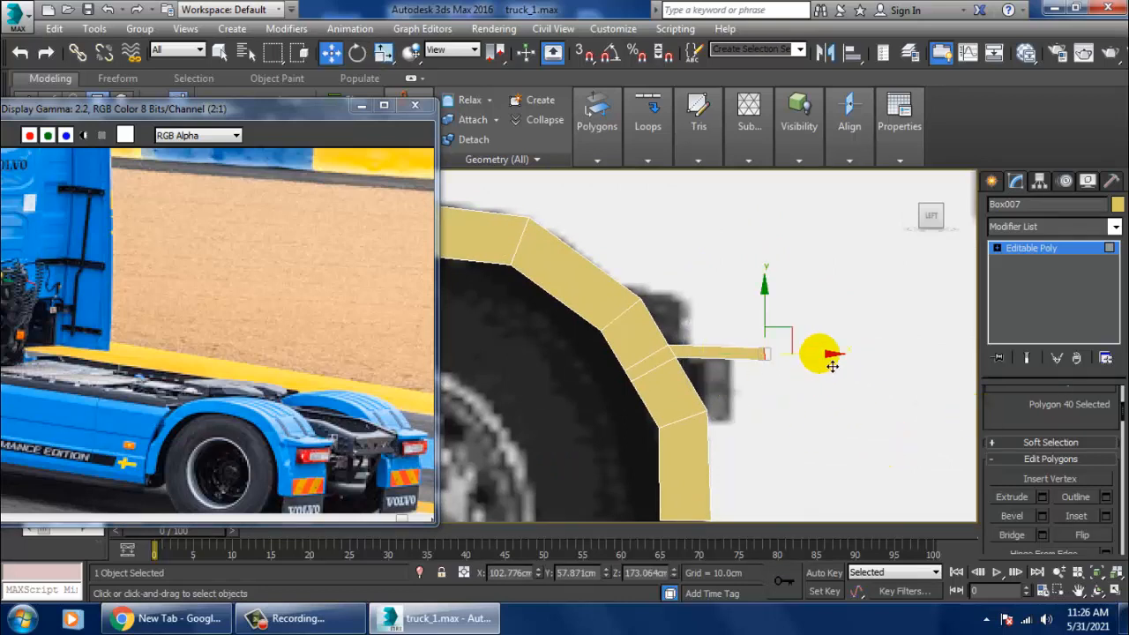
Step: Scale the ledge's end polygon narrower across the truck's width and move it about 1 cm rearward along Y
key("alt+w")
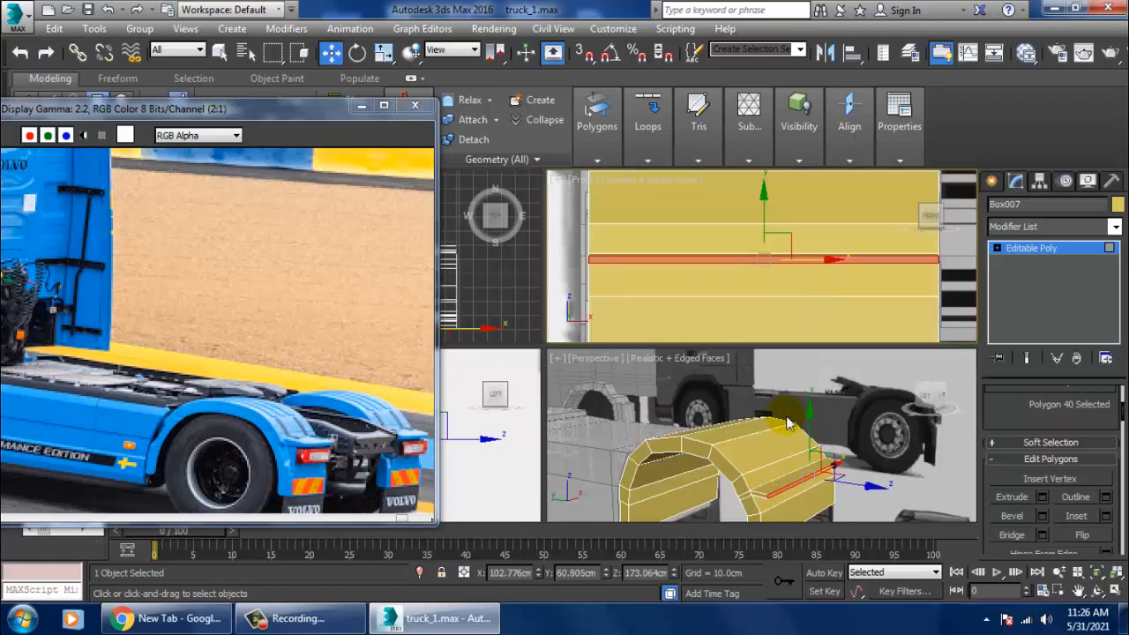
scroll(788, 424, "up", 6)
key("alt+w")
key("r")
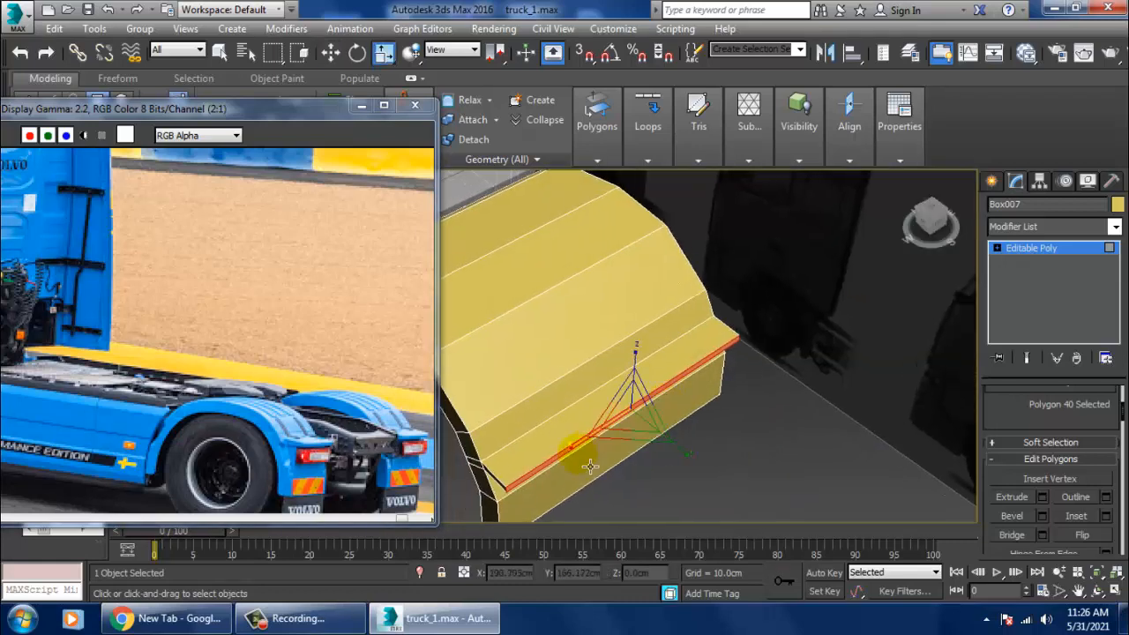
left_click_drag(580, 465, 608, 456)
middle_click_drag(608, 456, 836, 328, "alt")
key("w")
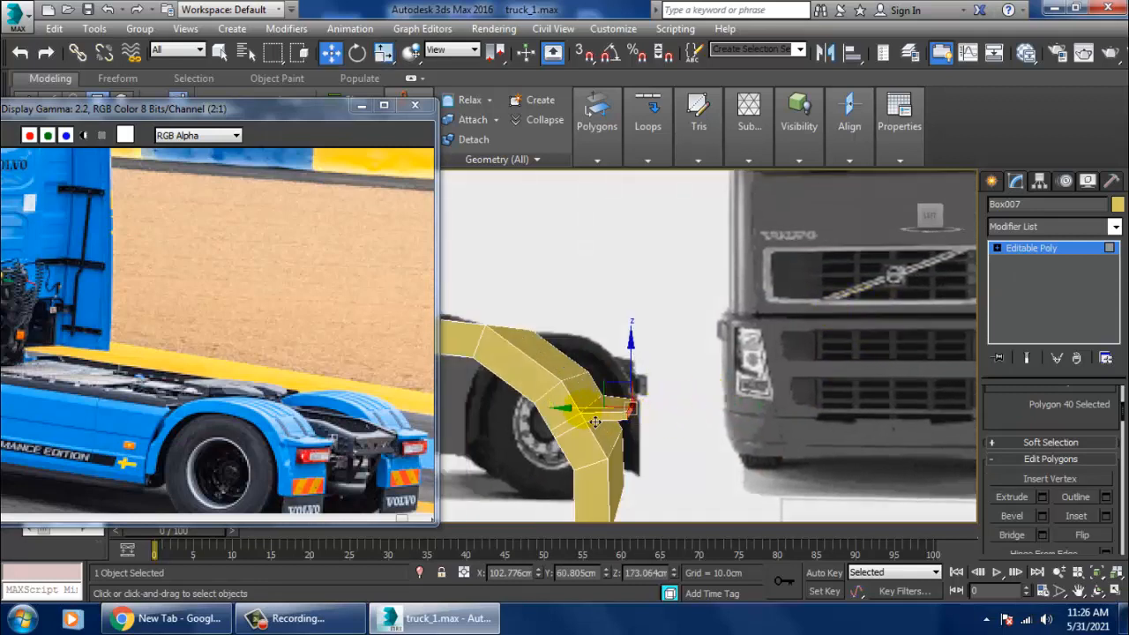
left_click_drag(599, 422, 642, 429)
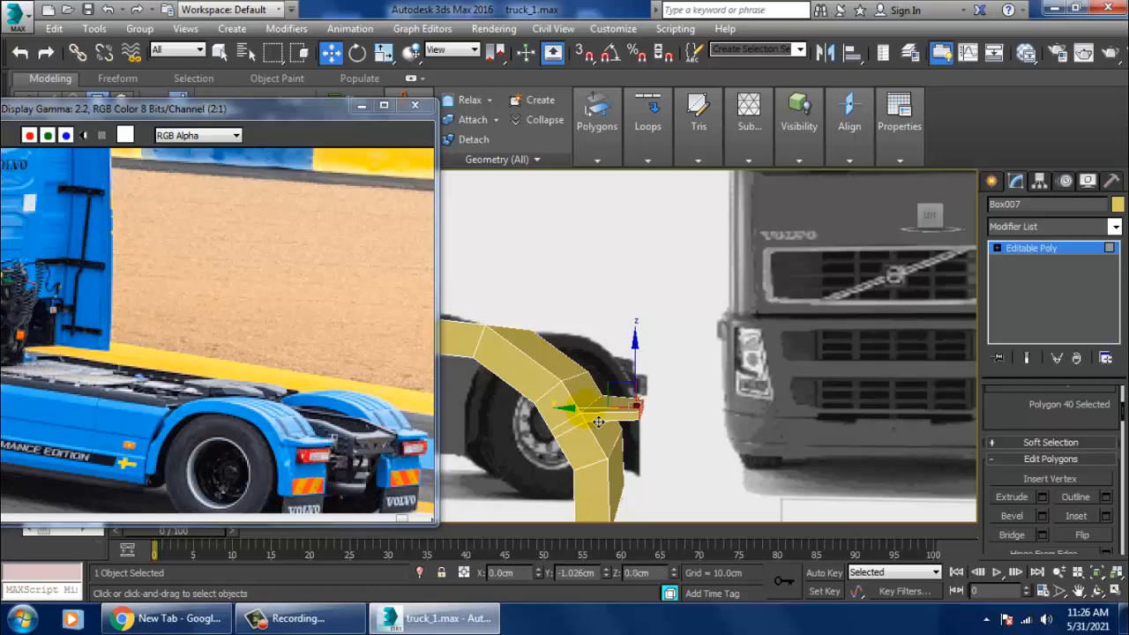
Step: Create an AutoGrid box on the fender's rear face below the ledge, about 38 cm wide and 8 cm tall, projecting rearward
middle_click_drag(599, 422, 718, 353, "alt")
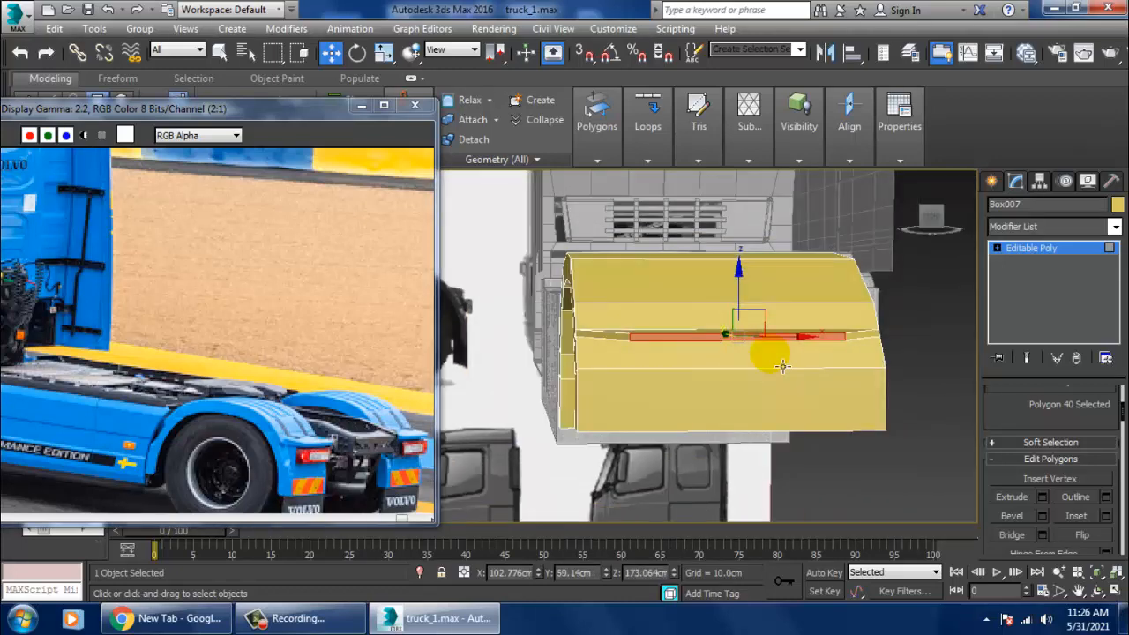
left_click(992, 181)
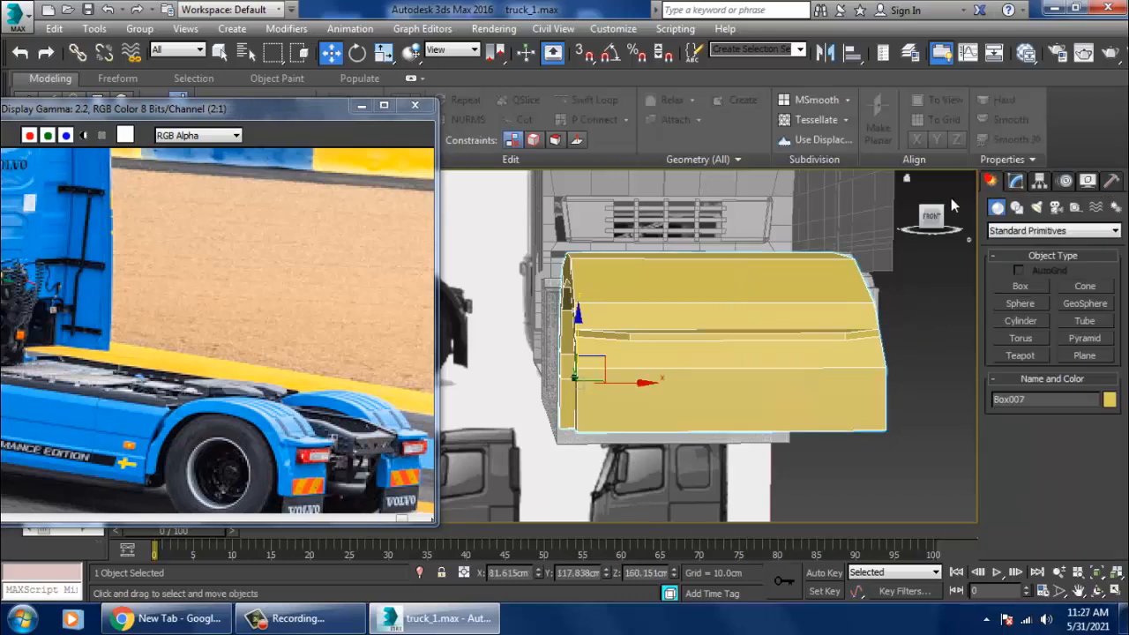
left_click(1021, 287)
mouse_move(643, 360)
middle_mouse_down("alt")
mouse_move(650, 373)
mouse_move(660, 351)
mouse_move(653, 371)
middle_mouse_up("alt")
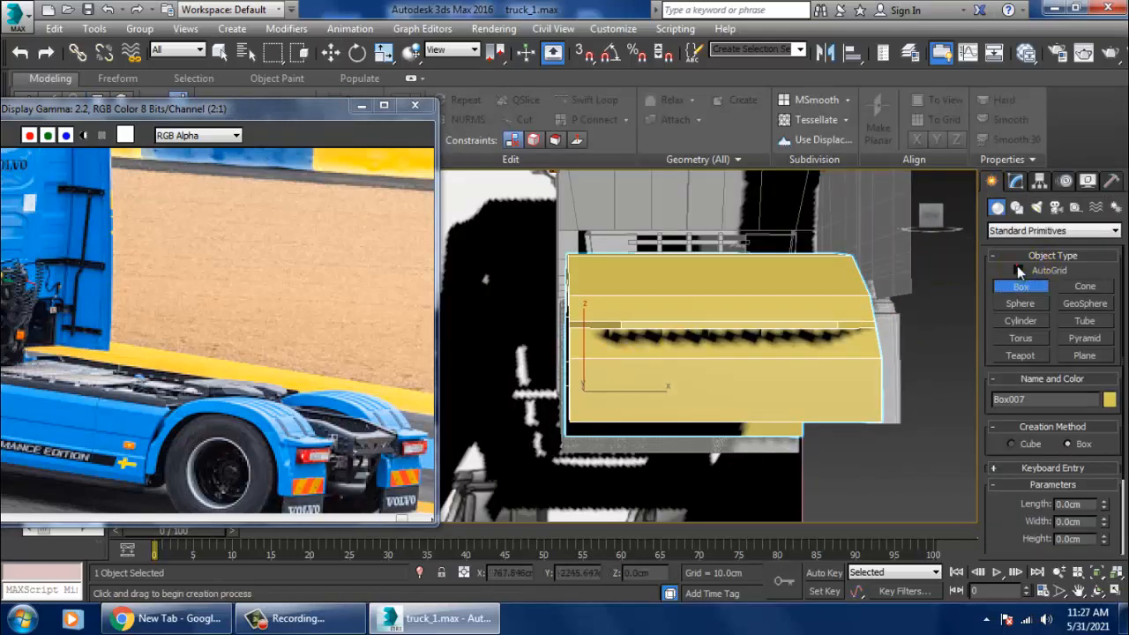
left_click_drag(612, 363, 863, 427)
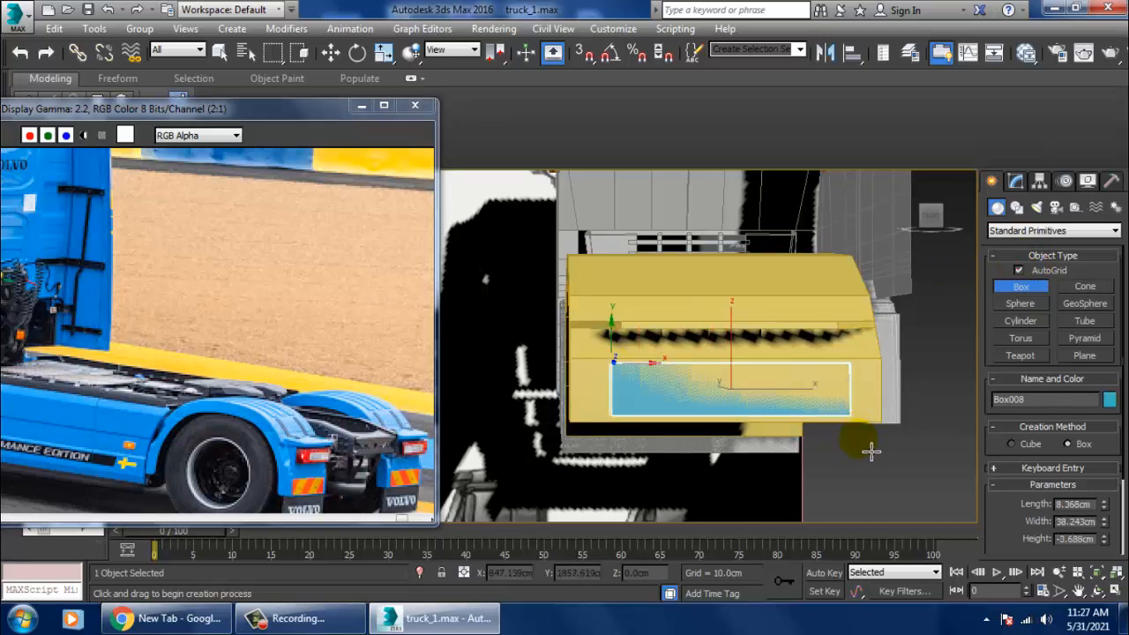
left_click(769, 352)
Step: Scale the new box along Y to make it shallower, keeping it against the fender's rear face
middle_click_drag(769, 352, 839, 386, "alt")
key("r")
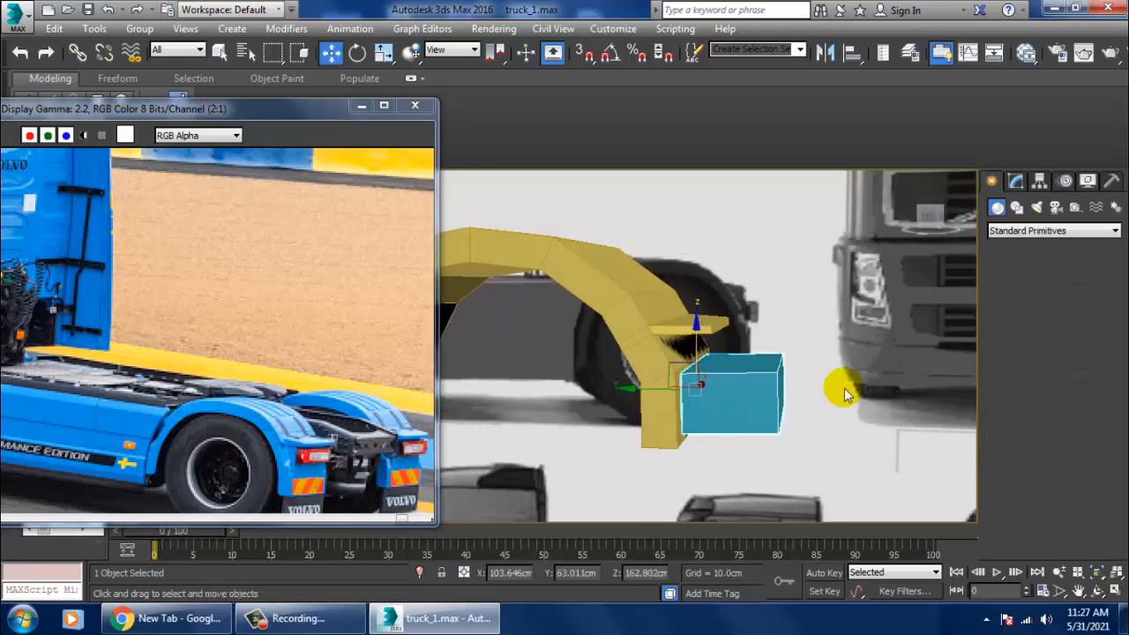
left_click_drag(777, 406, 712, 411)
key("w")
middle_click_drag(797, 424, 713, 443, "alt")
scroll(743, 426, "up", 2)
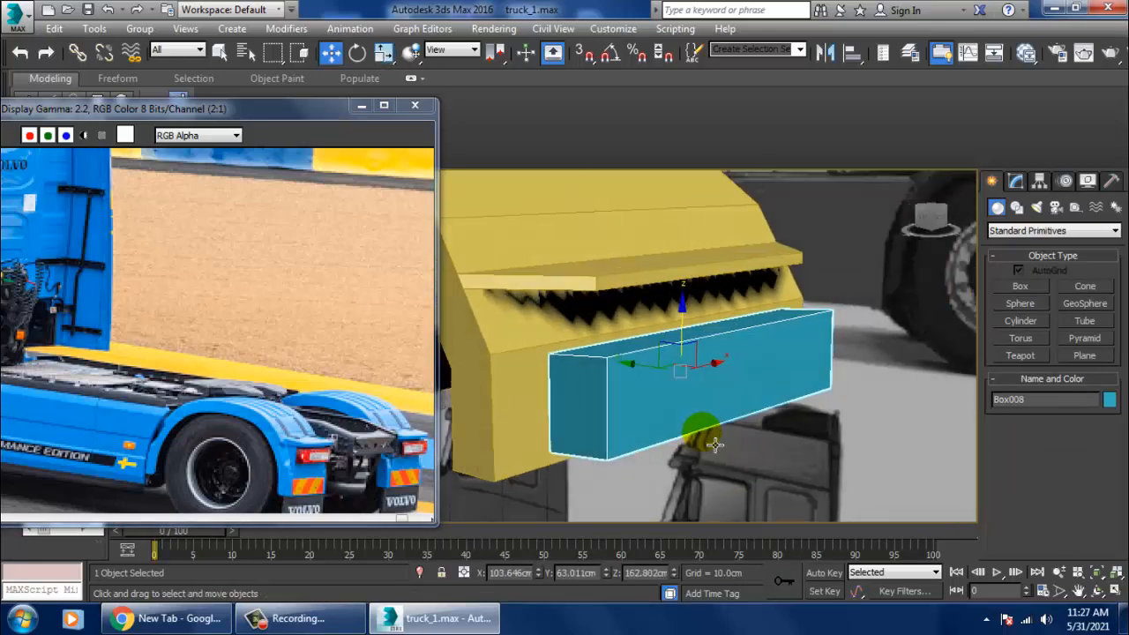
Step: Convert the box below the ledge to an Editable Poly
scroll(711, 441, "up", 3)
right_click(606, 337)
mouse_move(750, 502)
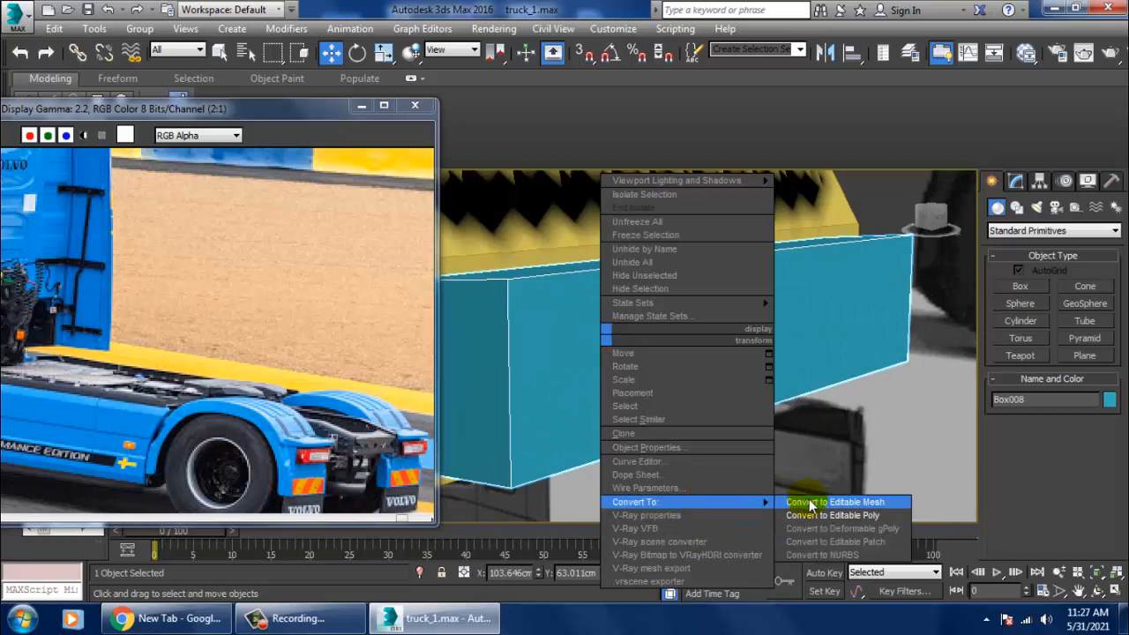
left_click(819, 515)
Step: Chamfer the four border edges of the box's rear face by 1.95 cm with 4 segments
key("2")
left_click(590, 273)
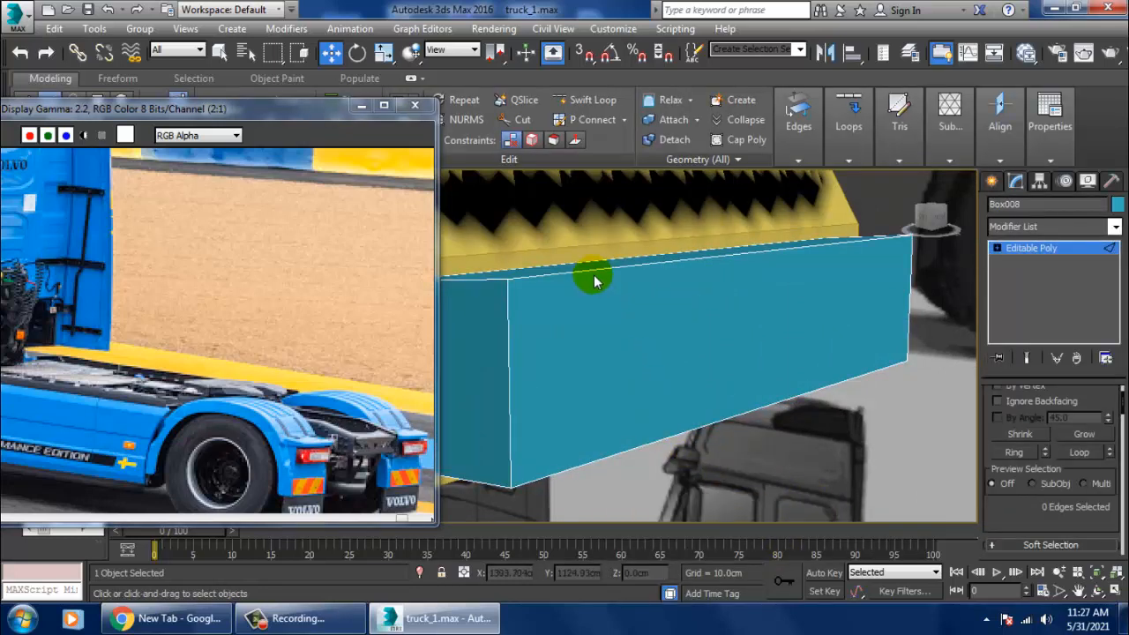
left_click(518, 392, "ctrl")
left_click(581, 465, "ctrl")
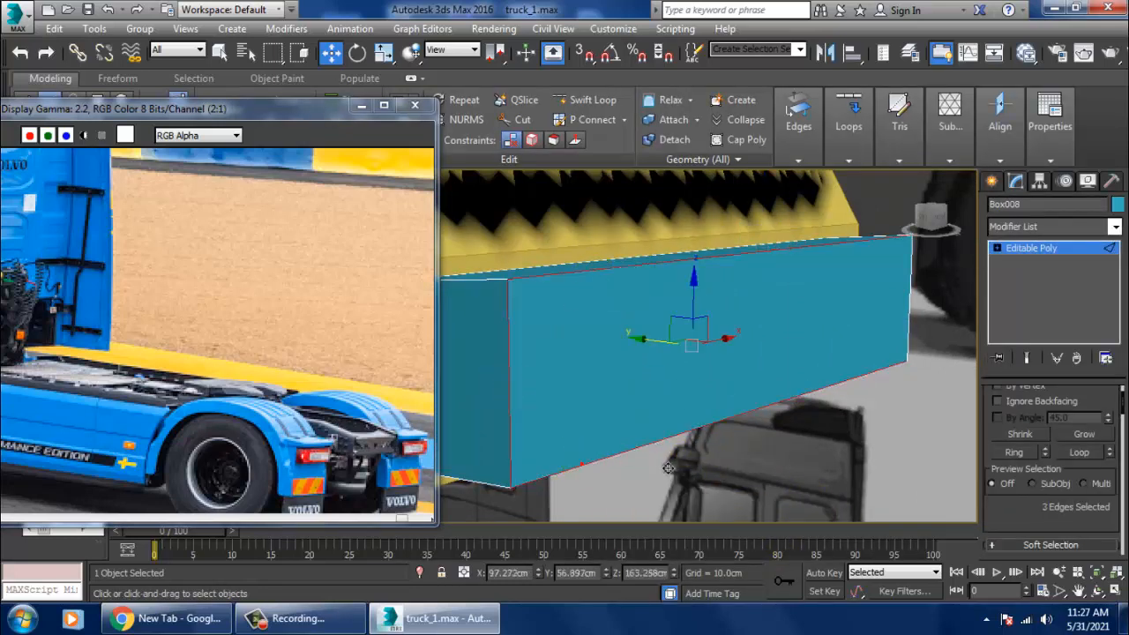
left_click(909, 307, "ctrl")
left_click_drag(1017, 505, 1032, 362)
left_click(1043, 478)
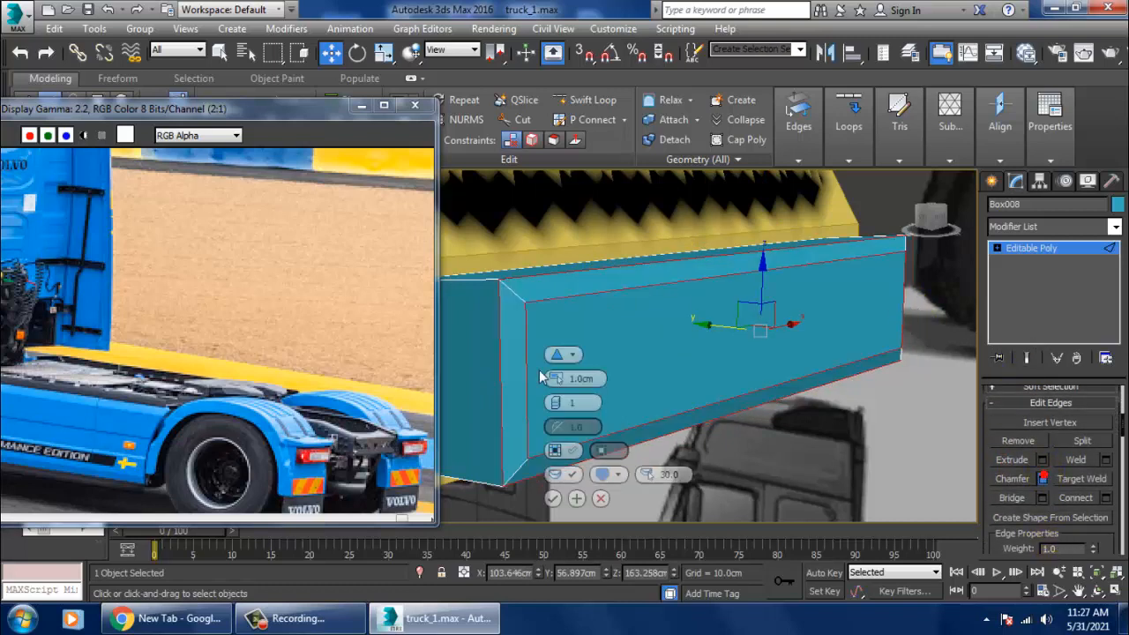
mouse_move(555, 388)
left_mouse_down()
mouse_move(558, 376)
mouse_move(560, 399)
left_mouse_up()
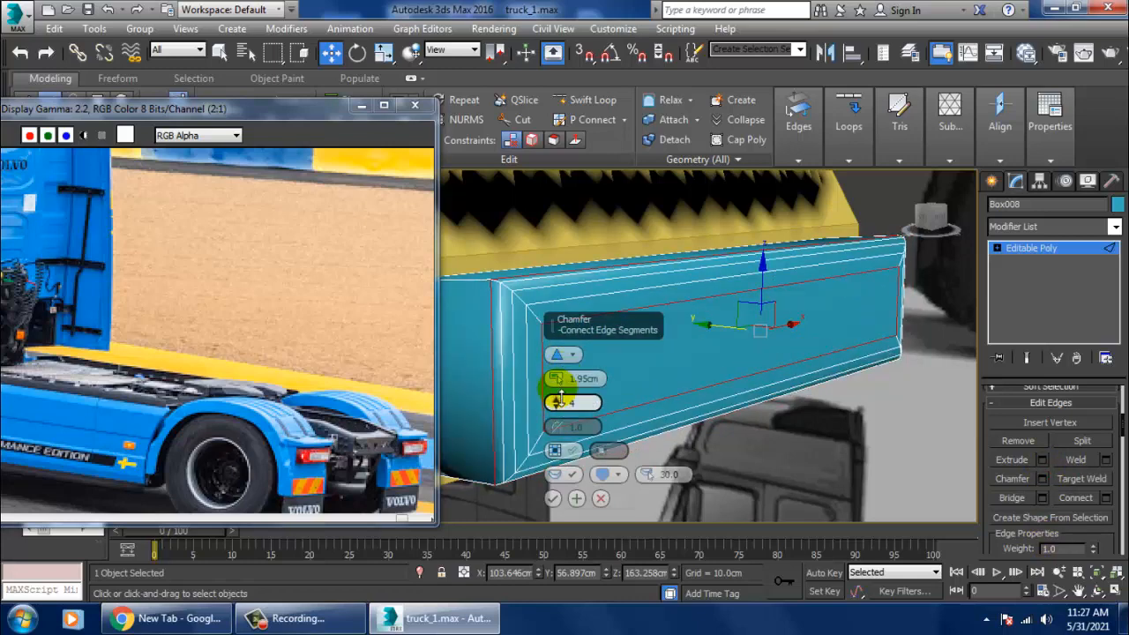
left_click(553, 498)
Step: Scale the vertices of the box's chamfered rear end smaller and move them slightly toward the fender along Y to taper the box
middle_click_drag(710, 396, 771, 300, "alt")
key("1")
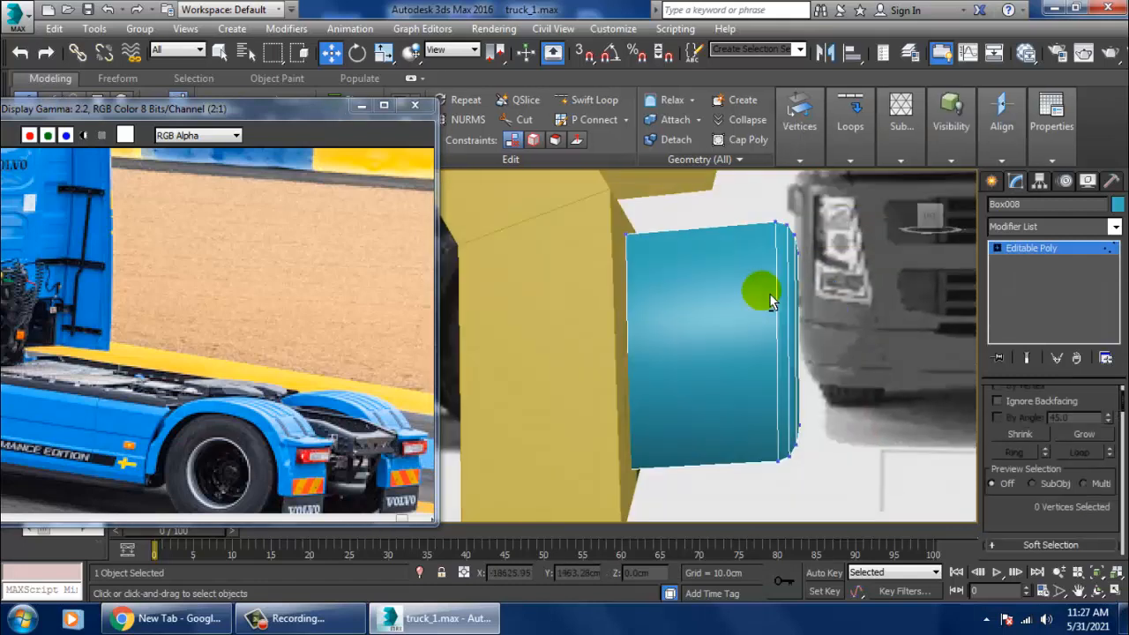
left_click_drag(1007, 622, 1006, 622)
key("w")
mouse_move(780, 340)
left_mouse_down()
mouse_move(756, 322)
mouse_move(764, 312)
mouse_move(783, 330)
left_mouse_up()
key("w")
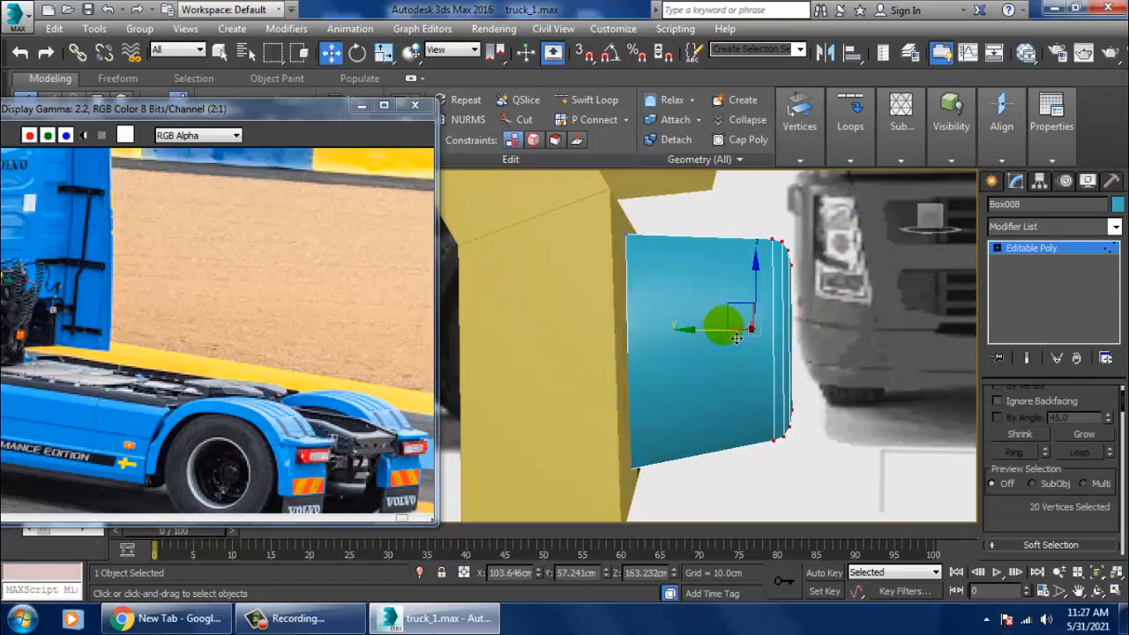
left_click_drag(718, 345, 702, 344)
middle_click_drag(863, 347, 761, 364, "alt")
scroll(719, 356, "down", 5)
left_click(1053, 248)
Step: Narrow the whole tapered box to about 95% along X and raise it about 1.7 cm along Z under the ledge
middle_click_drag(776, 322, 752, 364, "alt")
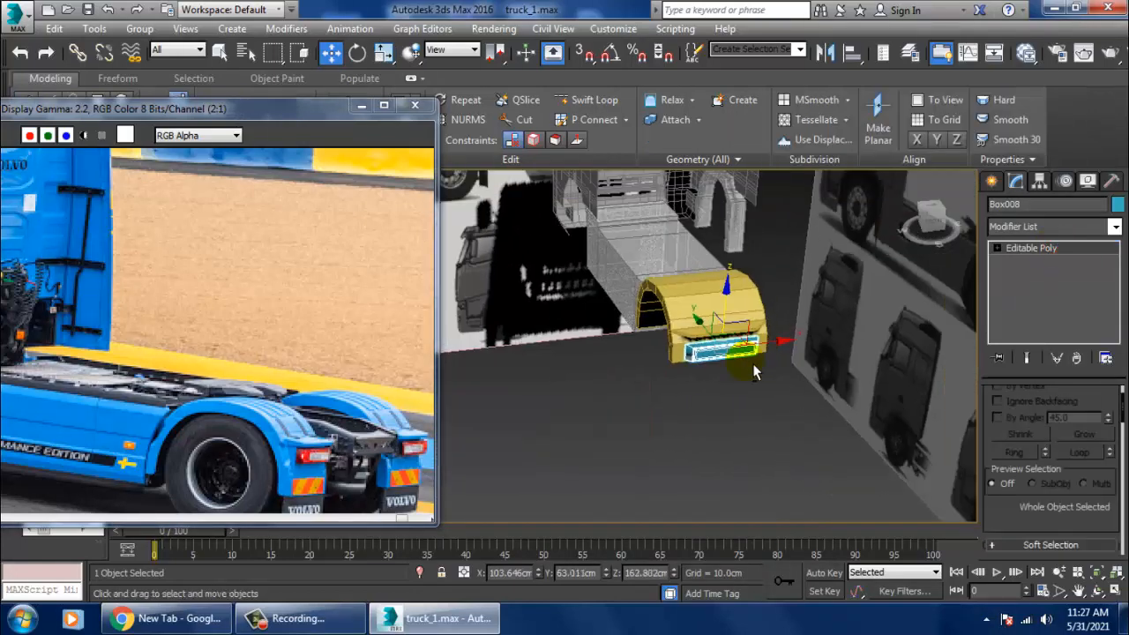
scroll(748, 364, "up", 4)
key("r")
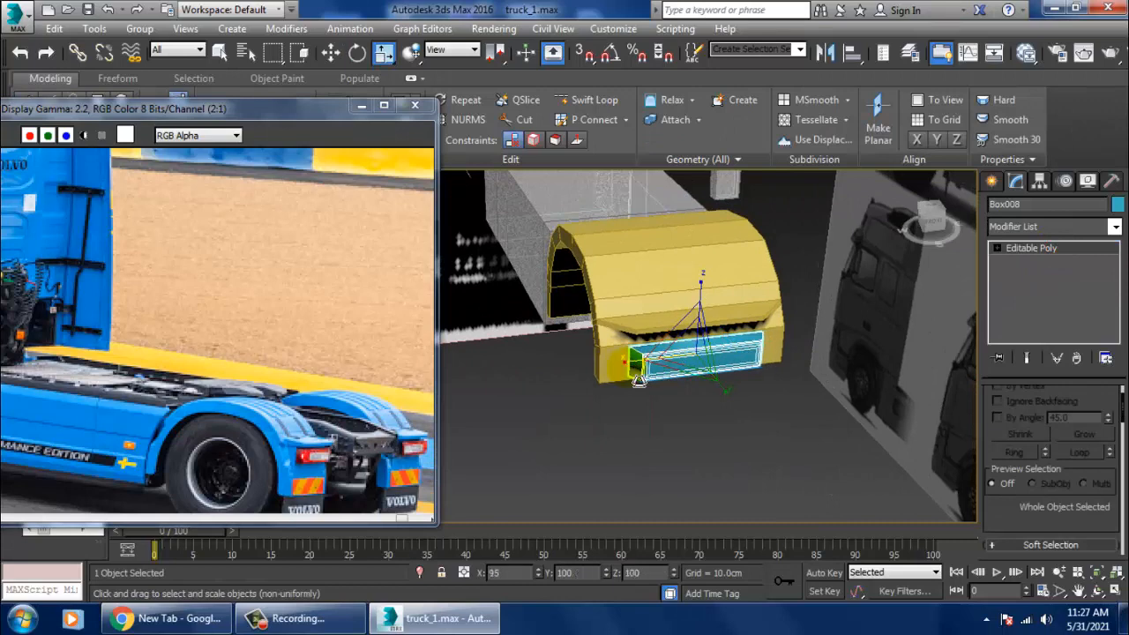
scroll(639, 380, "up", 5)
key("w")
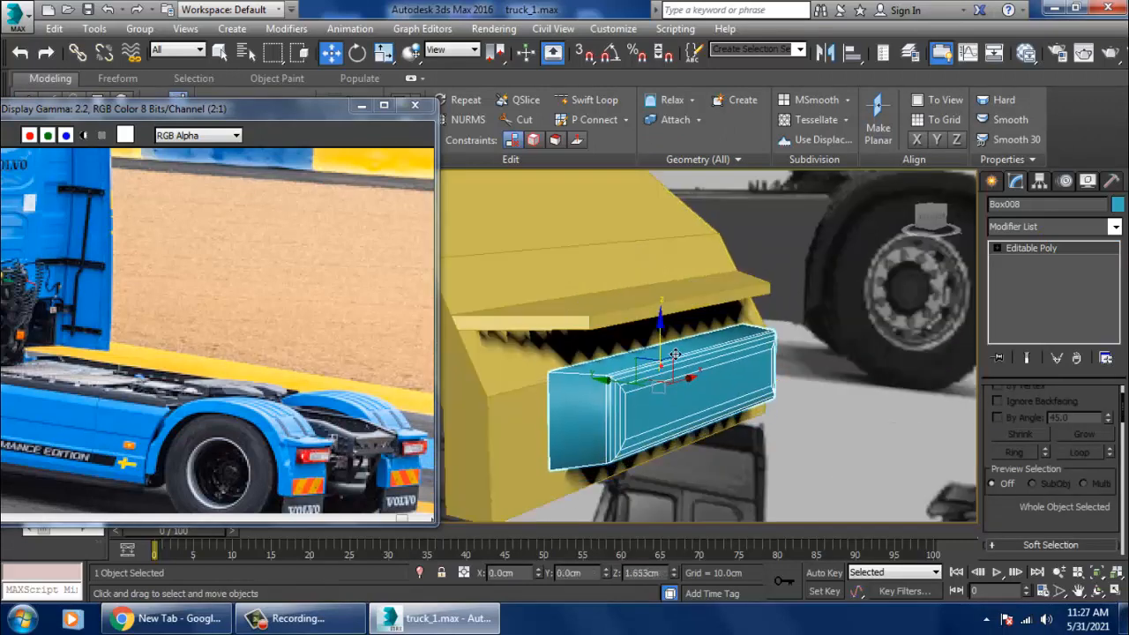
left_click_drag(675, 354, 607, 362)
Step: Compare the side panel and rear fender with the chassis and cab rear in the reference photo
middle_click_drag(607, 361, 815, 348, "alt")
scroll(603, 368, "down", 5)
scroll(662, 375, "up", 2)
scroll(743, 356, "up", 5)
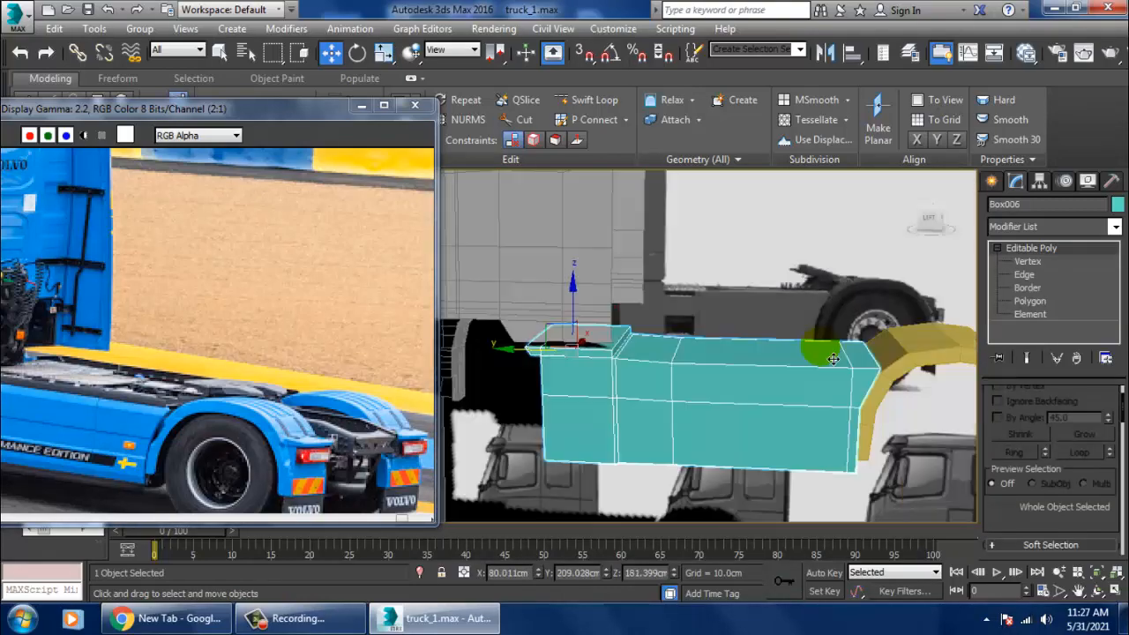
scroll(814, 348, "down", 4)
scroll(717, 380, "up", 4)
mouse_move(740, 367)
middle_mouse_down("alt")
mouse_move(749, 323)
mouse_move(731, 353)
mouse_move(755, 373)
middle_mouse_up("alt")
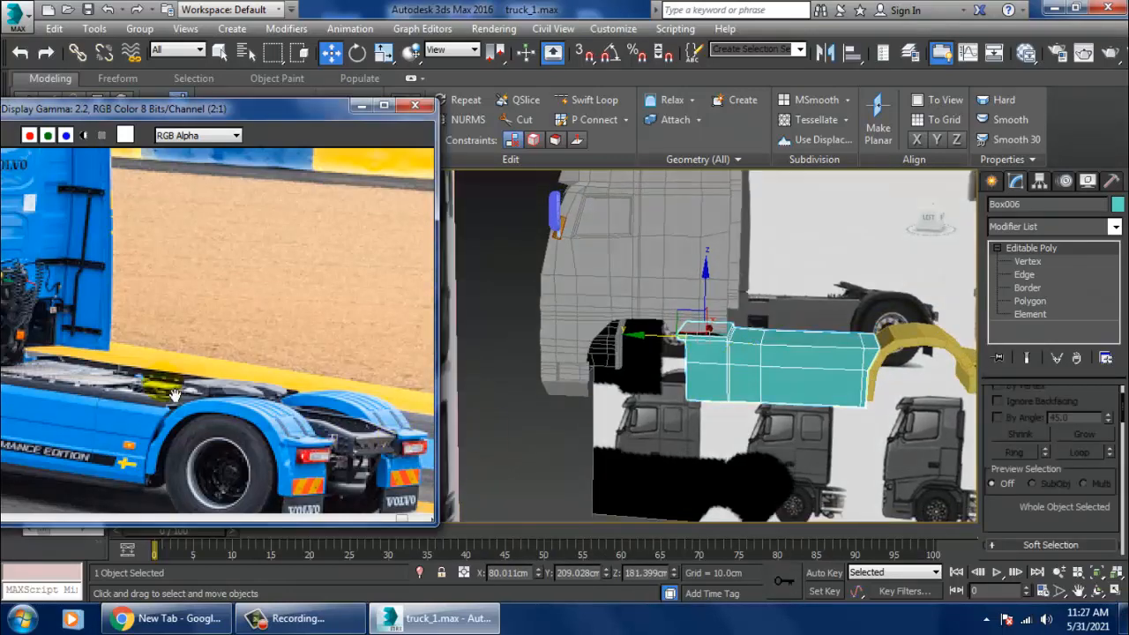
middle_click_drag(171, 387, 248, 382)
middle_click_drag(177, 349, 231, 411)
middle_click_drag(759, 370, 768, 340, "alt")
Step: Add edge loops with Swift Loop near the rear corners of the cab's door window at the Editable Poly level
left_click(651, 358)
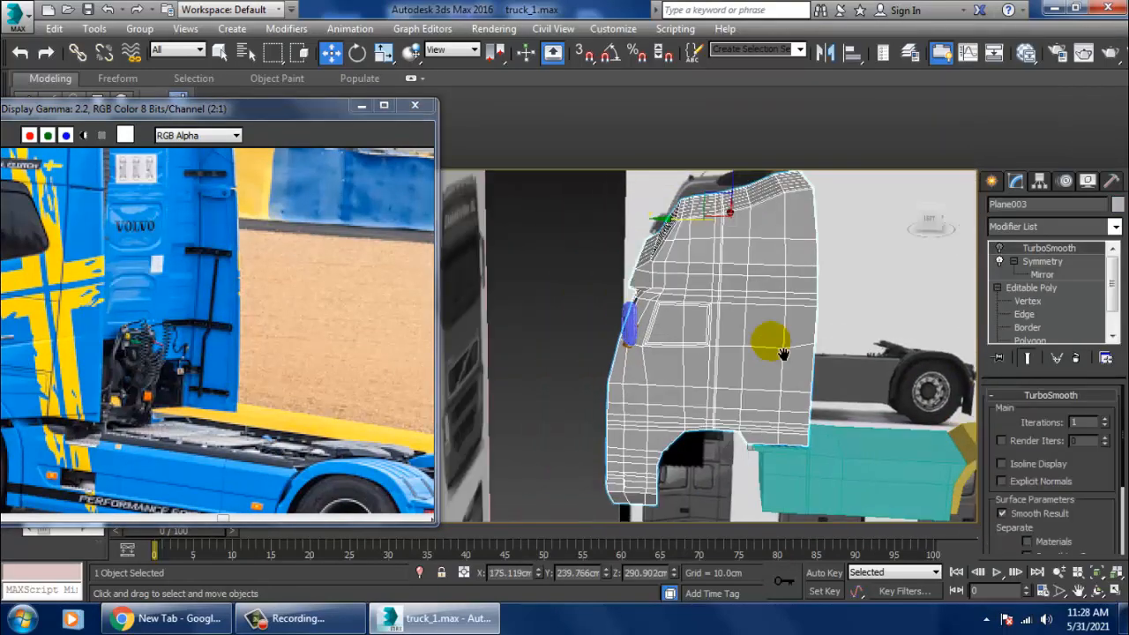
scroll(756, 347, "up", 3)
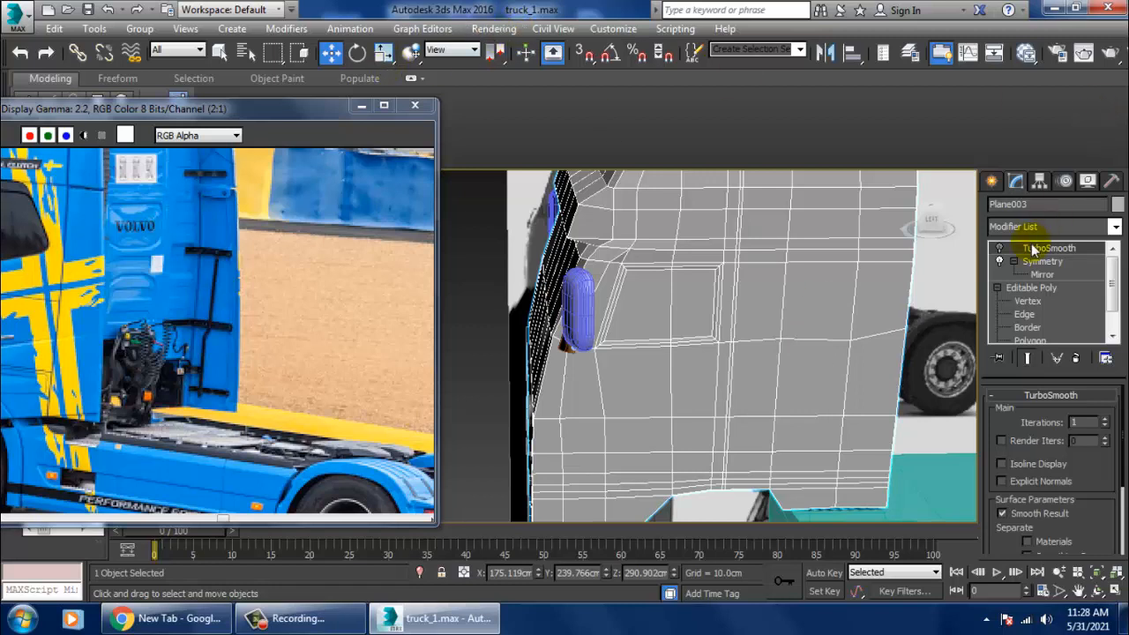
left_click(1032, 287)
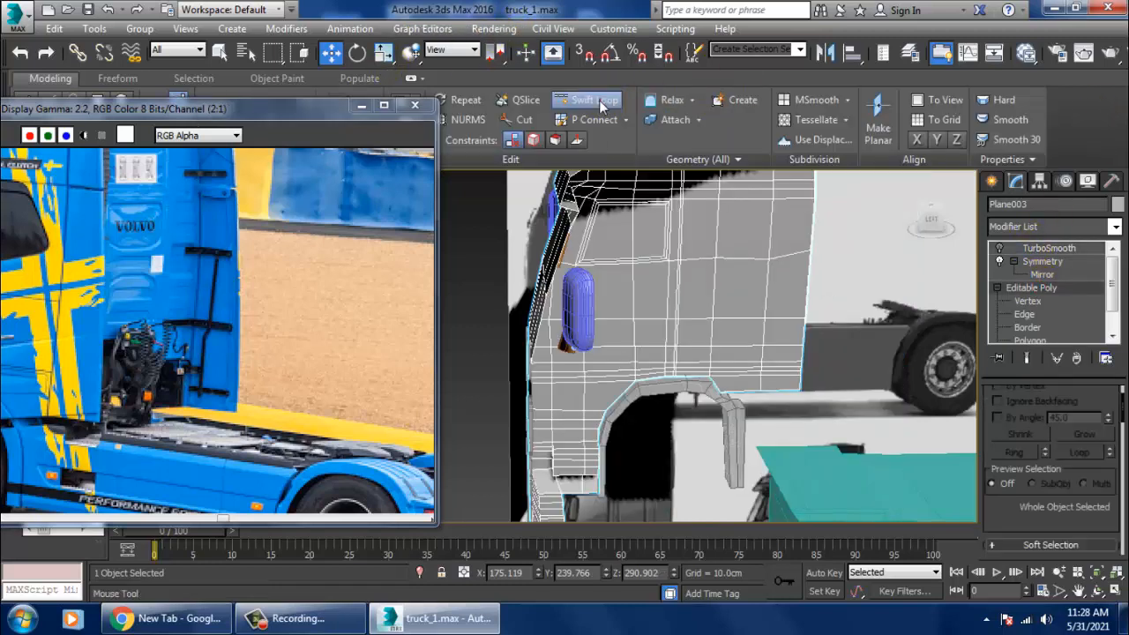
left_click(589, 100)
left_click(655, 262)
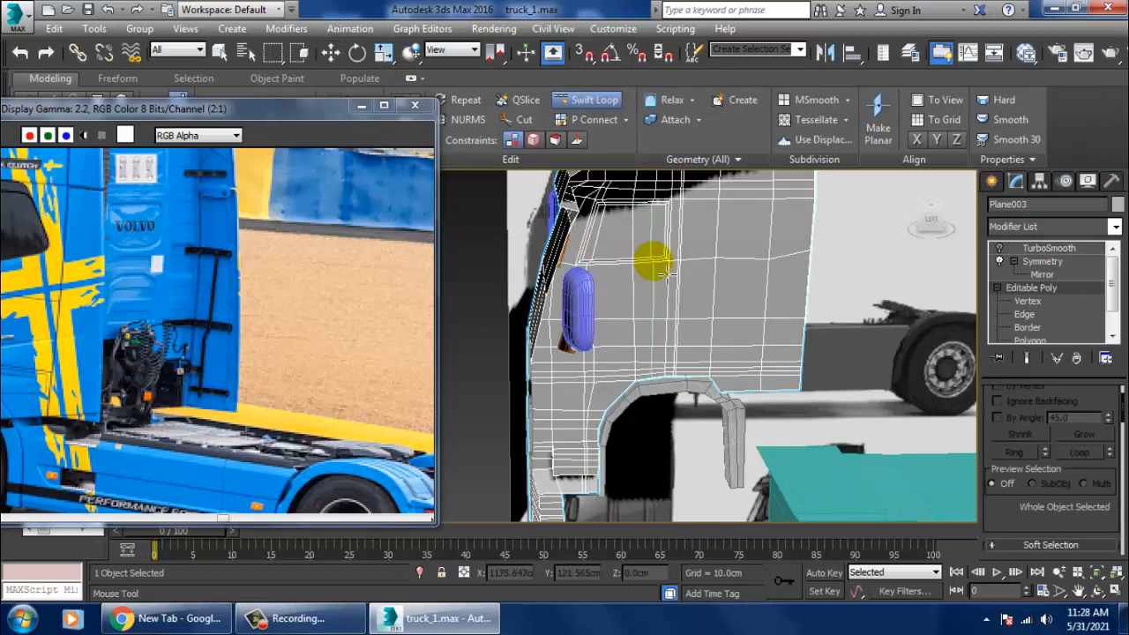
left_click(662, 217)
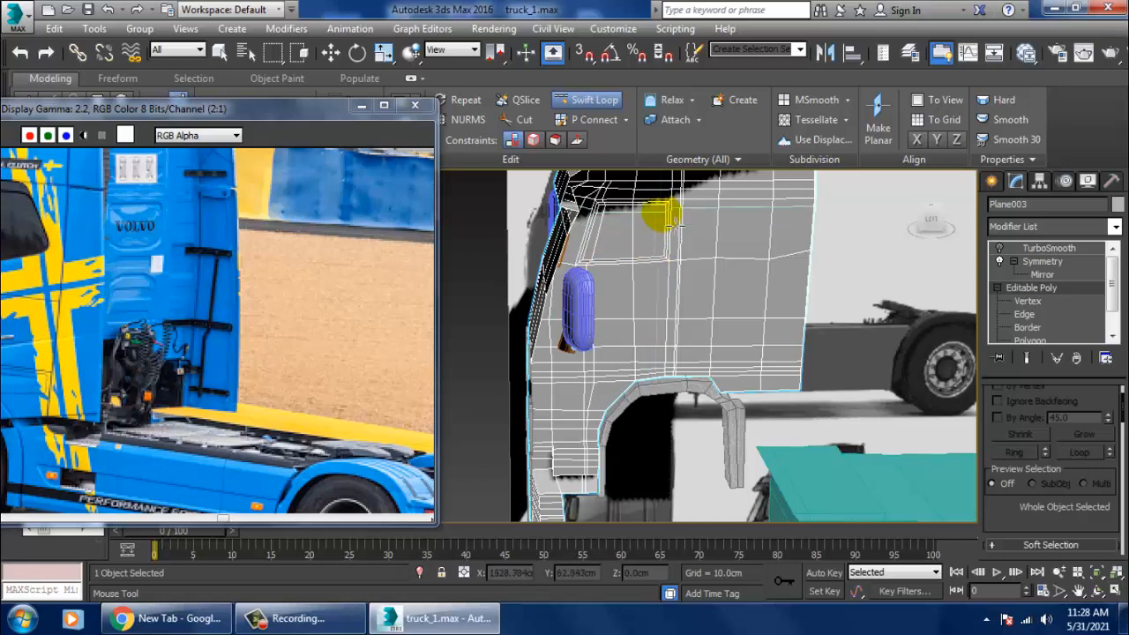
left_click(662, 245)
left_click(739, 232)
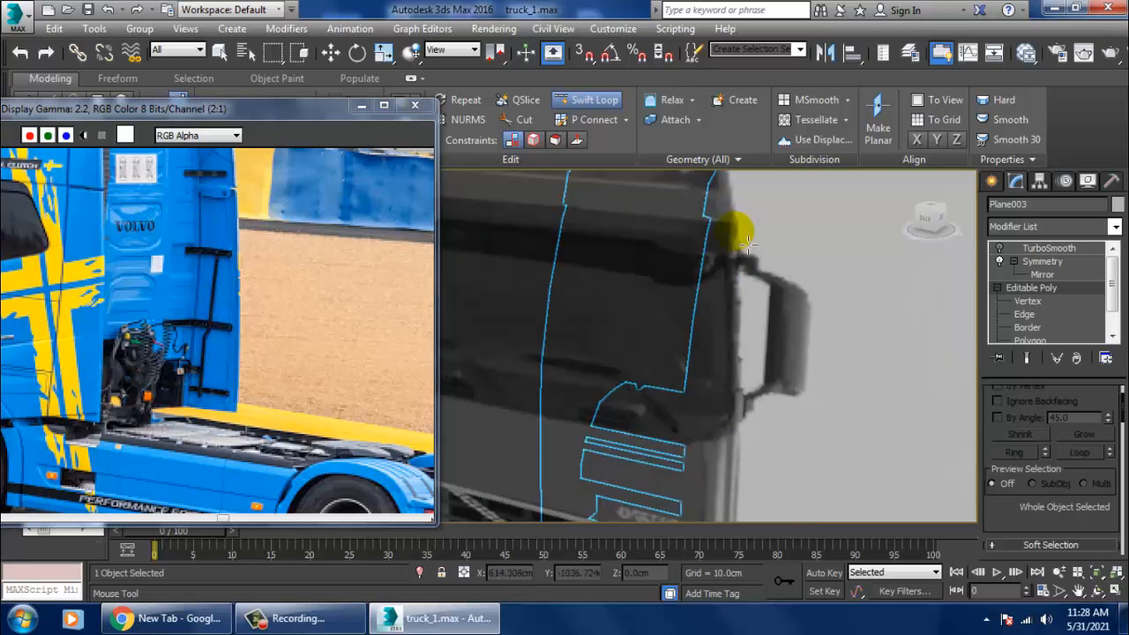
scroll(739, 232, "down", 8)
right_click(761, 367)
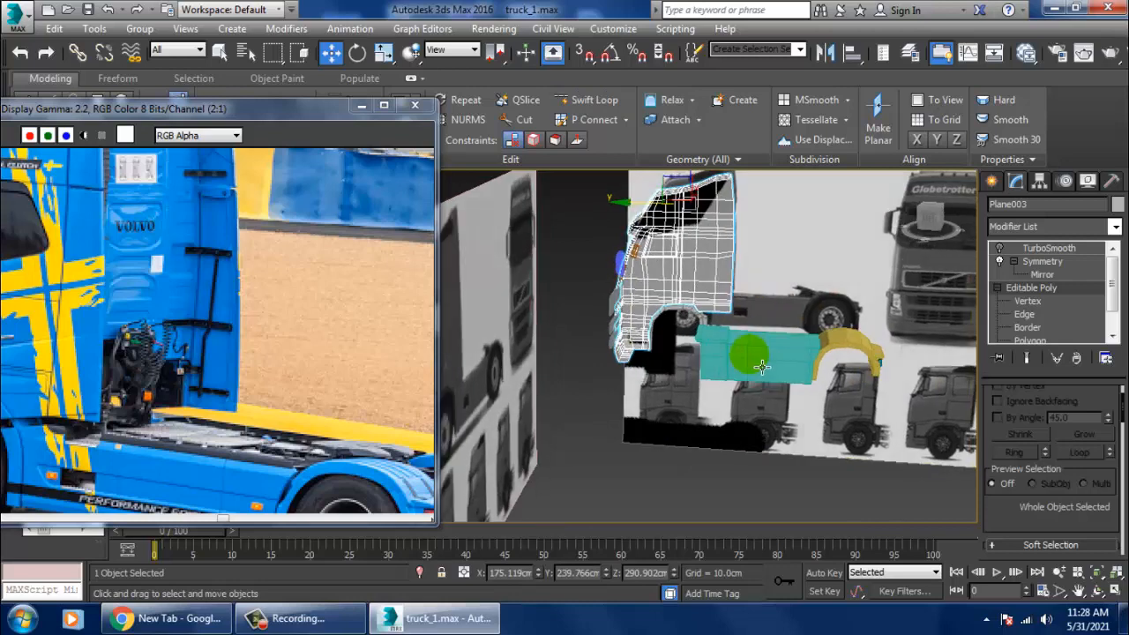
left_click(1050, 249)
left_click(1060, 264)
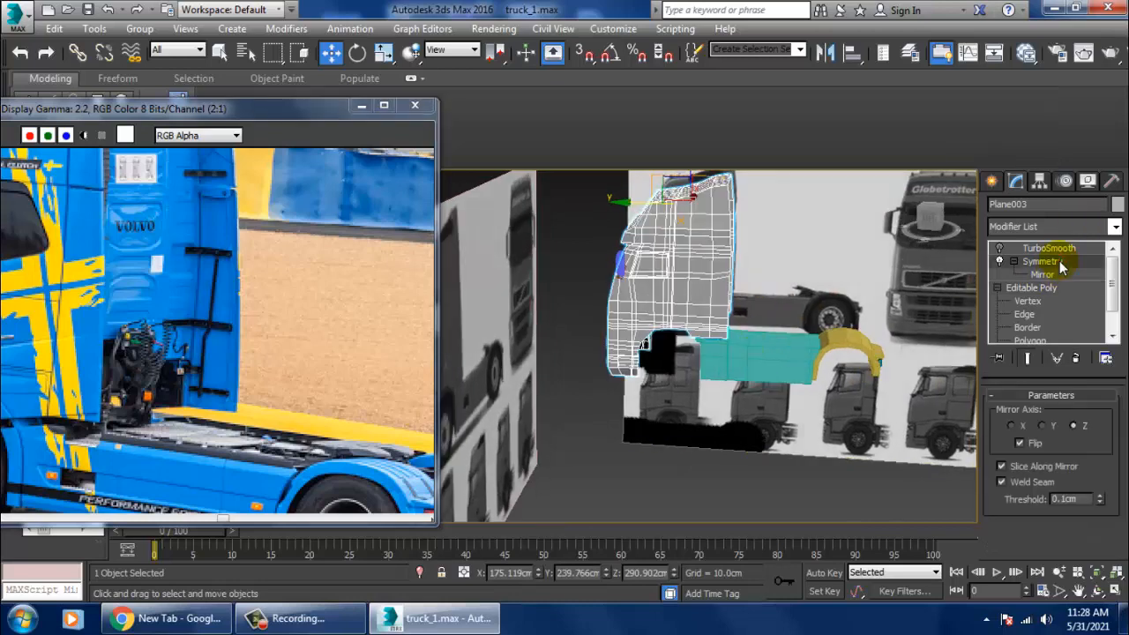
Step: Select all objects in the scene, assign them a grey object color, and clear the selection
left_click(762, 360)
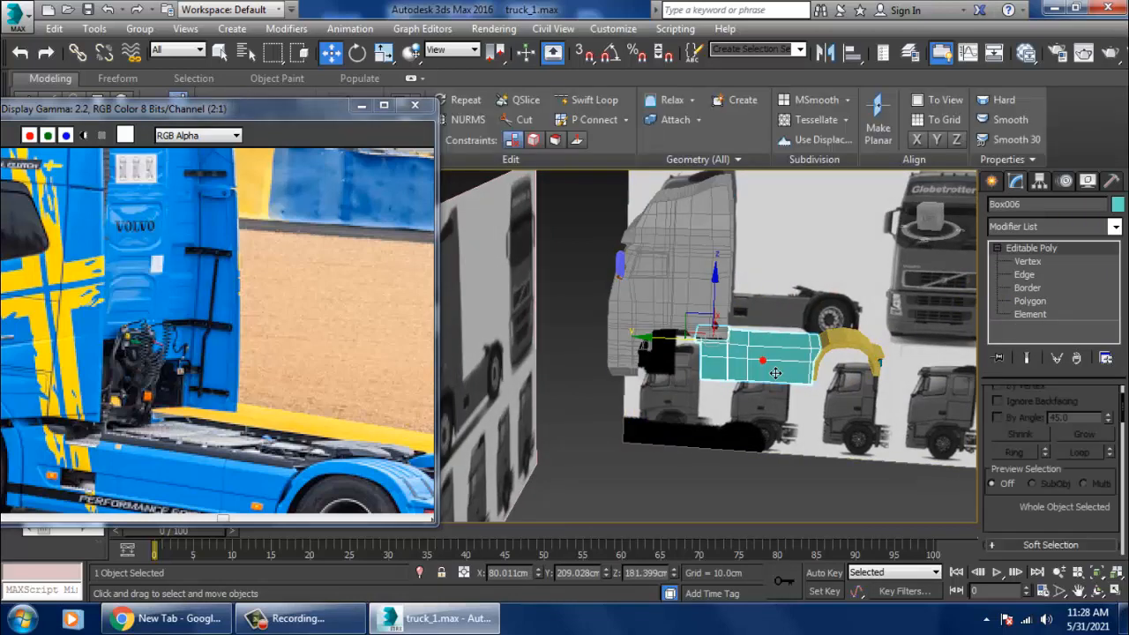
key("ctrl+a")
left_click(1118, 203)
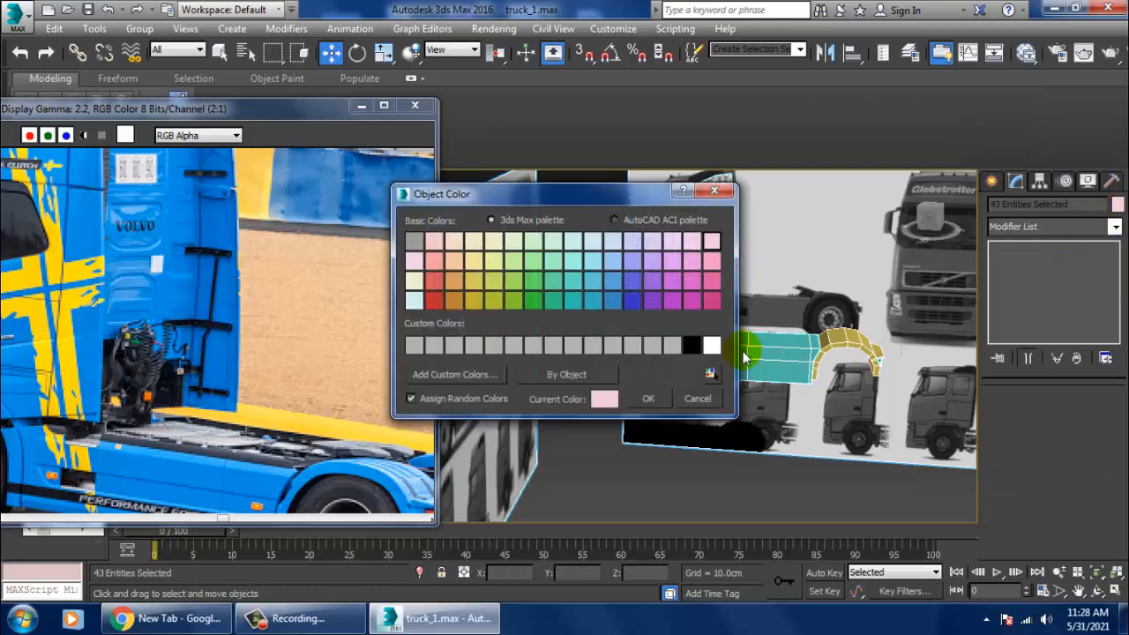
left_click(649, 399)
left_click(685, 473)
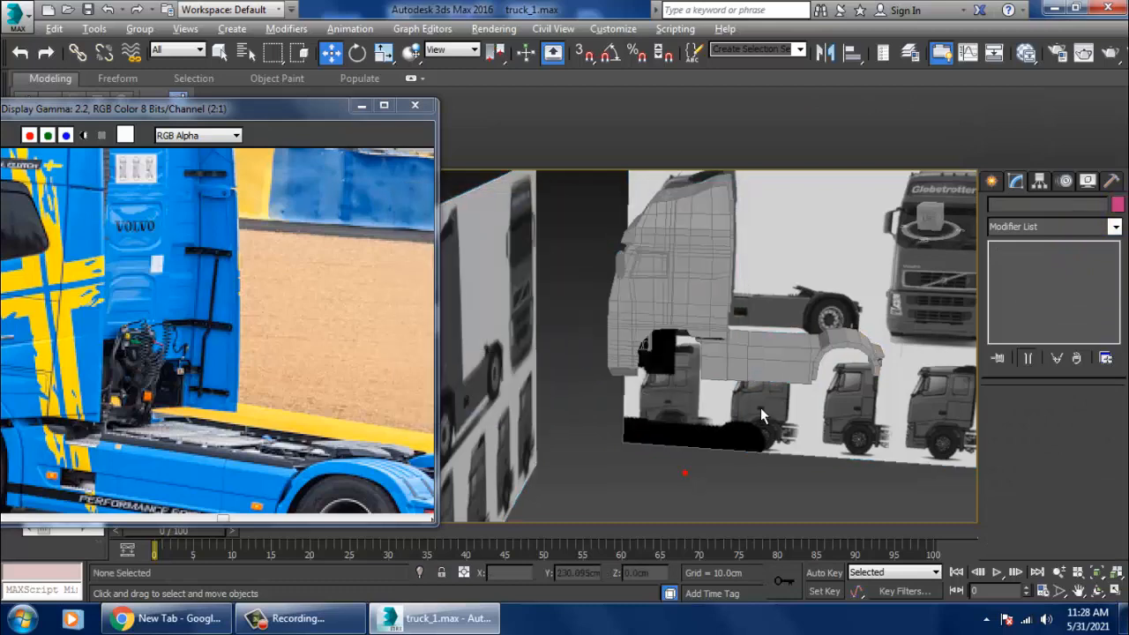
Step: Examine the side panel and fender from the rear against the wheel fender area of the reference photo
middle_click_drag(760, 408, 718, 297, "alt")
left_click(718, 297)
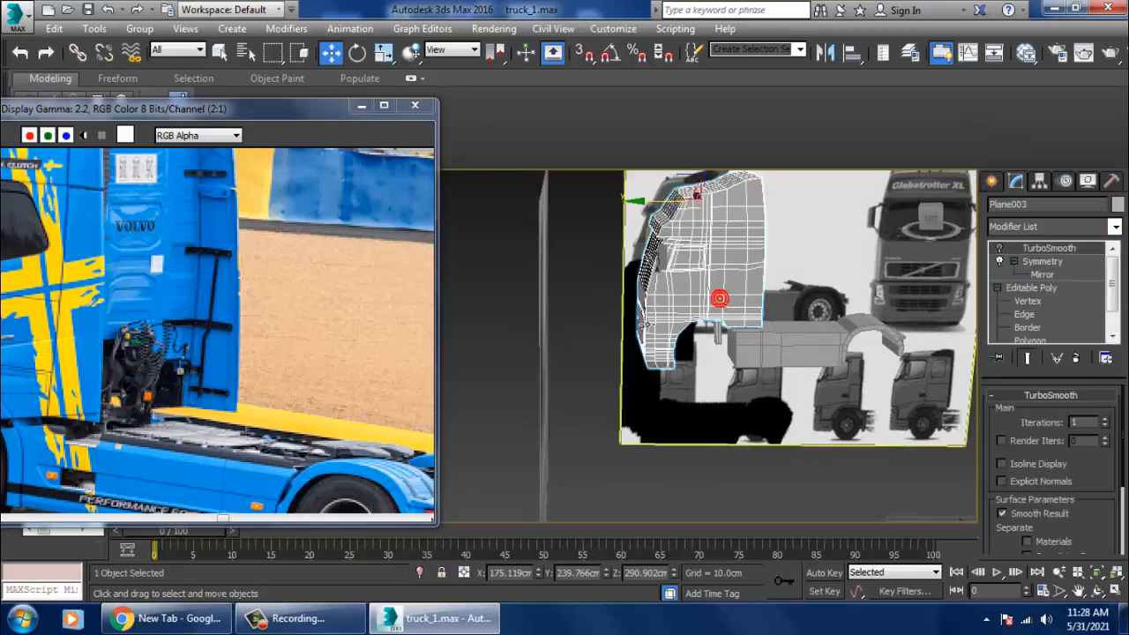
middle_click_drag(219, 414, 212, 309)
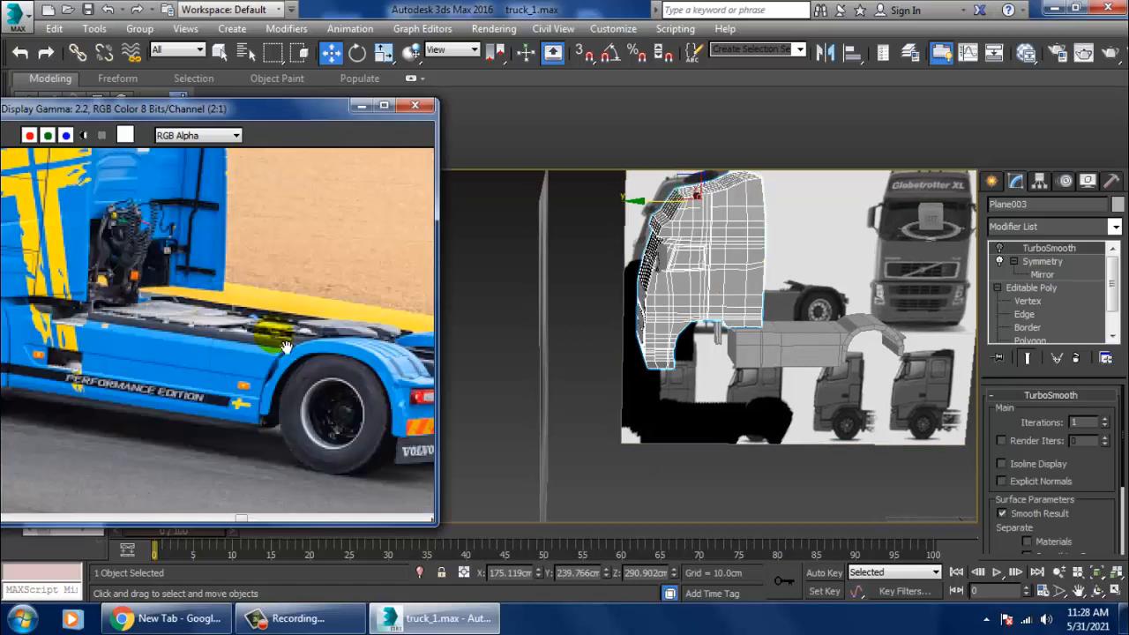
middle_click_drag(284, 346, 175, 326)
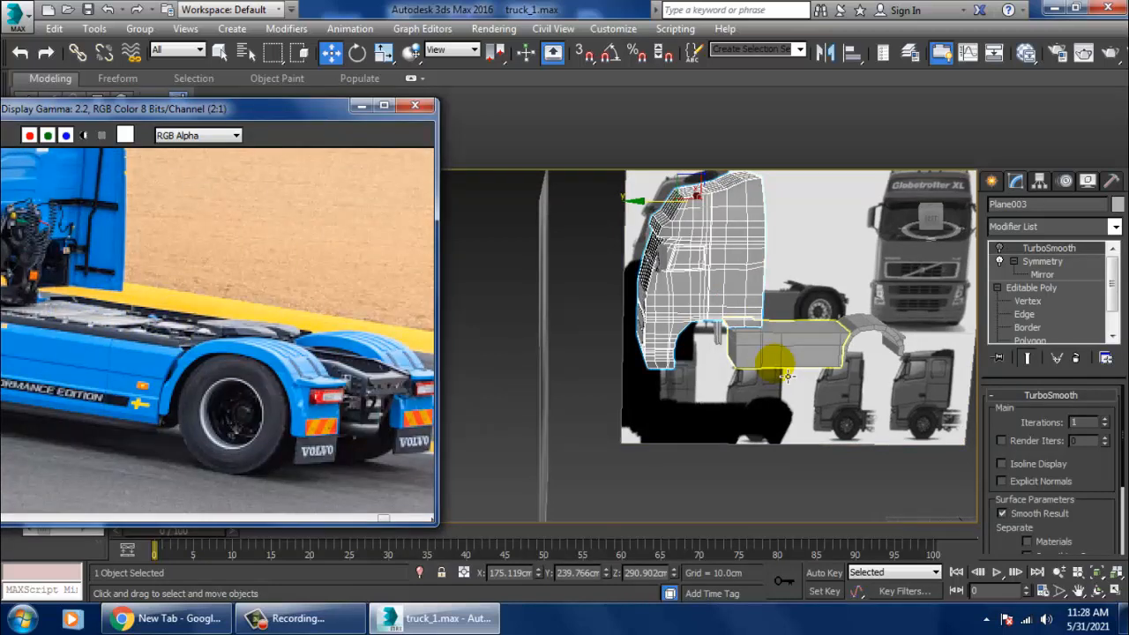
middle_click_drag(776, 378, 681, 404, "alt")
left_click(649, 328)
left_click(648, 328)
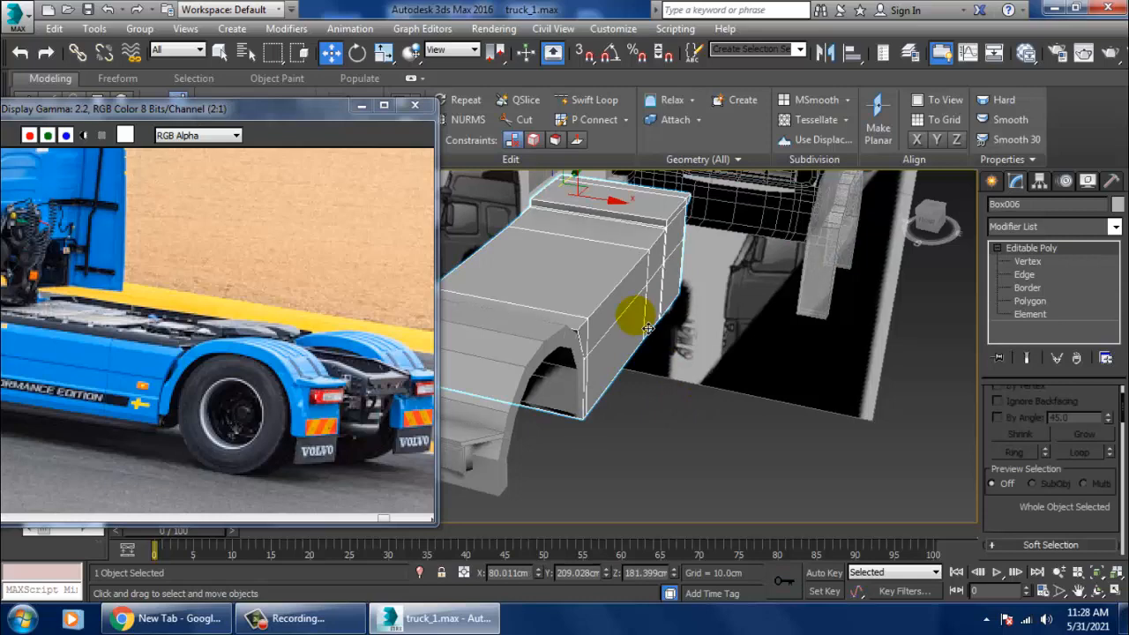
Step: Narrow the rear fender by moving its inner-side vertices outward about 13 cm along negative X
left_click(536, 369)
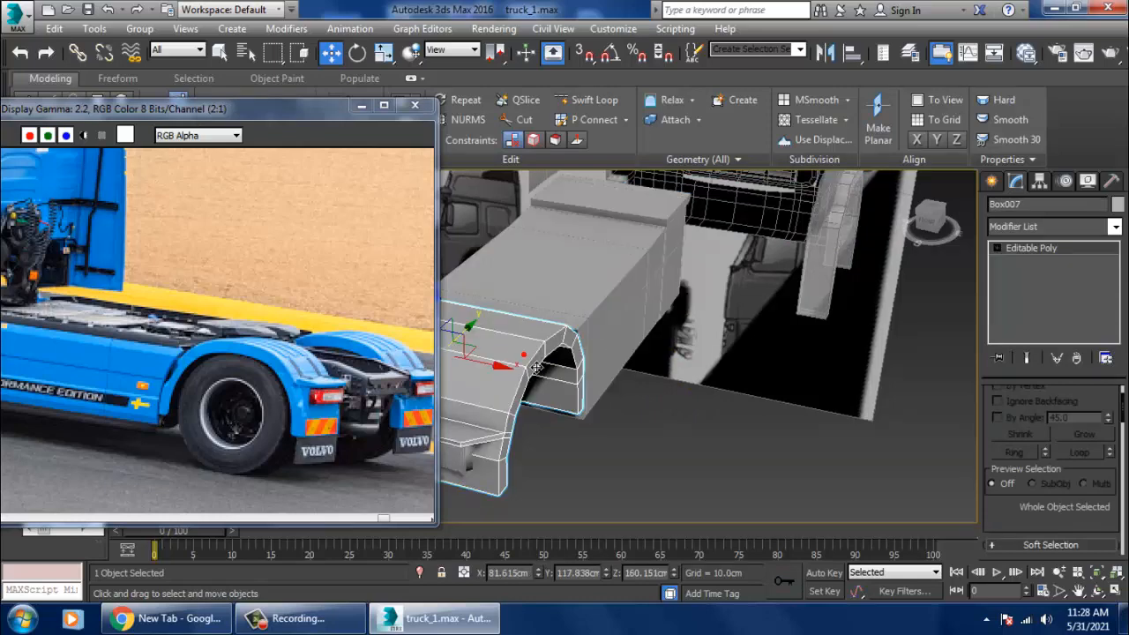
middle_click_drag(536, 369, 731, 328, "alt")
key("1")
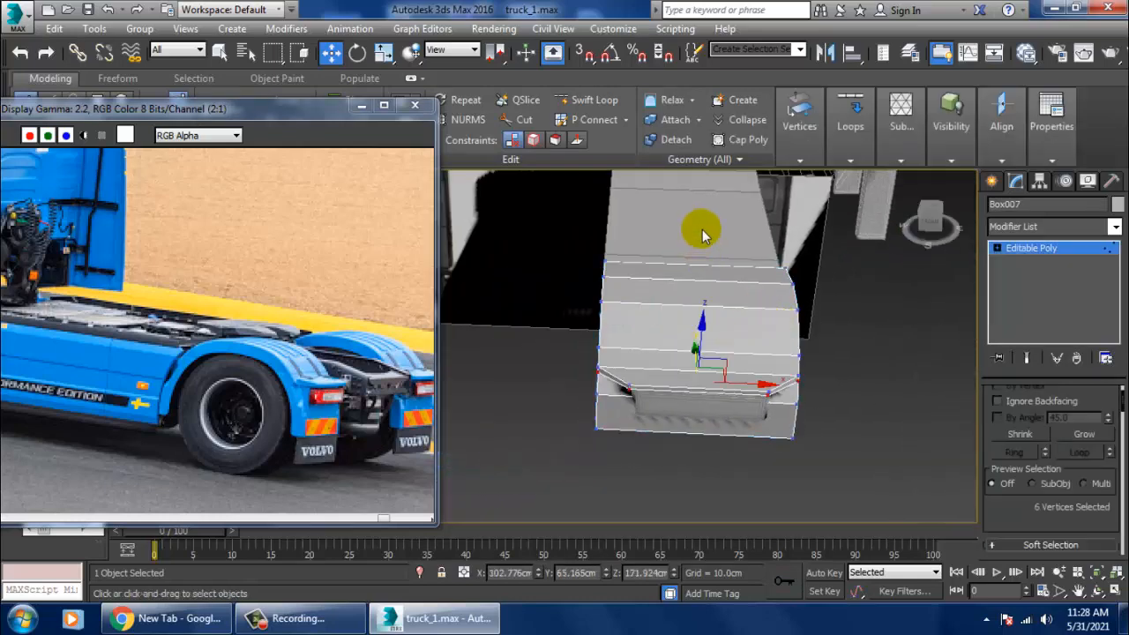
left_click_drag(853, 359, 803, 358)
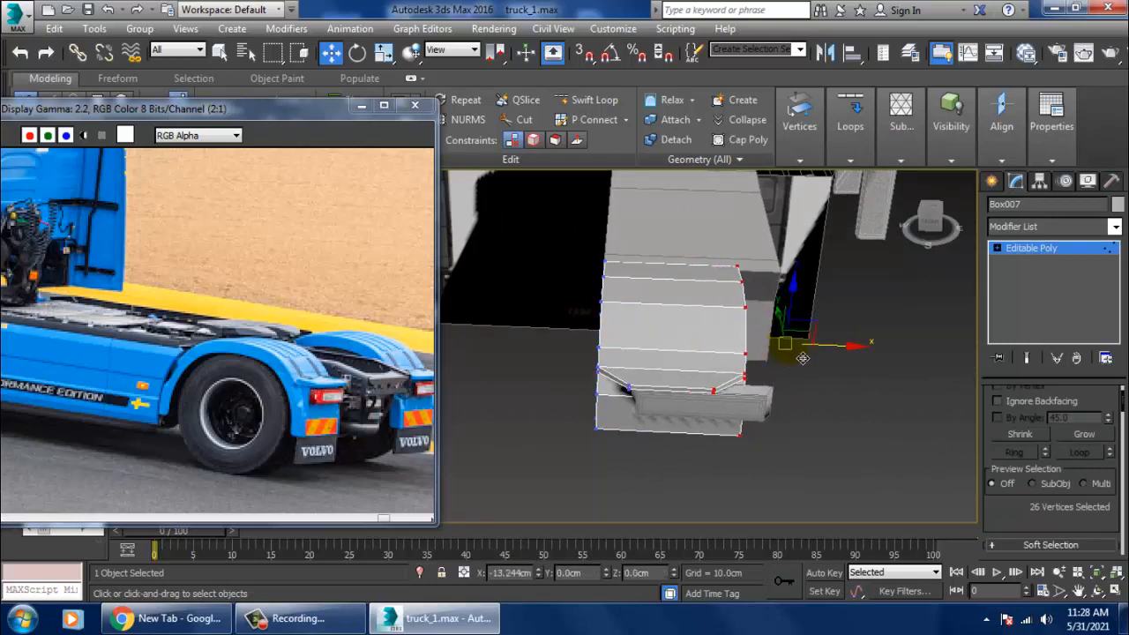
left_click(1036, 250)
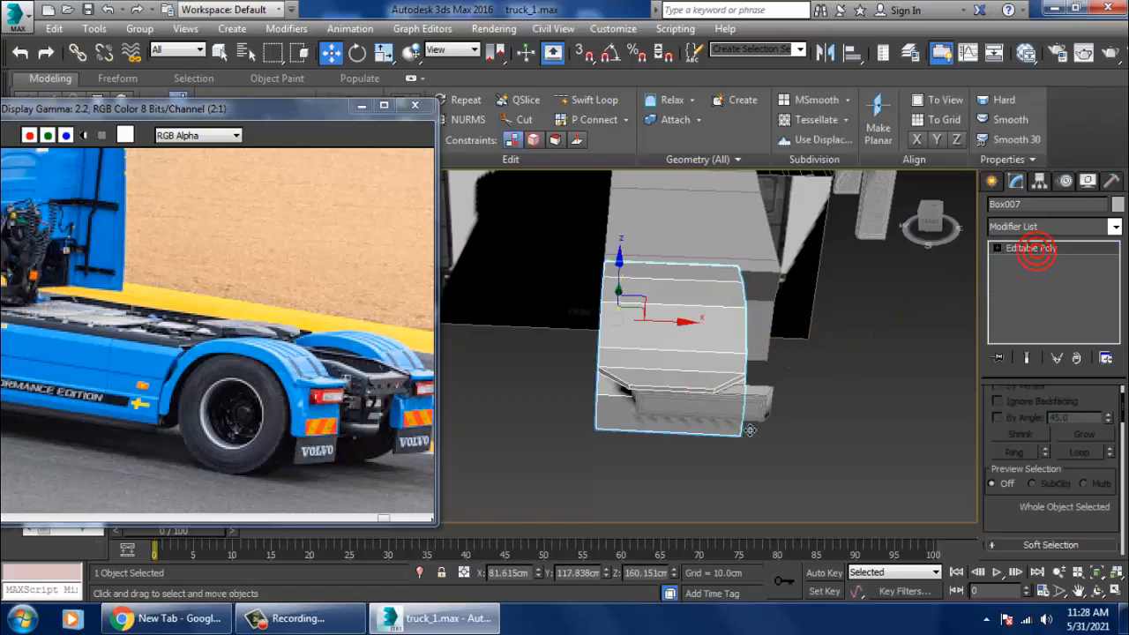
Step: Shorten the tail-light box by moving its inner-end vertices along X, and shift the whole box about -2.08 cm in X
left_click(760, 405)
key("1")
left_click_drag(743, 341, 825, 477)
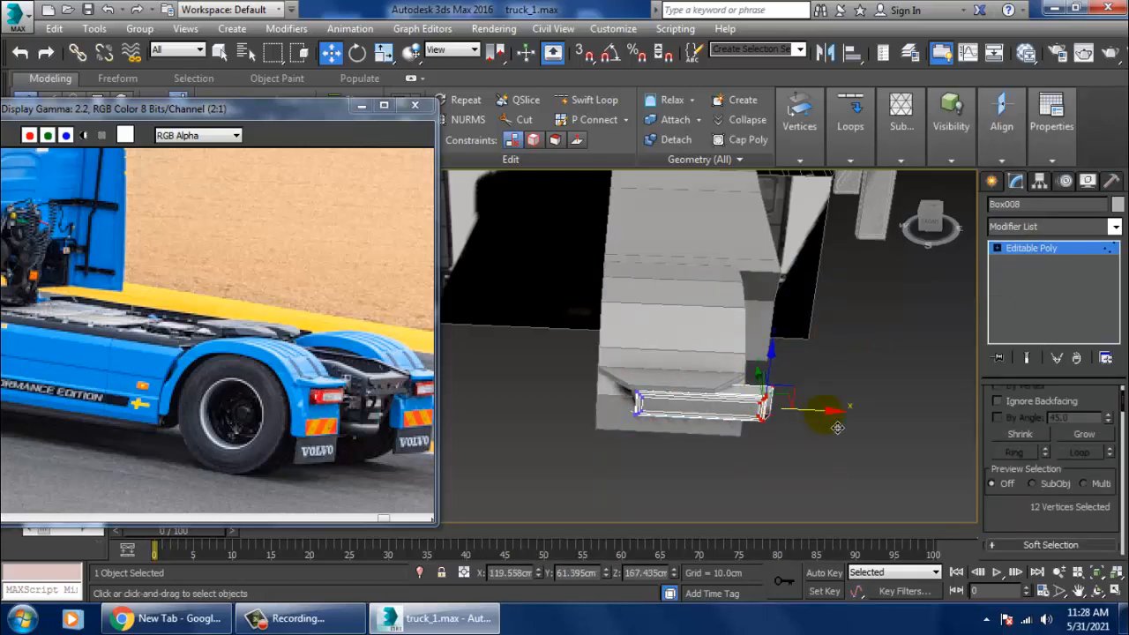
left_click_drag(834, 426, 853, 403)
left_click(1048, 251)
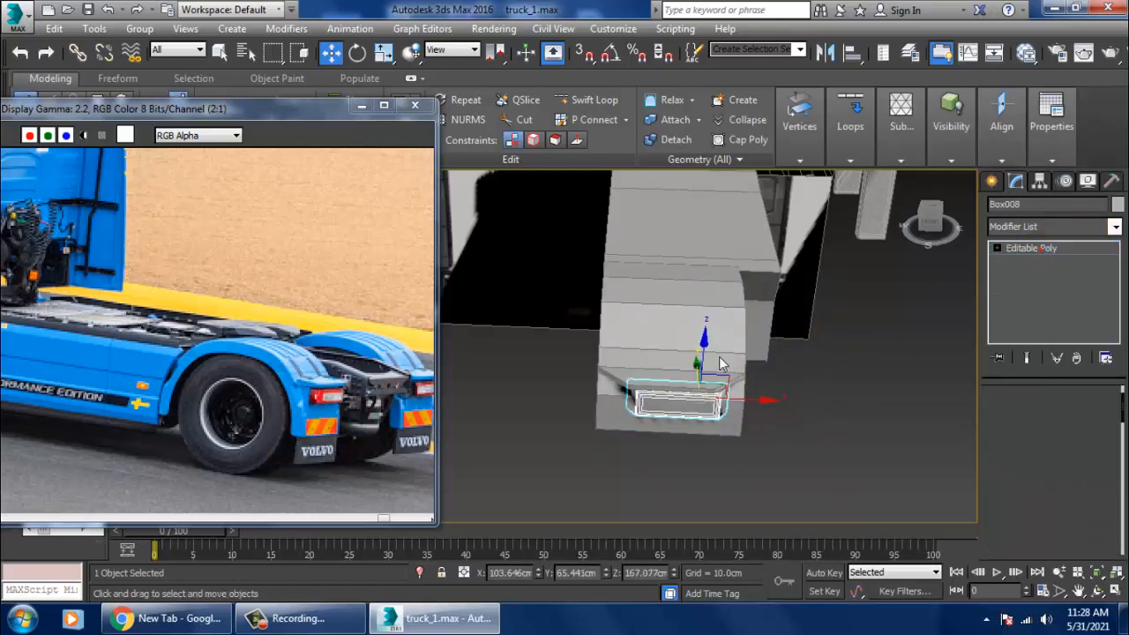
left_click_drag(752, 411, 746, 412)
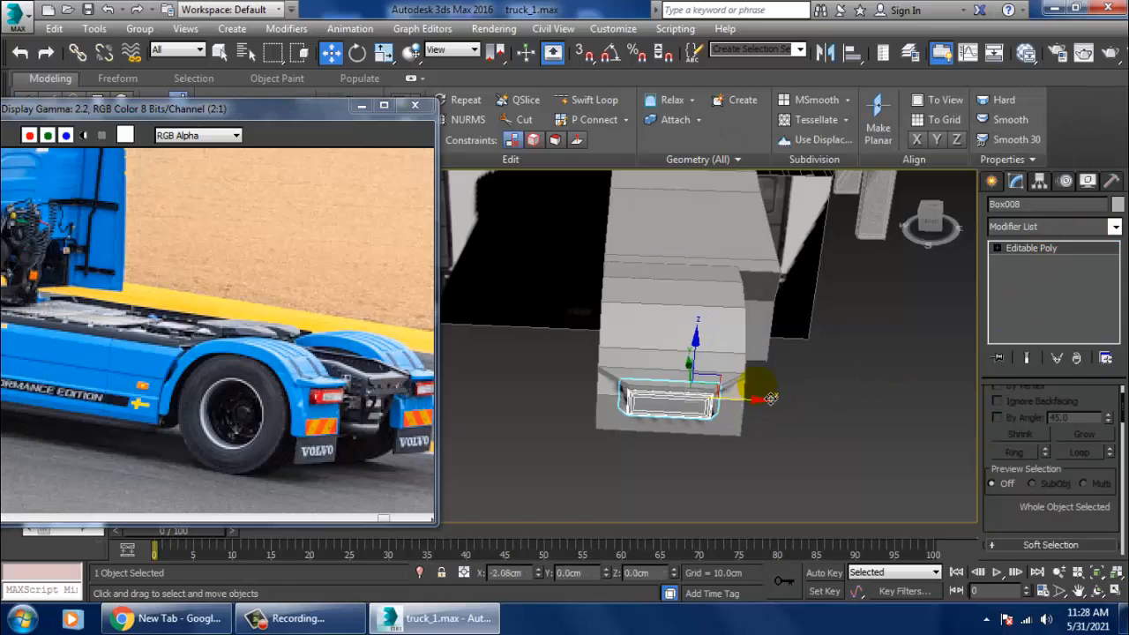
Step: Add a Symmetry modifier to the side panel object Box006
middle_click_drag(771, 398, 736, 303, "alt")
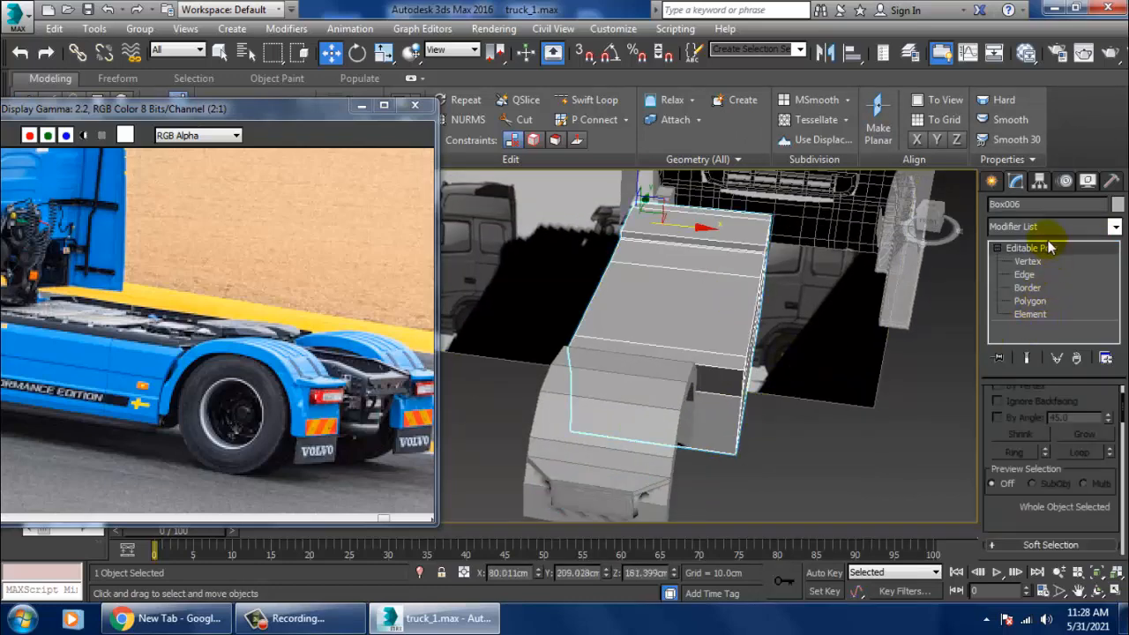
left_click(1050, 247)
left_click(1052, 248)
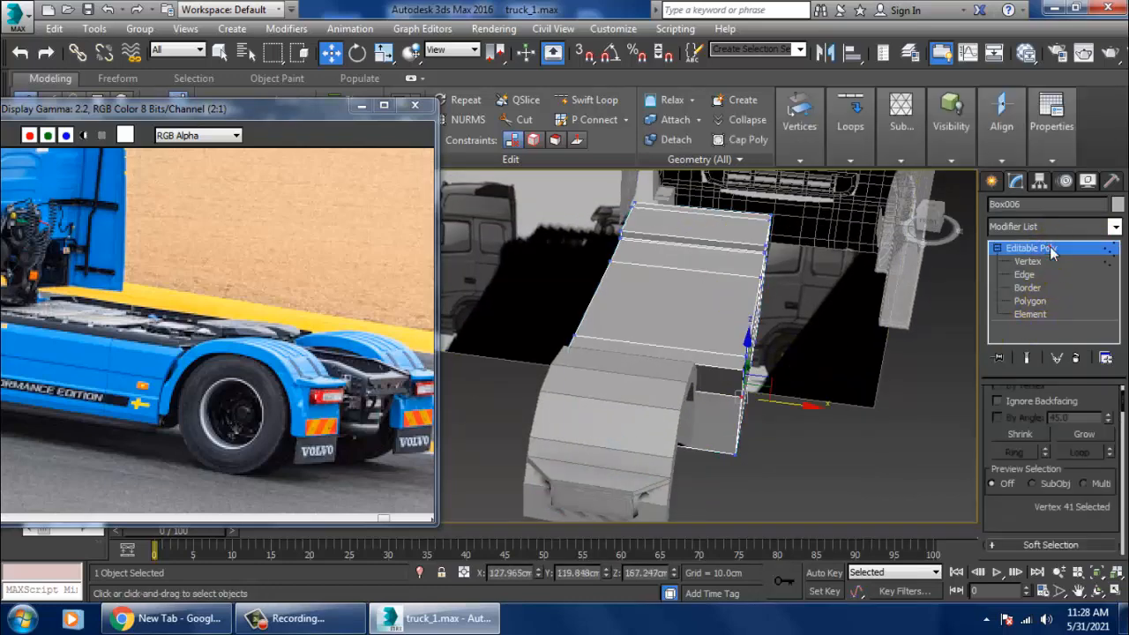
left_click(1092, 231)
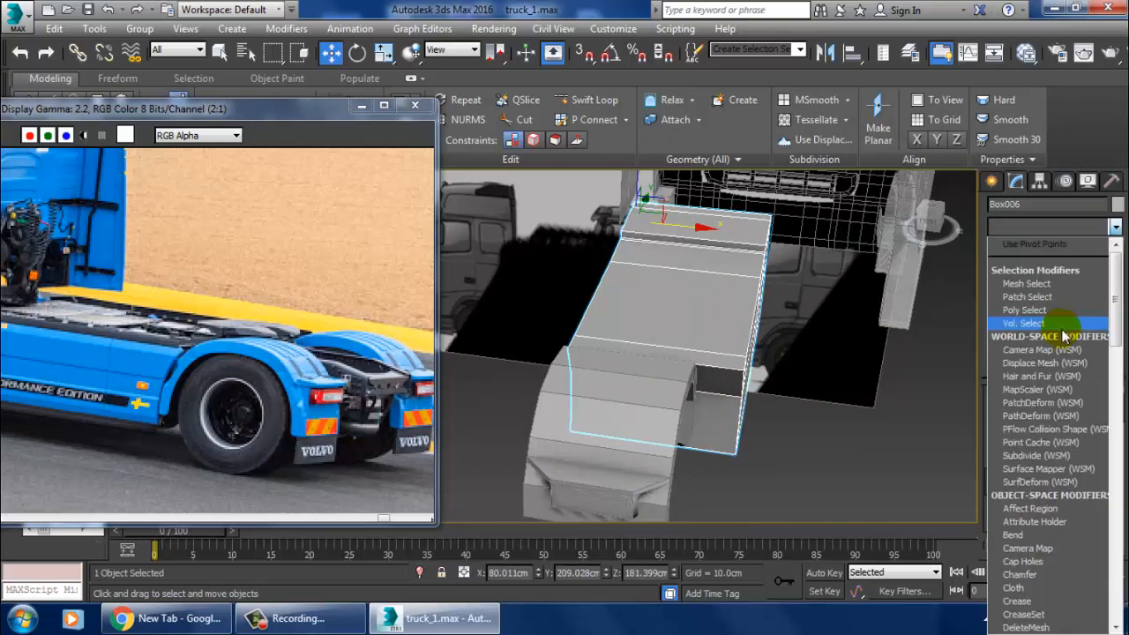
scroll(1061, 334, "down", 20)
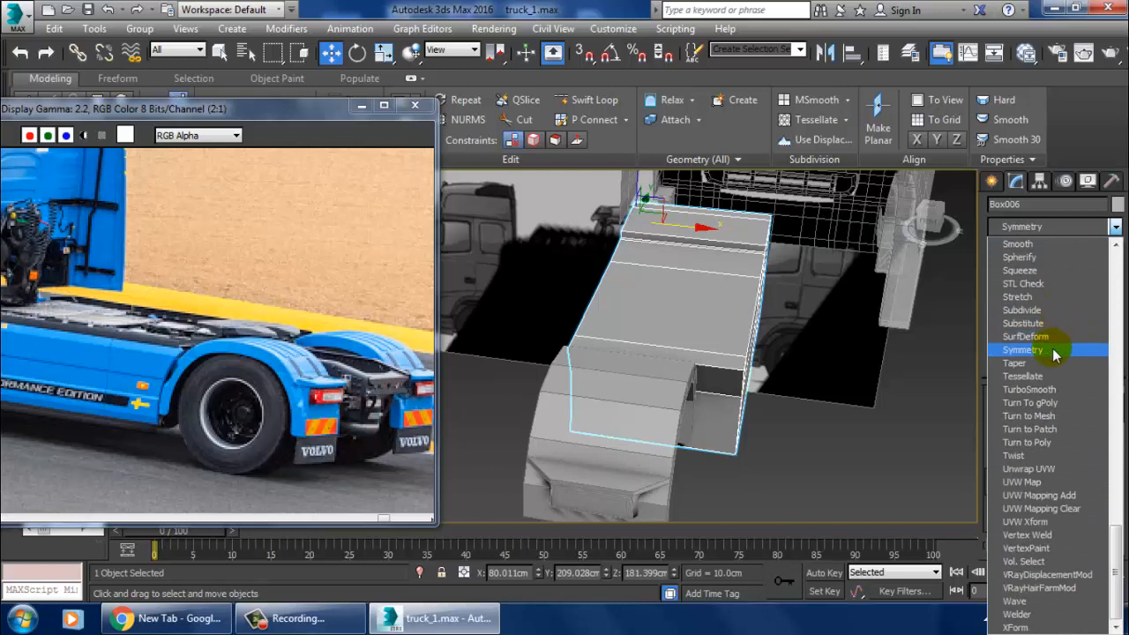
left_click(1055, 353)
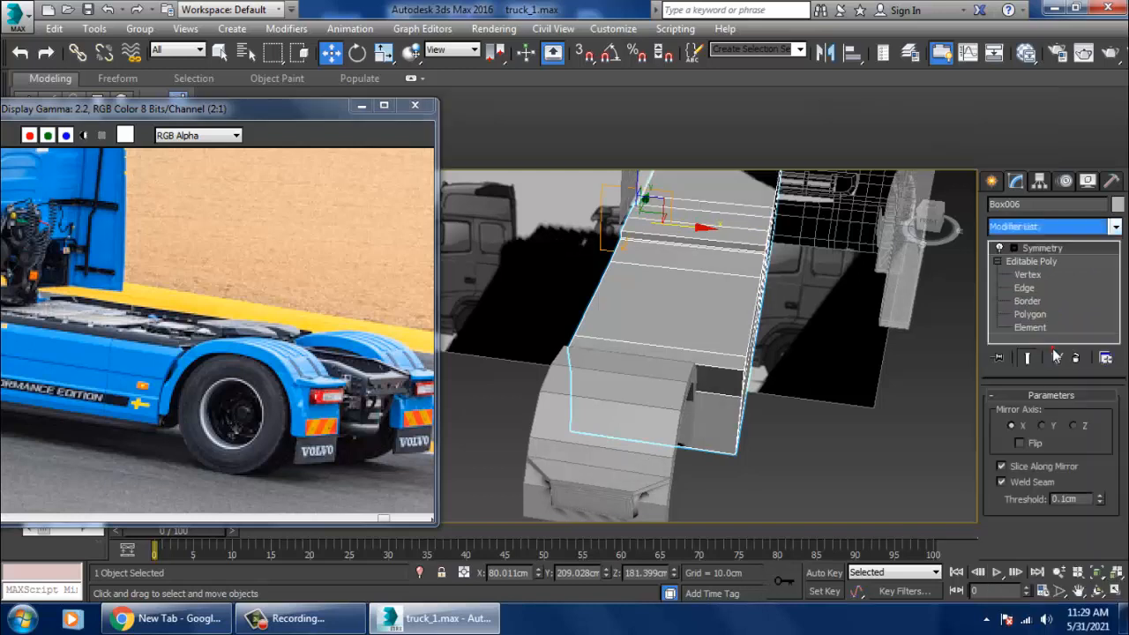
Step: Set the Symmetry mirror axis to Z with Flip off, and move the mirror plane along X to the side panel's inner edge
left_click(1013, 249)
left_click(1041, 261)
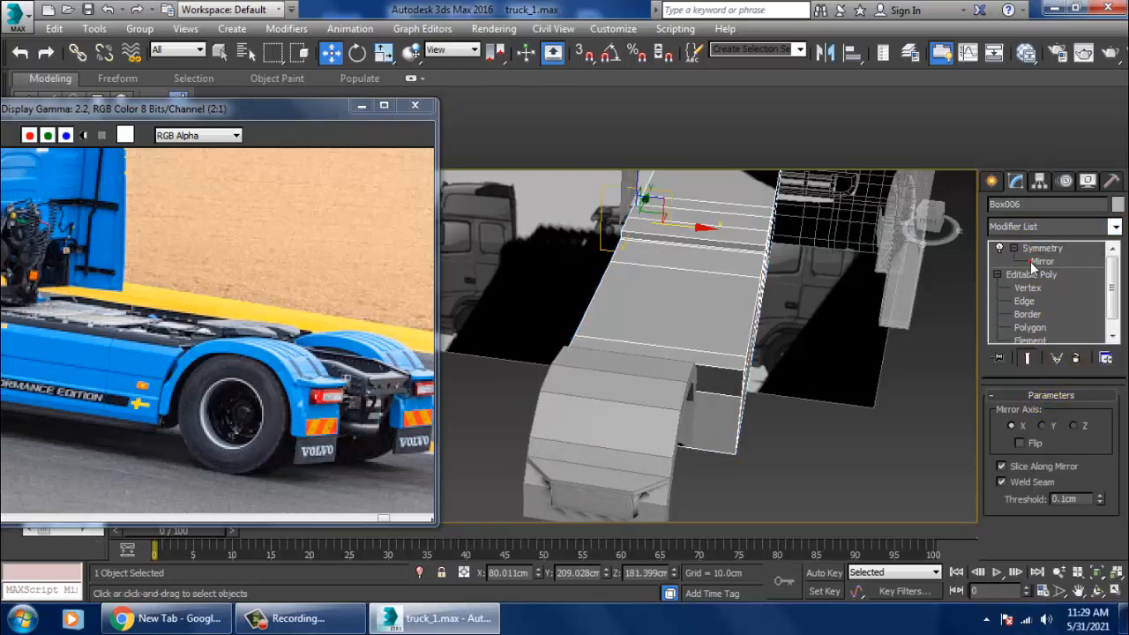
left_click(1021, 443)
left_click(1054, 427)
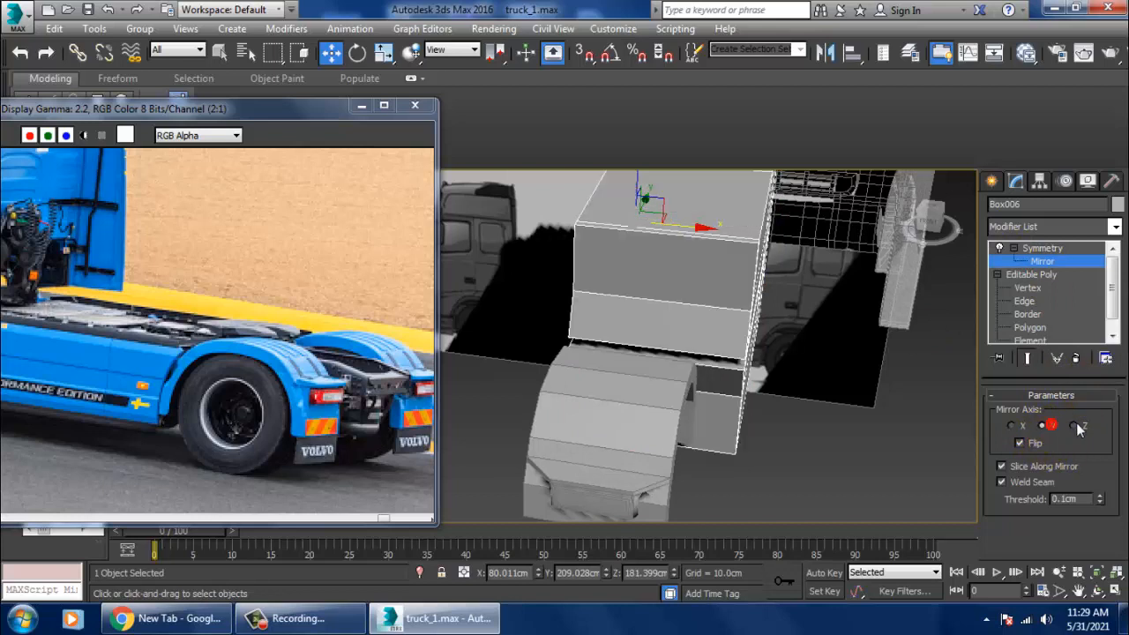
left_click(1075, 426)
left_click_drag(702, 239, 821, 248)
left_click(1021, 443)
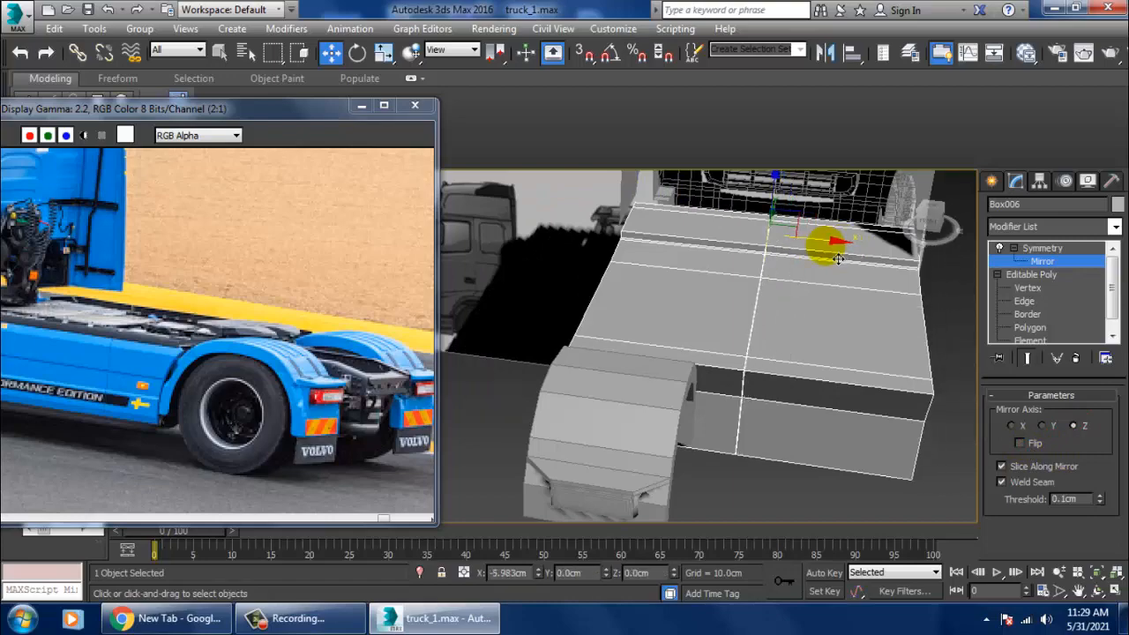
mouse_move(798, 303)
middle_mouse_down("alt")
mouse_move(839, 272)
mouse_move(745, 284)
mouse_move(876, 284)
mouse_move(729, 318)
mouse_move(782, 296)
middle_mouse_up("alt")
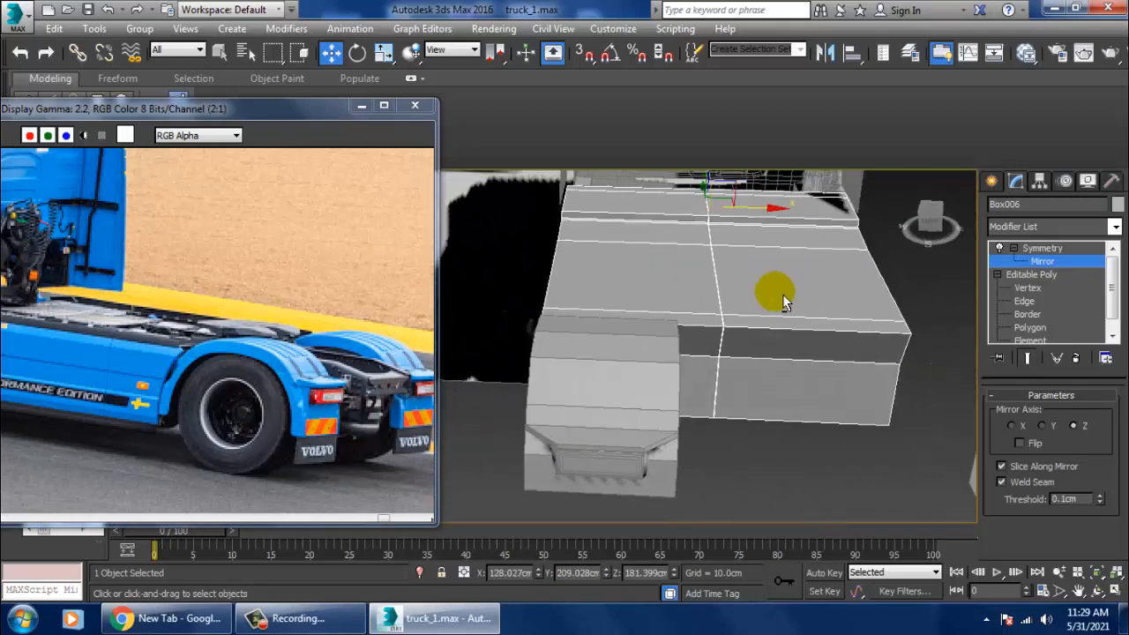
left_click(1028, 249)
Step: Narrow the fender further by moving its inner-side vertices about 6.6 cm along negative X
left_click(657, 408)
key("1")
left_click_drag(628, 288, 763, 520)
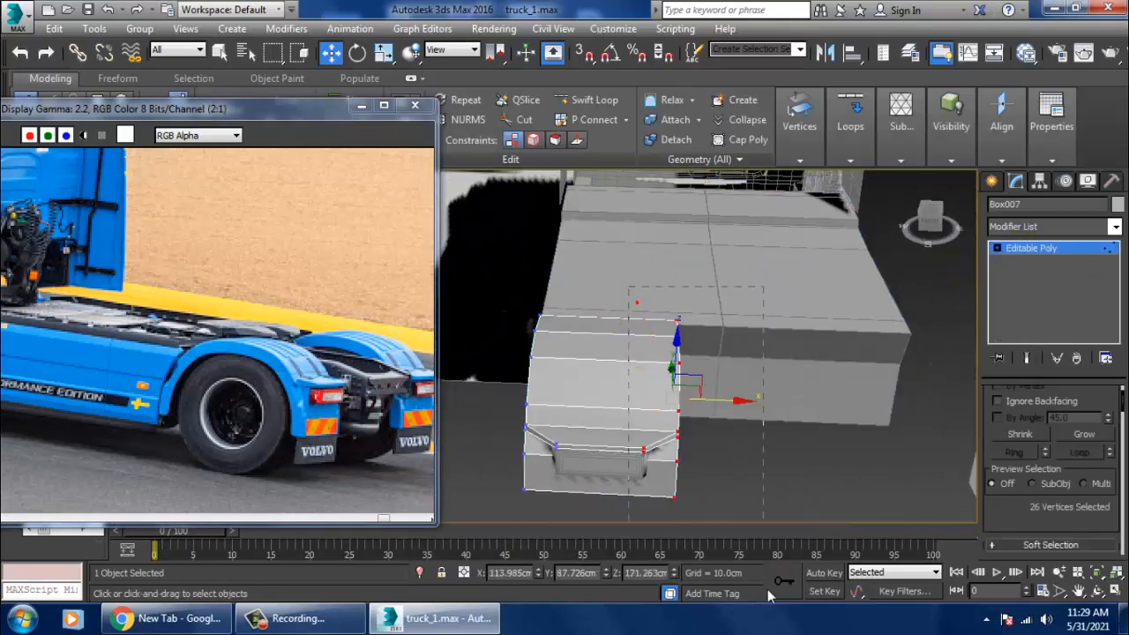
left_click_drag(748, 408, 723, 413)
middle_click_drag(723, 413, 679, 402, "alt")
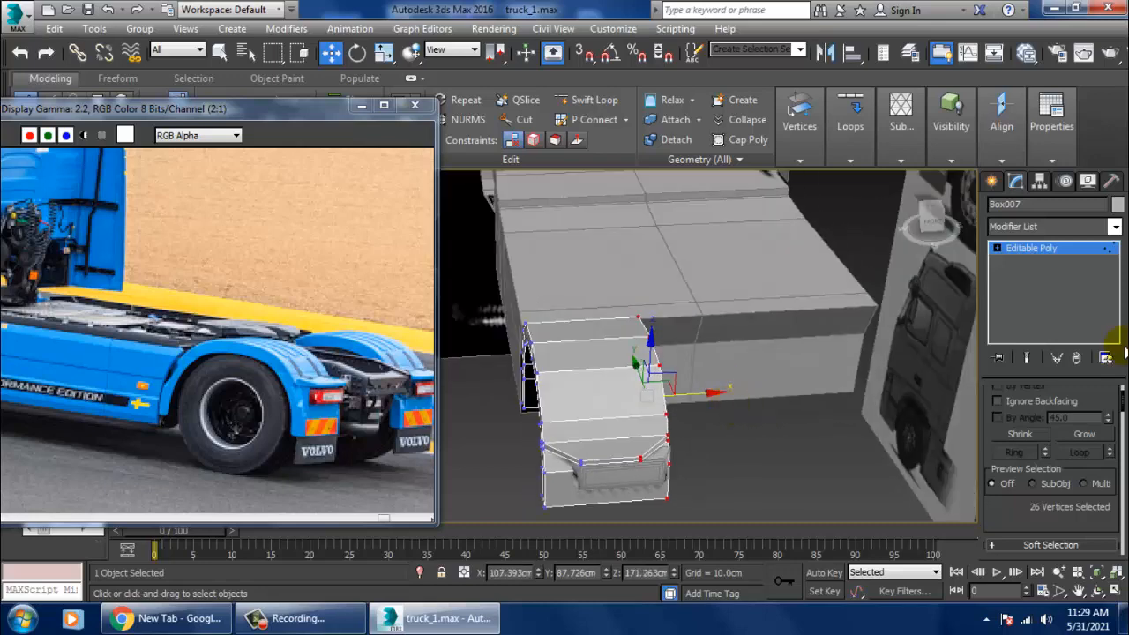
left_click(1043, 250)
Step: Shorten the tail-light box by moving its inner-end vertices about 4 cm along negative X
left_click(604, 498)
key("z")
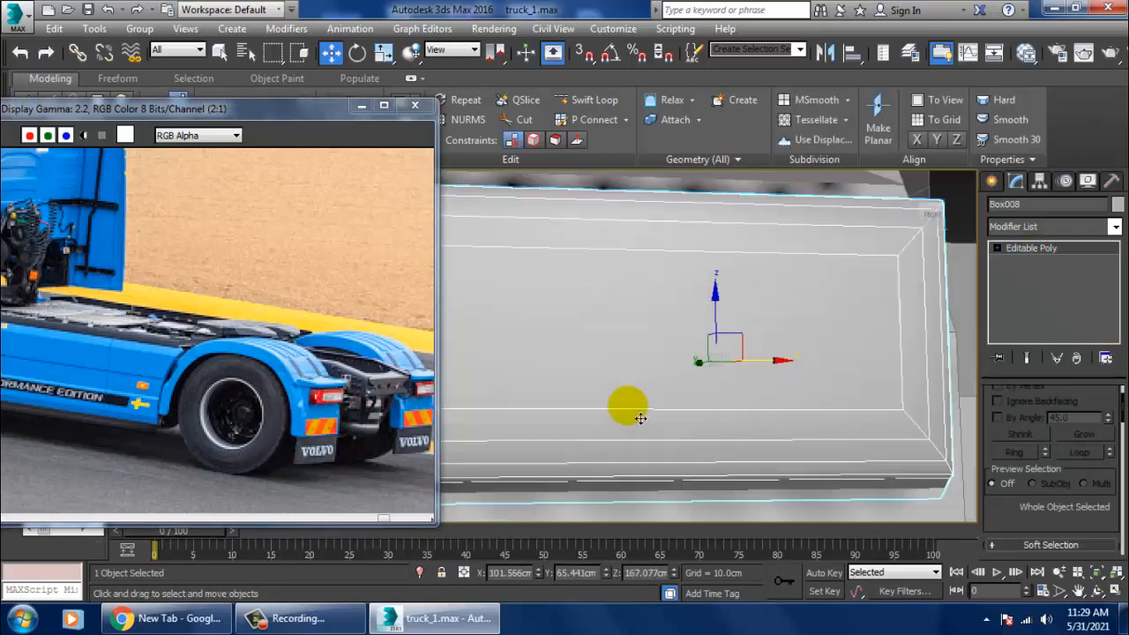
key("1")
scroll(794, 403, "down", 3)
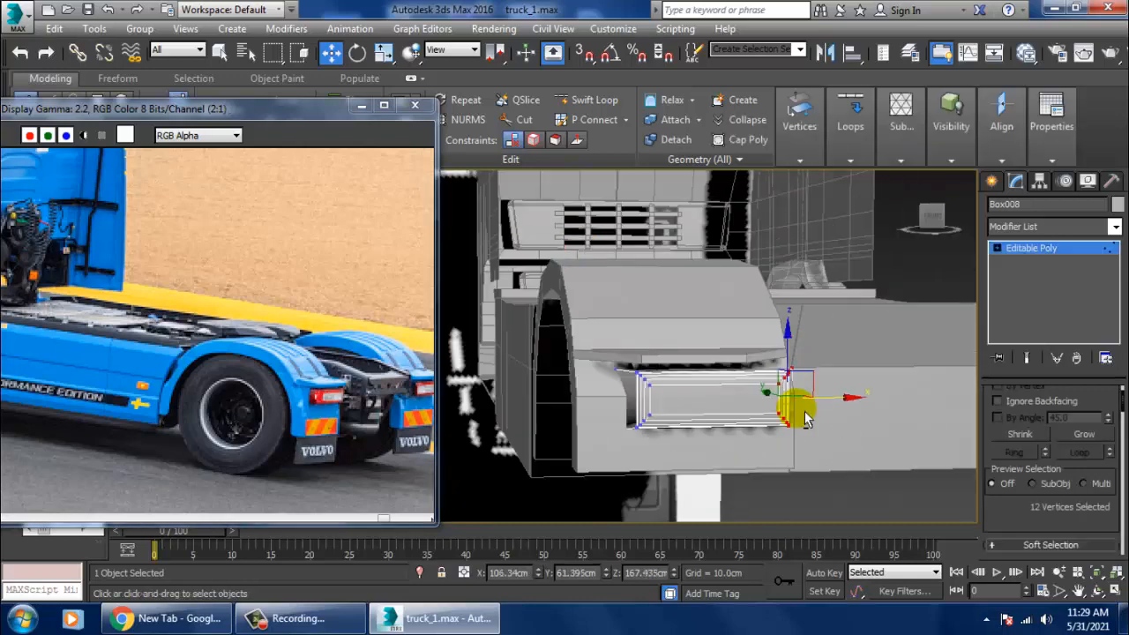
mouse_move(828, 410)
left_mouse_down()
mouse_move(789, 396)
mouse_move(820, 399)
left_mouse_up()
middle_click_drag(821, 394, 833, 397, "alt")
Step: Reduce the tail-light box's height by raising its bottom vertices along Z, selecting them in wireframe display
middle_click_drag(657, 413, 685, 415, "alt")
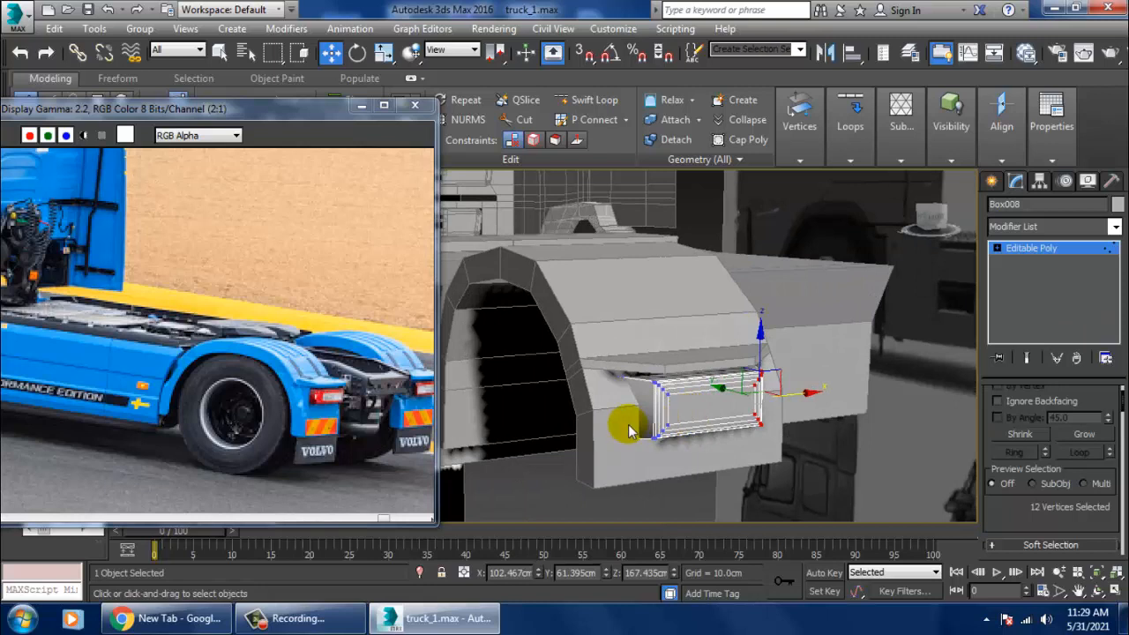
key("F3")
left_click_drag(585, 414, 747, 465)
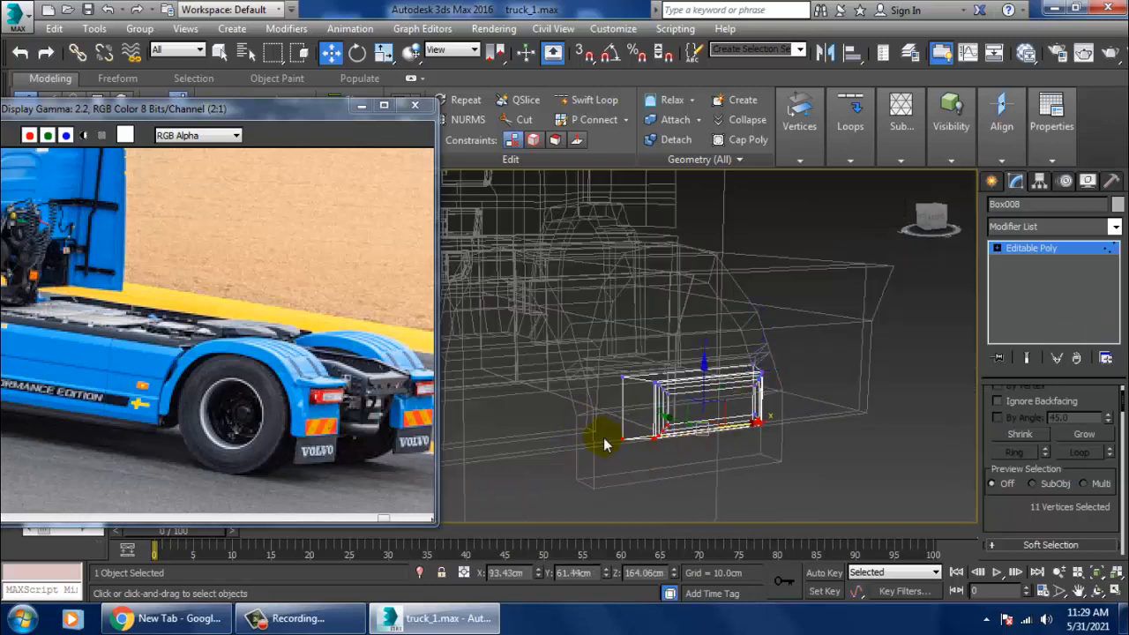
left_click_drag(895, 499, 593, 400)
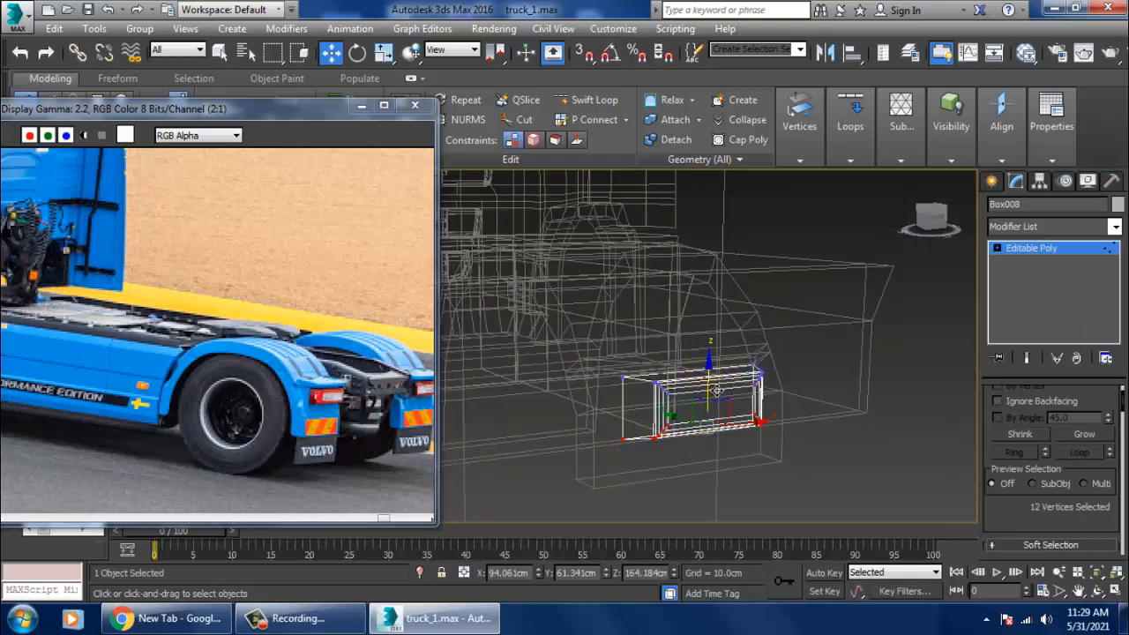
left_click_drag(711, 390, 713, 376)
mouse_move(759, 378)
middle_mouse_down("alt")
mouse_move(839, 373)
mouse_move(874, 355)
mouse_move(706, 345)
mouse_move(803, 417)
middle_mouse_up("alt")
left_click(1015, 249)
key("F3")
Step: Shift the tail-light box about 1.5 cm along negative X and raise it about 0.9 cm toward the fender ledge
left_click_drag(808, 404, 802, 398)
middle_click_drag(802, 398, 741, 361, "alt")
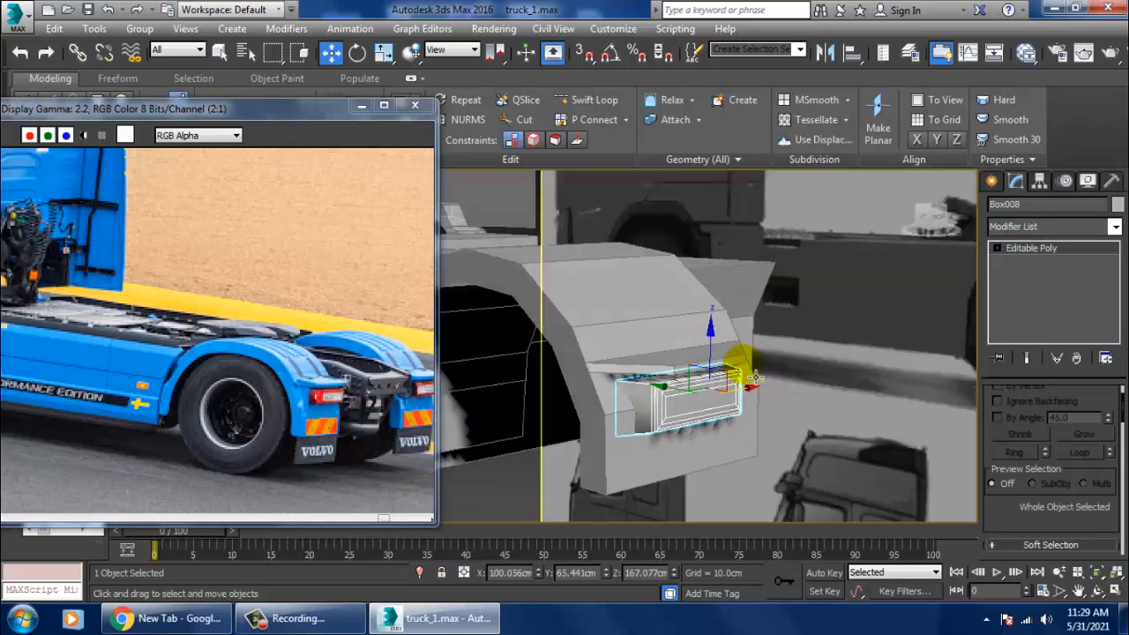
left_click_drag(723, 353, 713, 323)
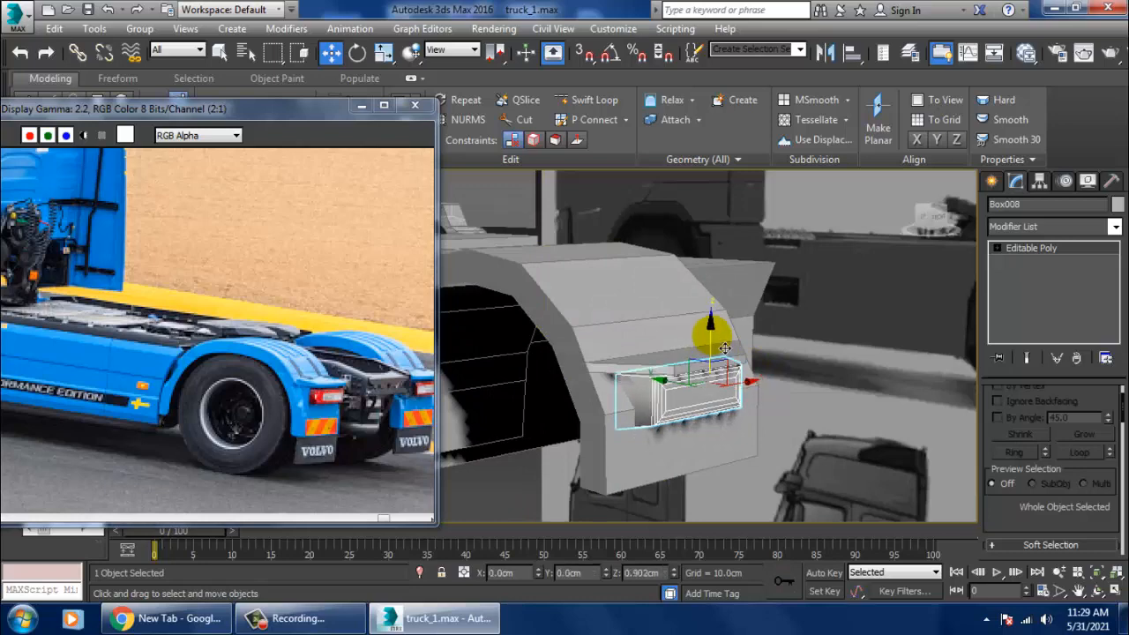
Step: Add edge loops with Swift Loop along the outer rim of the fender arch
middle_click_drag(713, 323, 730, 197, "alt")
left_click(729, 362)
left_click(564, 100)
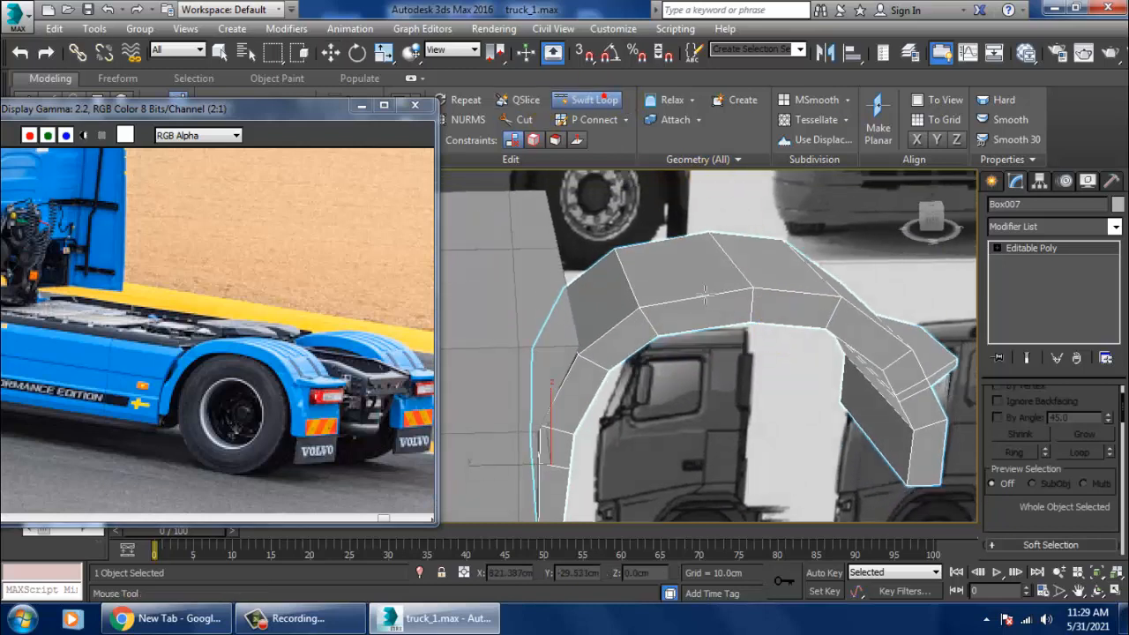
left_click(662, 324)
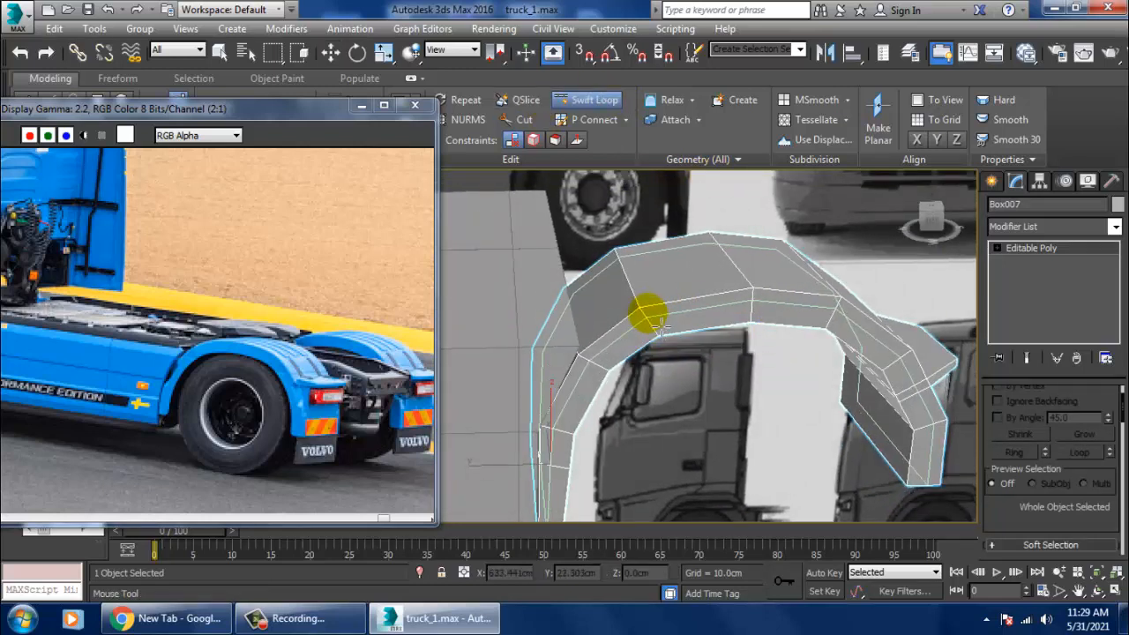
left_click(663, 334)
left_click(669, 346)
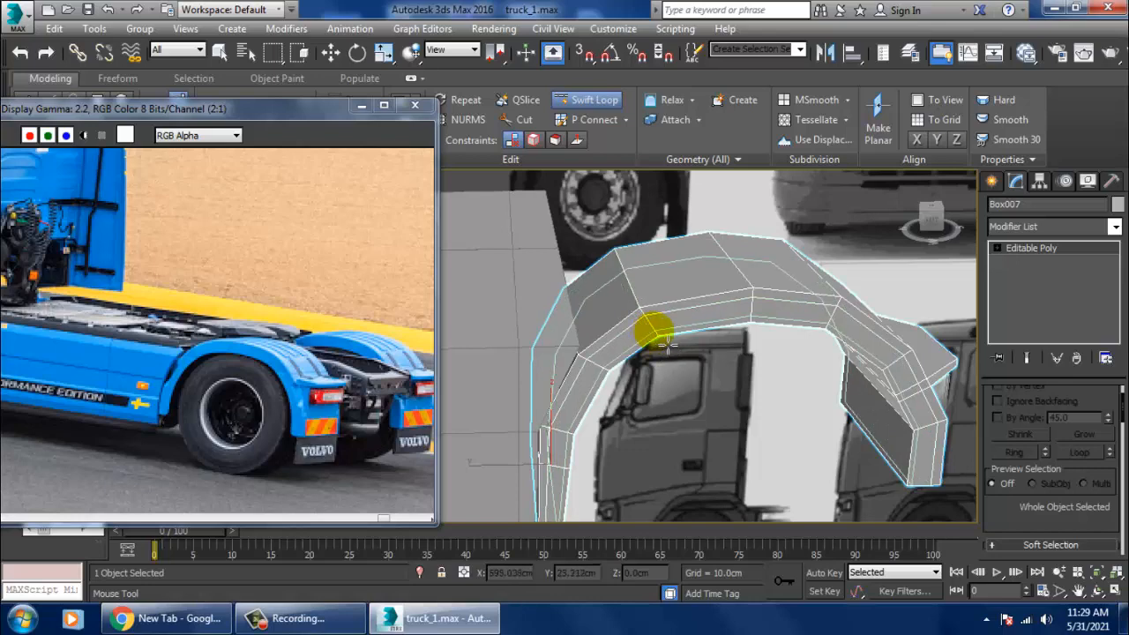
key("w")
Step: Examine the fender arch, tail-light box and mirrored side panel from the side and rear against the reference photo
middle_click_drag(900, 384, 930, 445, "alt")
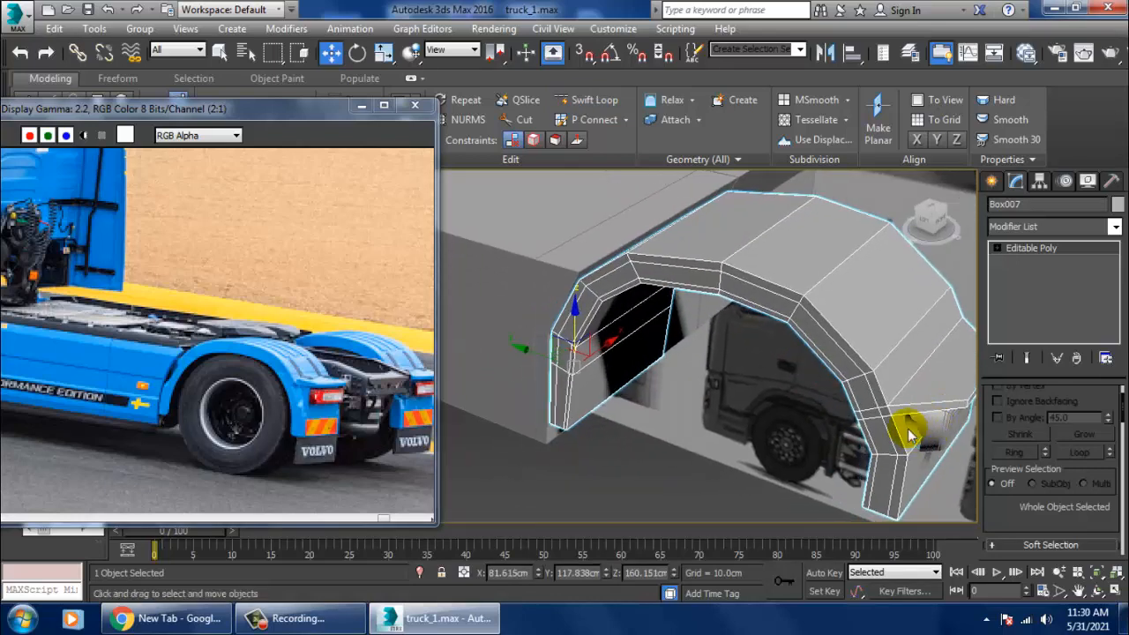
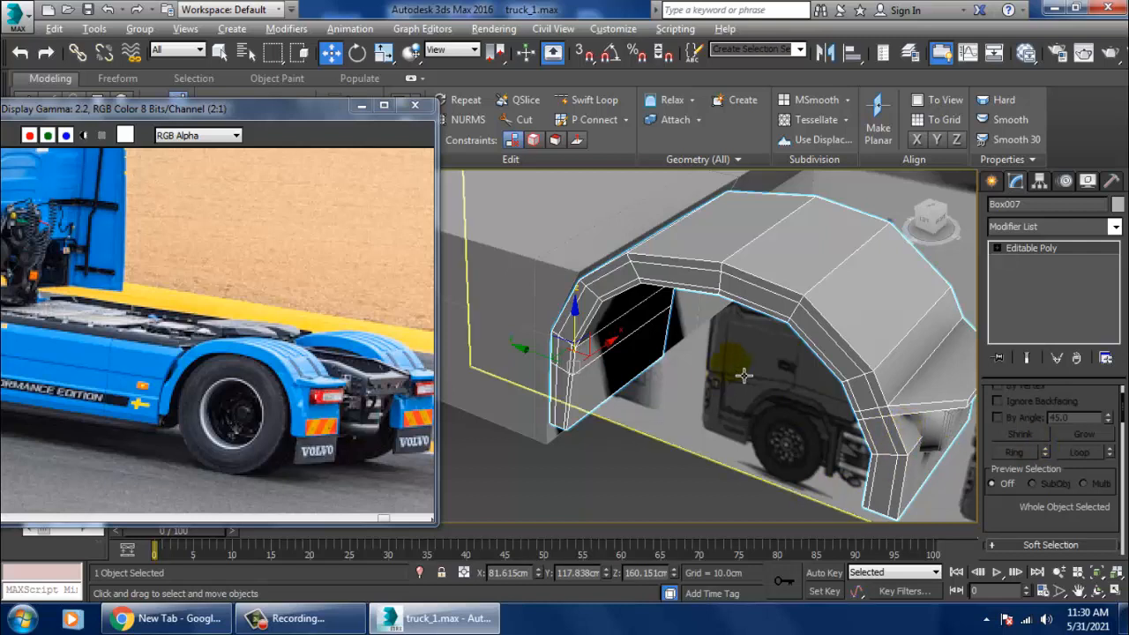
middle_click_drag(743, 376, 732, 346, "alt")
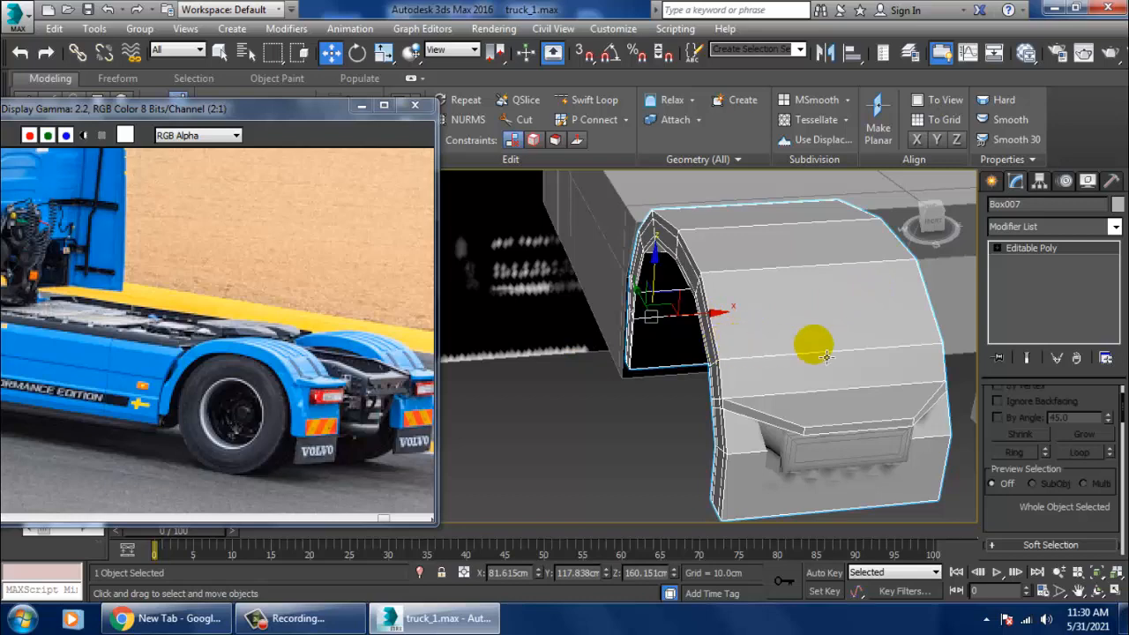
scroll(954, 332, "down", 5)
middle_click_drag(891, 307, 750, 376, "alt")
left_click(775, 296)
scroll(778, 370, "down", 4)
scroll(748, 373, "up", 4)
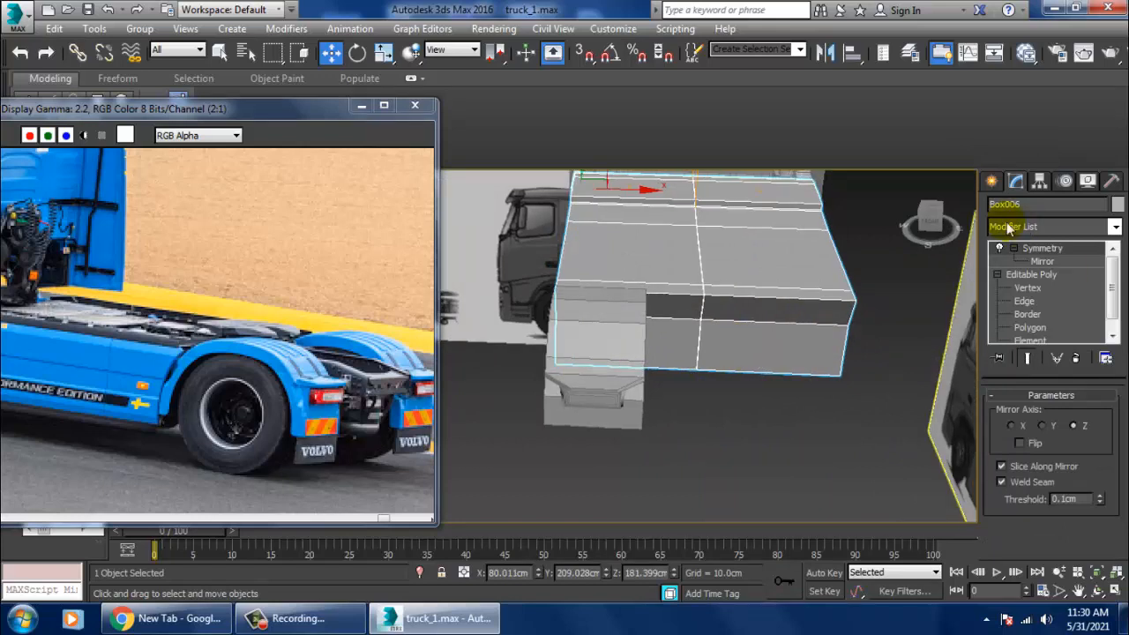
Step: Draw a U-shaped chassis outline with AutoGrid off using Line in the top view, beside the fender, with sides about 50 cm long
left_click(995, 180)
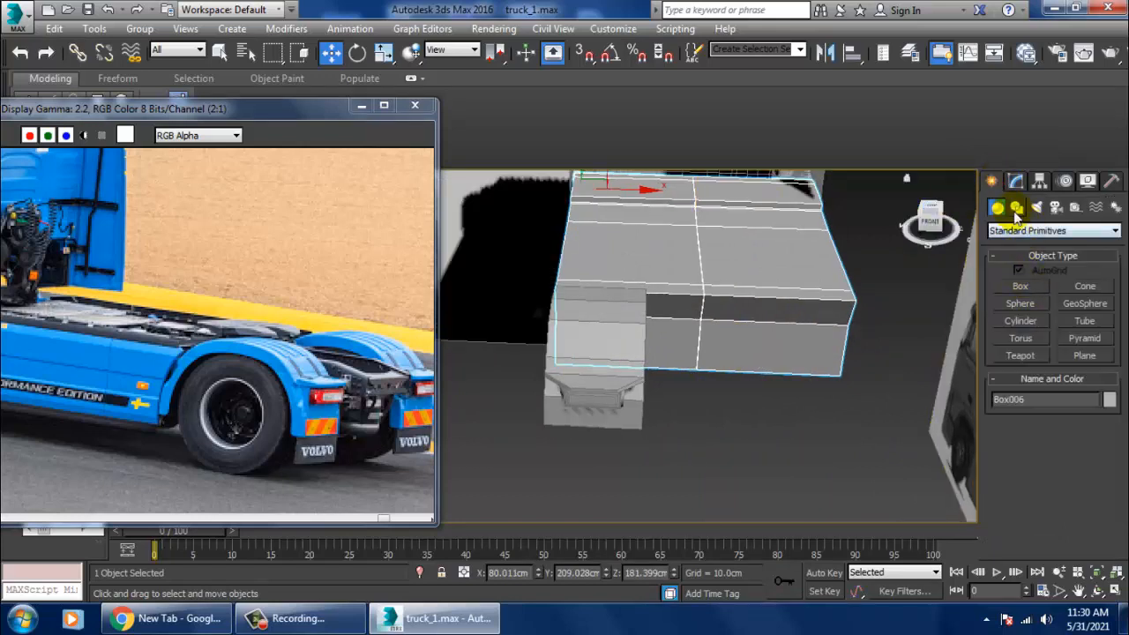
left_click(1017, 207)
left_click(1022, 299)
key("alt+w")
middle_click(489, 313)
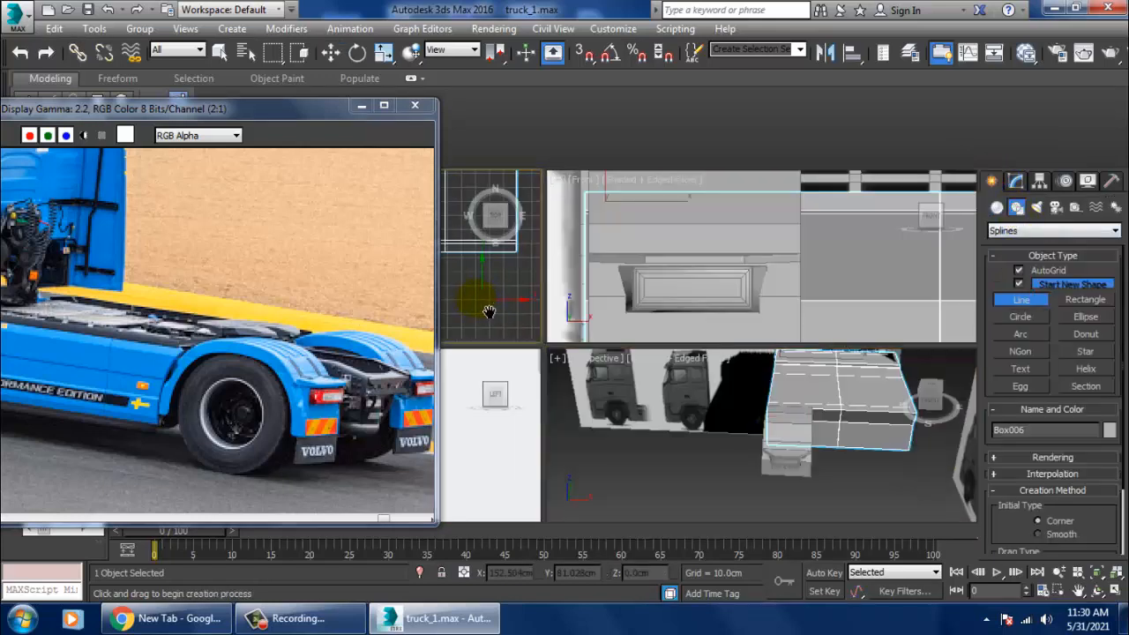
key("alt+w")
scroll(650, 309, "down", 5)
scroll(623, 344, "up", 3)
middle_click_drag(623, 344, 710, 300)
scroll(712, 327, "up", 4)
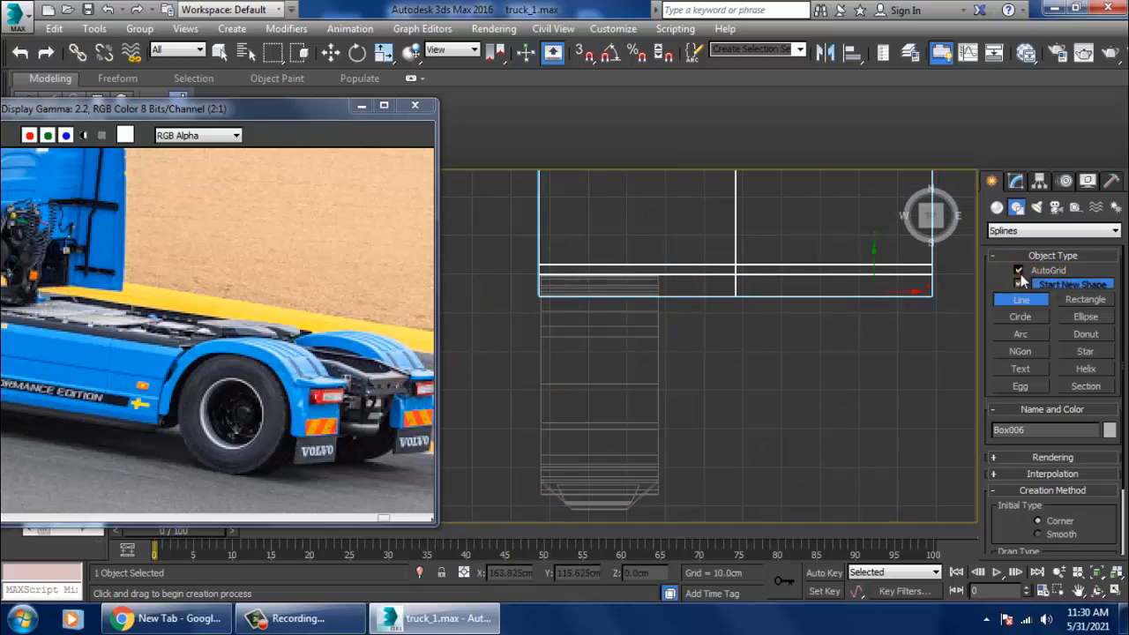
left_click(683, 286)
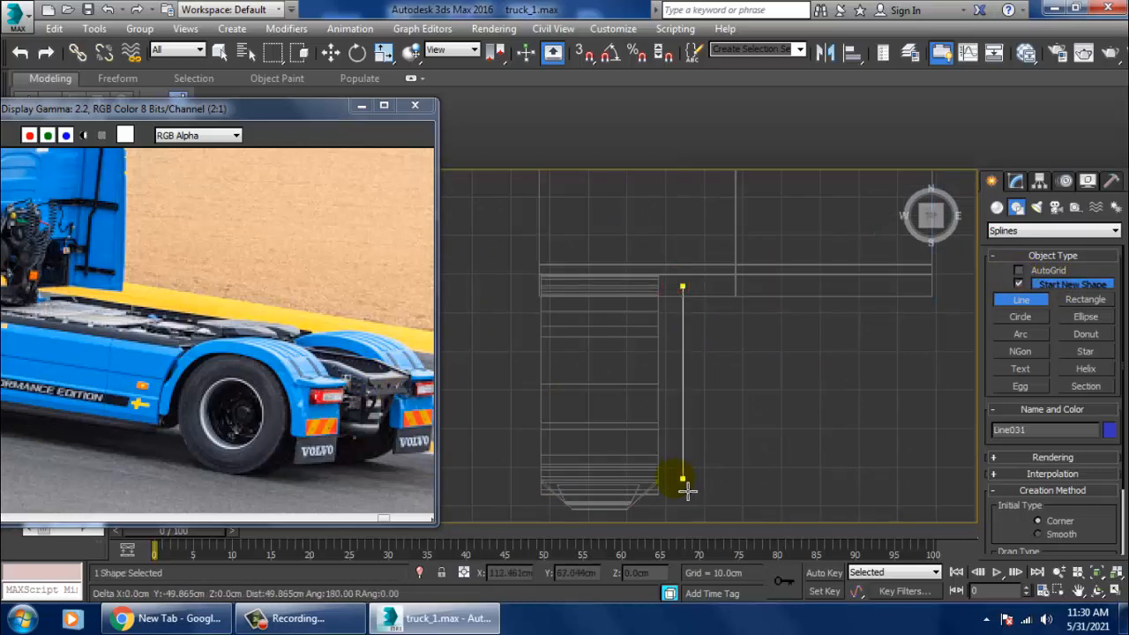
left_click(683, 484)
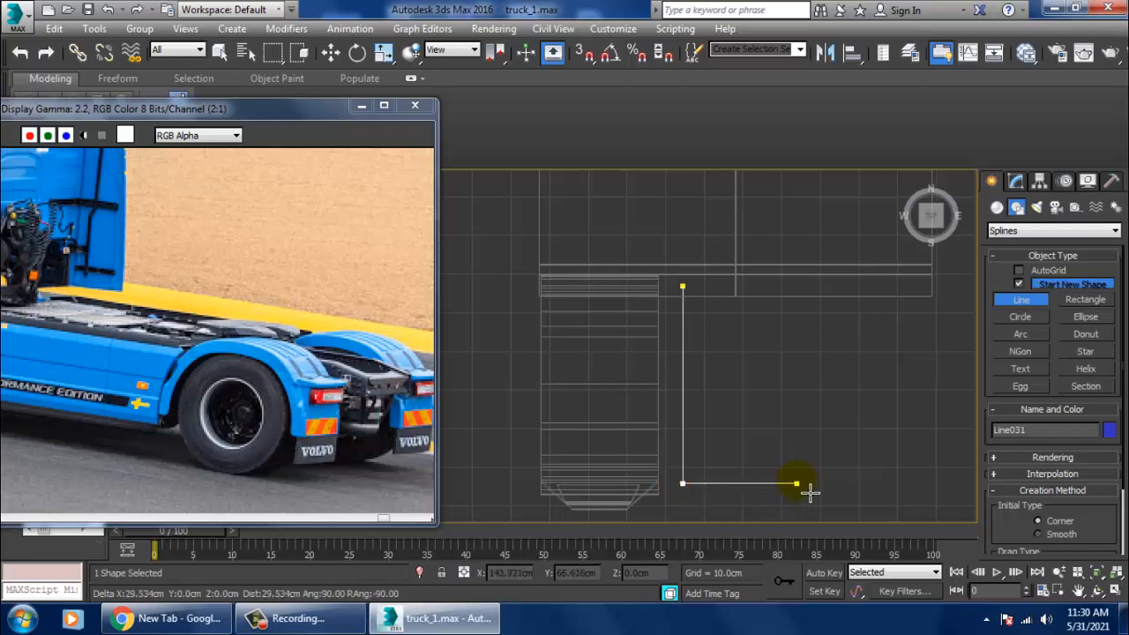
left_click(820, 491)
left_click(822, 306)
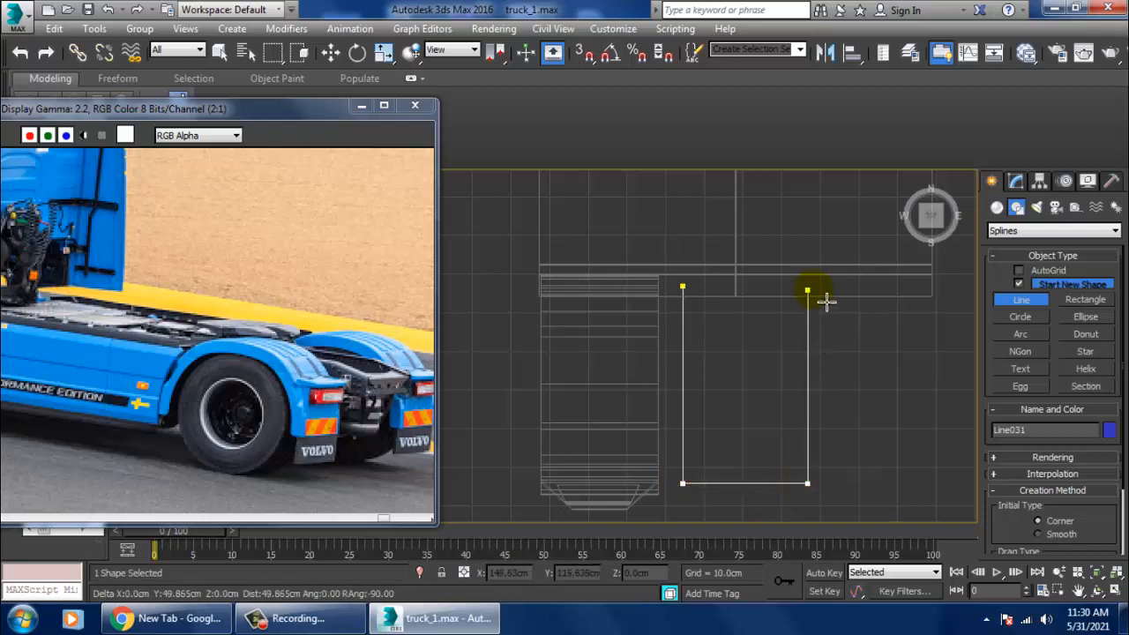
left_click(823, 296)
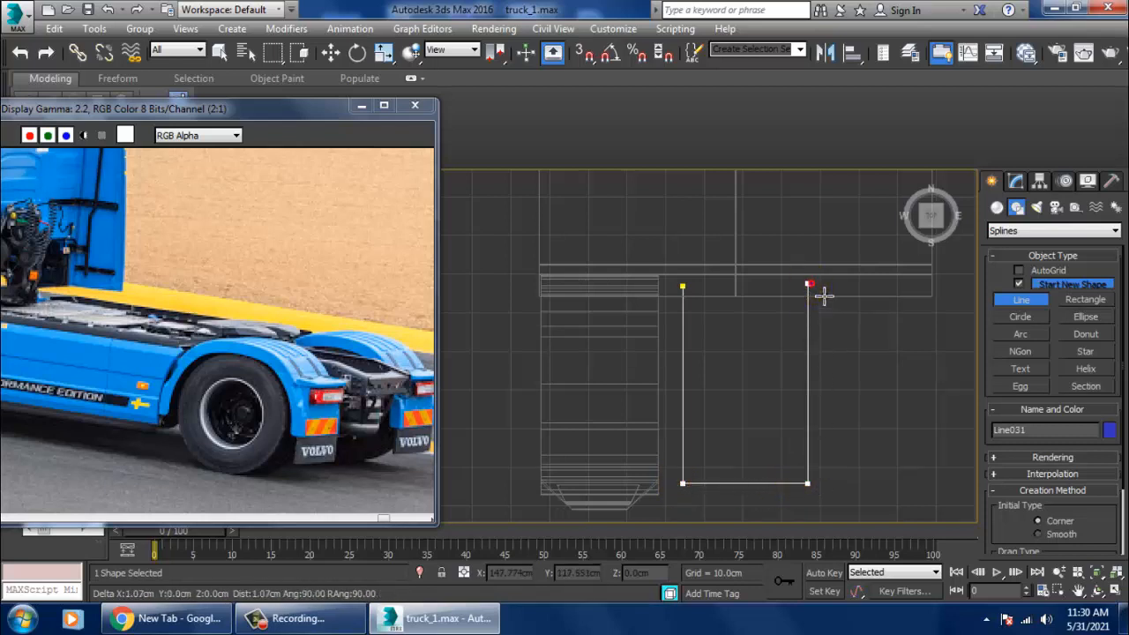
right_click(822, 296)
Step: Raise the U-shaped outline along Z to about 172.5 cm so it sits level with the fender arch
key("w")
key("alt+w")
right_click(837, 461)
key("alt+w")
scroll(834, 446, "down", 5)
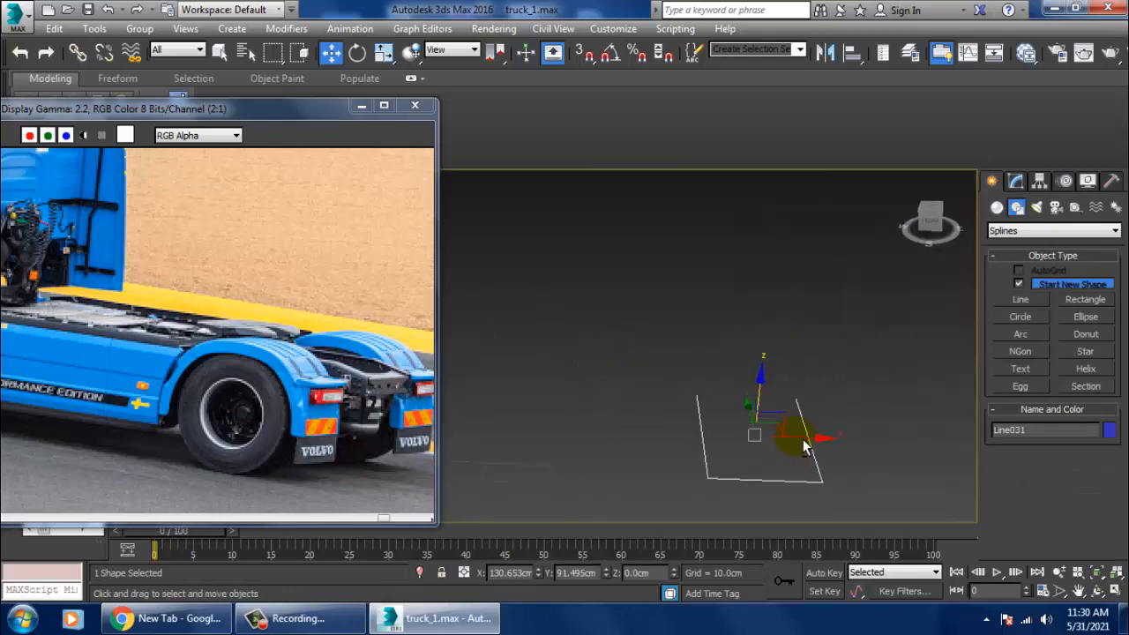
left_click_drag(801, 385, 812, 227)
key("z")
scroll(790, 315, "down", 3)
middle_click_drag(790, 315, 718, 323, "alt")
left_click_drag(718, 323, 709, 314)
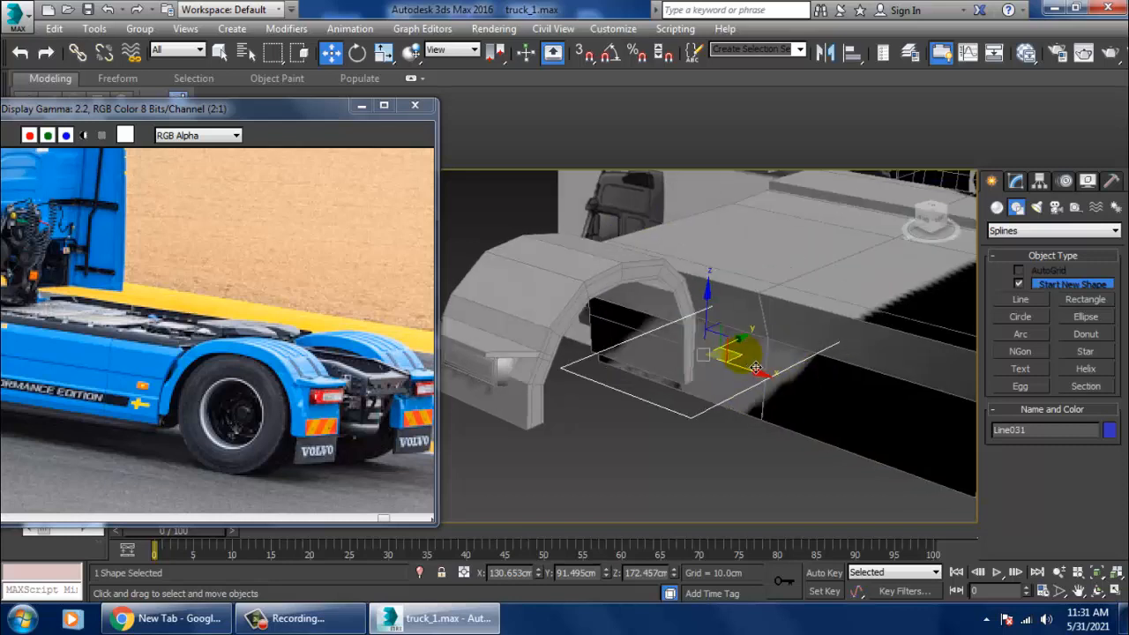
Step: Enable the outline's thickness in the viewport with a rectangular section 7.44 cm in length
left_click(1017, 180)
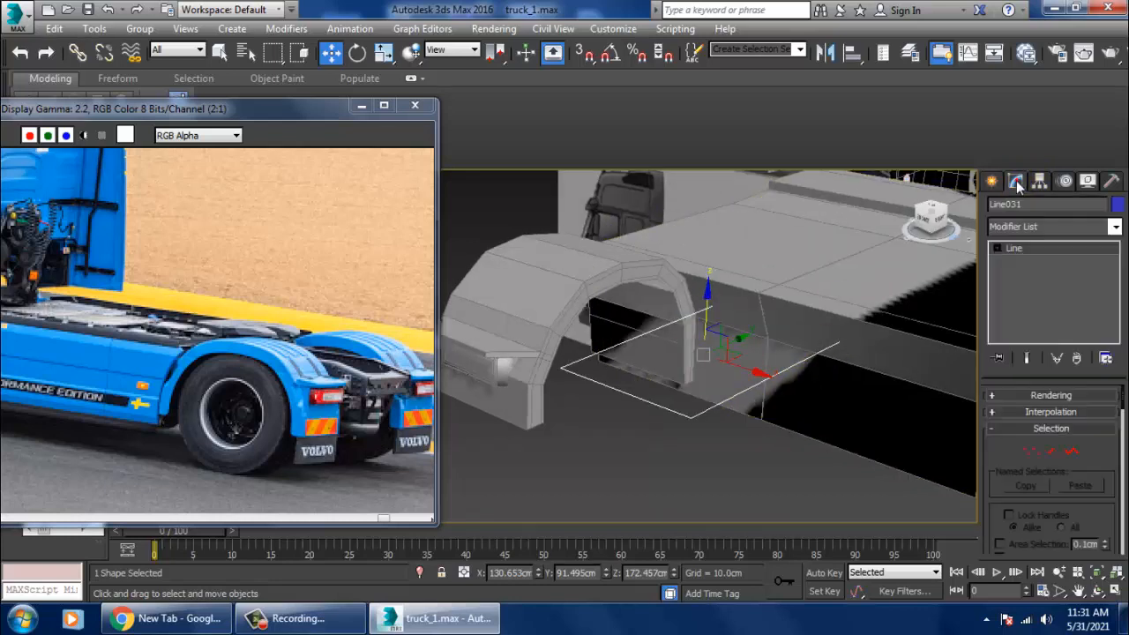
left_click(1013, 396)
left_click(996, 420)
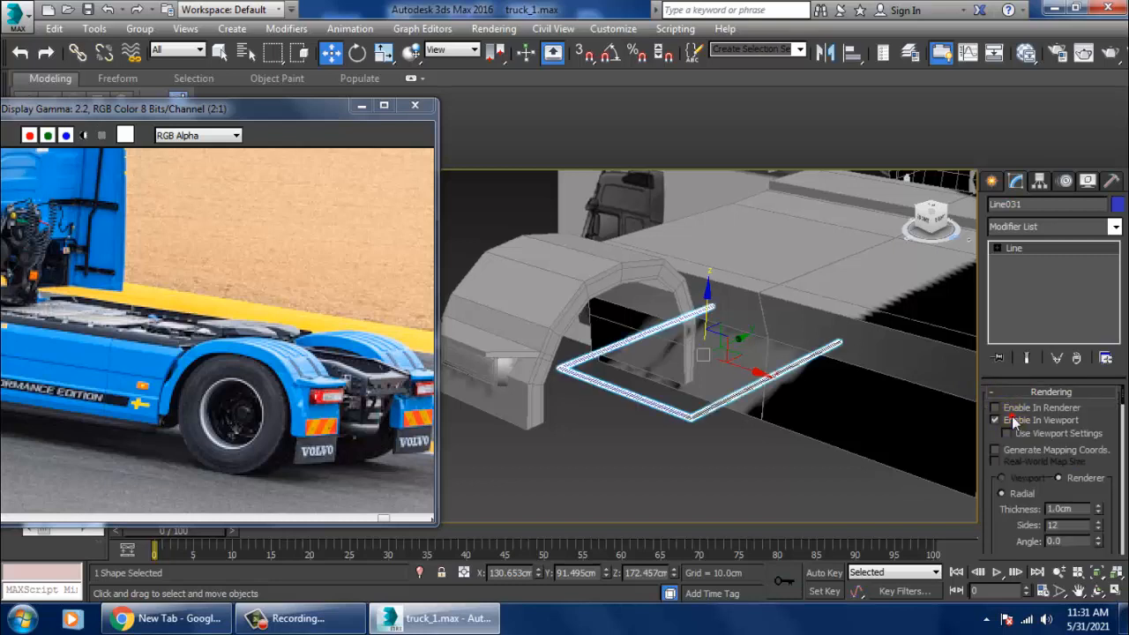
left_click_drag(1026, 553, 1026, 431)
left_click(1002, 431)
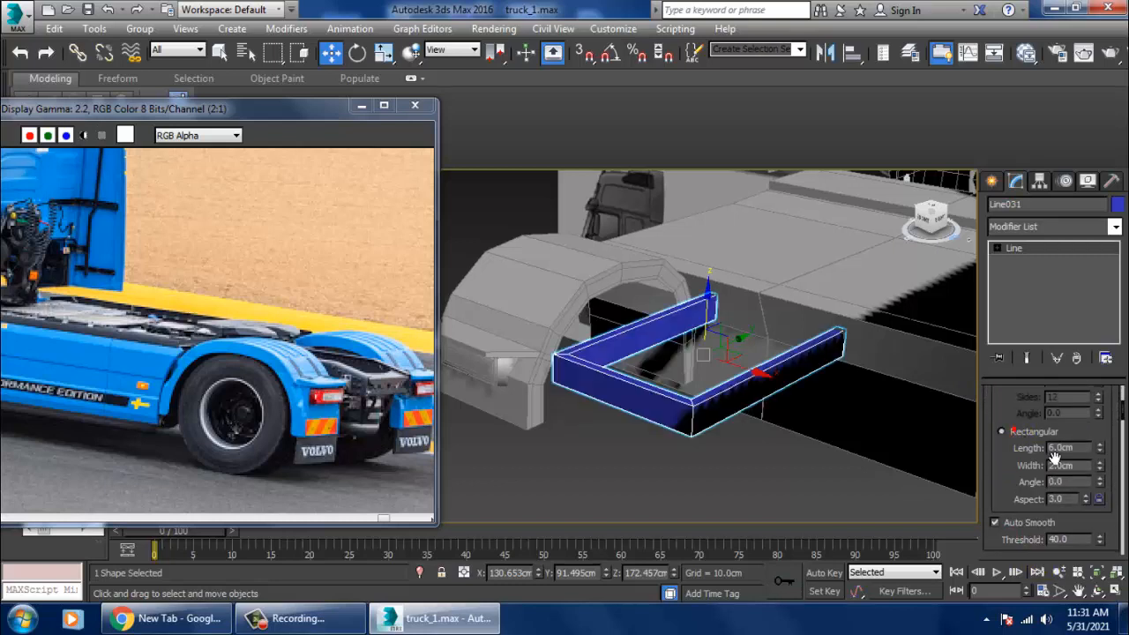
scroll(1114, 452, "down", 1)
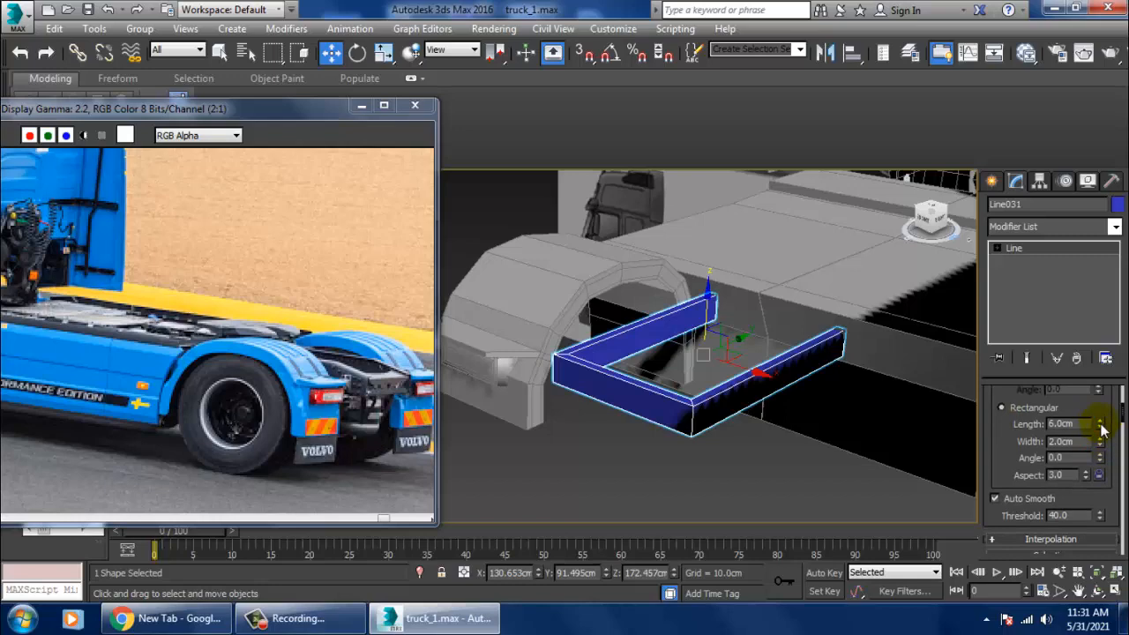
left_click_drag(1101, 429, 1117, 415)
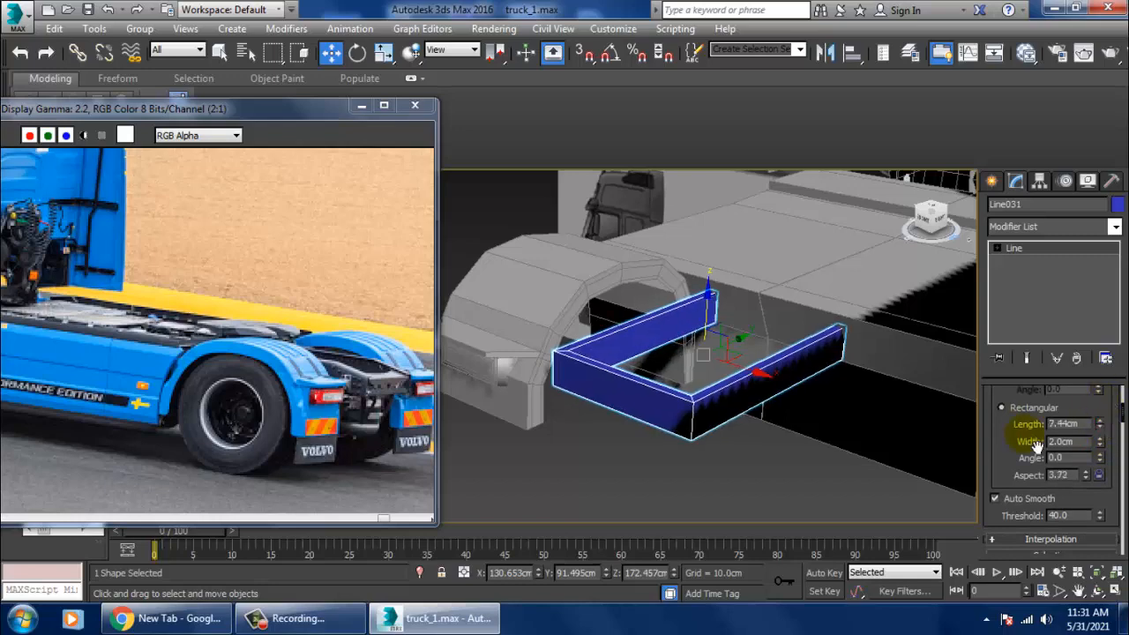
Step: Convert the U-shaped chassis frame to an Editable Poly
middle_click_drag(748, 420, 799, 414, "alt")
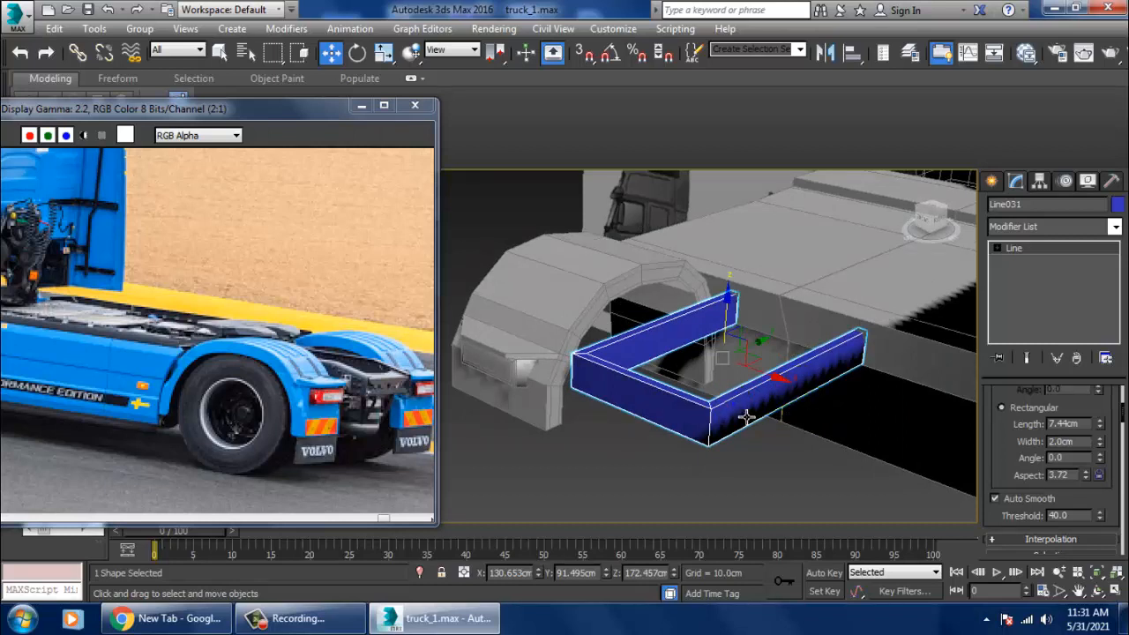
middle_click_drag(750, 418, 734, 348, "alt")
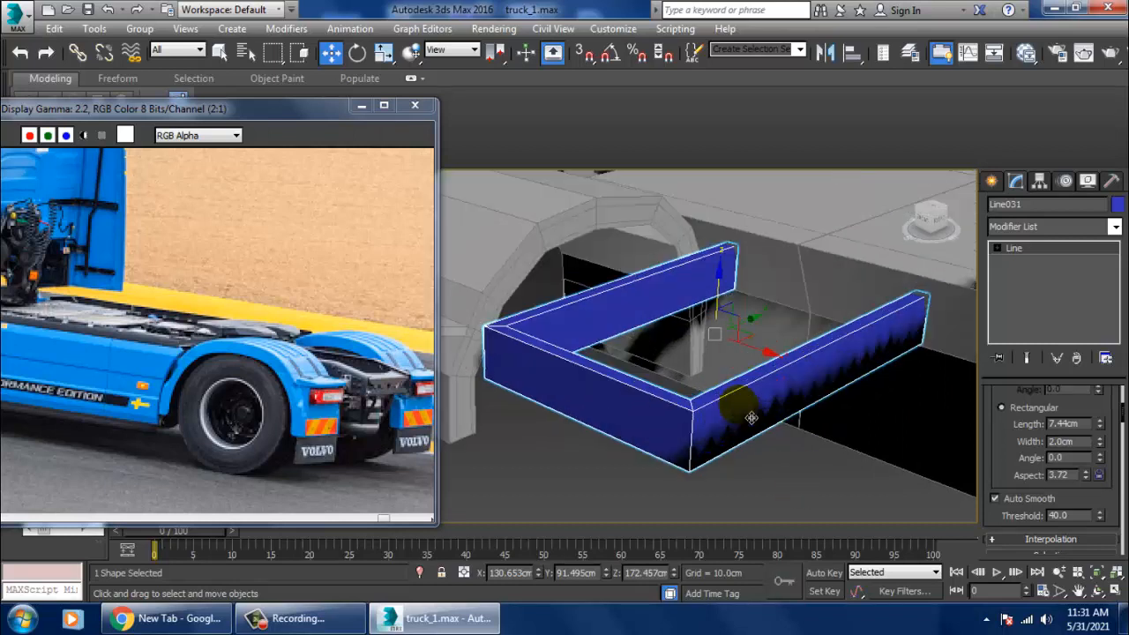
right_click(734, 349)
mouse_move(821, 516)
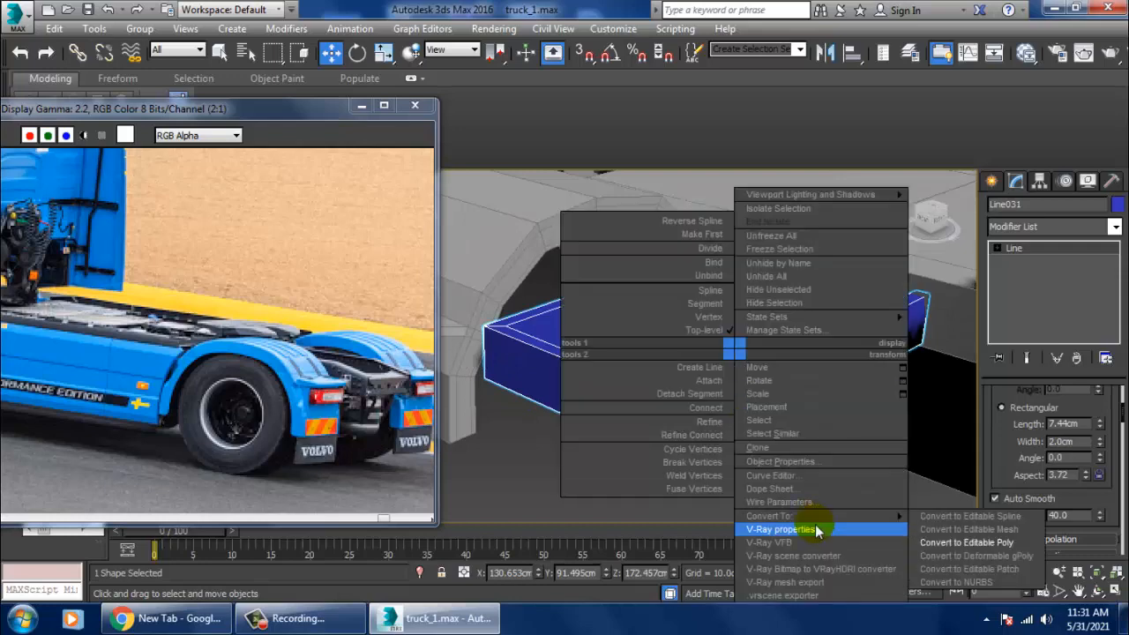
left_click(966, 543)
Step: Select the lengthwise edges of both side rails and connect them with 3 segments
key("F3")
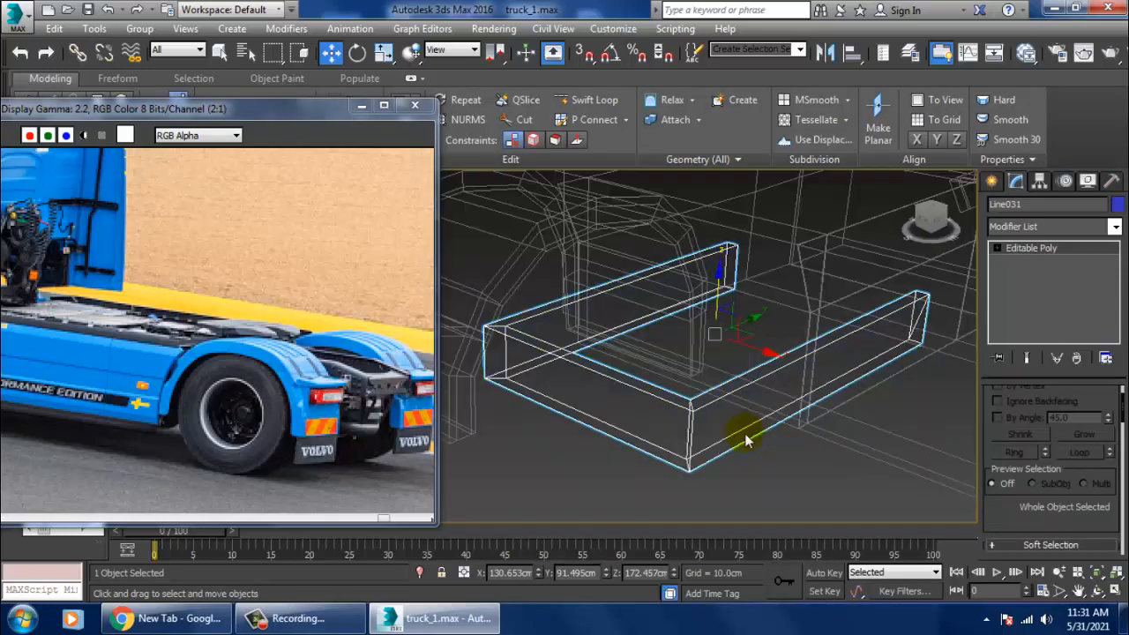
mouse_move(747, 433)
middle_mouse_down("alt")
mouse_move(832, 365)
mouse_move(928, 348)
middle_mouse_up("alt")
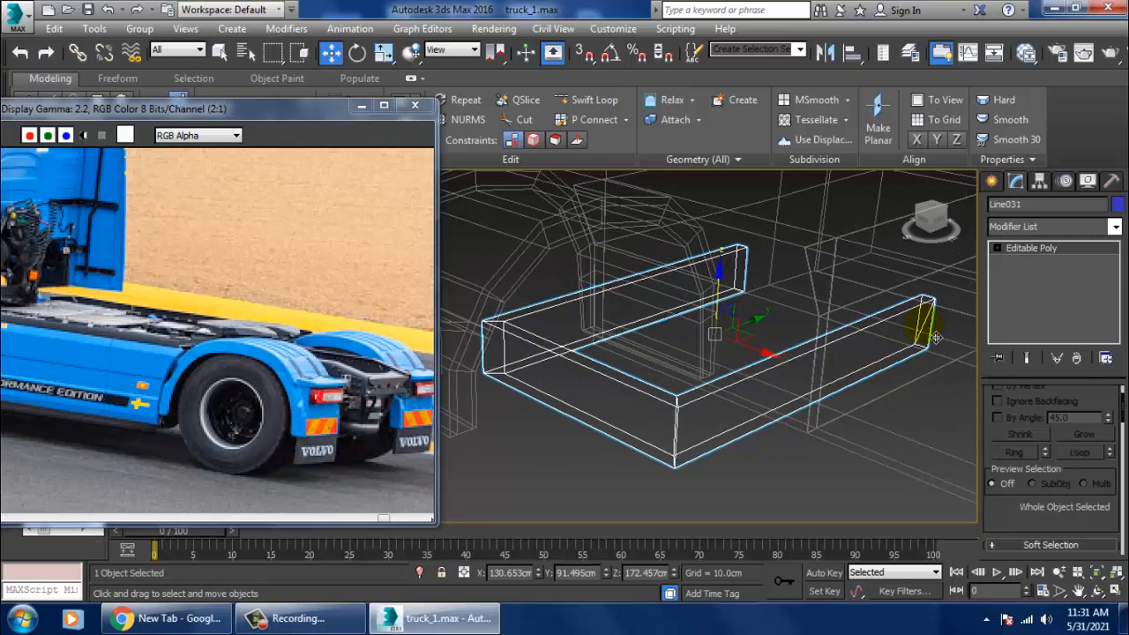
key("2")
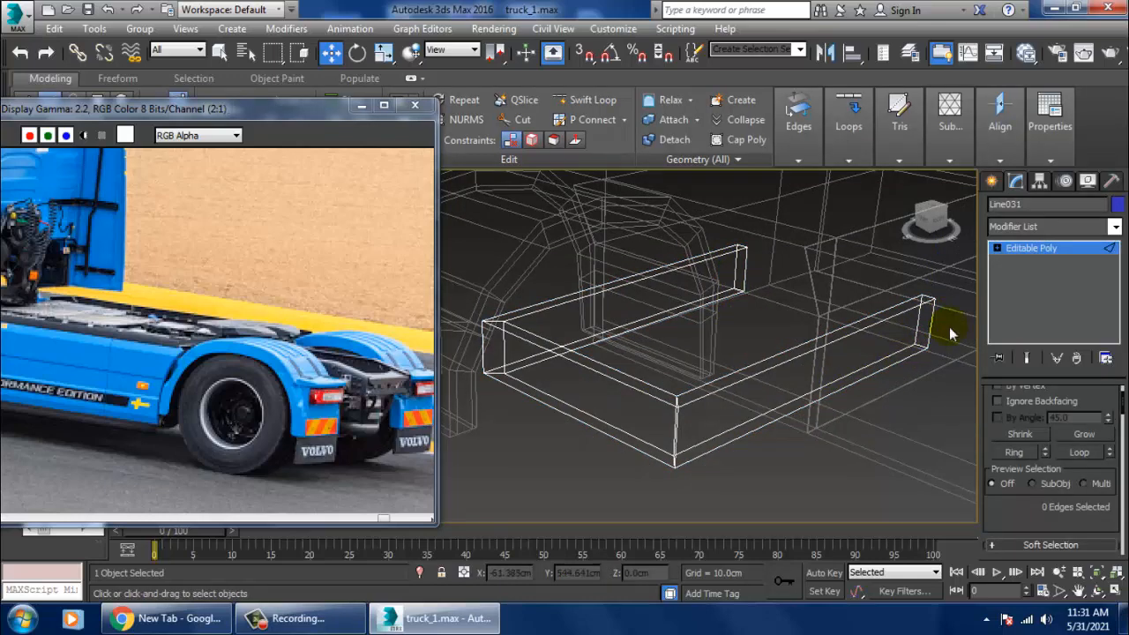
key("F3")
middle_click_drag(791, 373, 734, 376, "alt")
left_click(997, 249)
left_click(1026, 274)
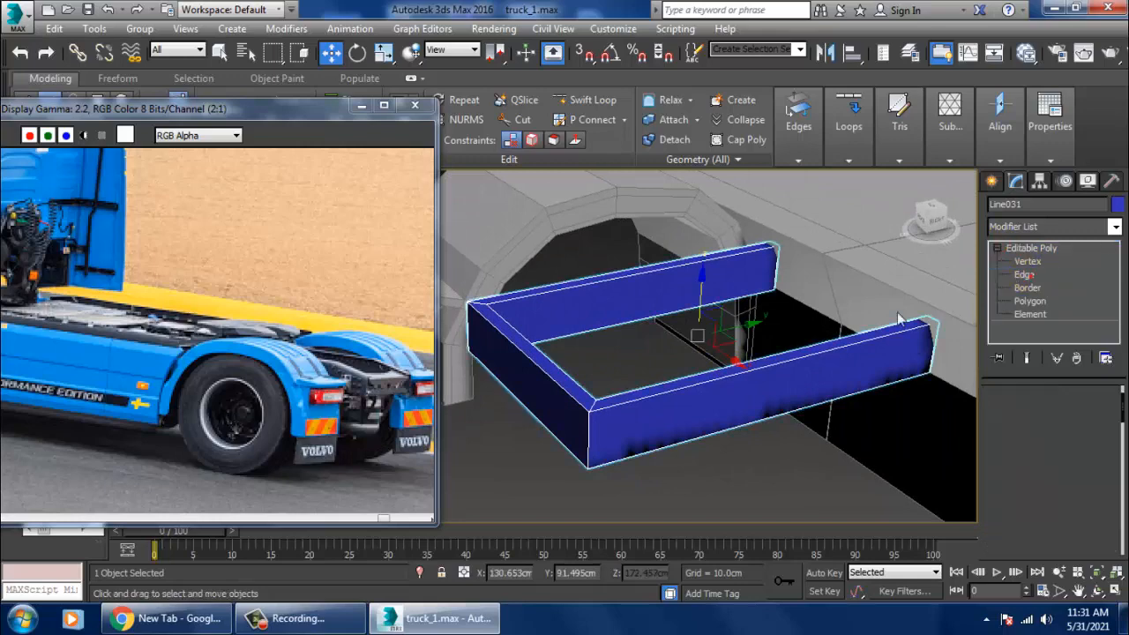
left_click(1031, 275)
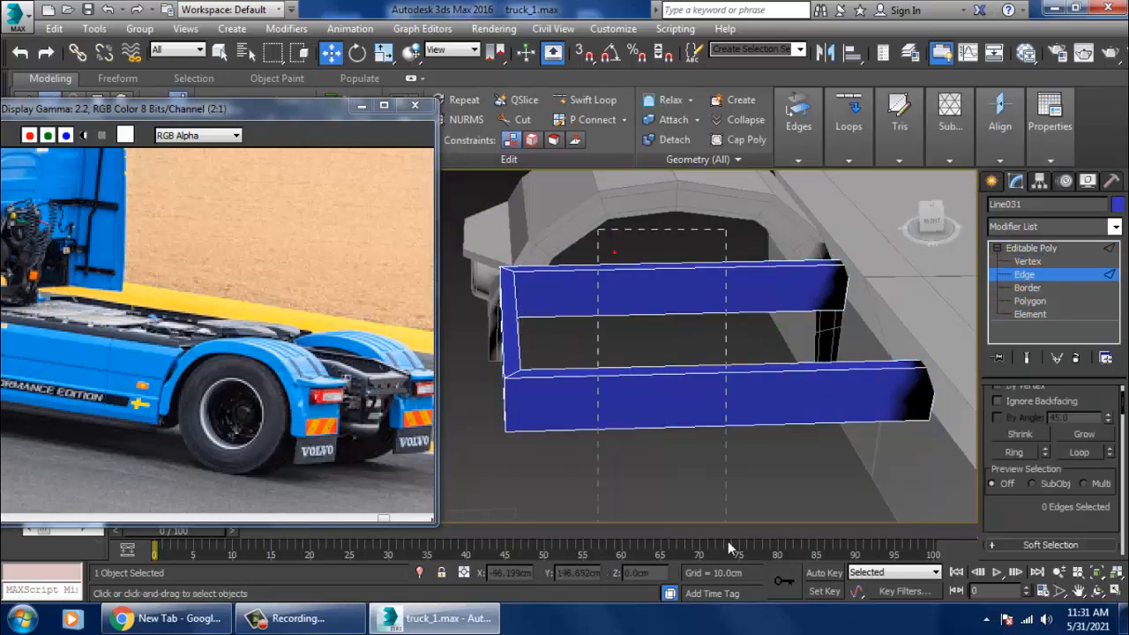
left_click_drag(1074, 526, 1076, 377)
scroll(1078, 410, "down", 2)
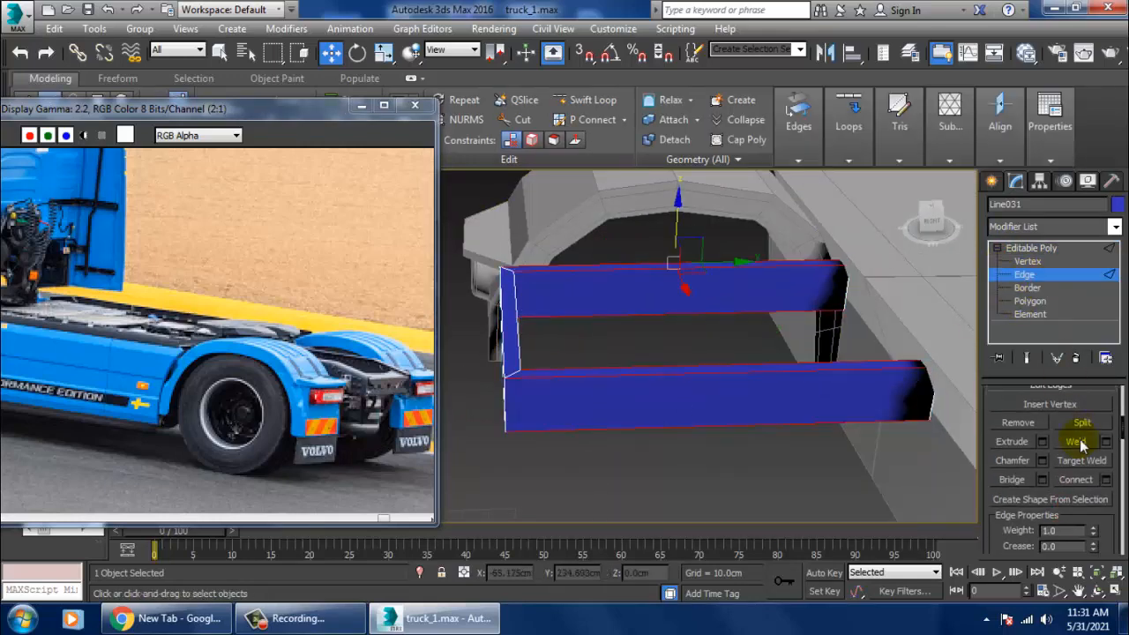
left_click(1107, 480)
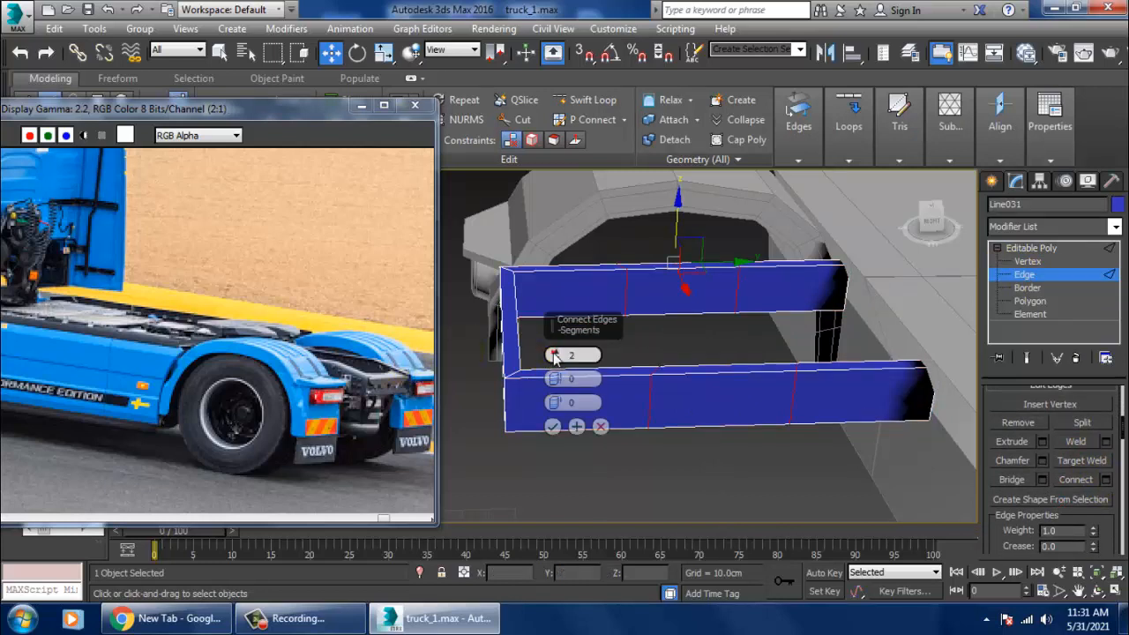
left_click(552, 426)
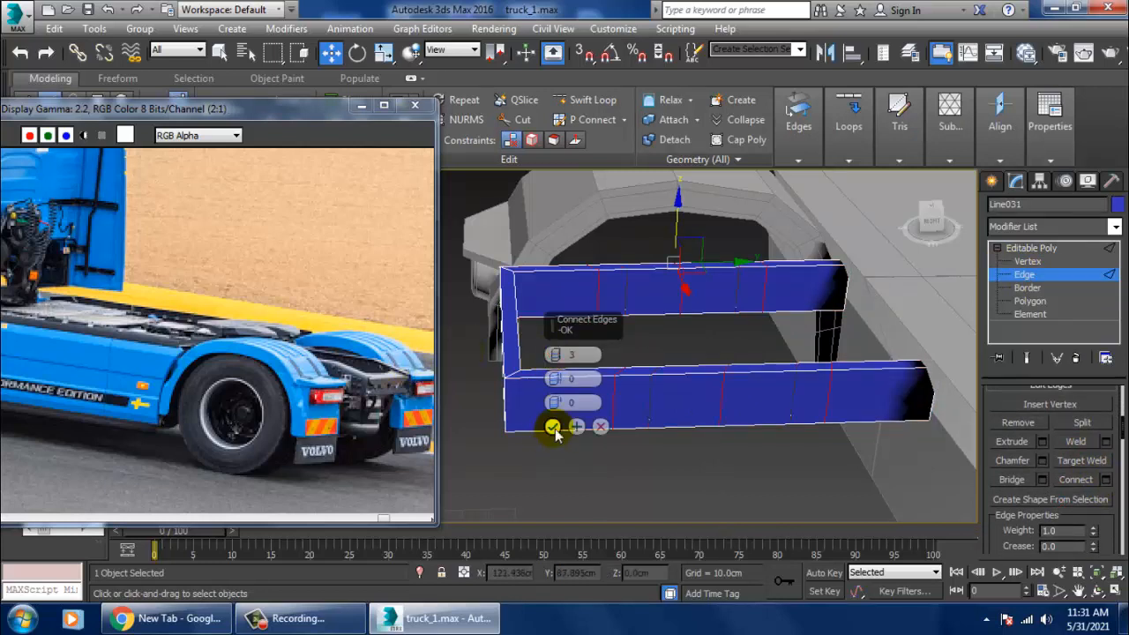
Step: Straighten each new edge loop on both side rails by scaling its four vertices along Y
middle_click_drag(688, 328, 725, 342, "alt")
key("1")
middle_click_drag(590, 255, 590, 404, "alt")
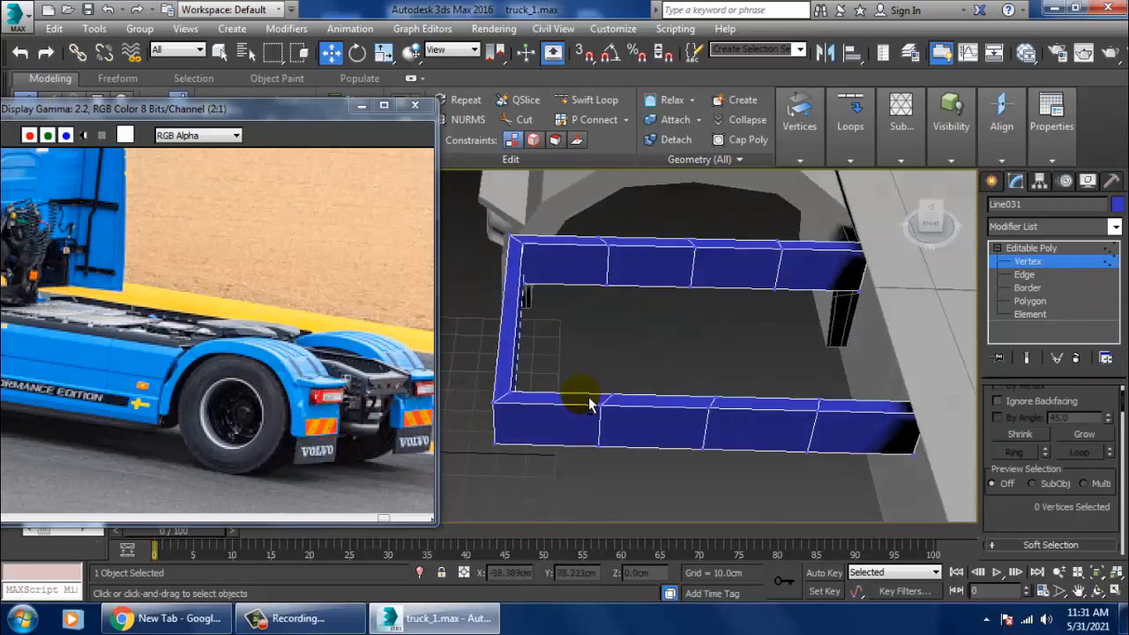
left_click_drag(626, 444, 628, 444)
key("r")
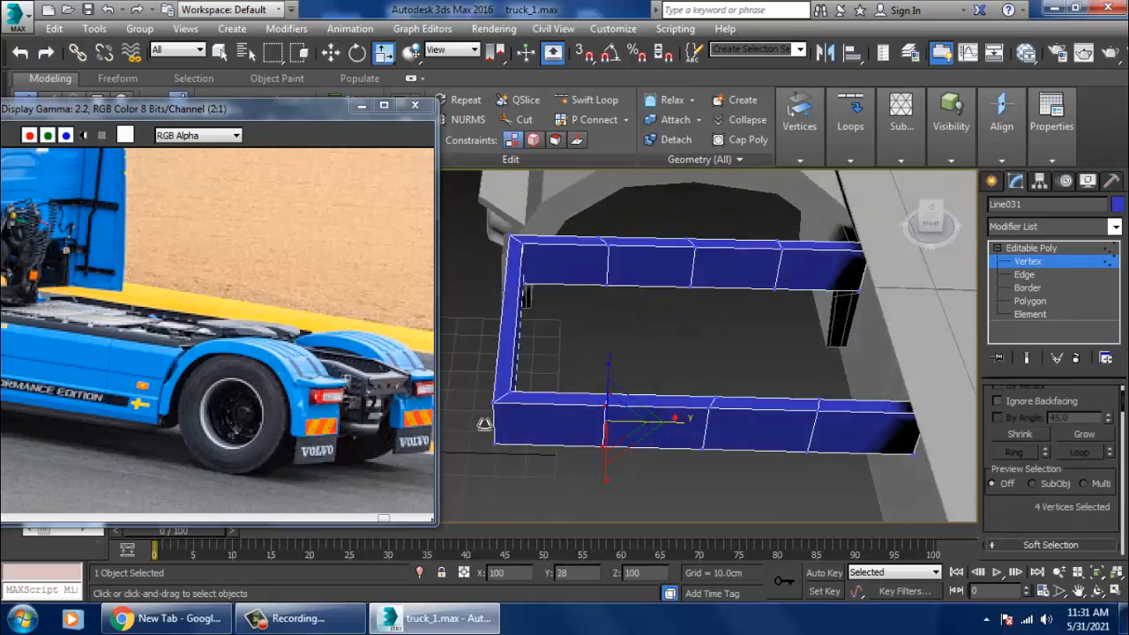
left_click_drag(632, 318, 627, 300)
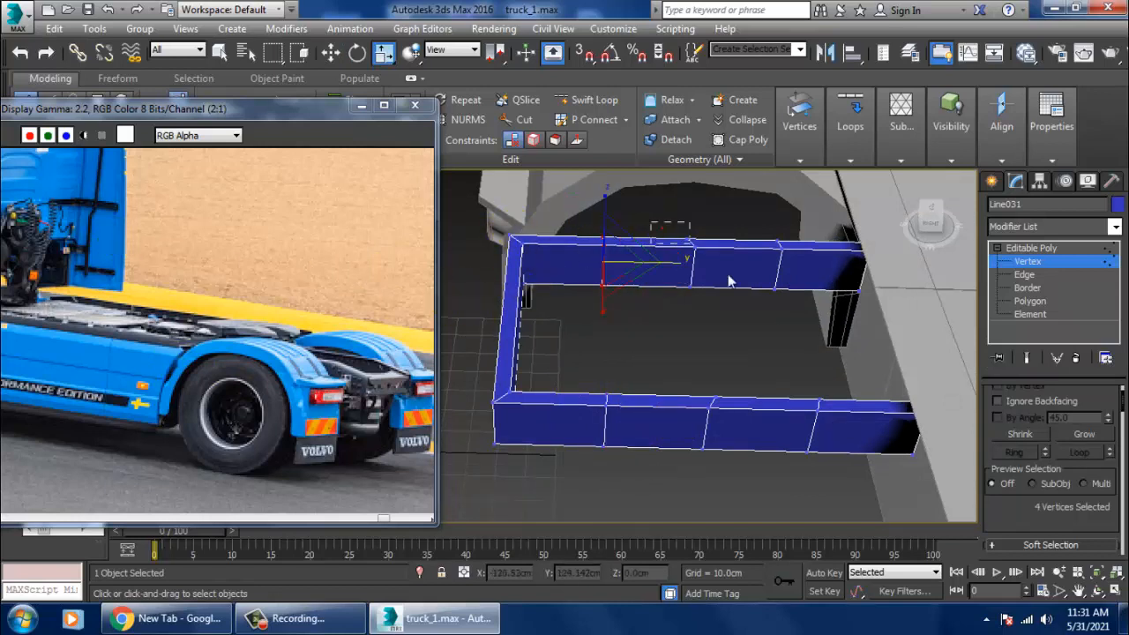
left_click_drag(662, 228, 730, 317)
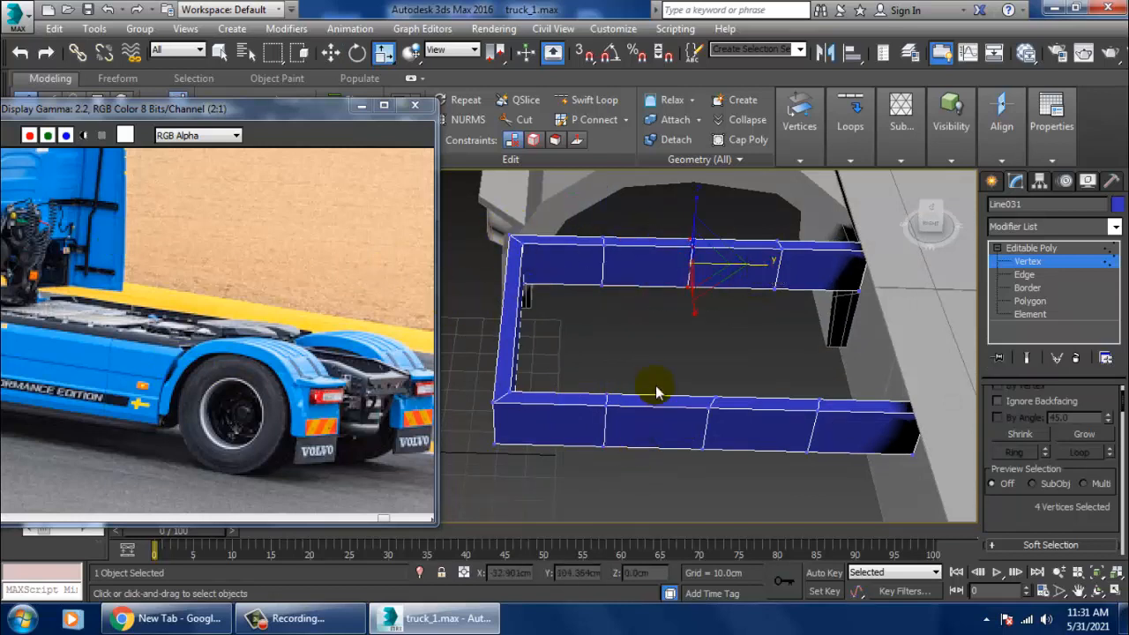
left_click_drag(745, 494, 747, 492)
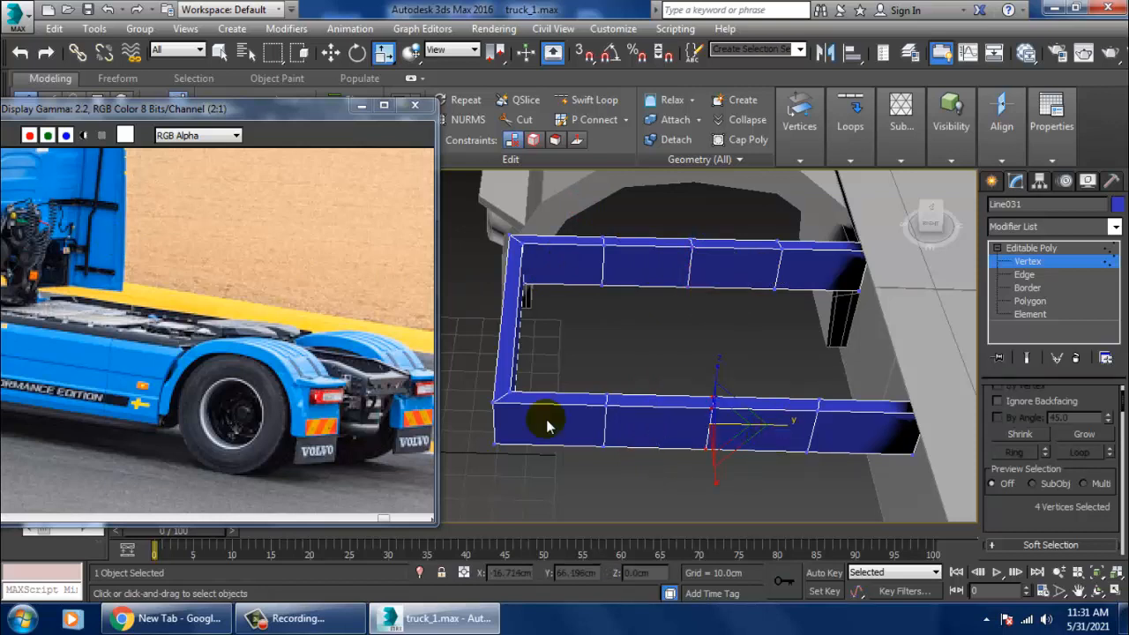
left_click_drag(790, 374, 784, 427)
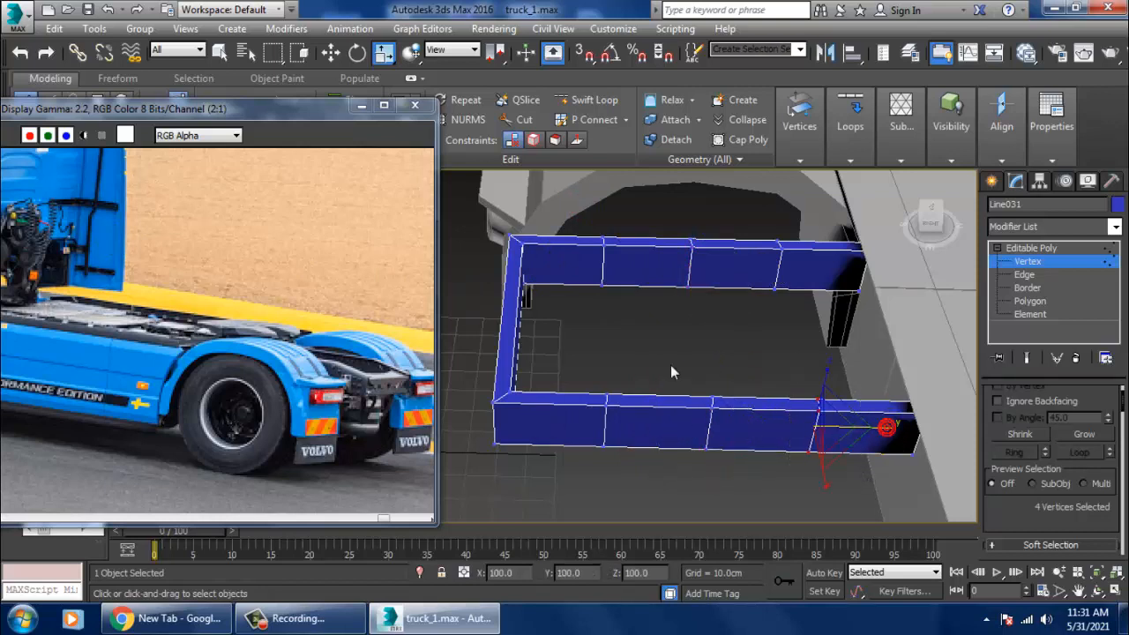
left_click_drag(756, 231, 822, 309)
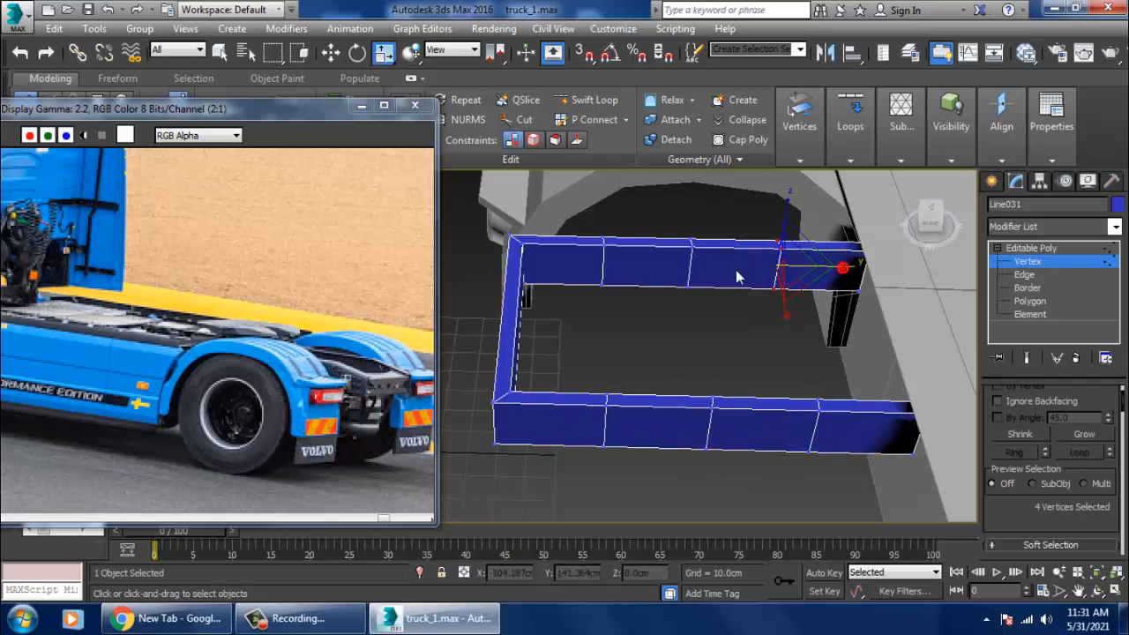
Step: Raise the upper vertices of the first and third edge loops on both side rails slightly in the side view
middle_click_drag(847, 262, 542, 250, "alt")
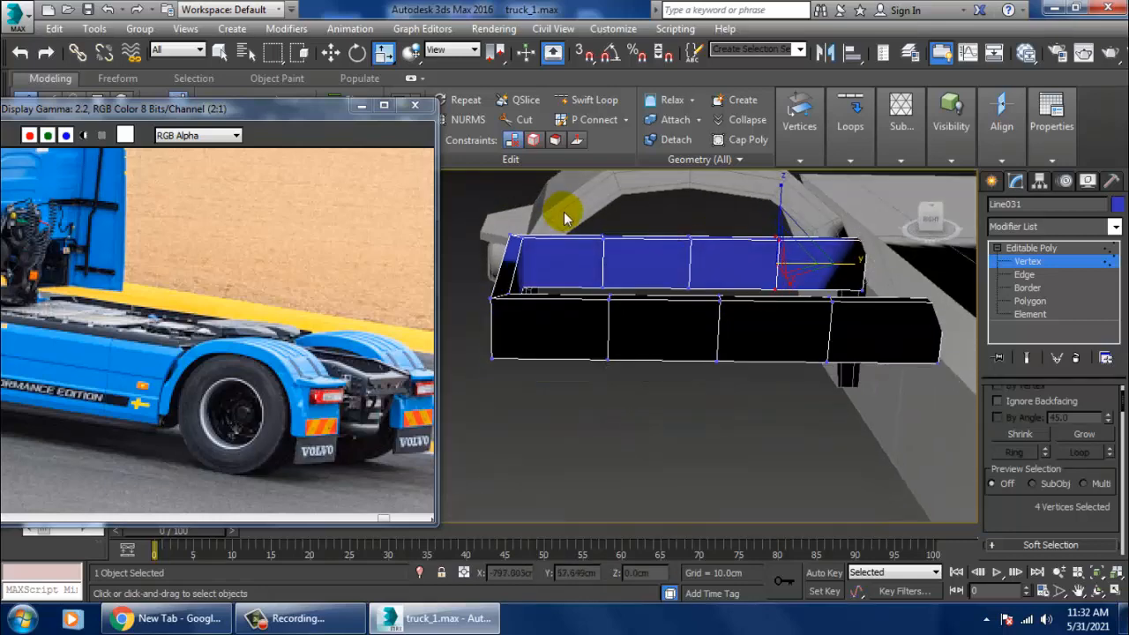
key("alt+w")
key("alt+w")
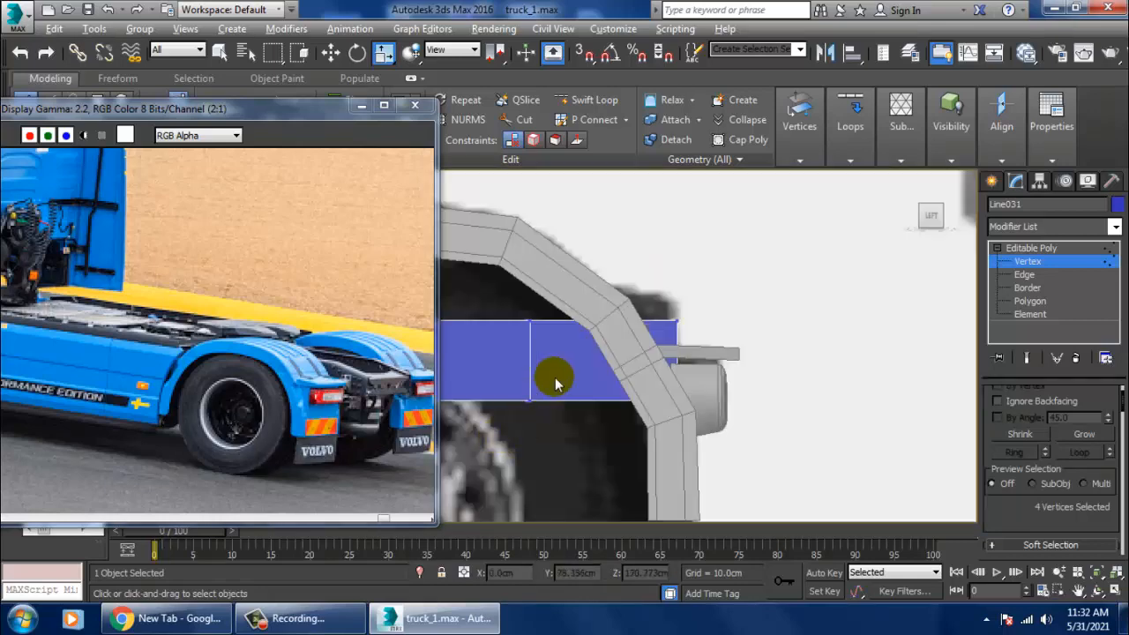
scroll(637, 353, "down", 5)
key("F3")
middle_click_drag(697, 345, 695, 366)
left_click_drag(666, 397, 668, 398)
left_click_drag(738, 357, 778, 402, "ctrl")
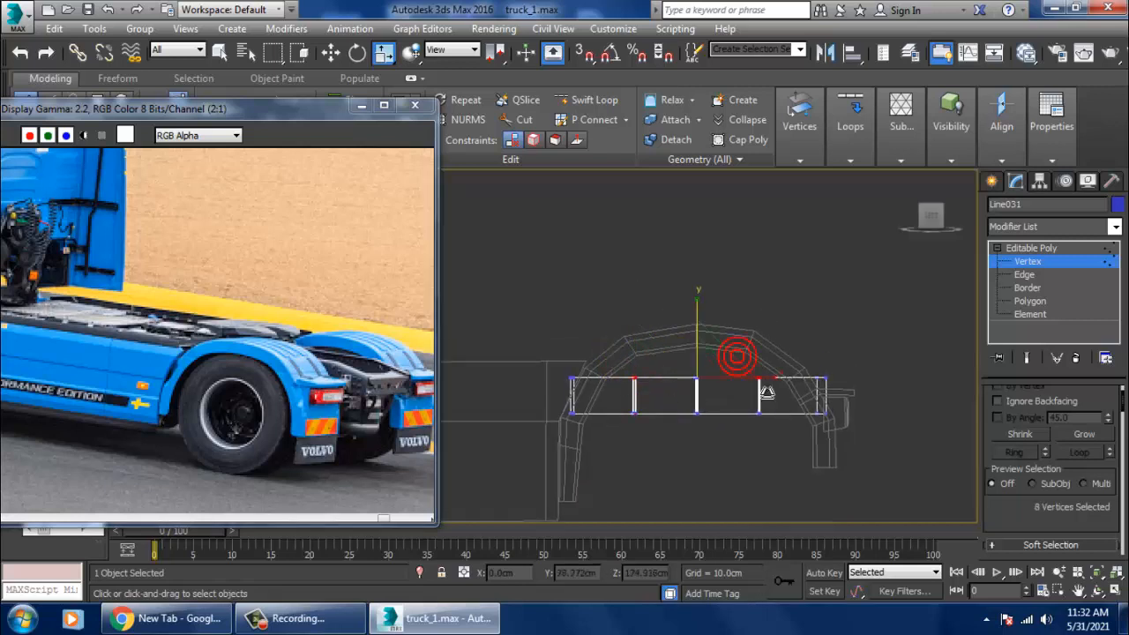
key("w")
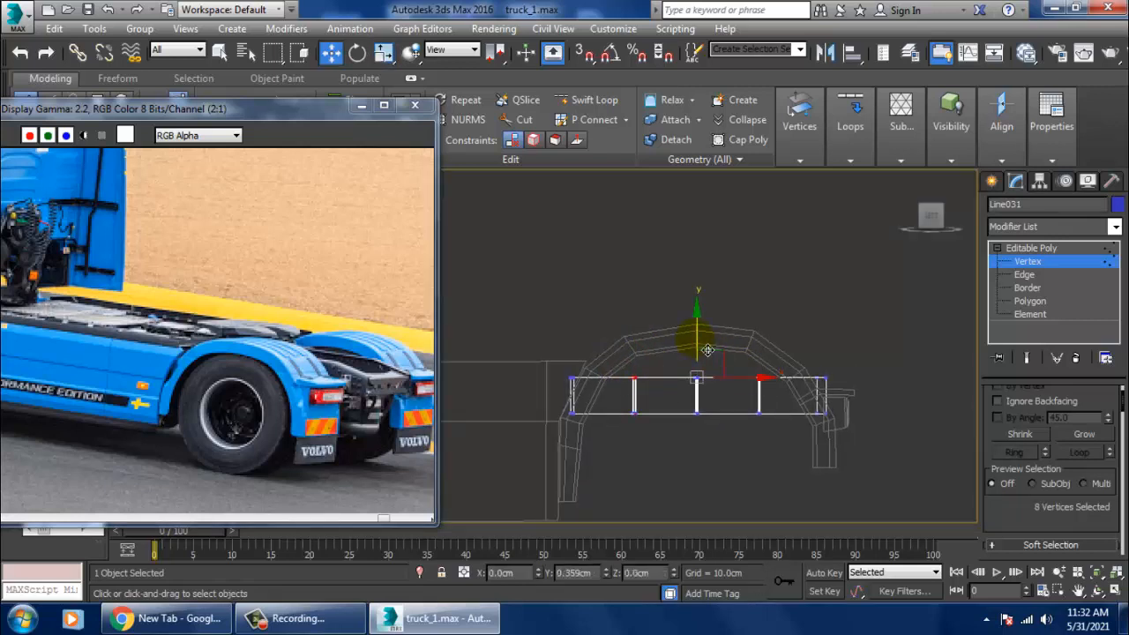
left_click_drag(708, 351, 708, 345)
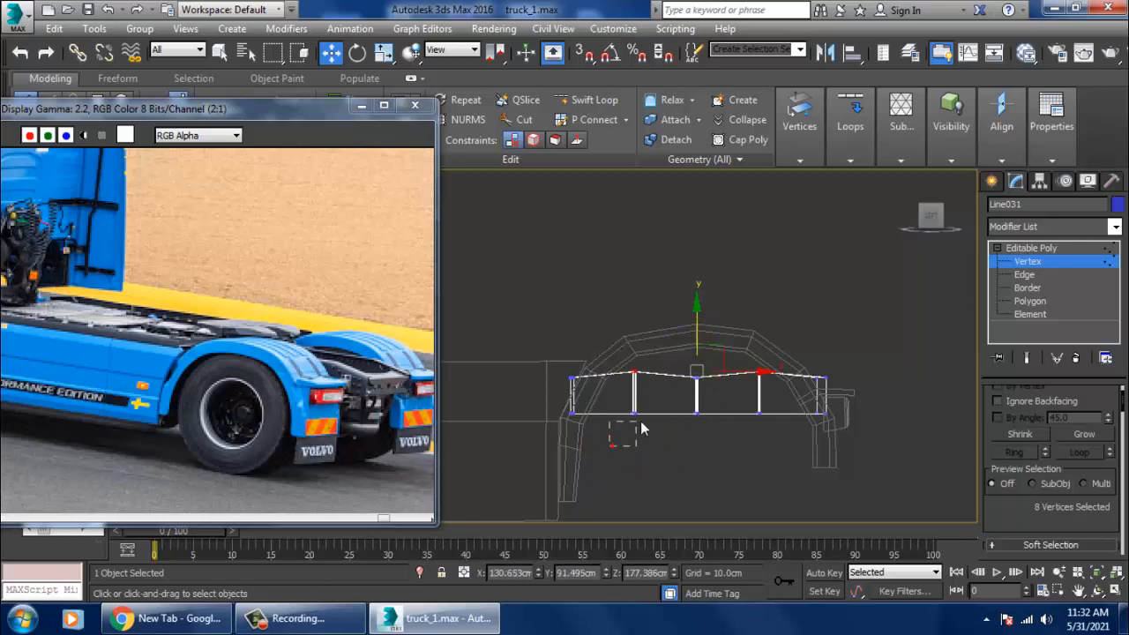
Step: Lower the bottom vertices of the first and third edge loops on both side rails slightly
left_click_drag(662, 401, 658, 397)
left_click_drag(751, 446, 775, 404, "ctrl")
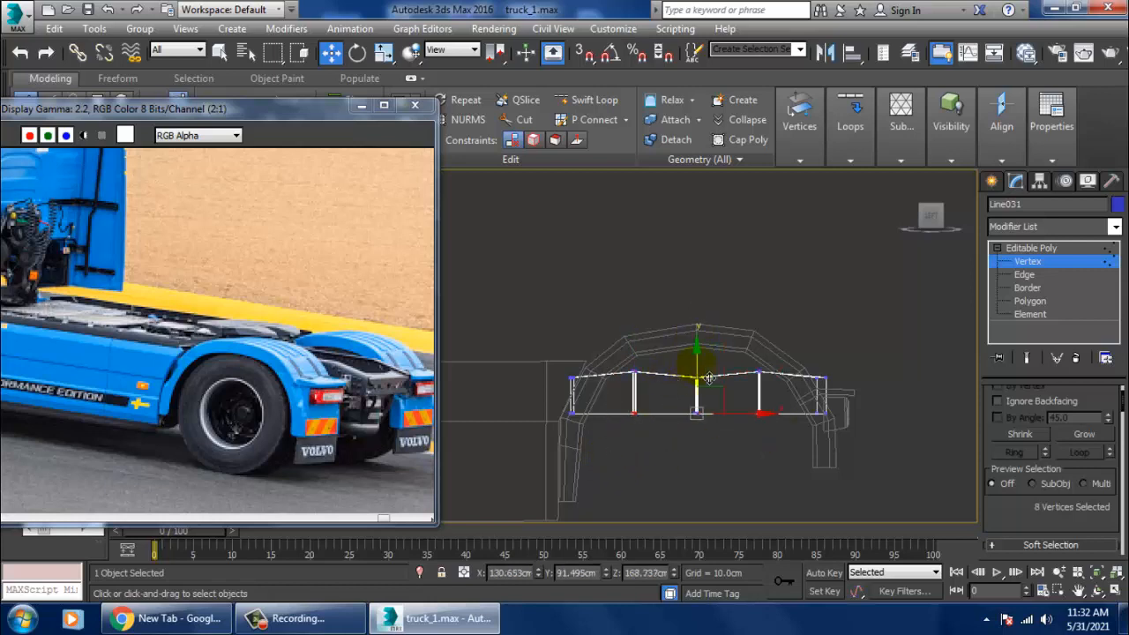
left_click_drag(710, 378, 714, 387)
Step: Select the eight inward-facing polygons along both side rails of the chassis frame
key("alt+w")
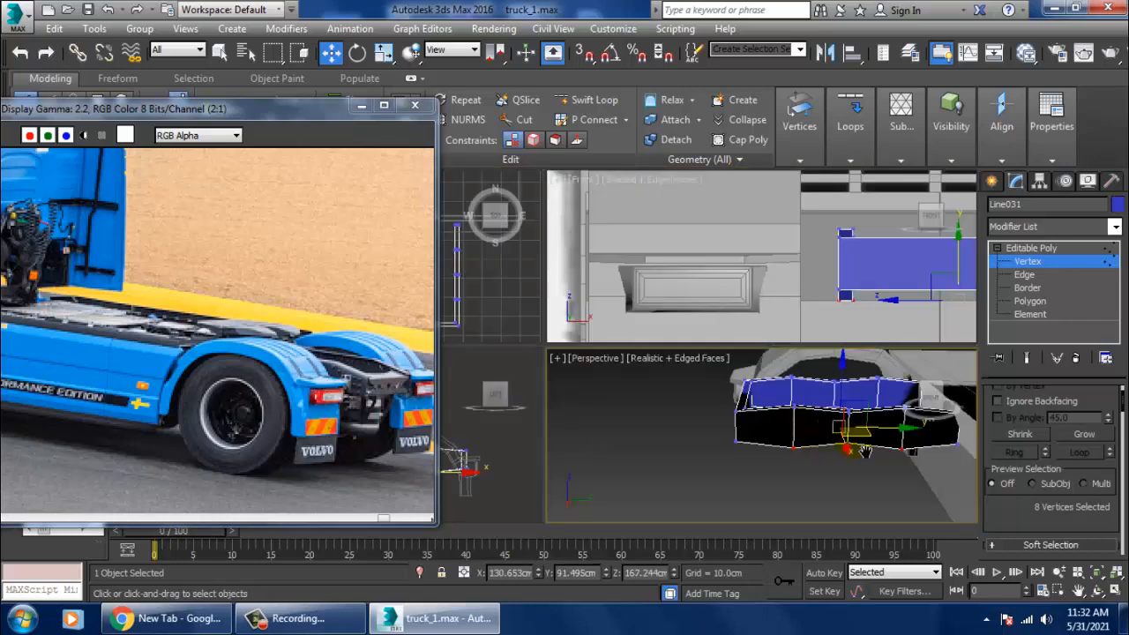
key("alt+w")
middle_click_drag(838, 432, 688, 386)
scroll(688, 387, "down", 5)
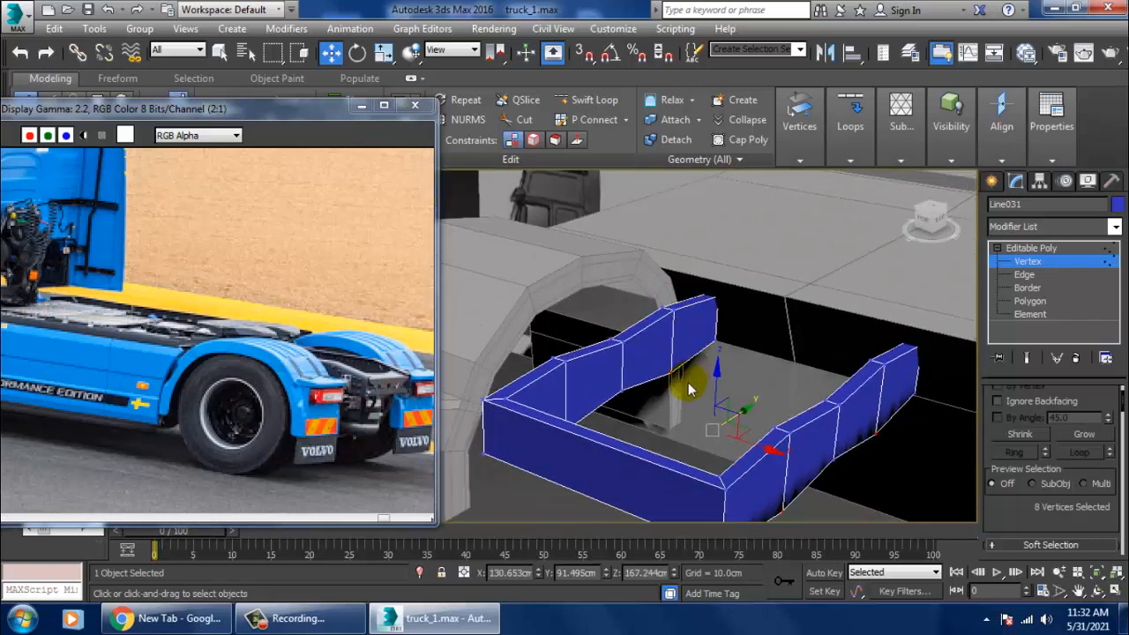
middle_click_drag(632, 410, 719, 381, "alt")
left_click(1030, 300)
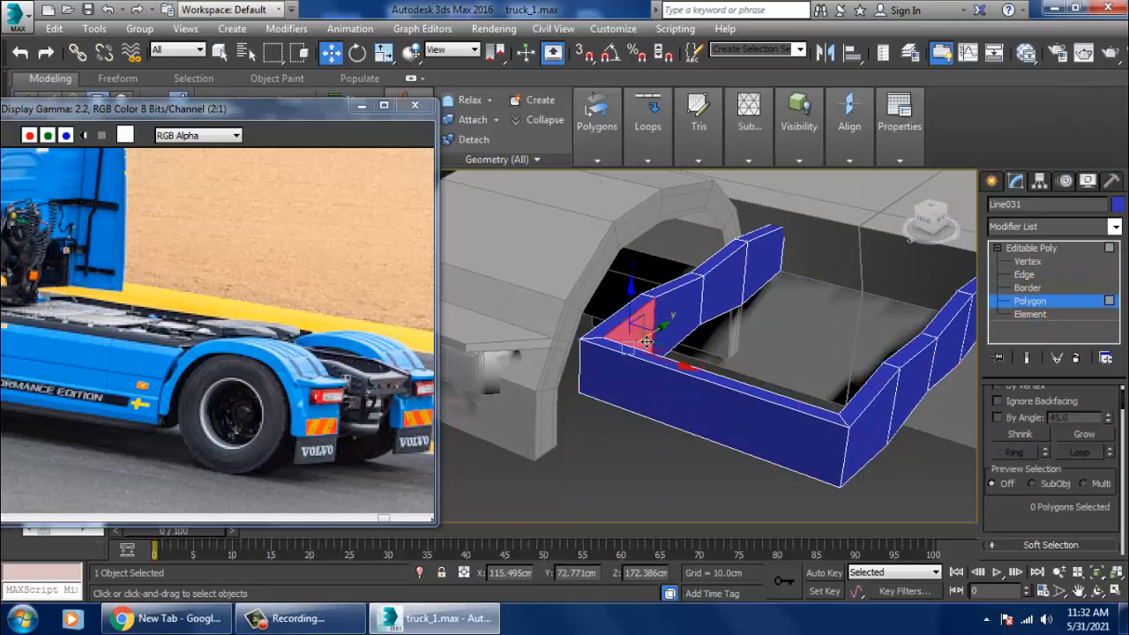
left_click(671, 322, "ctrl")
left_click(732, 303, "ctrl")
middle_click_drag(731, 303, 794, 274, "alt")
left_click(758, 249, "ctrl")
left_click(807, 276, "ctrl")
left_click(860, 315, "ctrl")
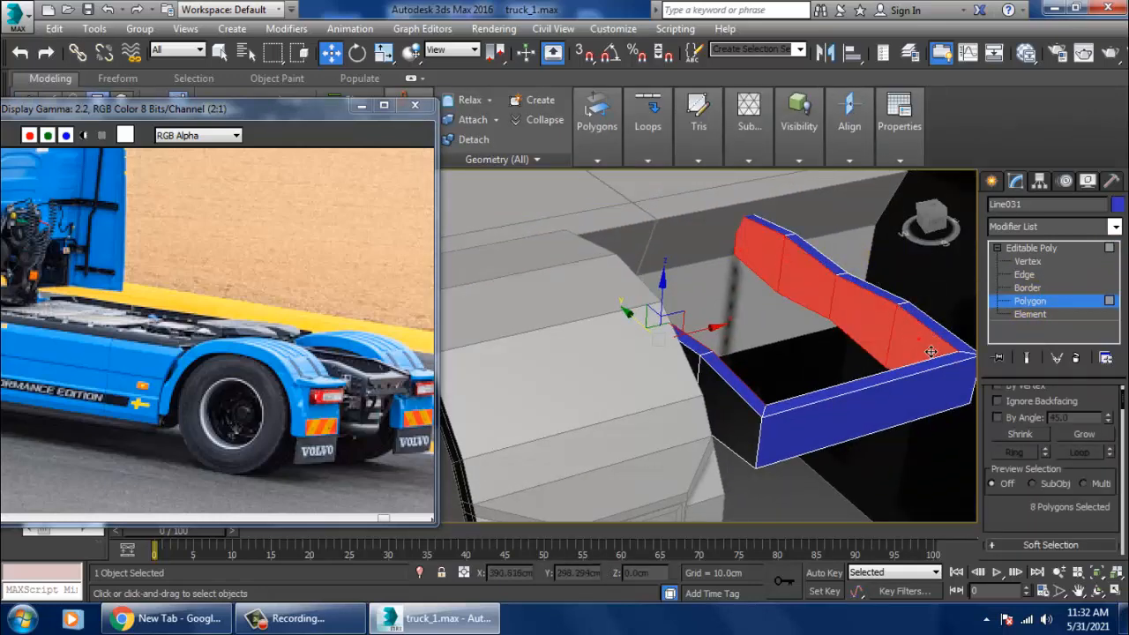
left_click_drag(1025, 516, 1015, 465)
left_click(1042, 515)
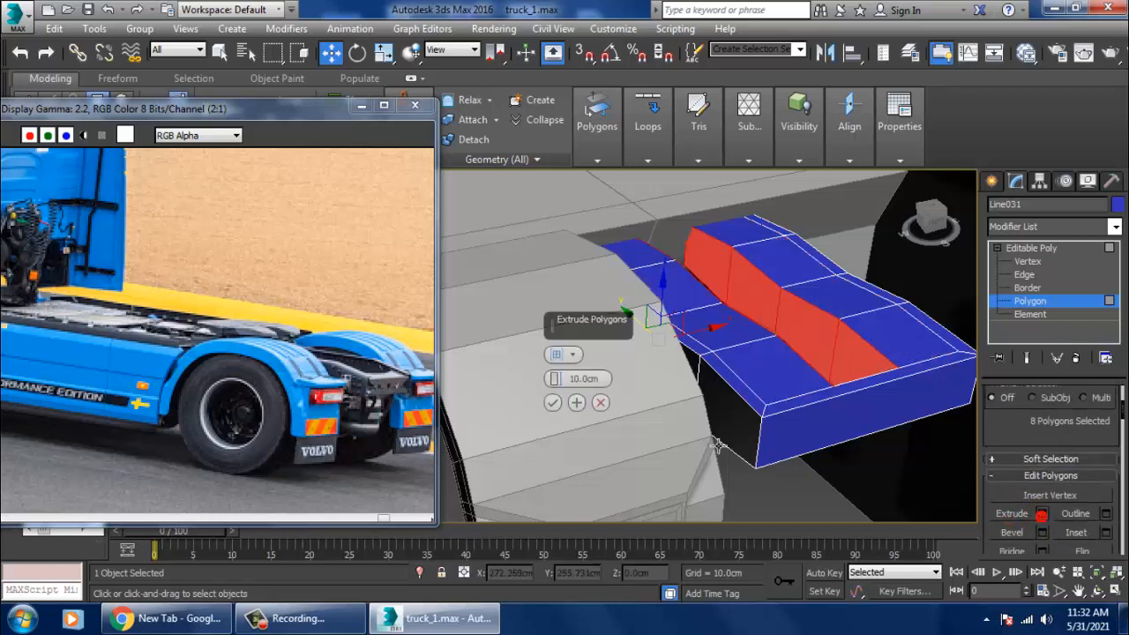
left_click(573, 355)
left_click(622, 377)
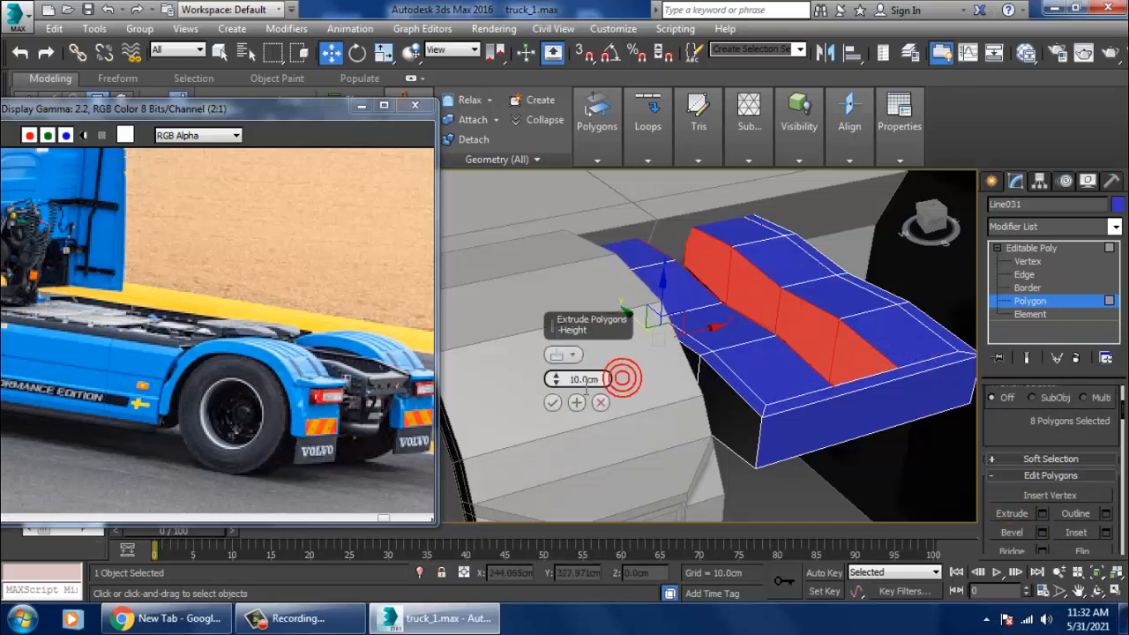
left_click_drag(559, 390, 598, 446)
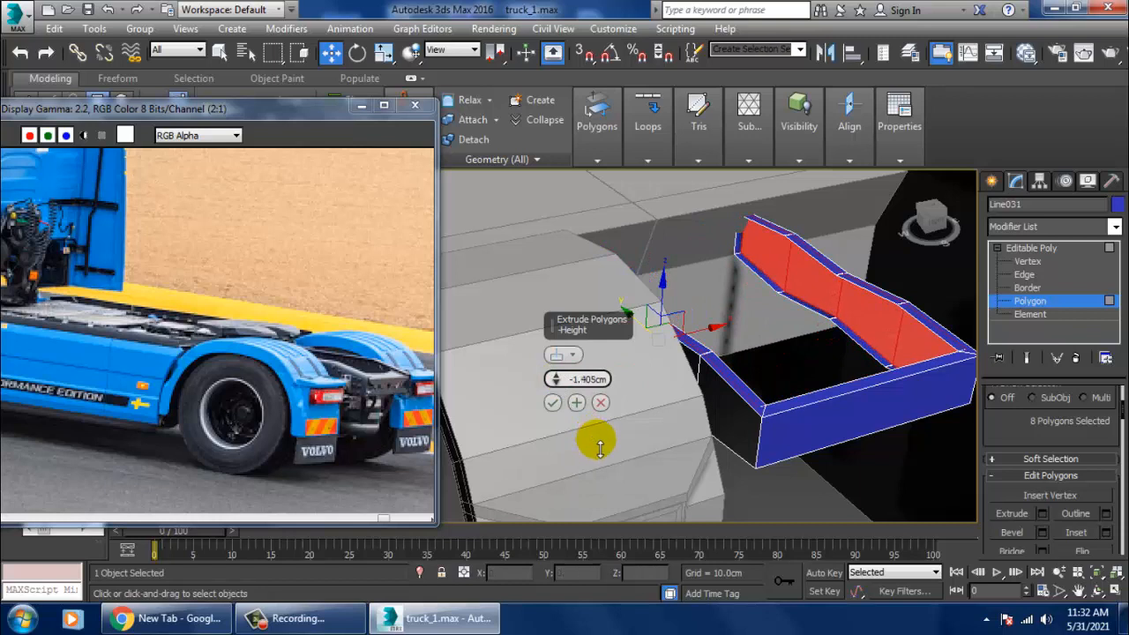
left_click(599, 403)
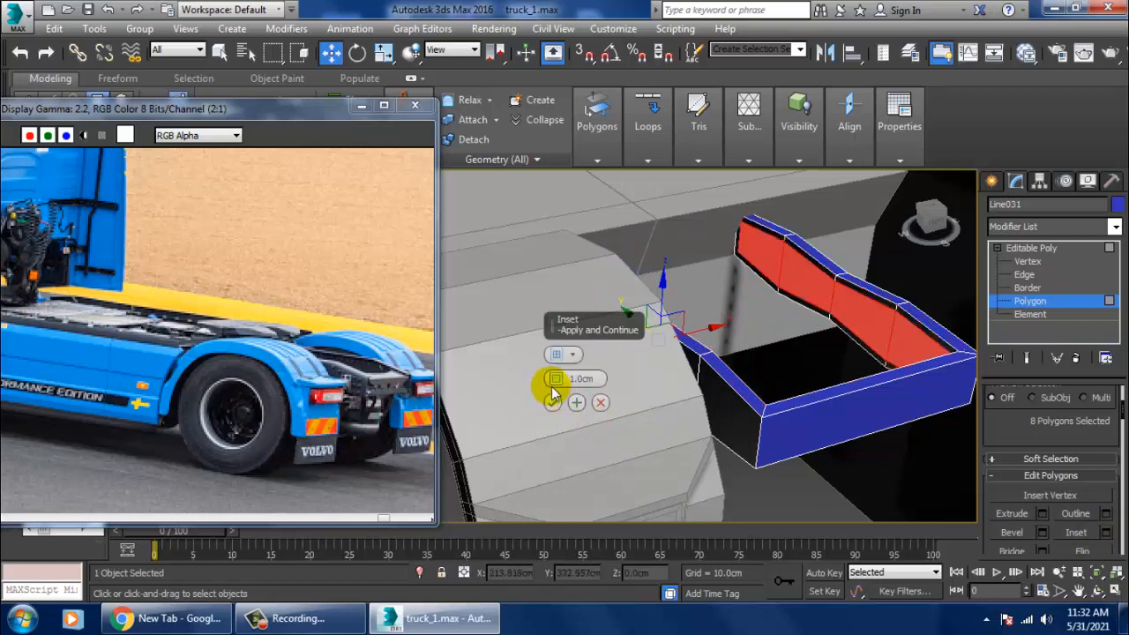
Step: Inset the eight inner side-rail polygons and extrude them about -1.088 cm to recess the rails
left_click_drag(549, 385, 557, 386)
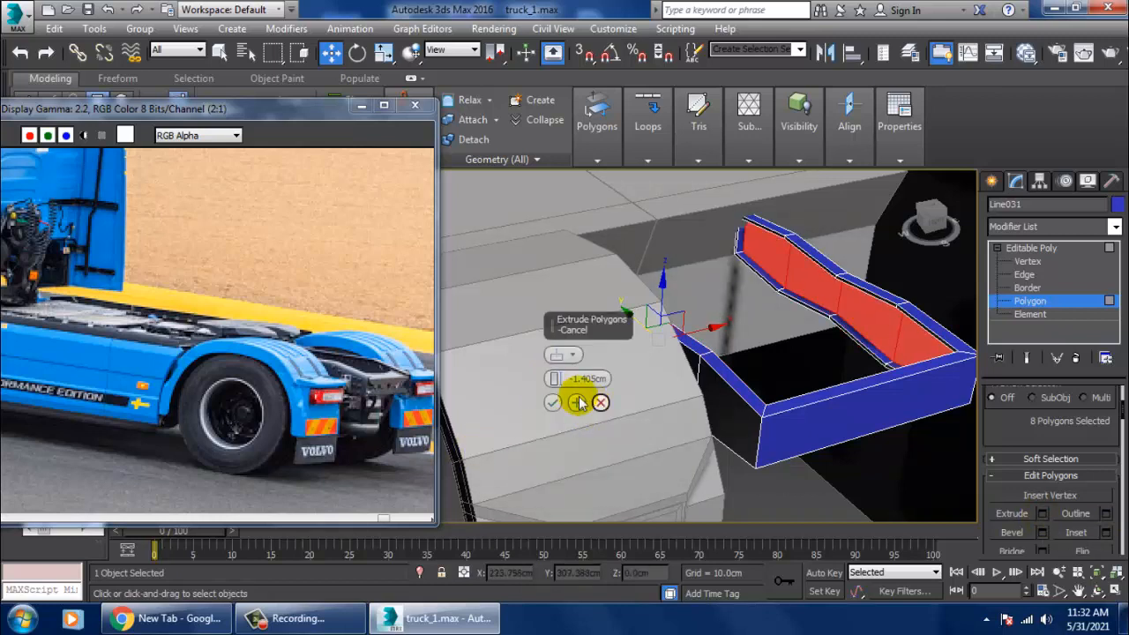
left_click_drag(553, 379, 559, 384)
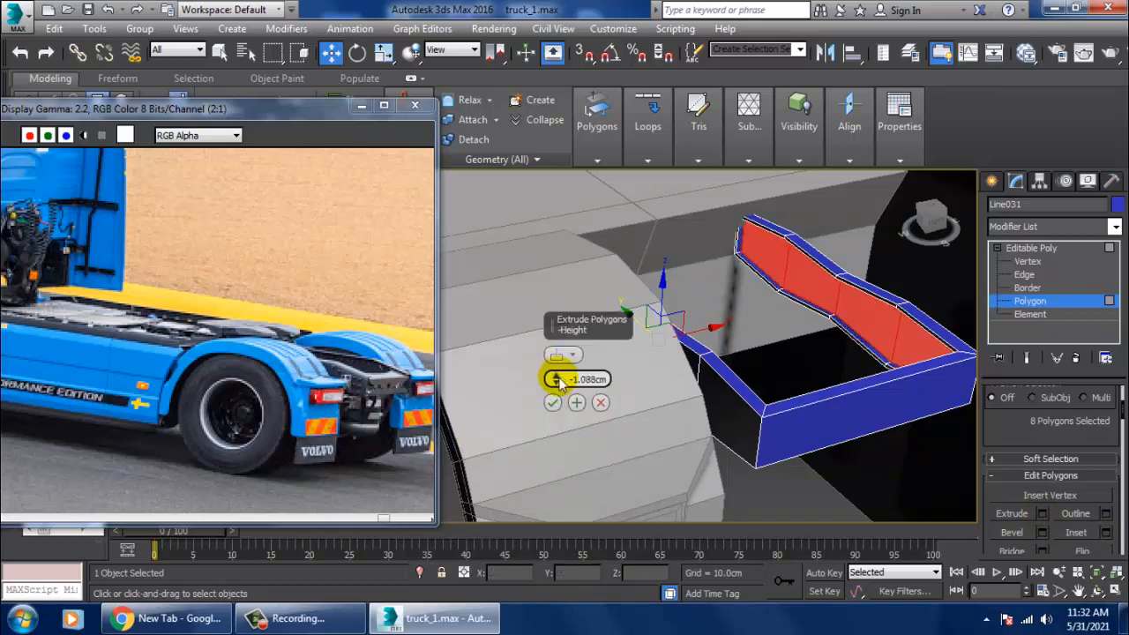
left_click(552, 402)
left_click(767, 408)
middle_click_drag(767, 408, 796, 385, "alt")
scroll(868, 389, "down", 5)
scroll(809, 372, "up", 6)
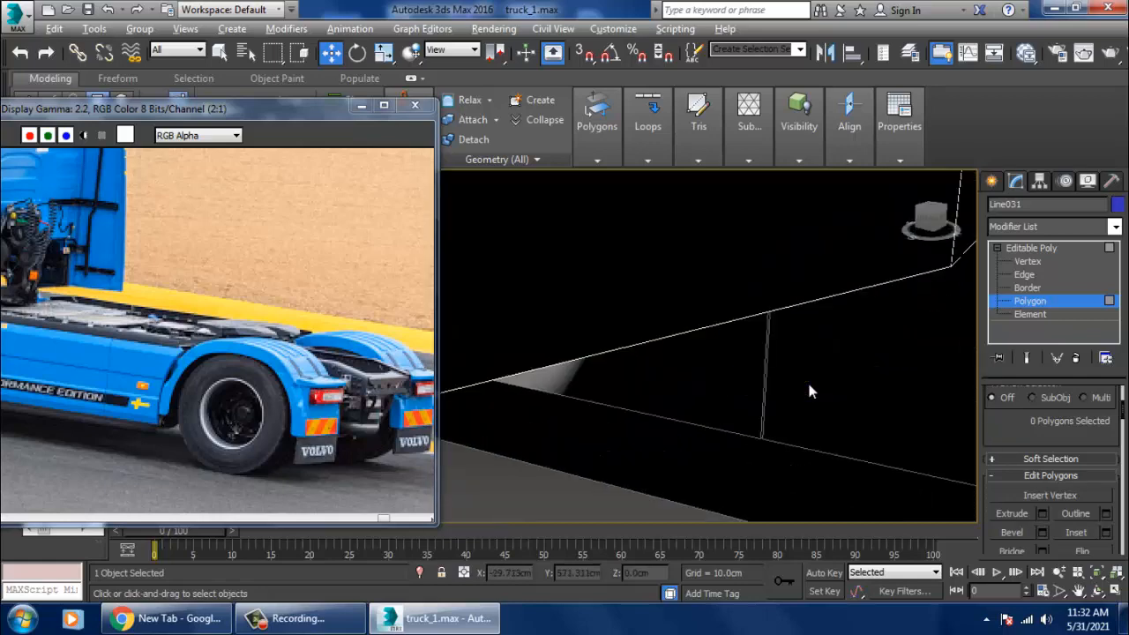
scroll(810, 391, "down", 6)
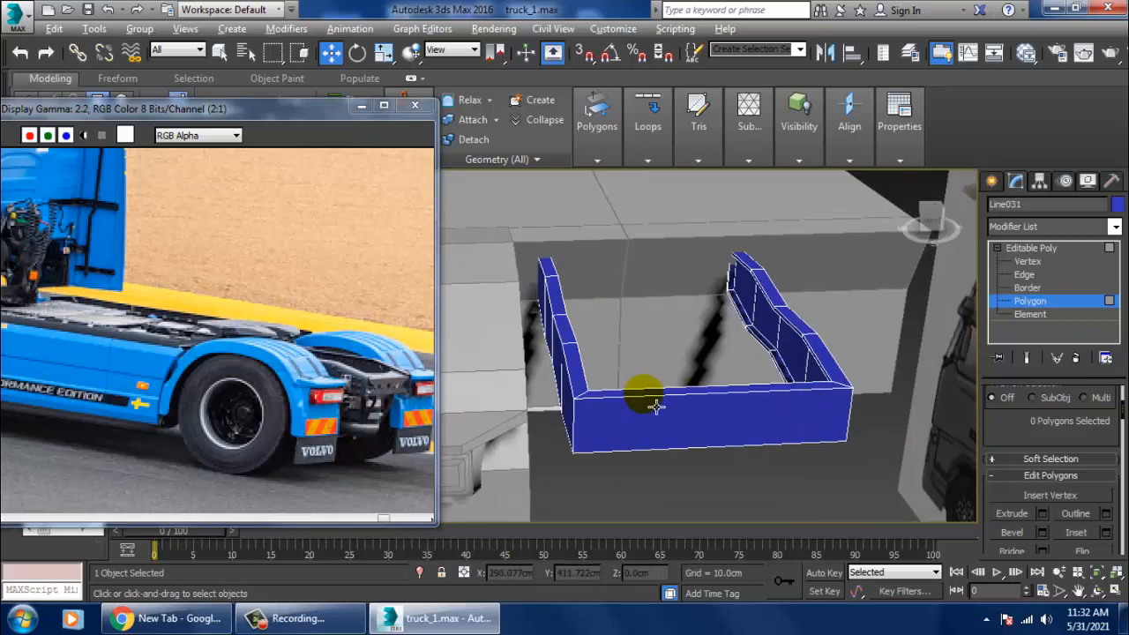
scroll(660, 399, "up", 1)
middle_click_drag(662, 395, 719, 408, "alt")
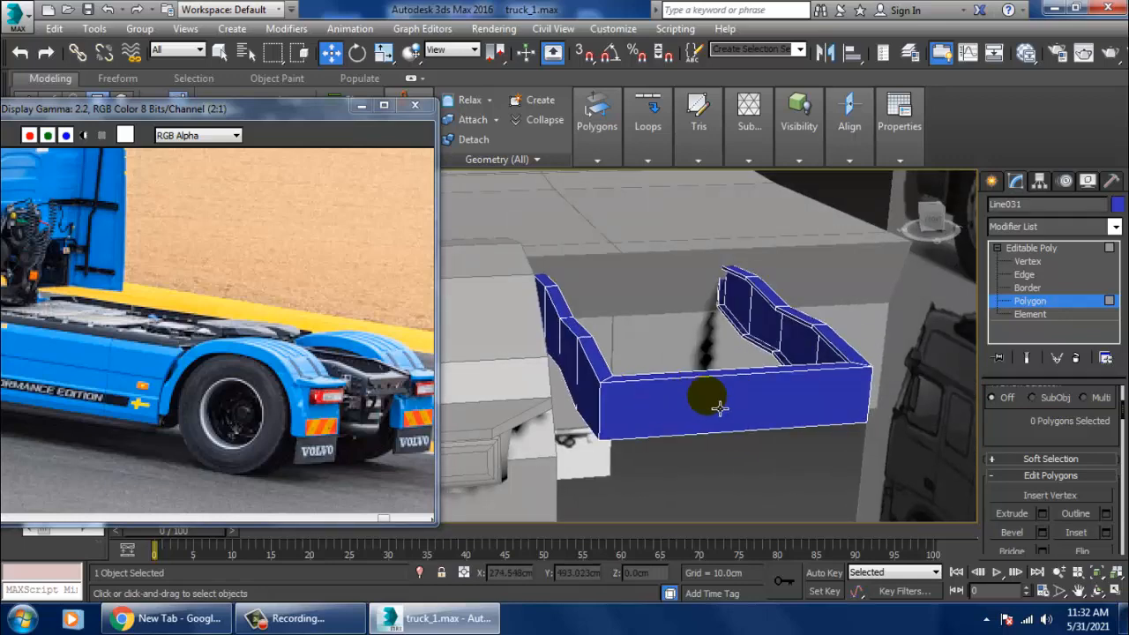
Step: Change the chassis frame's object color to light grey
left_click(992, 180)
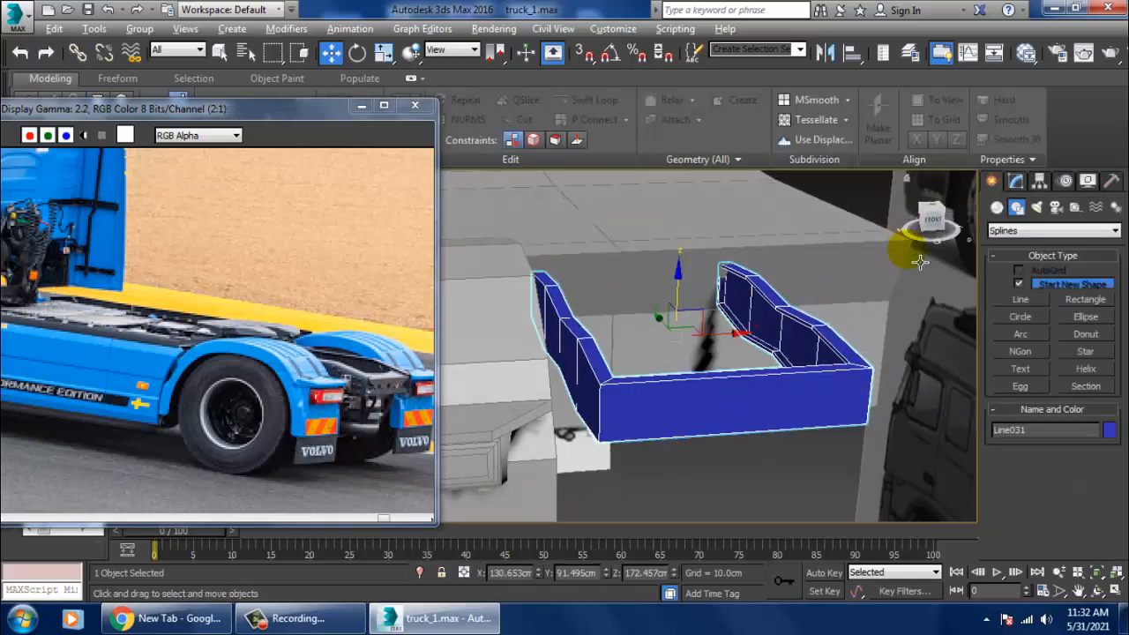
left_click_drag(908, 221, 869, 225)
left_click(1000, 207)
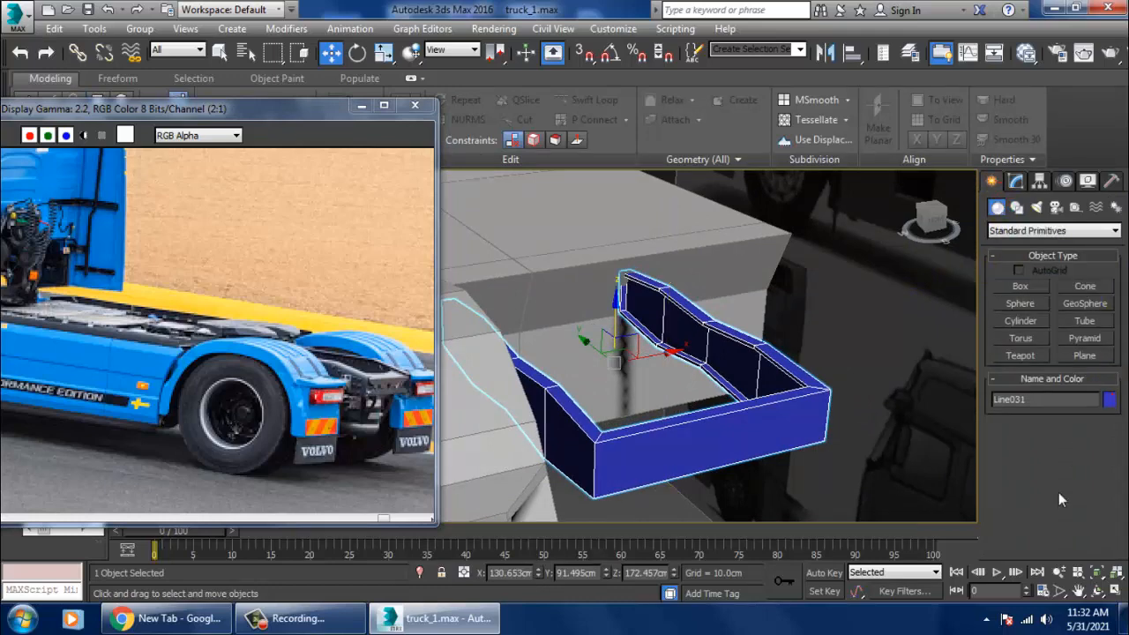
left_click(1109, 398)
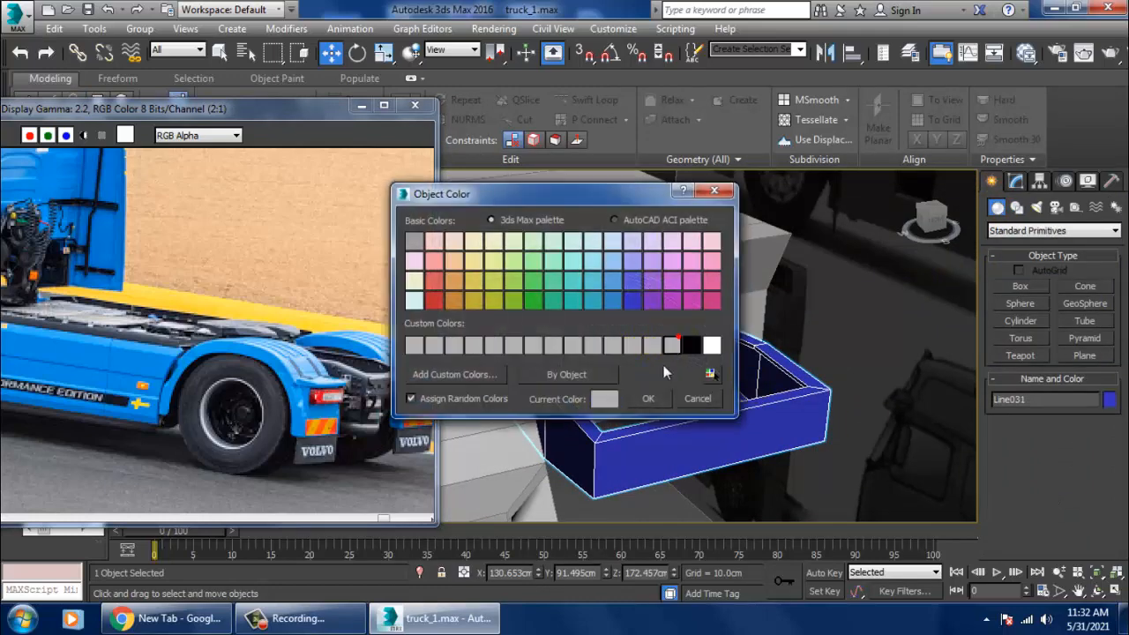
left_click(649, 398)
Step: Create a sphere of about 1.73 cm radius on the side rail's inner face with AutoGrid, Hemisphere 0.5 and Slice On
left_click(1022, 304)
middle_click_drag(723, 380, 849, 406, "alt")
scroll(1012, 547, "down", 5)
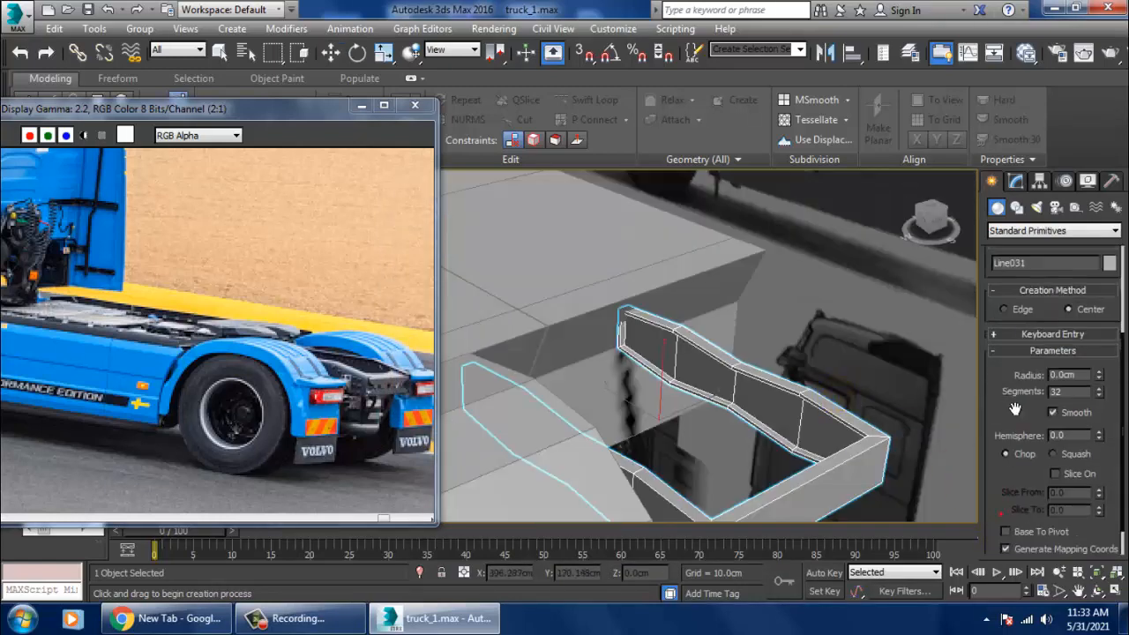
left_click(1073, 457)
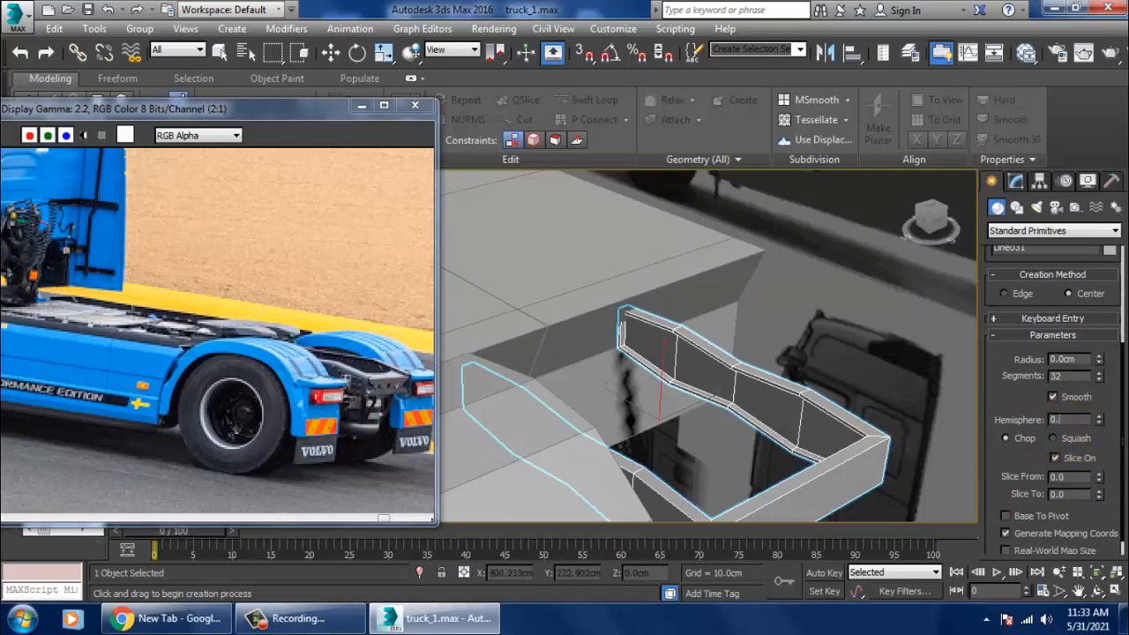
scroll(1026, 388, "up", 5)
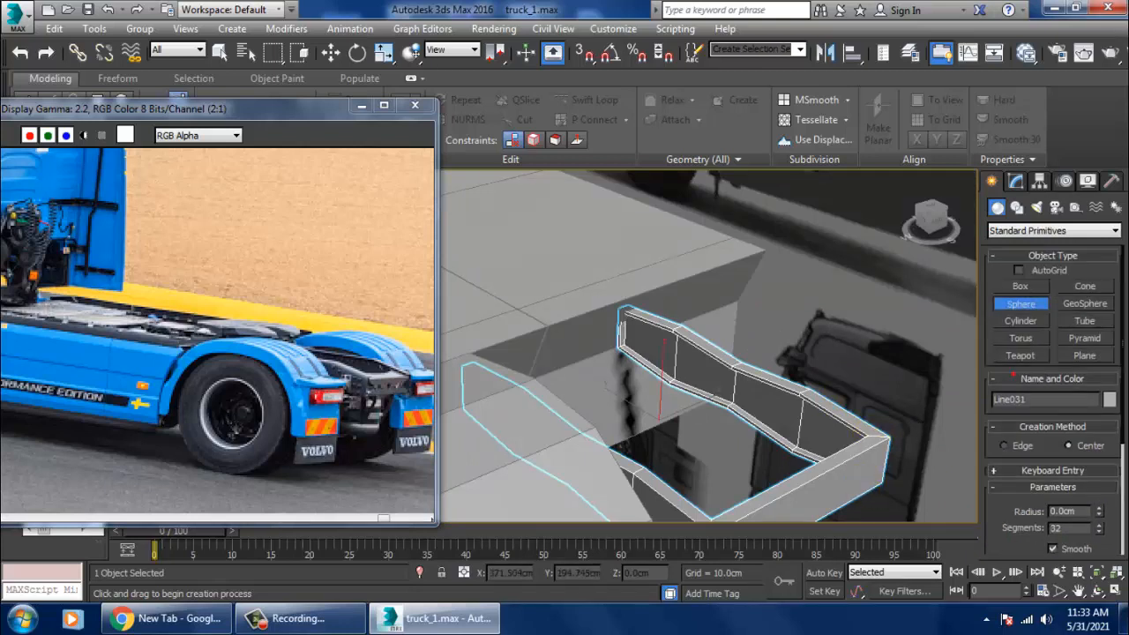
left_click(1019, 271)
left_click_drag(834, 440, 845, 448)
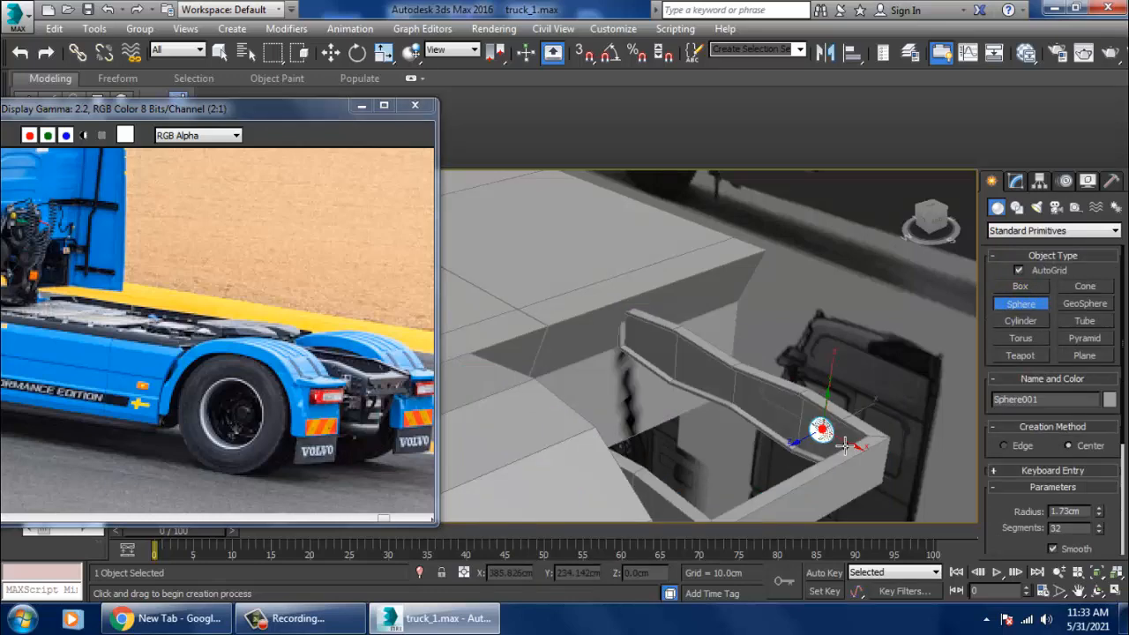
key("z")
scroll(832, 433, "down", 5)
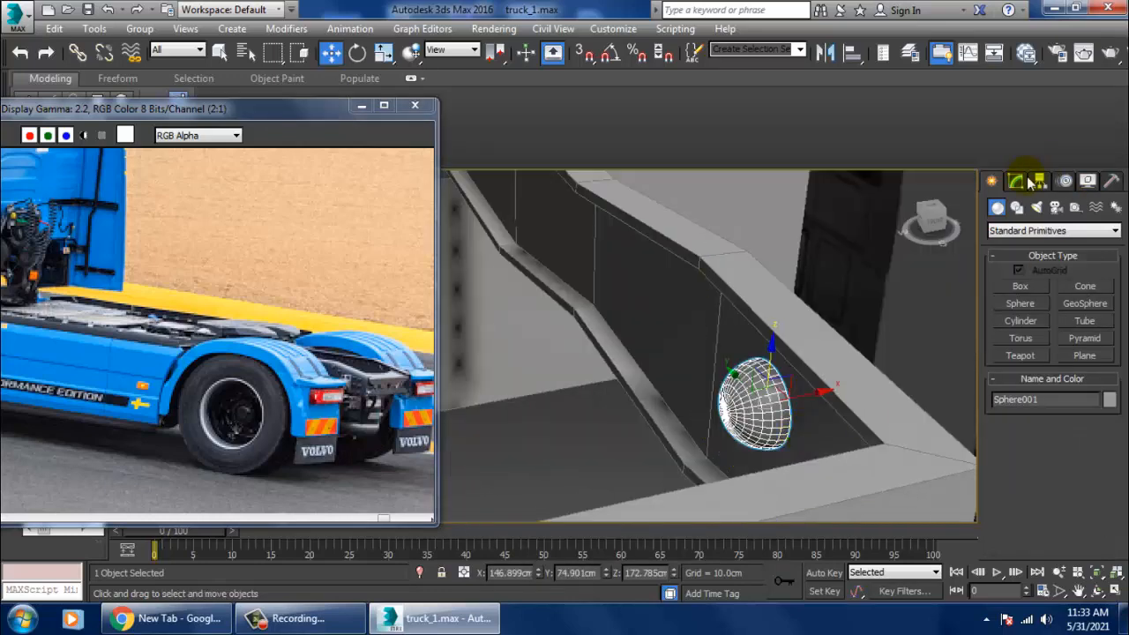
Step: Reduce the hemisphere to 8 segments and scale it uniformly to about 43.5 percent
left_click(1016, 181)
left_click_drag(1097, 444, 1117, 458)
key("r")
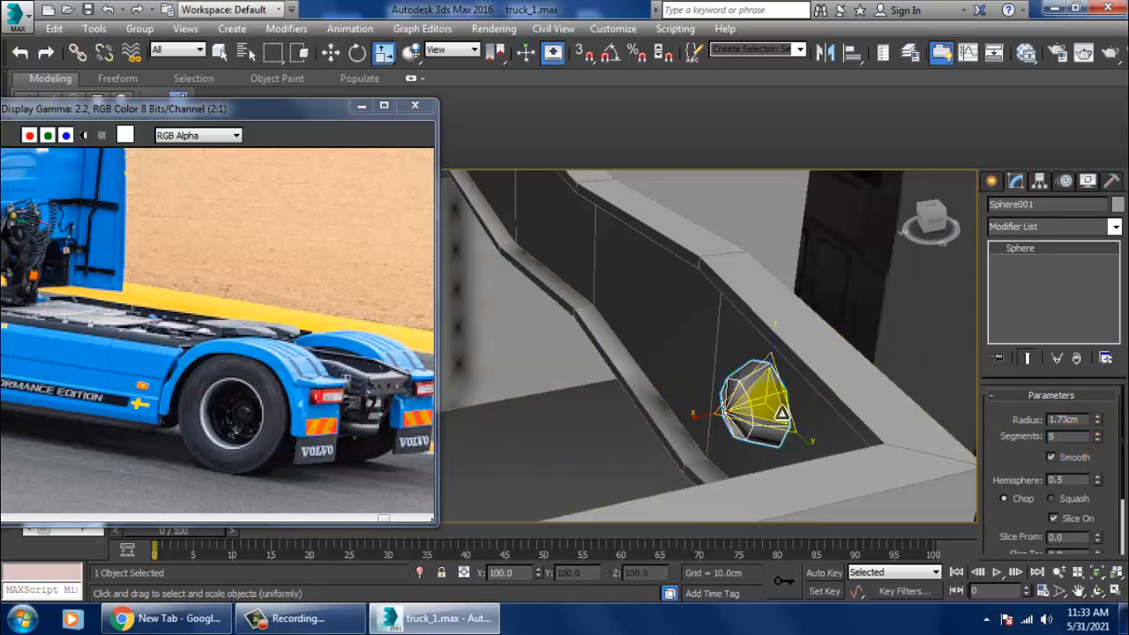
left_click_drag(780, 411, 863, 522)
Step: Adjust the small hemisphere against the rail's inner face to about X 147.04 cm and raise it to about Z 174.67 cm
key("w")
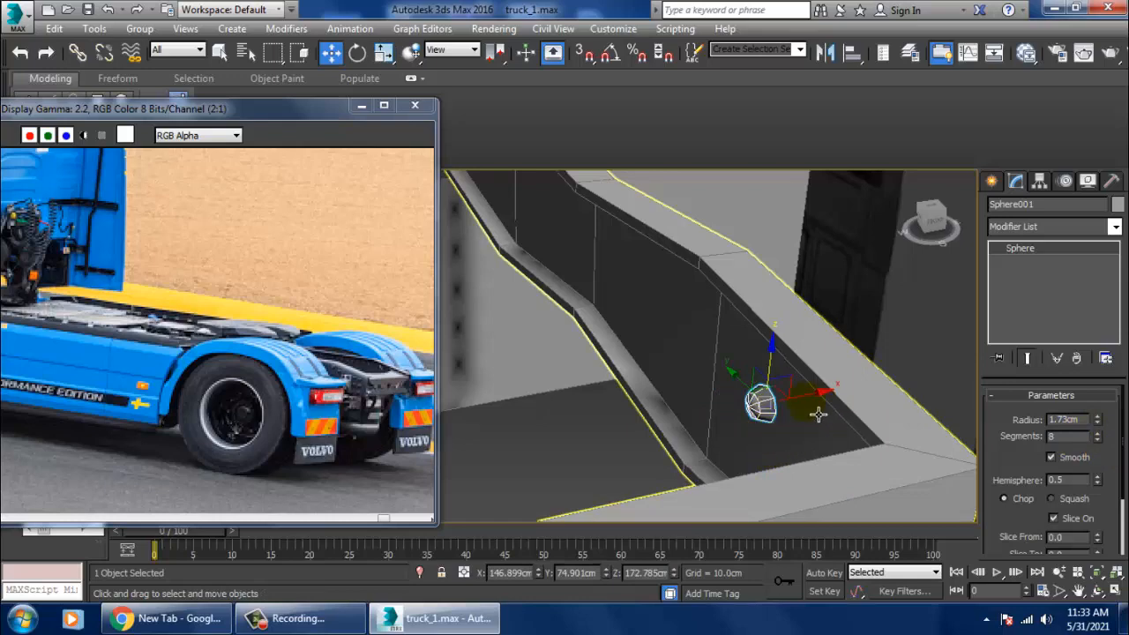
left_click_drag(819, 415, 802, 411)
key("z")
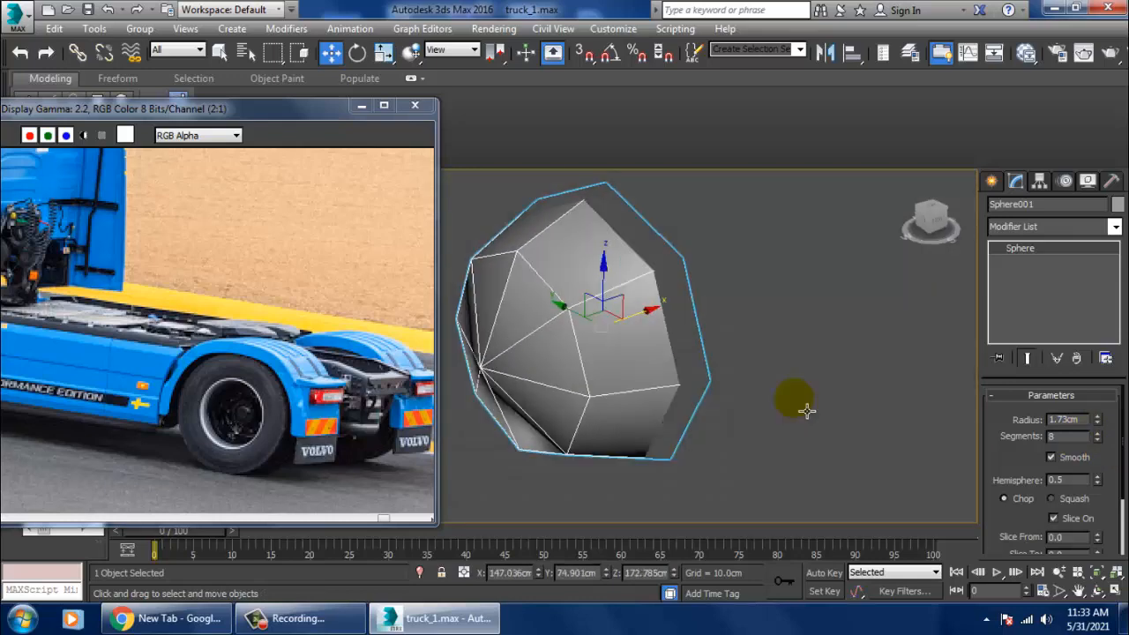
scroll(776, 383, "down", 5)
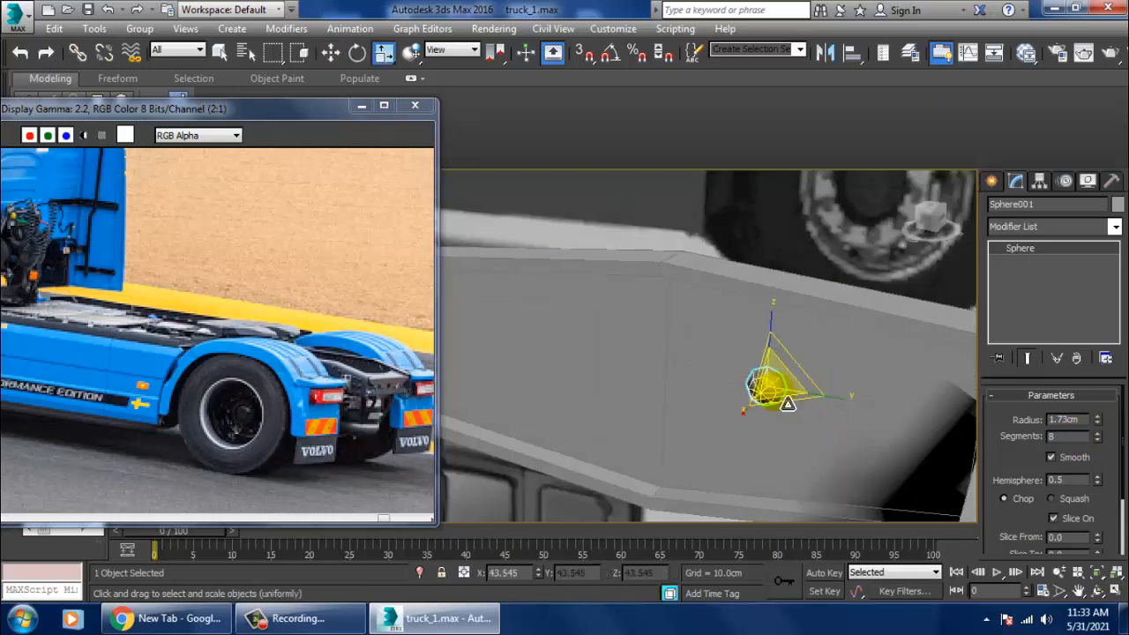
left_click_drag(775, 353, 799, 321)
key("z")
scroll(805, 361, "down", 8)
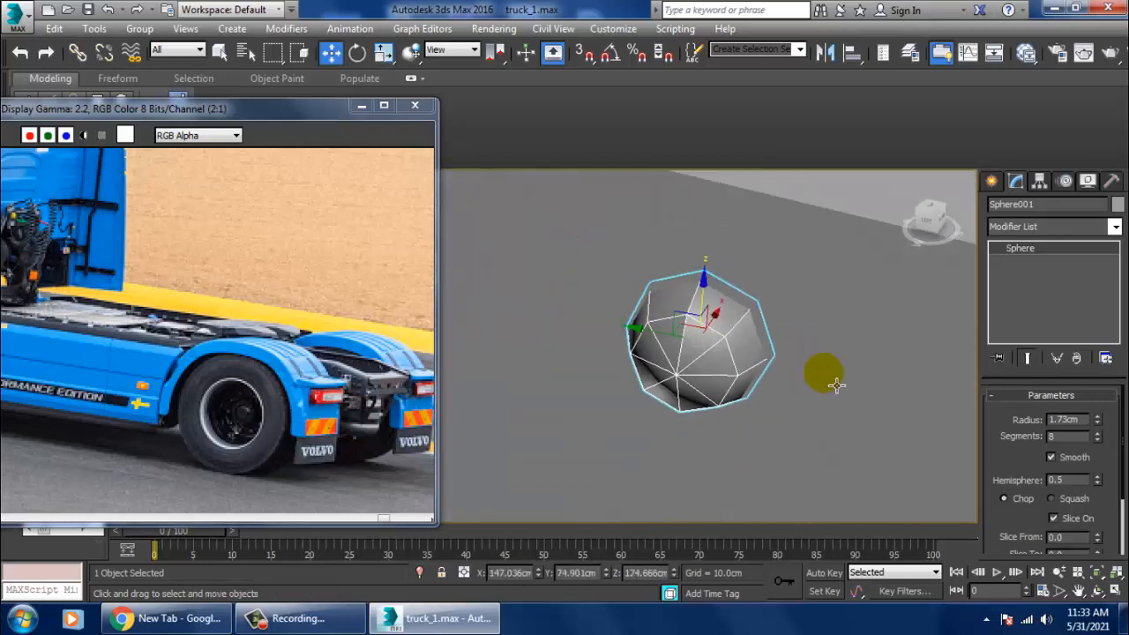
Step: Move the hemisphere in the side view toward the rail's rear upper corner, to about Y 73.04 cm and Z 174.82 cm
key("alt+w")
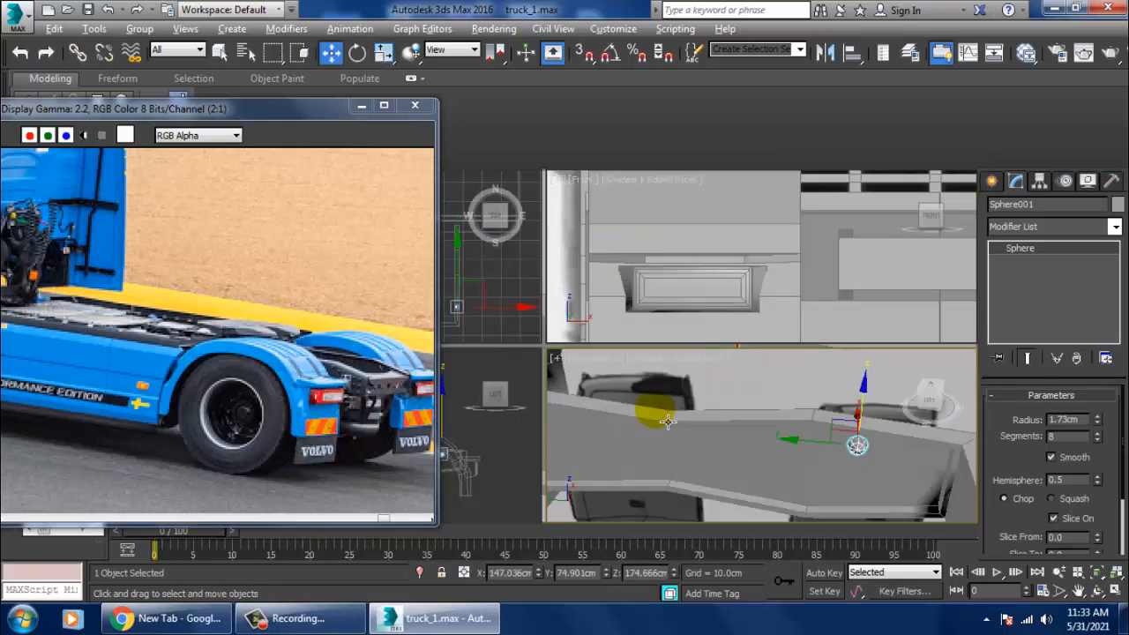
right_click(537, 462)
key("alt+w")
key("z")
scroll(552, 411, "down", 6)
middle_click_drag(567, 419, 866, 356)
scroll(719, 391, "down", 4)
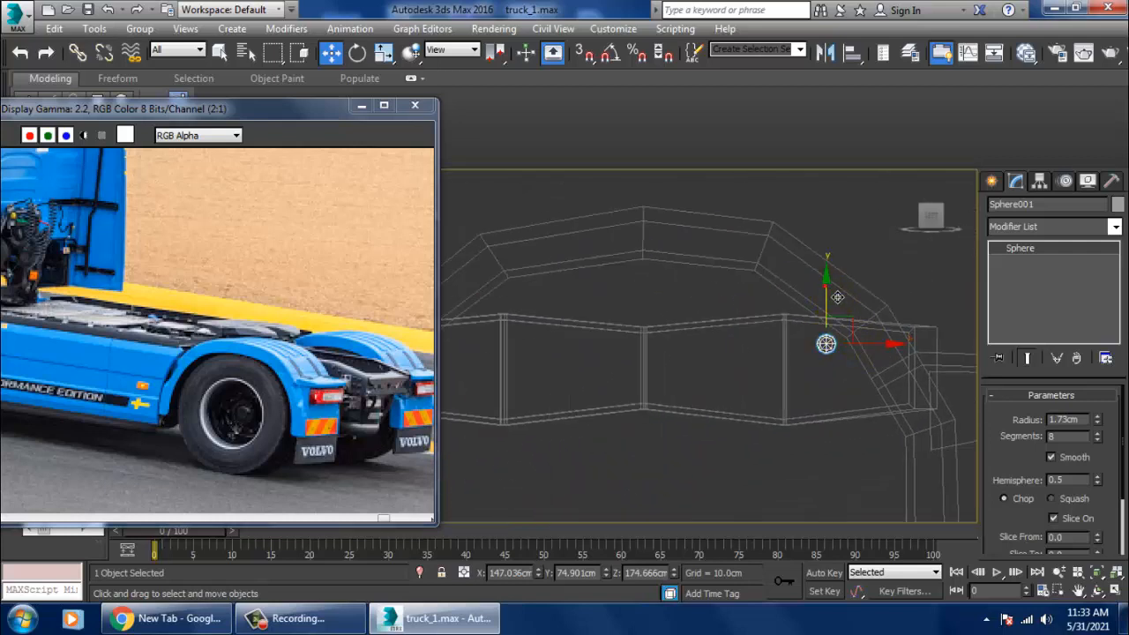
left_click_drag(837, 294, 837, 293)
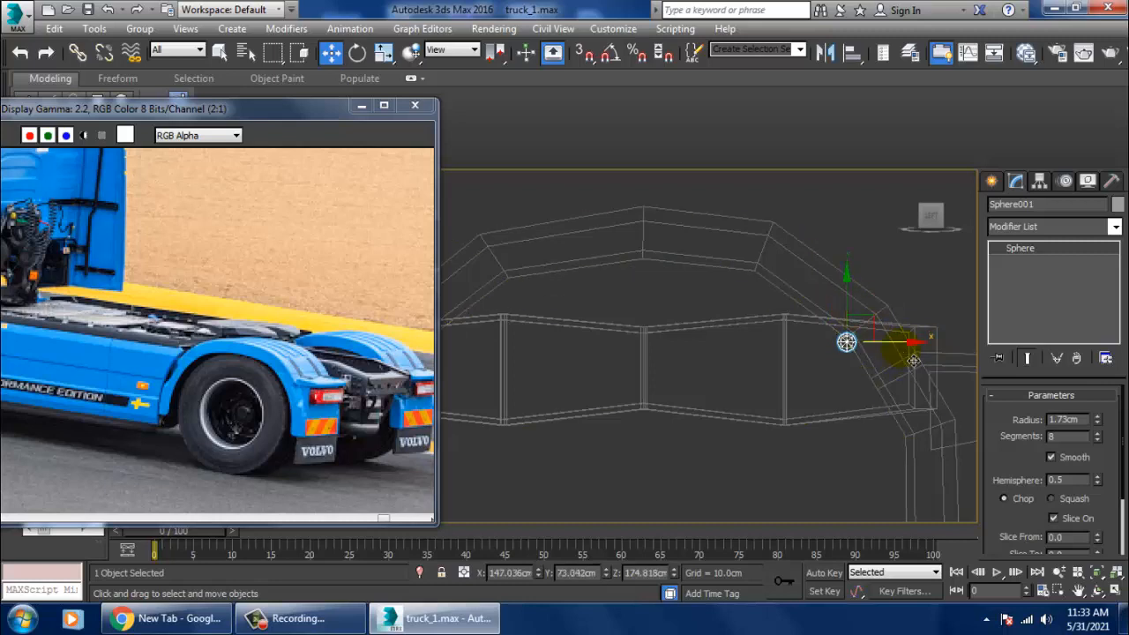
Step: Clone the hemisphere forward along the side rail at about 3.8 cm spacing, making 5 copies
left_click_drag(890, 353, 860, 353)
left_click(607, 314)
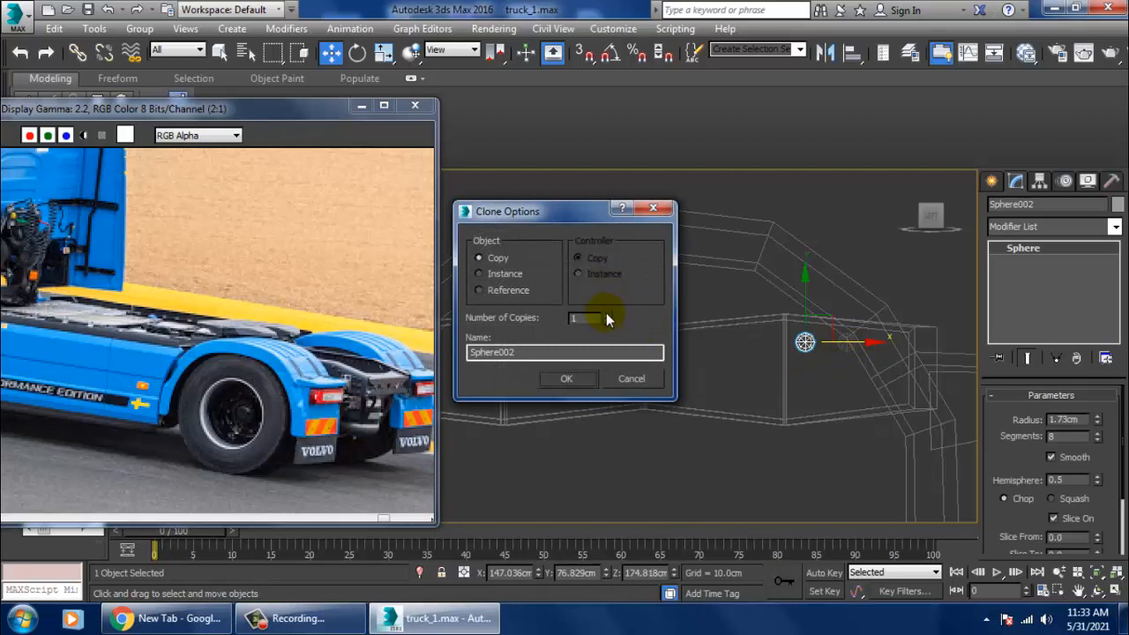
left_click(606, 314)
left_click(606, 314)
left_click(606, 315)
left_click(587, 381)
Step: Extend the bolt row to the rail's front end with batches of 4 and 2 more copies, completing twelve hemispheres
middle_click_drag(674, 357, 770, 344)
left_click_drag(781, 338, 741, 353)
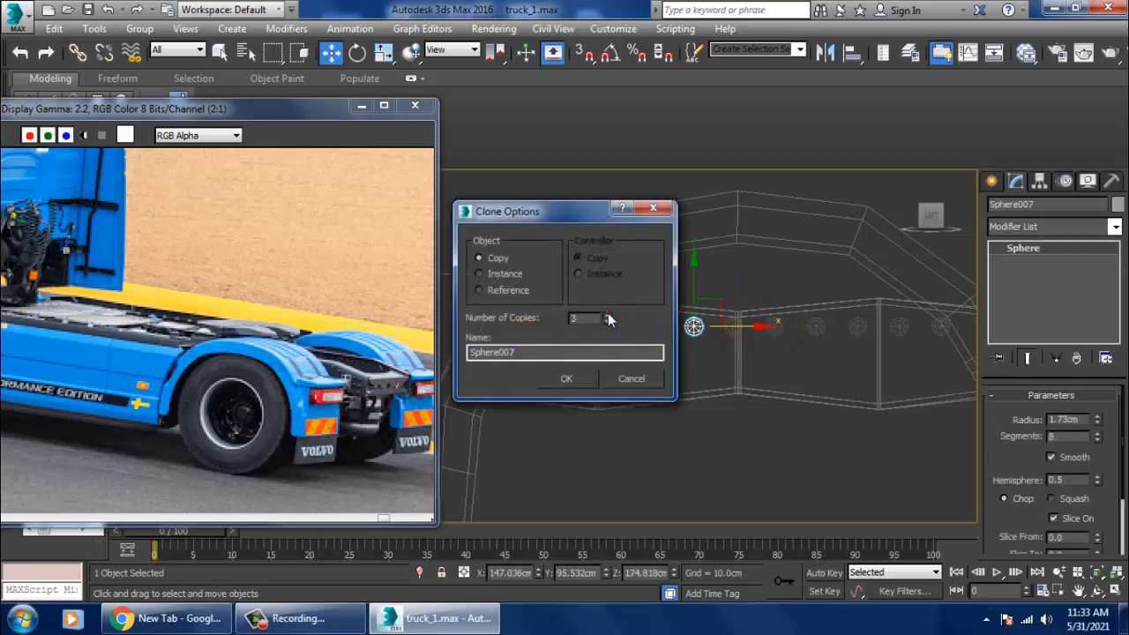
left_click(566, 379)
scroll(597, 373, "down", 4)
mouse_move(598, 373)
middle_mouse_down()
mouse_move(659, 355)
mouse_move(764, 365)
middle_mouse_up()
scroll(764, 365, "up", 3)
left_click_drag(747, 364, 711, 376)
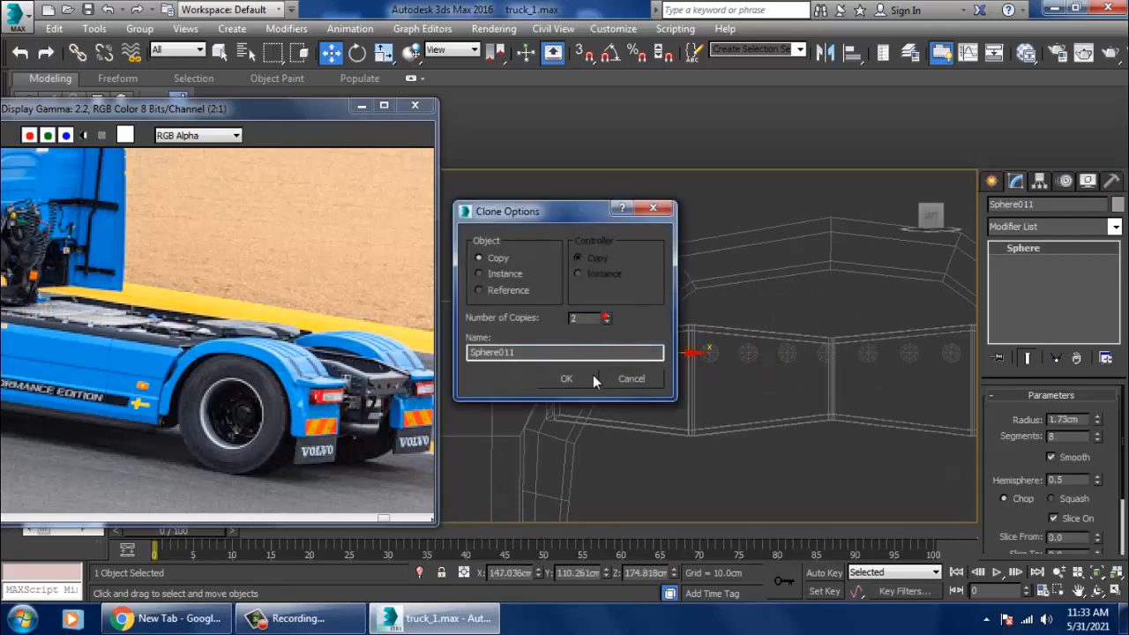
left_click(590, 377)
scroll(635, 387, "down", 4)
mouse_move(667, 392)
middle_mouse_down()
mouse_move(686, 390)
mouse_move(686, 415)
middle_mouse_up()
key("alt+w")
mouse_move(779, 476)
middle_mouse_down()
mouse_move(785, 485)
mouse_move(750, 445)
mouse_move(769, 429)
middle_mouse_up()
key("alt+w")
scroll(750, 445, "down", 5)
scroll(770, 431, "up", 2)
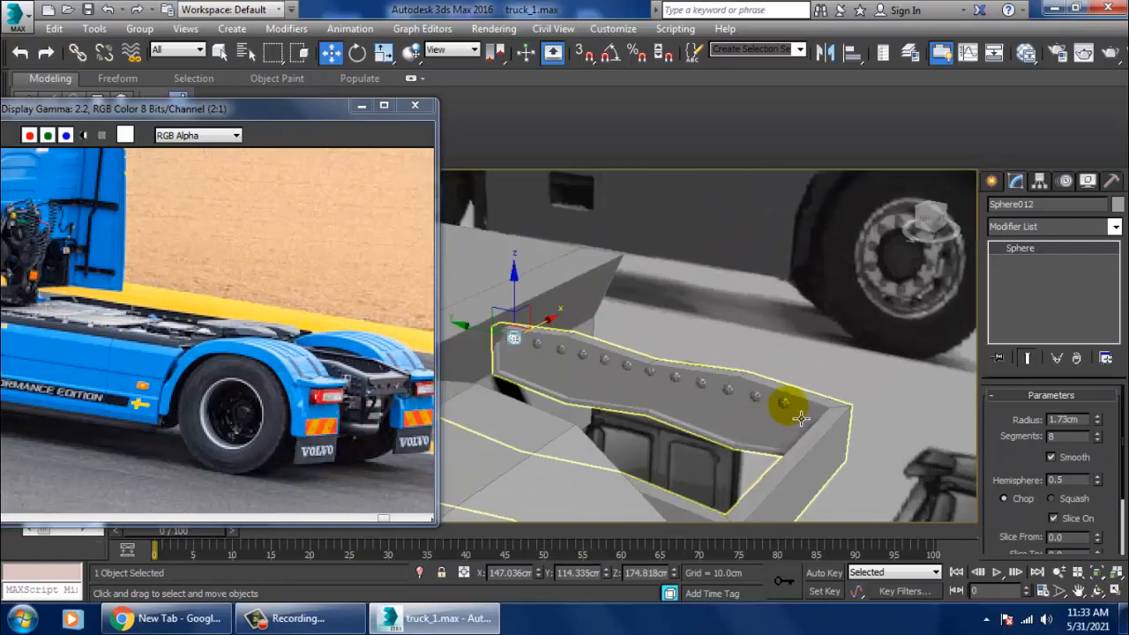
Step: Select only the twelve hemispheres along the rail and mirror them across the X axis as copies
left_click(786, 404)
left_click(755, 396, "ctrl")
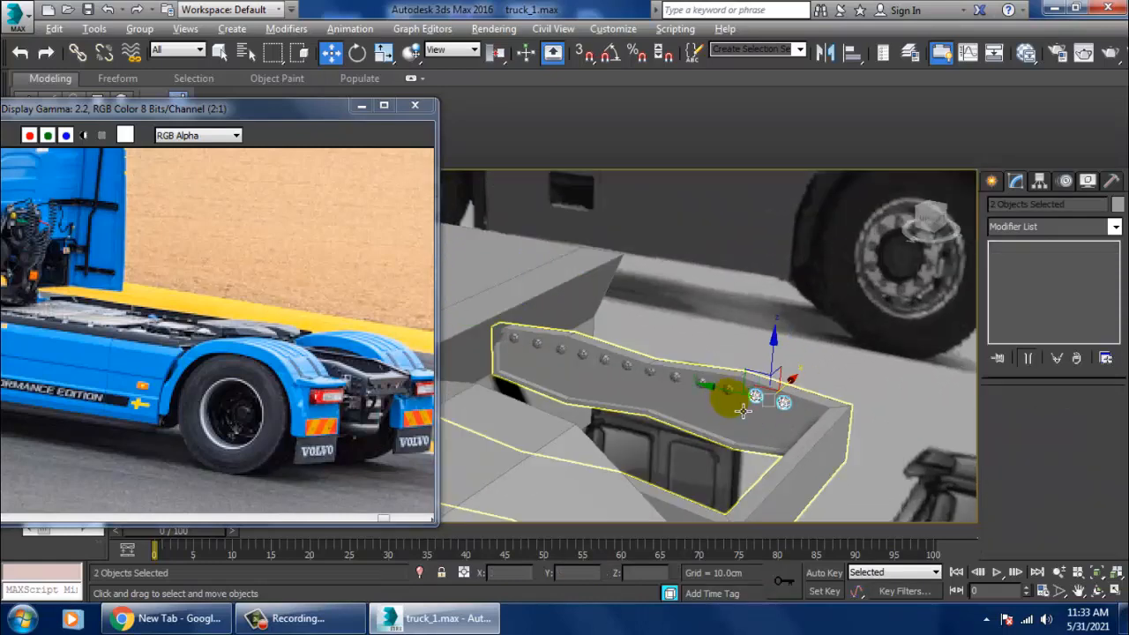
key("alt+w")
middle_click(519, 418)
key("alt+w")
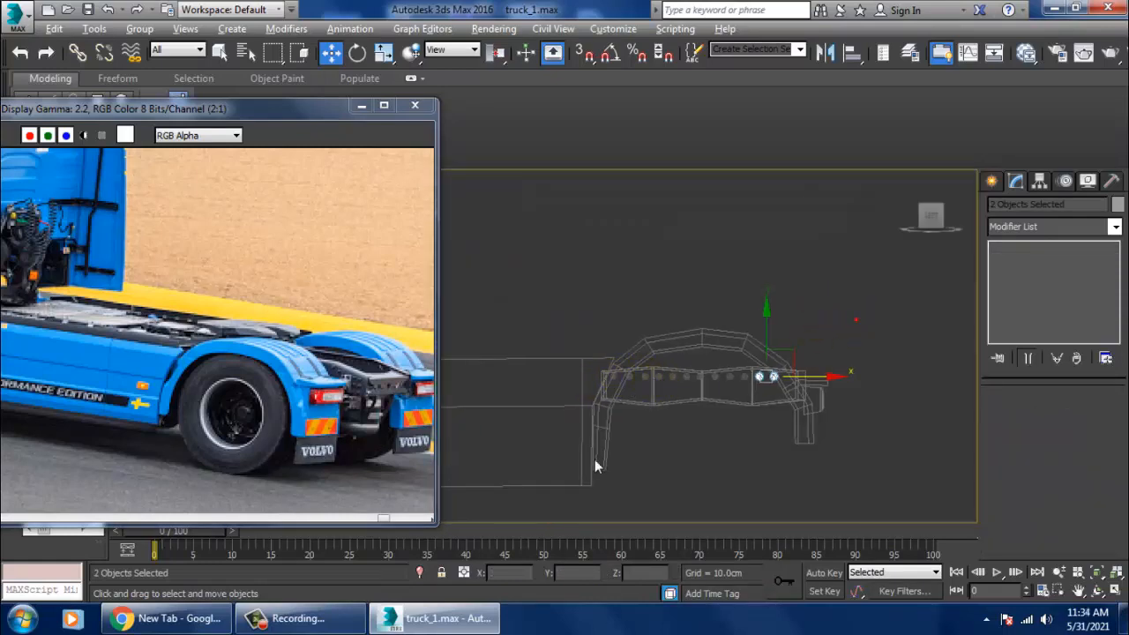
left_click_drag(856, 320, 595, 460)
left_click(776, 404, "alt")
left_click(605, 484, "alt")
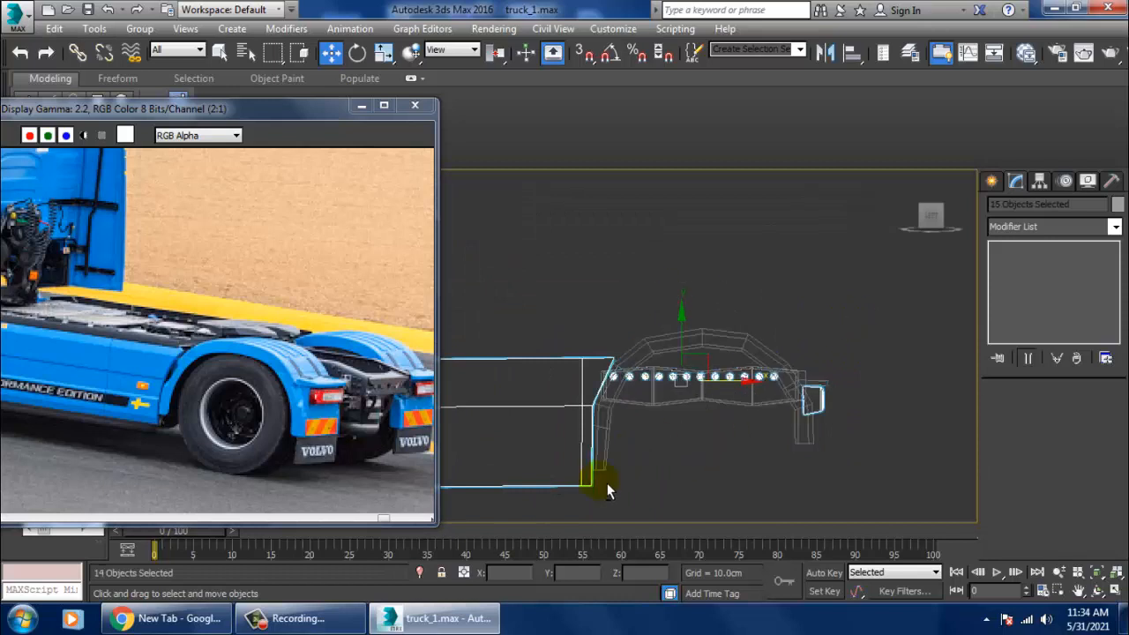
left_click(573, 457, "alt")
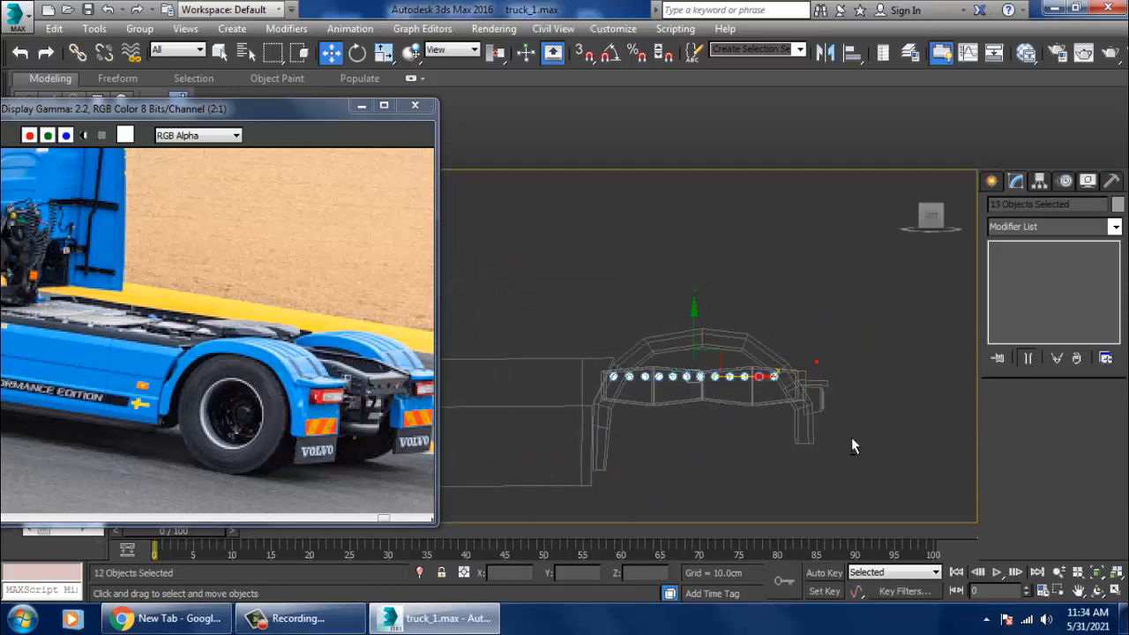
key("alt+w")
middle_click(834, 415)
key("alt+w")
middle_click_drag(825, 425, 838, 364, "alt")
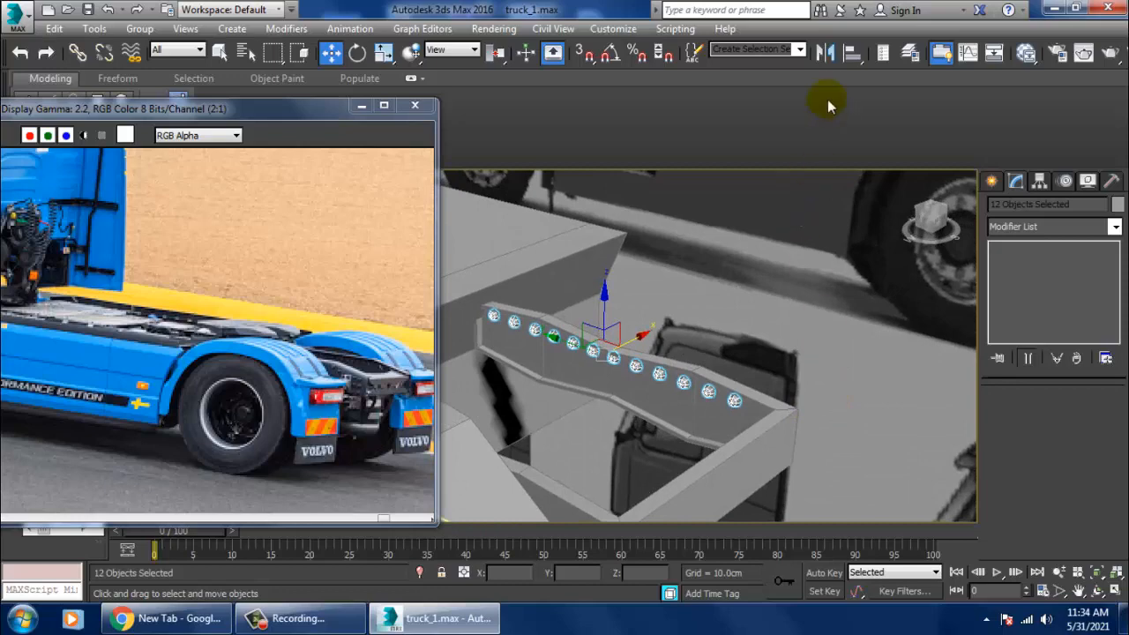
left_click(827, 54)
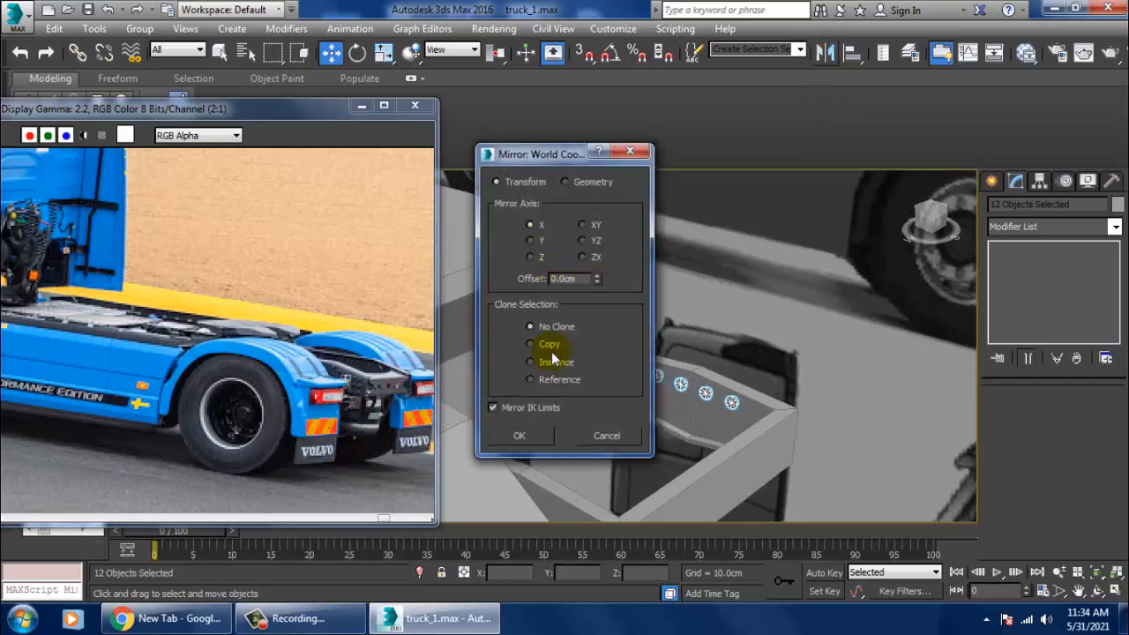
left_click(525, 442)
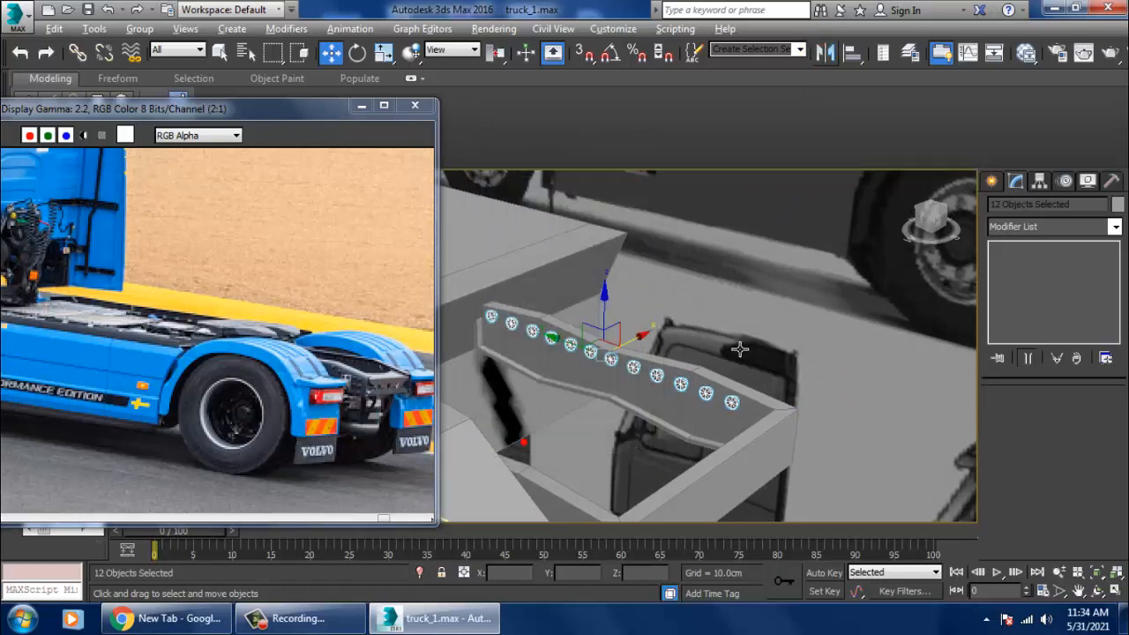
Step: Move the mirrored bolt row along X onto the opposite side rail's inner face, leaving the heads slightly sunk in
middle_click_drag(739, 349, 663, 363, "alt")
left_click_drag(660, 361, 531, 390)
middle_click_drag(528, 388, 678, 345, "alt")
left_click_drag(717, 389, 686, 390)
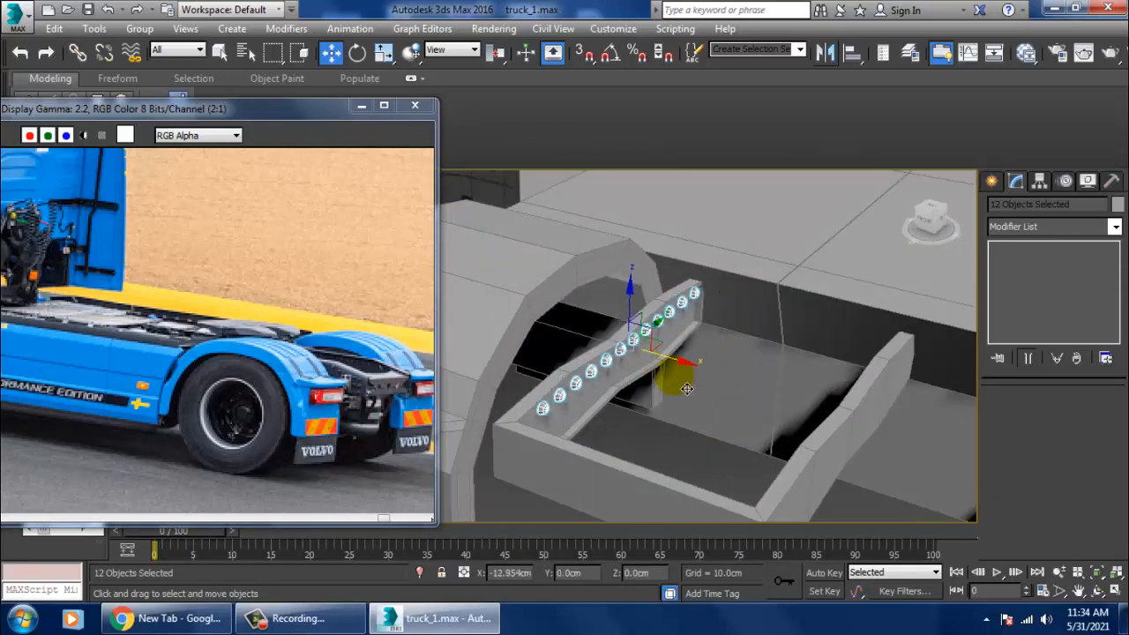
middle_click_drag(686, 390, 785, 430, "alt")
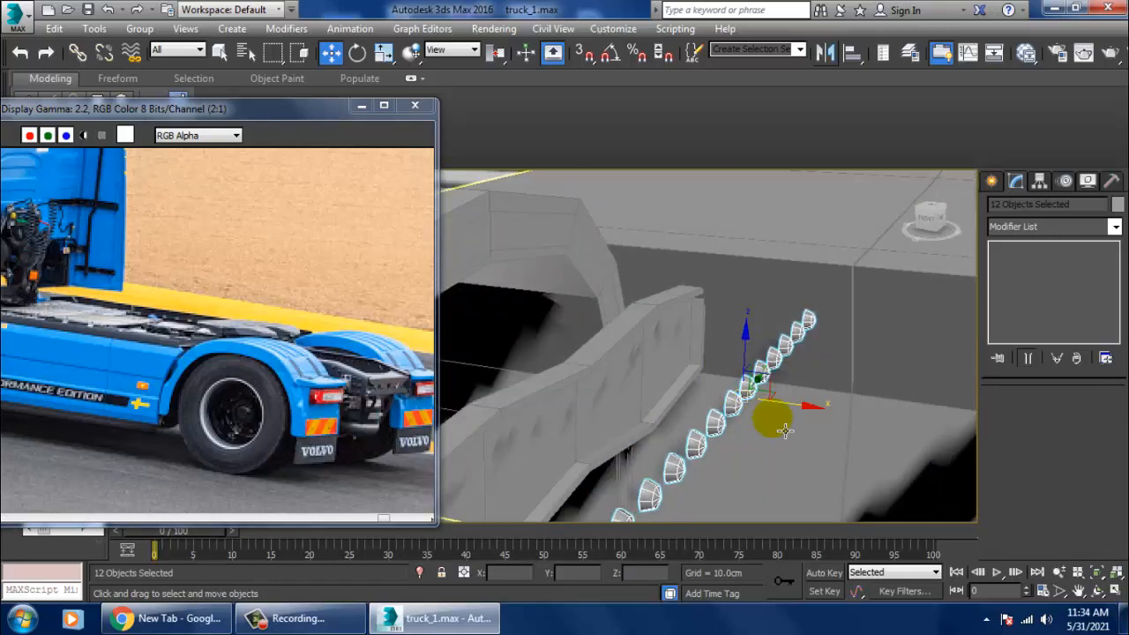
left_click_drag(816, 421, 711, 423)
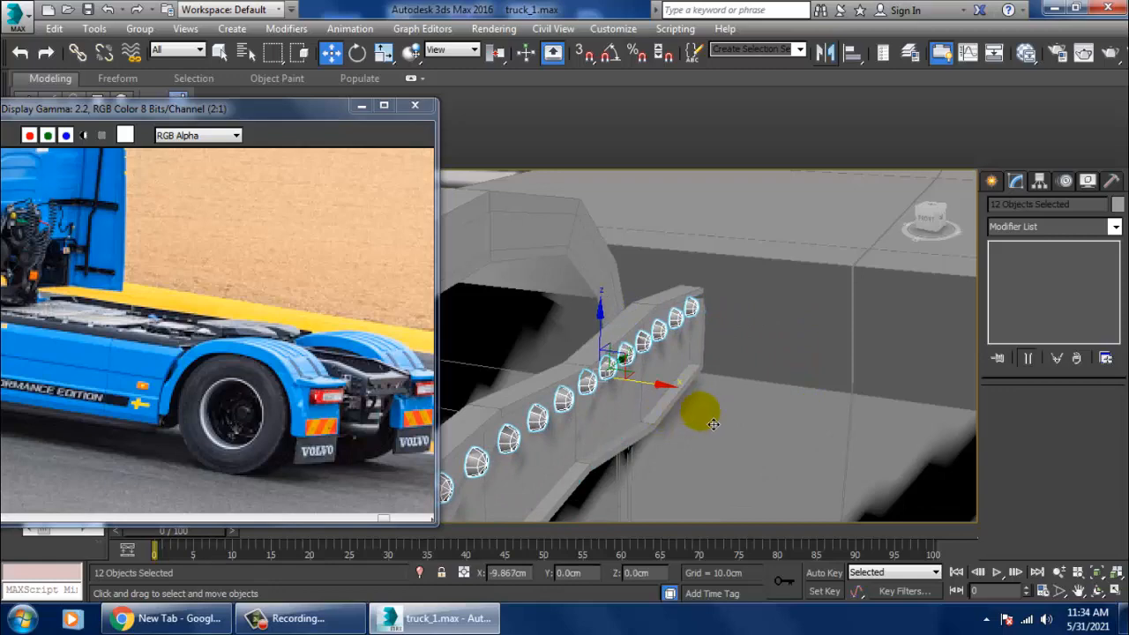
middle_click_drag(711, 423, 625, 403, "alt")
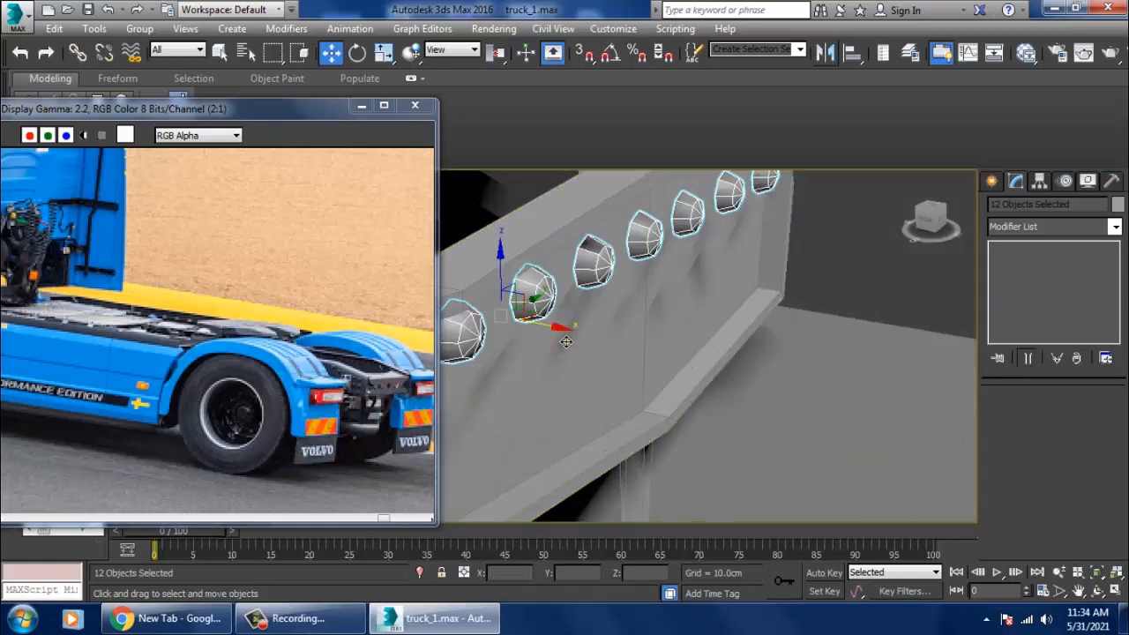
left_click_drag(566, 341, 552, 348)
scroll(553, 348, "down", 5)
middle_click_drag(565, 353, 837, 375)
scroll(744, 383, "up", 3)
scroll(833, 377, "up", 2)
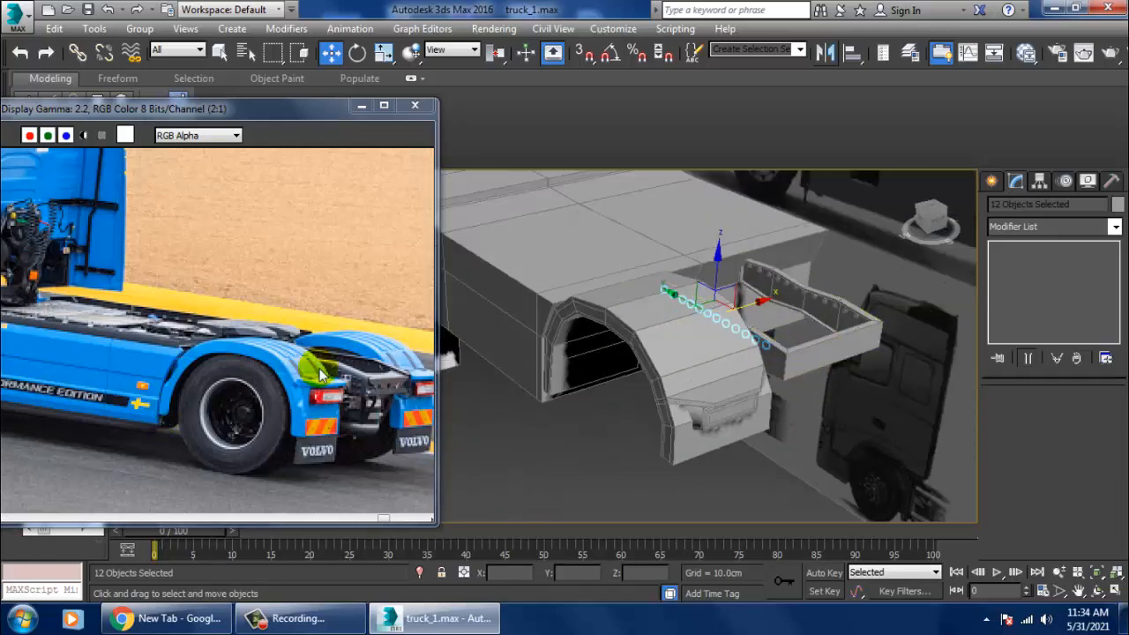
Step: Create a thin AutoGrid box for the mud flap below the rear fender's tail light, about 14.24 cm long and 21.84 cm wide
middle_click_drag(322, 375, 222, 404)
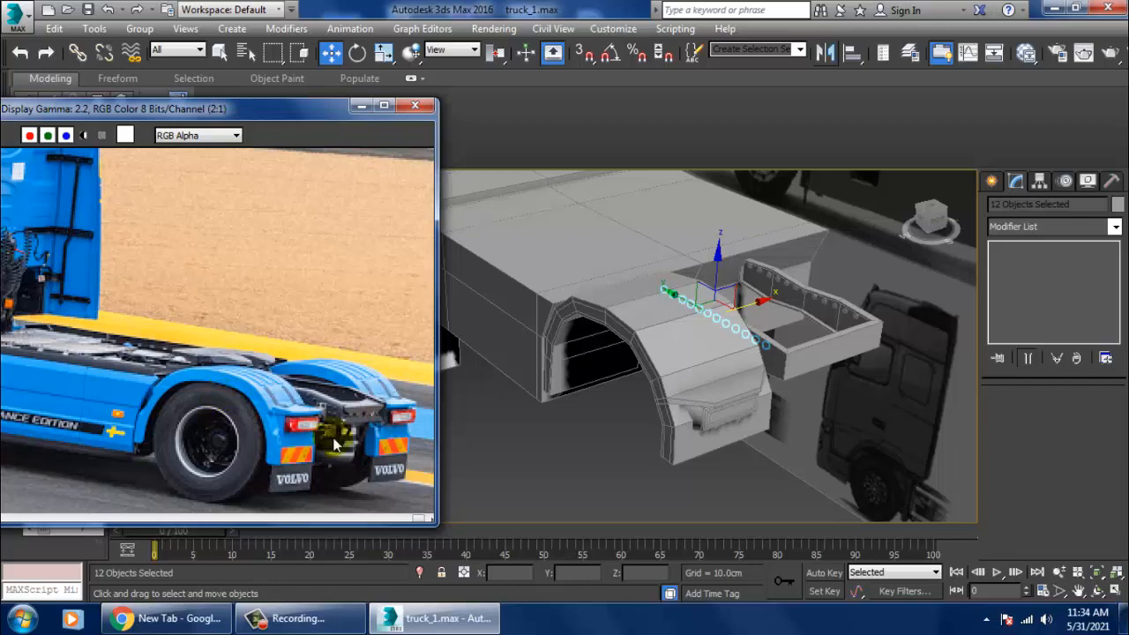
middle_click_drag(764, 412, 937, 331, "alt")
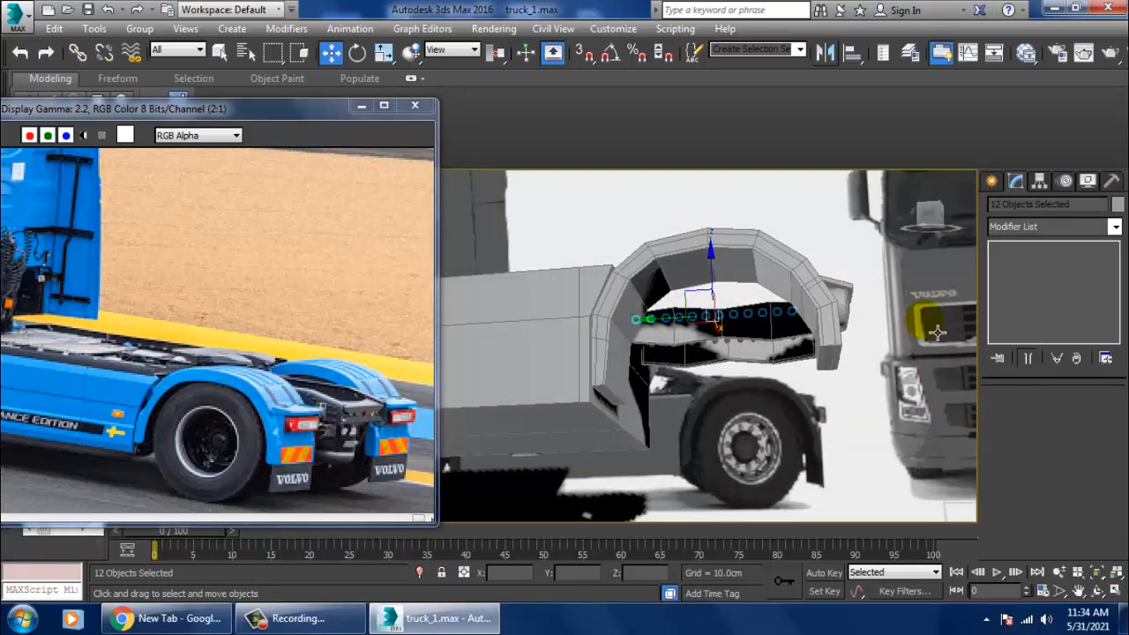
left_click(994, 181)
left_click(1022, 287)
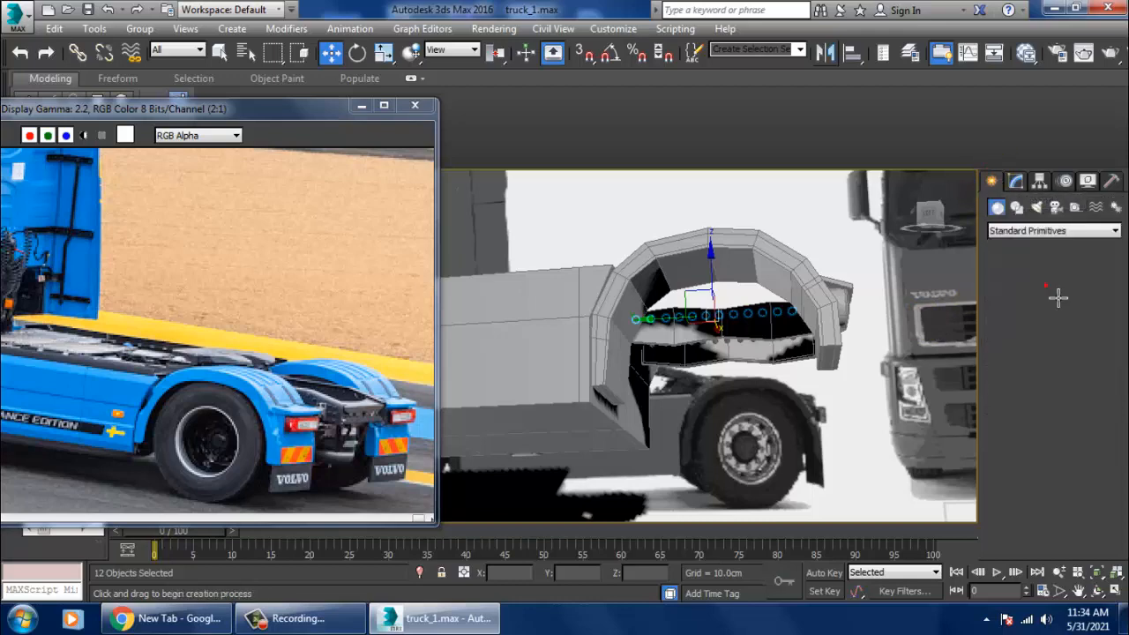
key("alt+w")
middle_click_drag(533, 457, 506, 459)
key("alt+w")
key("z")
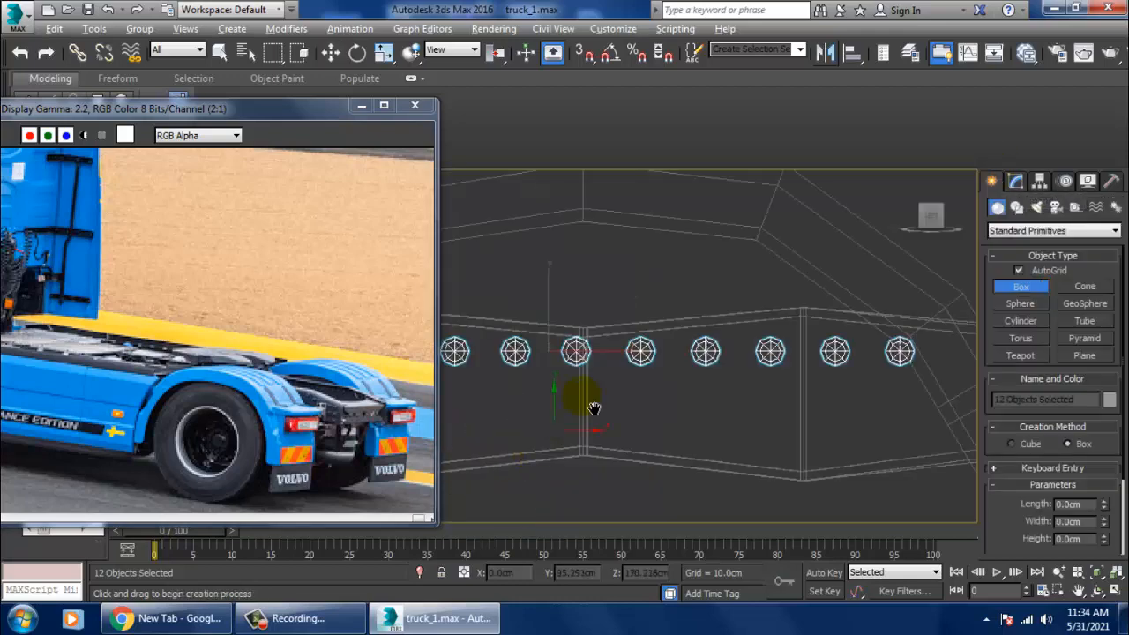
middle_click_drag(581, 397, 662, 322)
scroll(665, 333, "down", 5)
key("alt+w")
middle_click_drag(818, 281, 790, 289)
key("alt+w")
key("z")
scroll(795, 313, "down", 5)
middle_click_drag(849, 343, 764, 263)
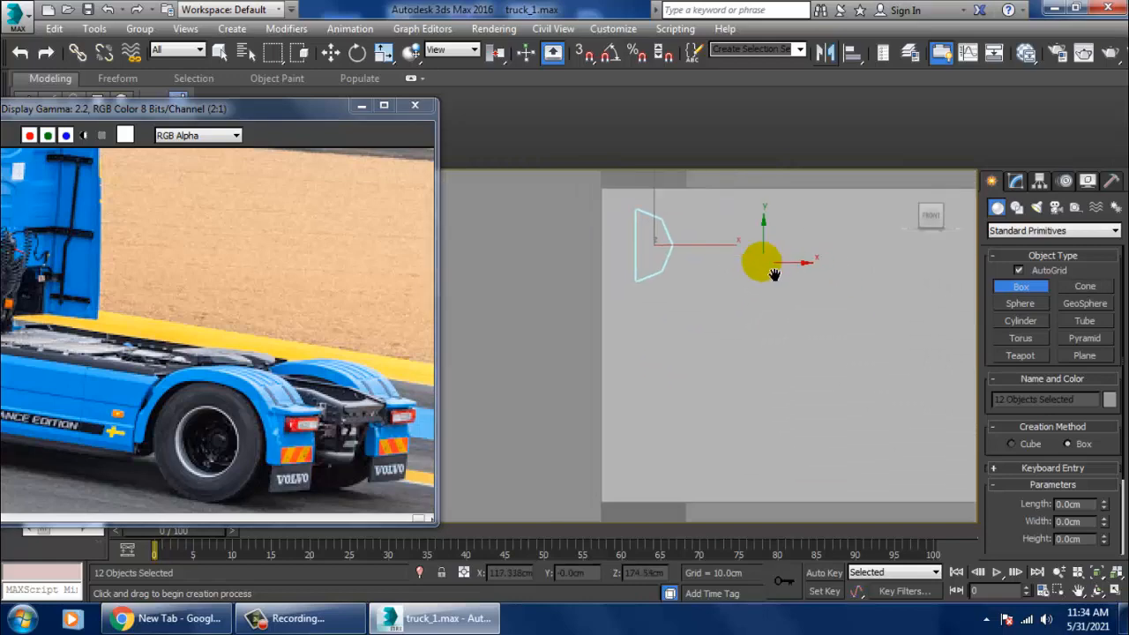
scroll(717, 412, "down", 3)
key("alt+w")
scroll(756, 494, "up", 3)
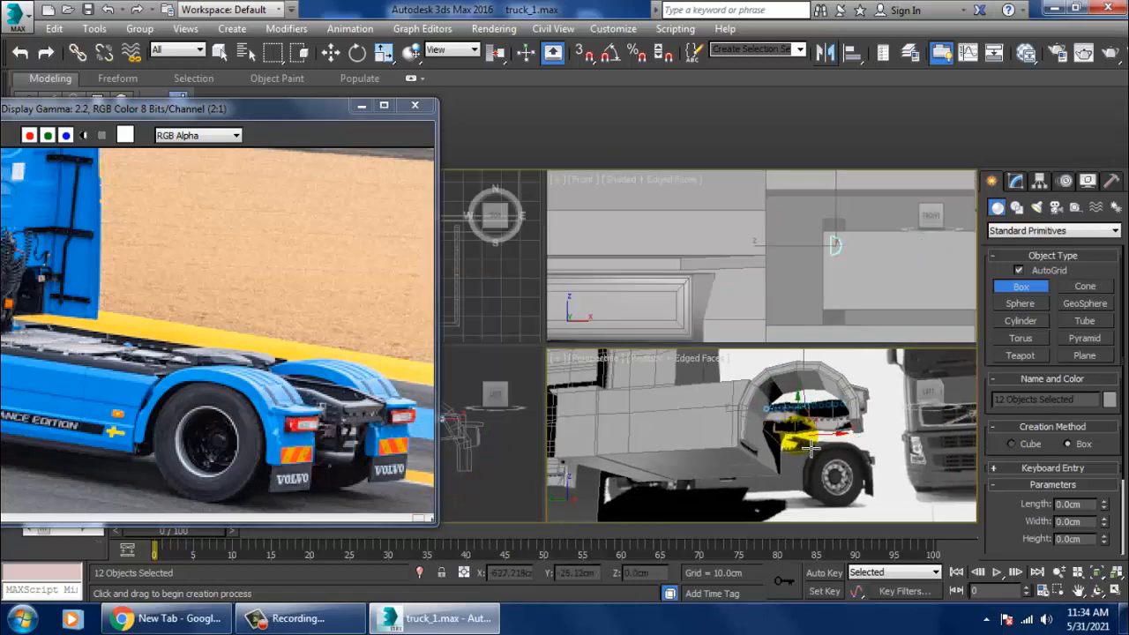
key("alt+w")
scroll(688, 454, "up", 4)
middle_click_drag(741, 376, 716, 367, "alt")
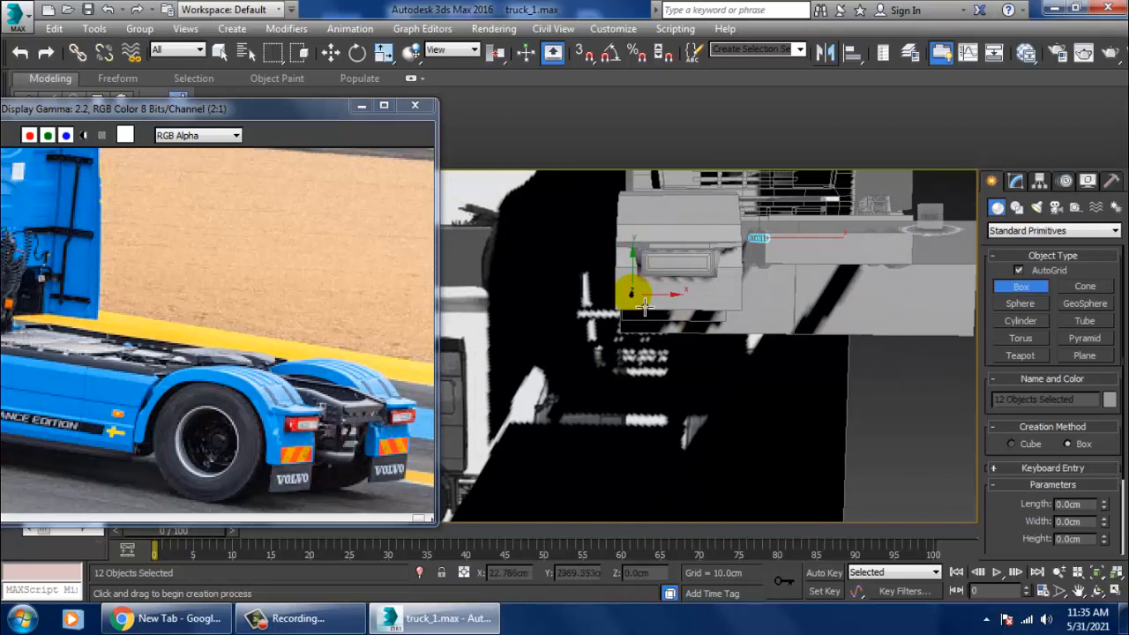
left_click_drag(632, 296, 735, 366)
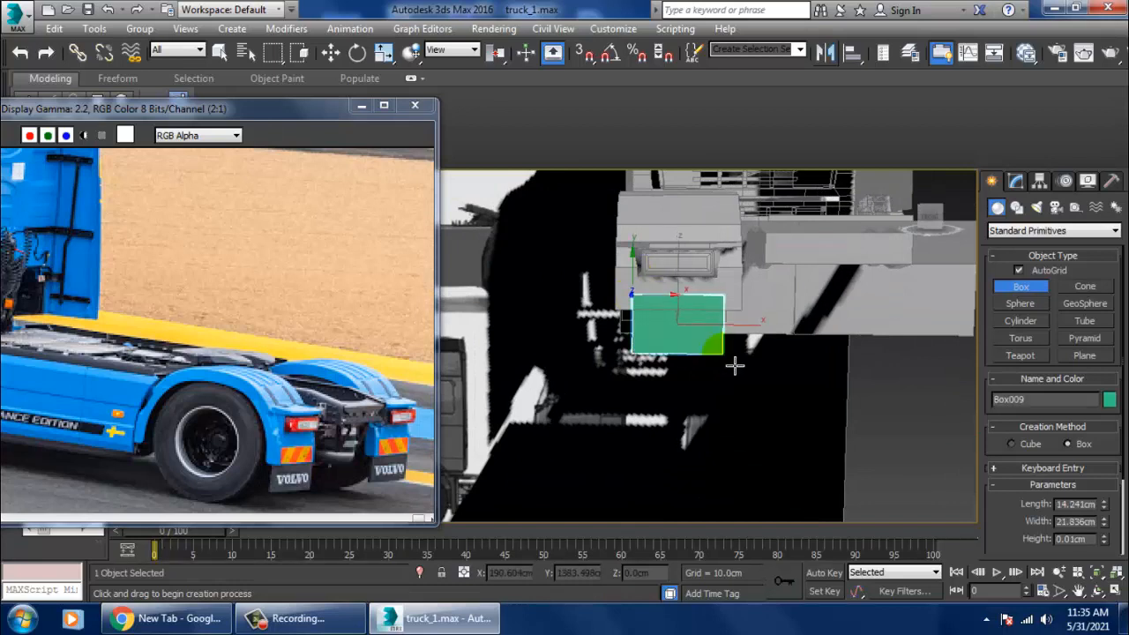
Step: Lower the mud flap to about Z 150.44 cm and shift it in the side view under the fender, to about Y 63.50 cm
key("w")
scroll(776, 397, "up", 6)
scroll(800, 425, "down", 4)
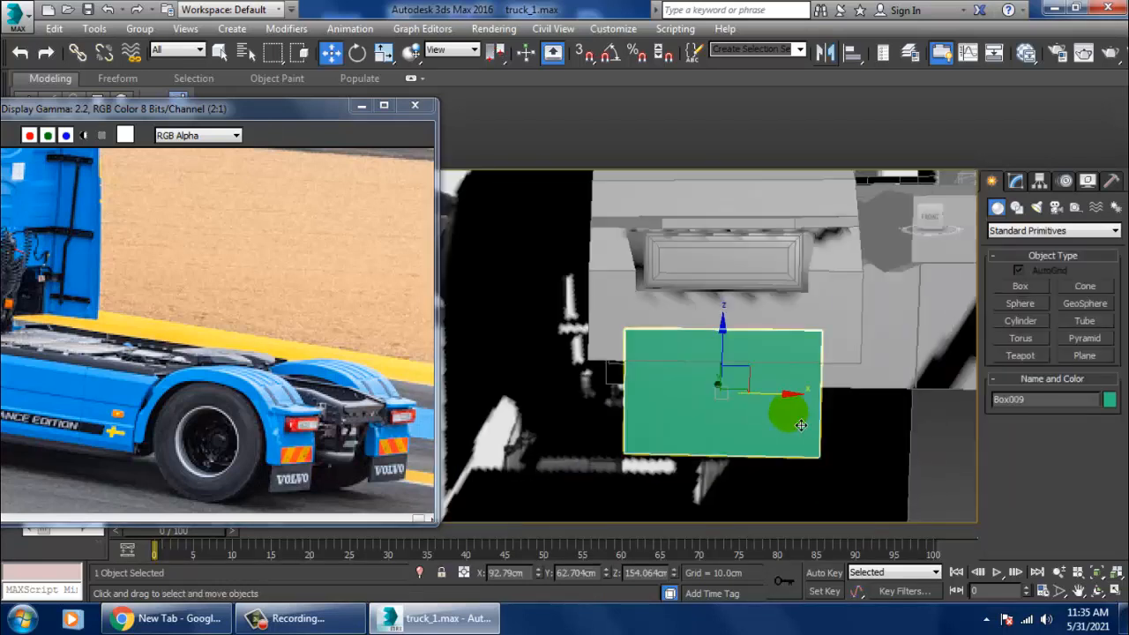
middle_click_drag(800, 425, 729, 393, "alt")
mouse_move(734, 364)
left_mouse_down()
mouse_move(749, 396)
mouse_move(738, 382)
left_mouse_up()
key("alt+w")
right_click(494, 432)
key("alt+w")
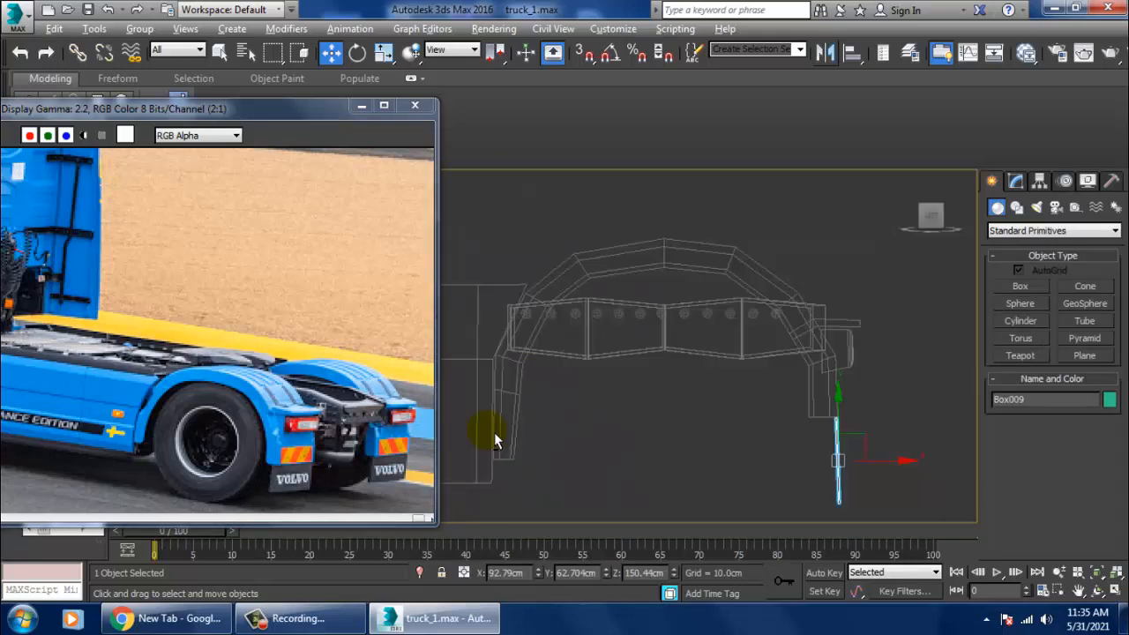
key("z")
scroll(670, 351, "down", 4)
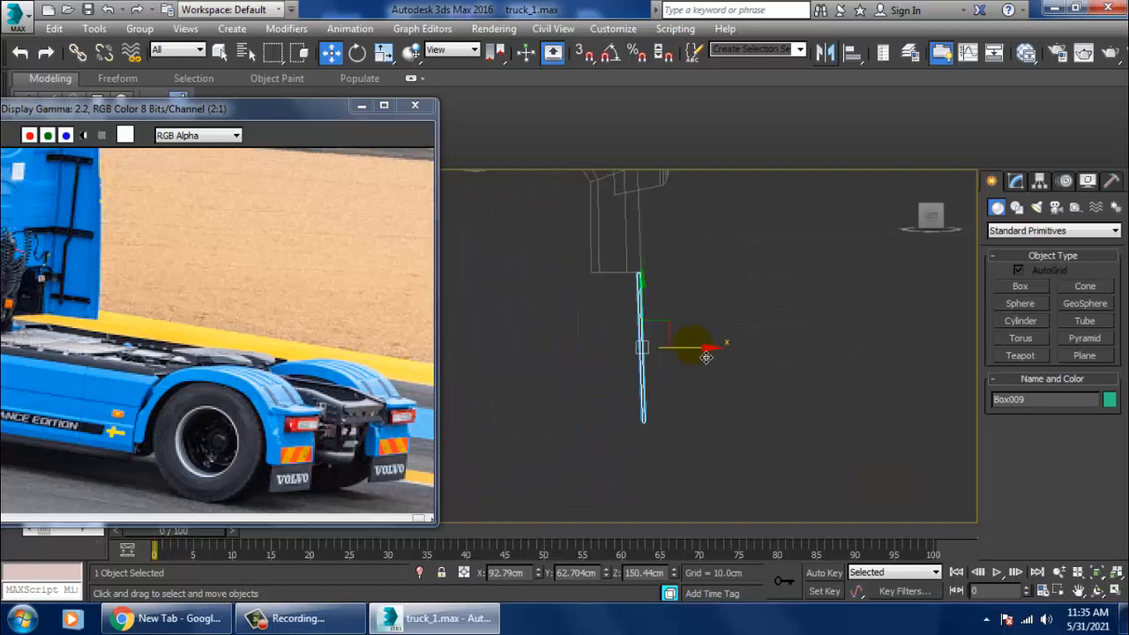
left_click_drag(706, 356, 694, 360)
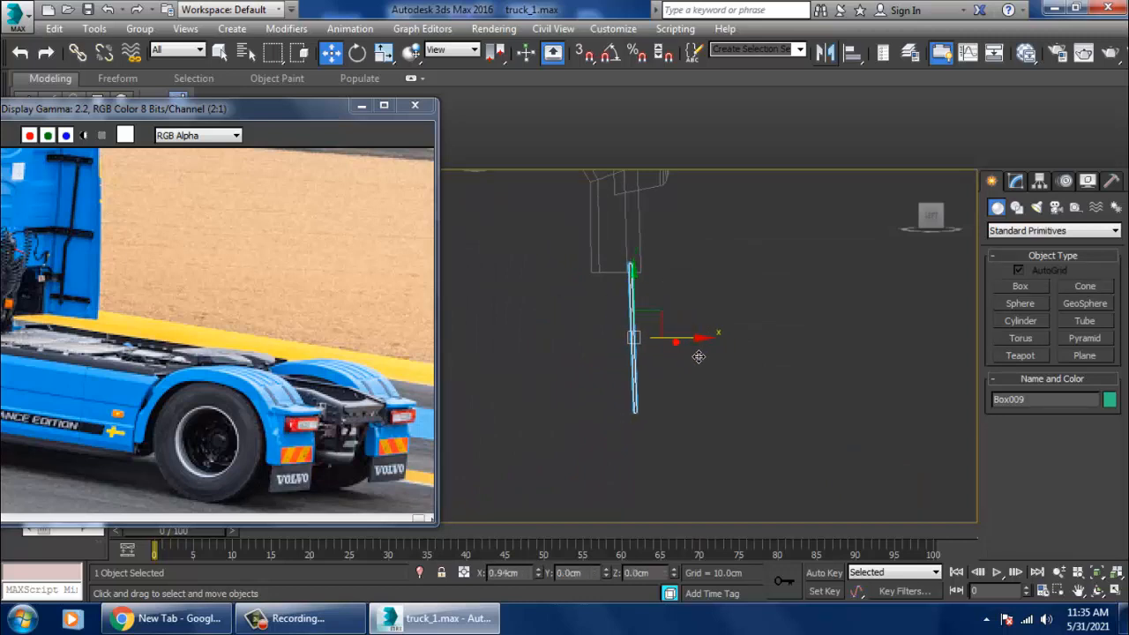
Step: Scale the mud flap uniformly to about 107 percent and place it below the fender at about Z 150.24 cm
key("alt+w")
right_click(787, 432)
key("alt+w")
key("z")
middle_click_drag(782, 431, 653, 429, "alt")
scroll(654, 441, "down", 6)
key("r")
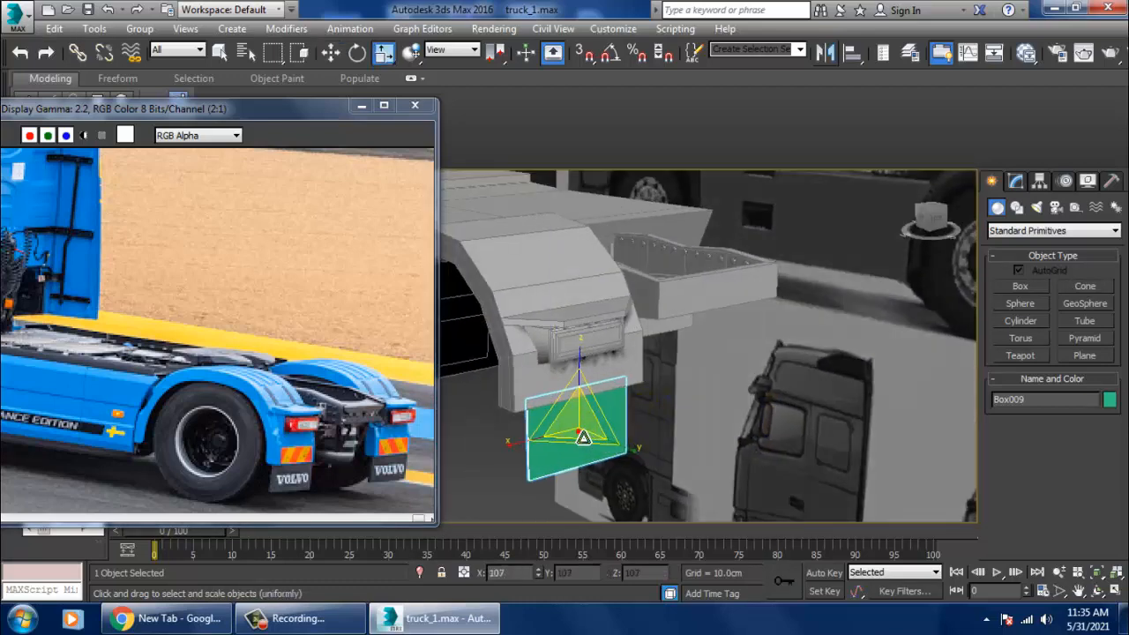
key("w")
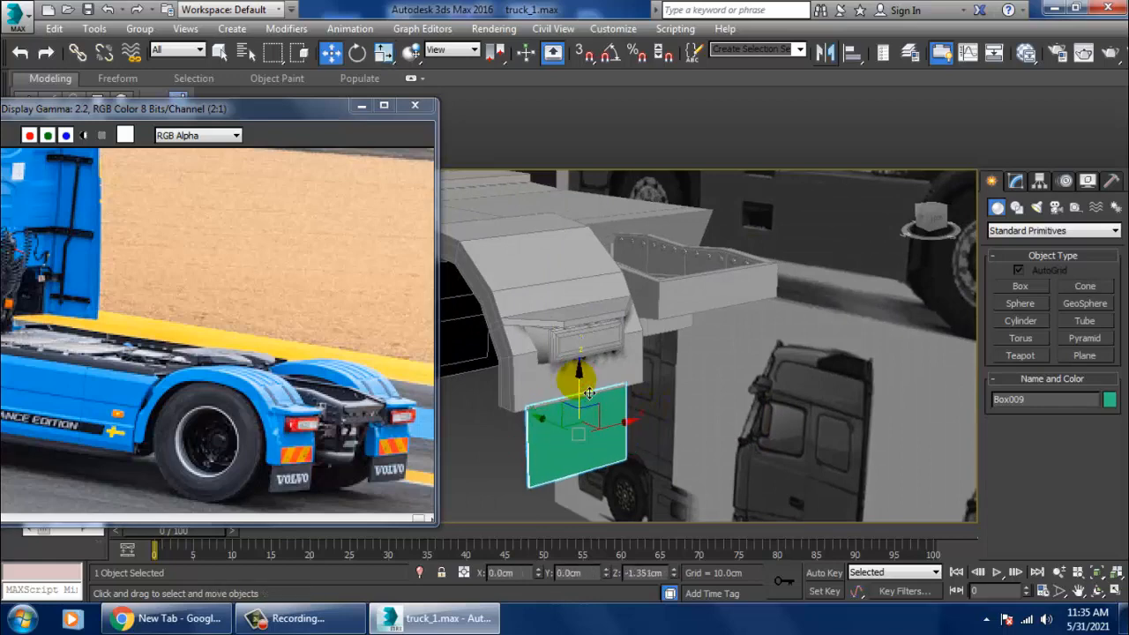
Step: Minimize the reference photo window and select the rear wheel-arch fender
middle_click_drag(589, 392, 887, 386, "alt")
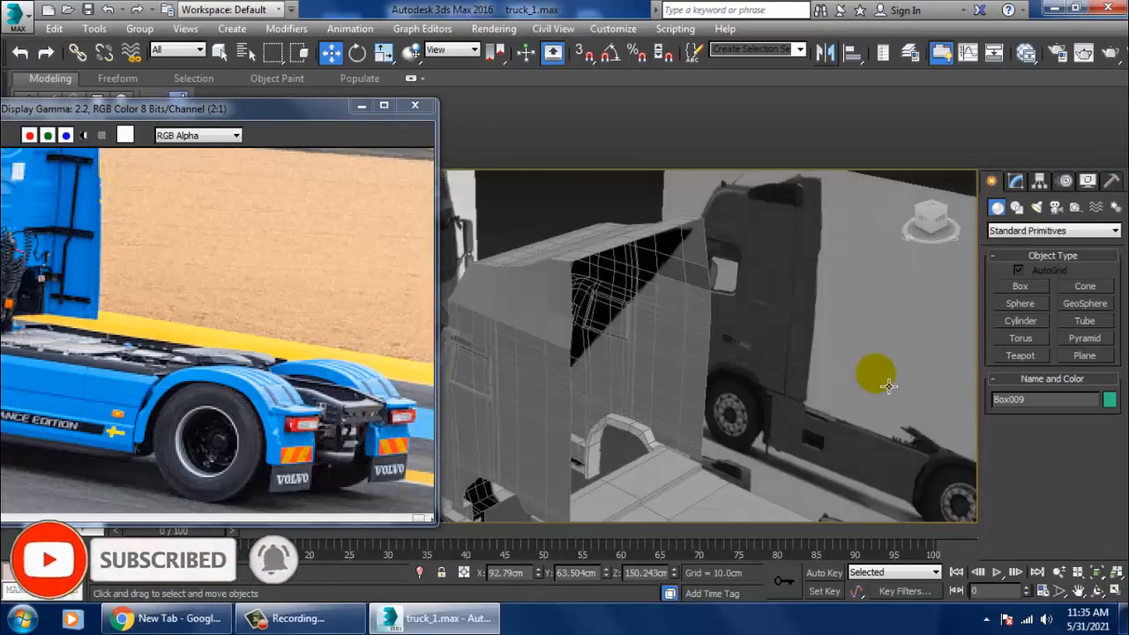
middle_click_drag(569, 468, 722, 350, "alt")
scroll(773, 379, "up", 3)
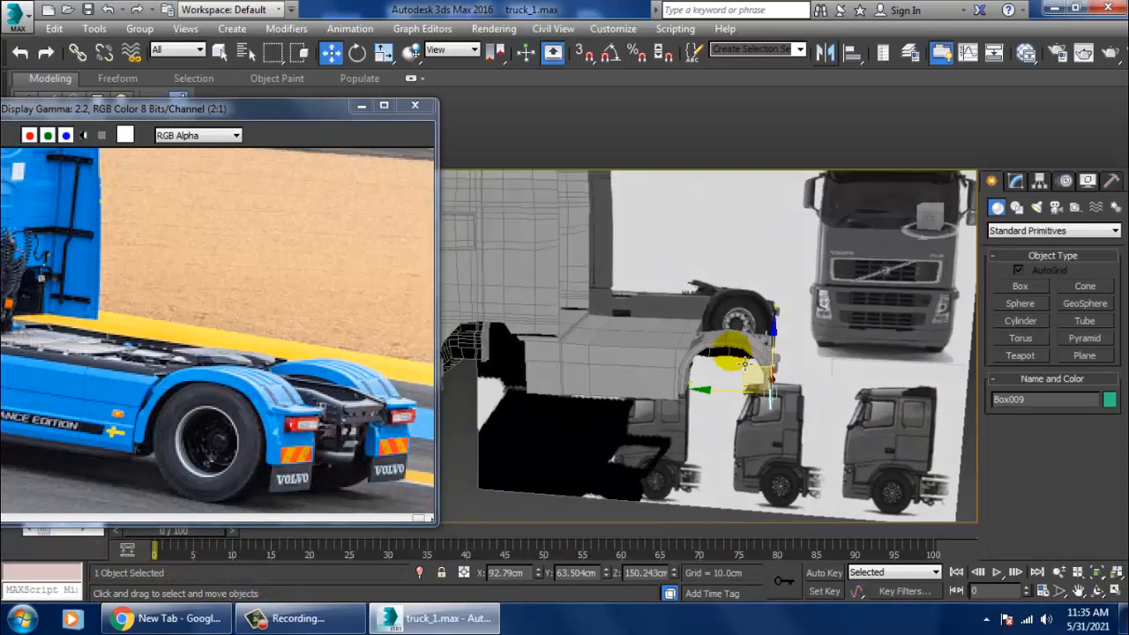
scroll(847, 423, "up", 3)
middle_click_drag(869, 436, 810, 364)
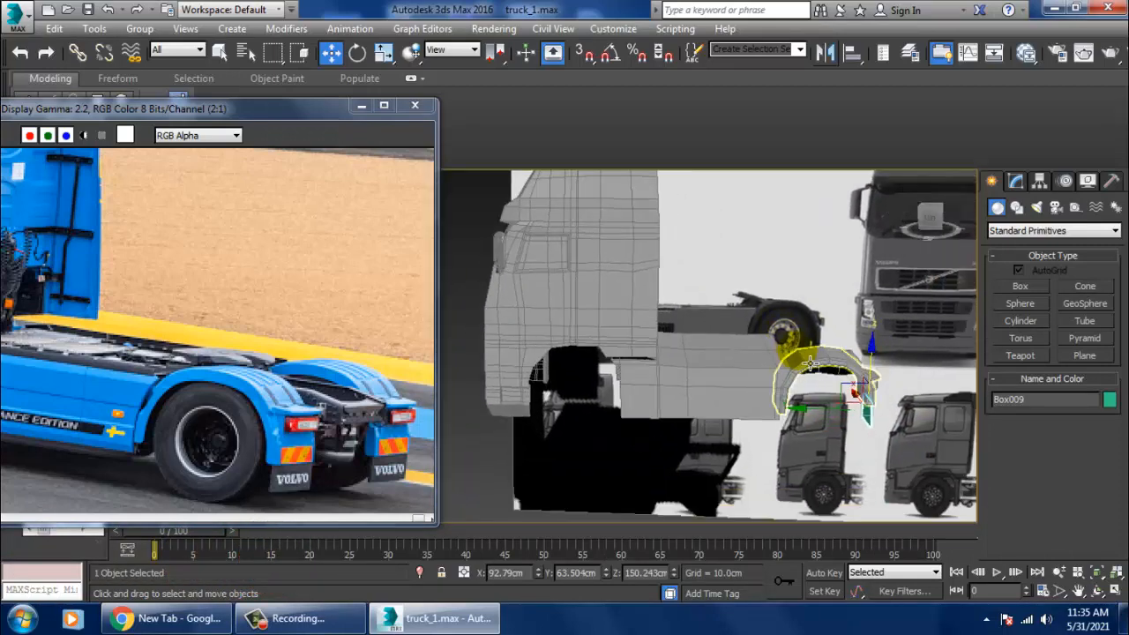
left_click(361, 106)
middle_click_drag(635, 405, 784, 412, "alt")
left_click_drag(570, 294, 570, 294)
middle_click_drag(572, 296, 663, 421, "alt")
scroll(670, 481, "up", 3)
middle_click_drag(670, 481, 733, 441)
left_click(609, 379)
scroll(688, 387, "down", 3)
left_click(690, 386)
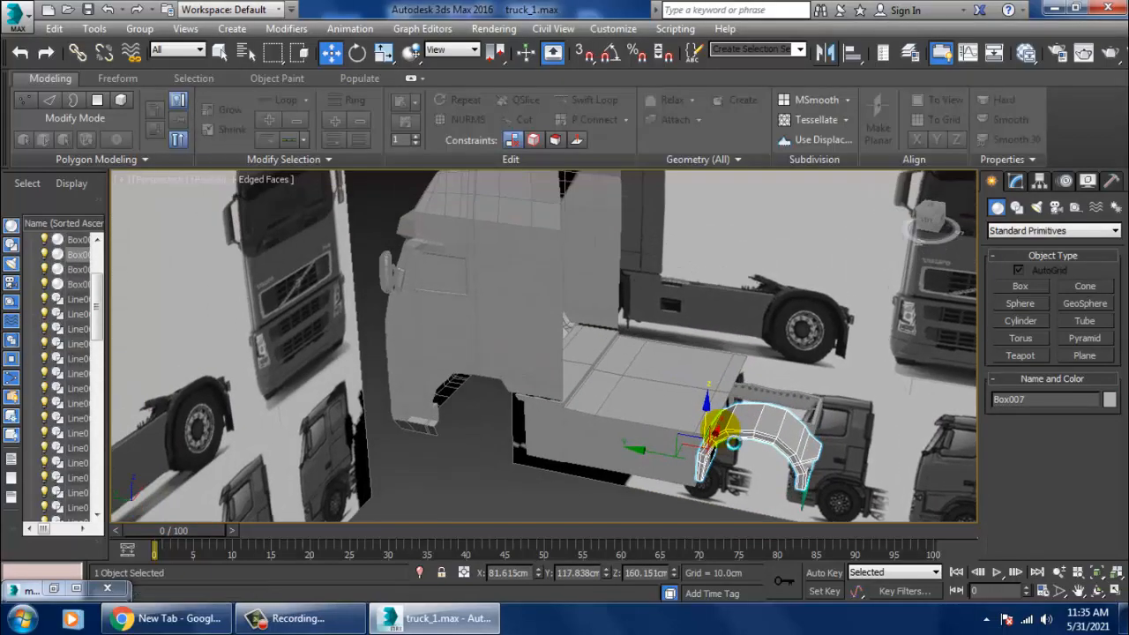